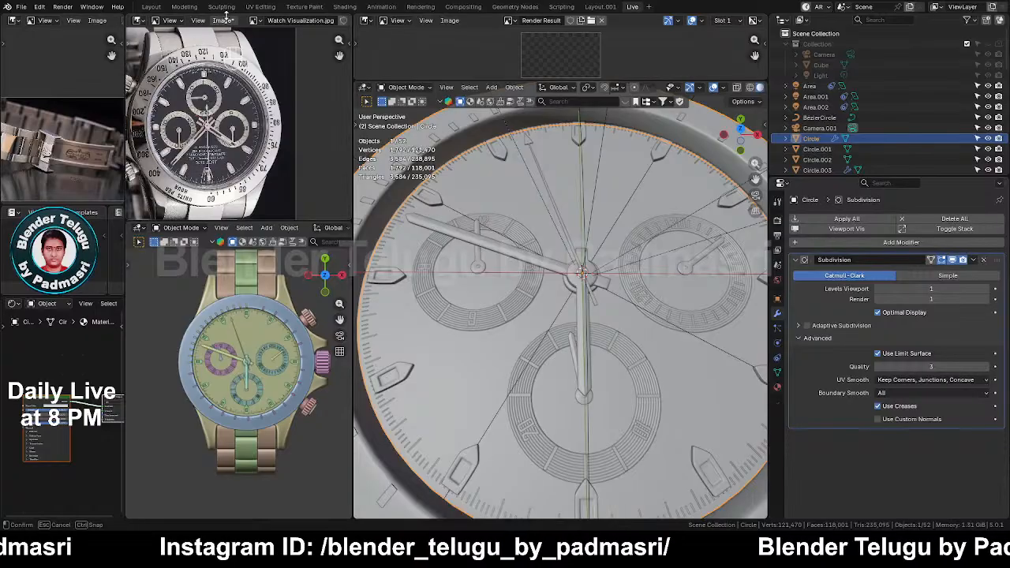
Step: Rotate the Watch Visualization.jpg reference image by 180° and save the file
left_click(224, 20)
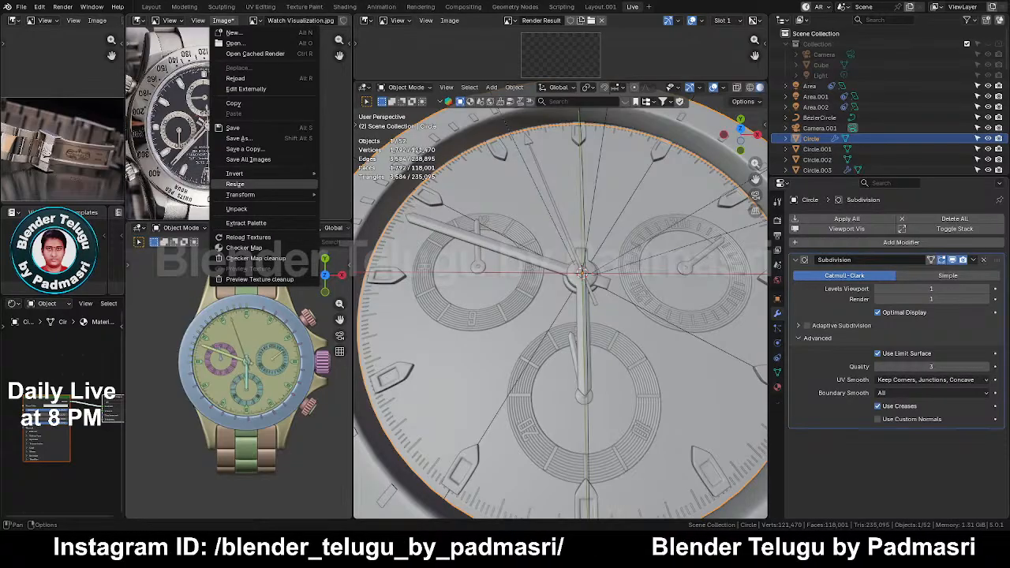
mouse_move(241, 194)
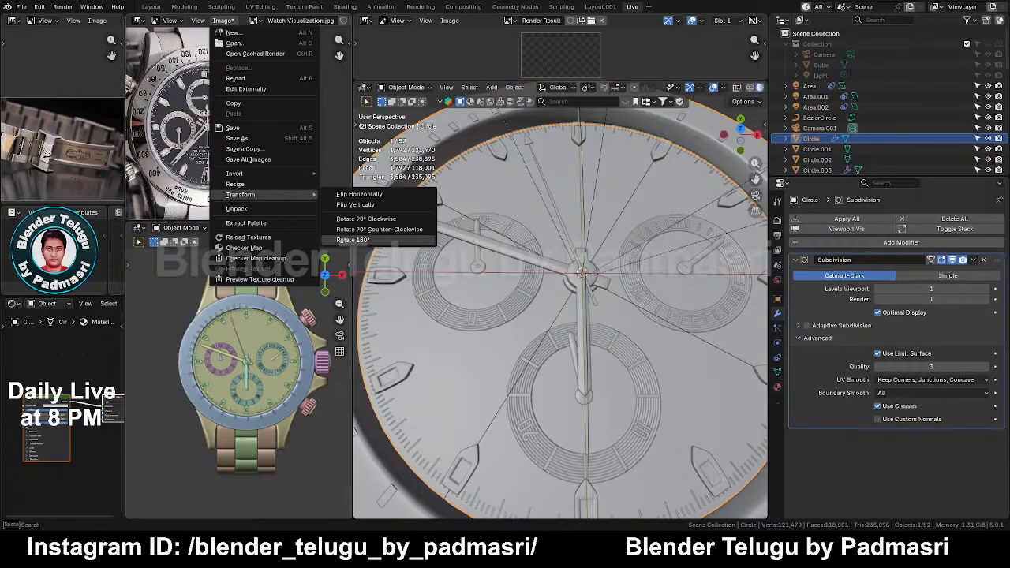
left_click(352, 239)
scroll(228, 116, "up", 3)
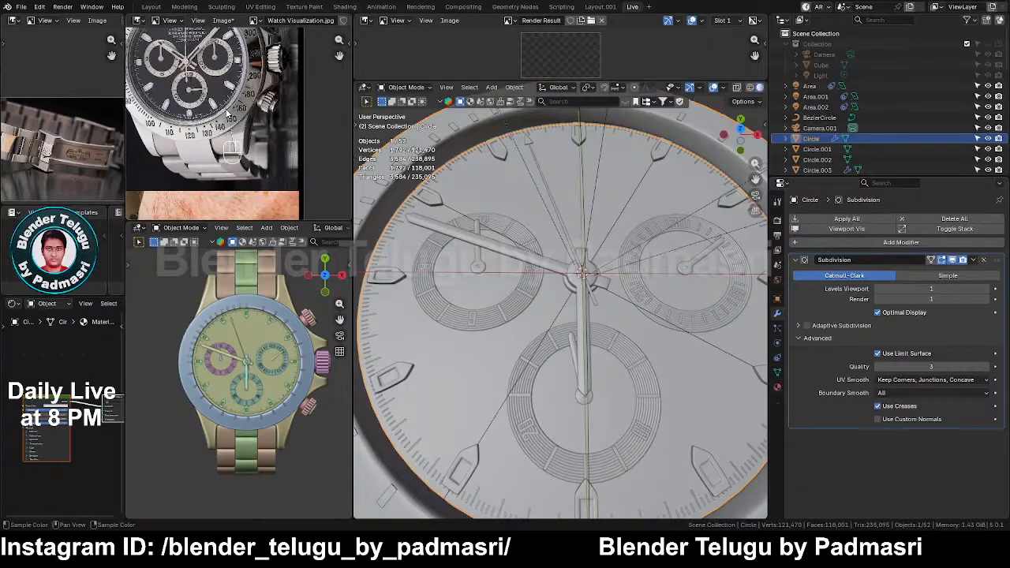
scroll(228, 116, "down", 3)
key("ctrl+s")
Step: Isolate the bezel ring together with both of its tick-mark arrays in local view
scroll(546, 319, "down", 5)
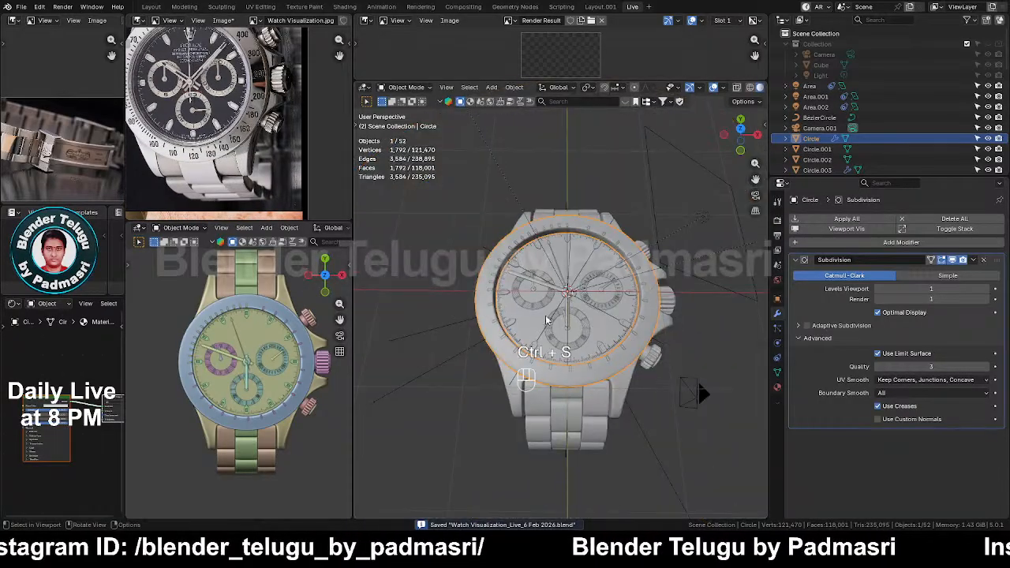
key("KP_7")
scroll(551, 205, "up", 4)
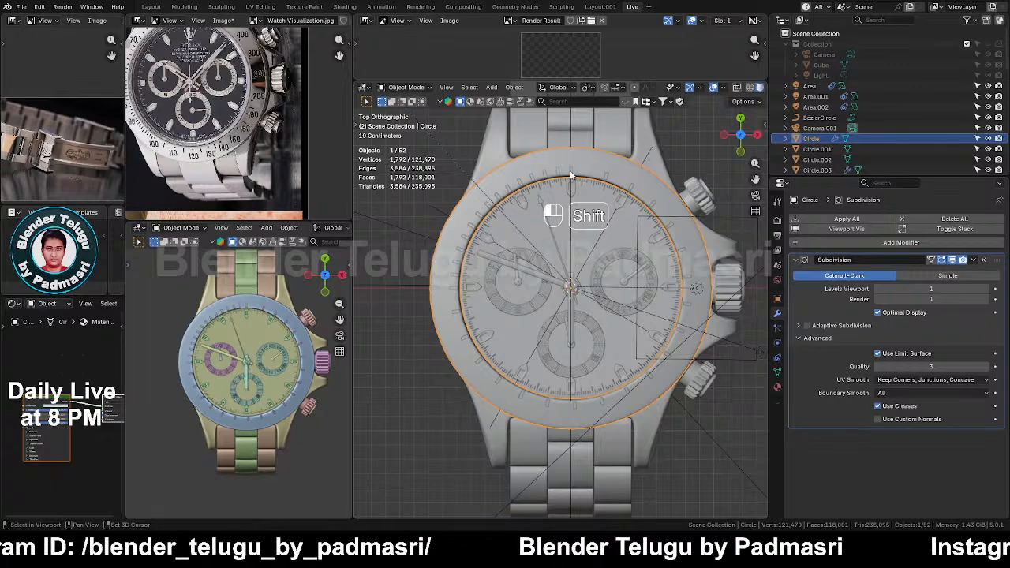
left_click(570, 175, "shift")
middle_click_drag(570, 175, 568, 233)
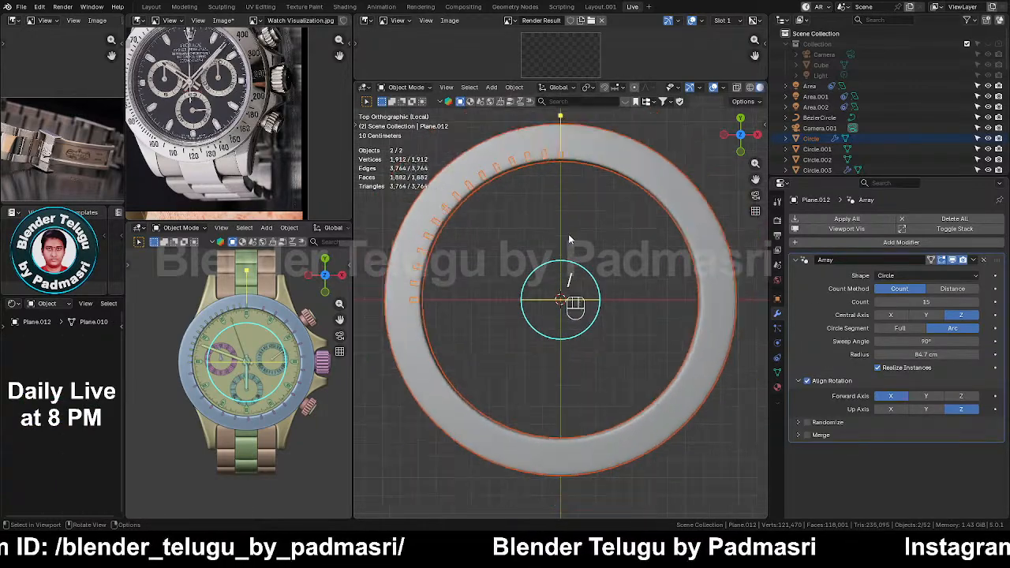
key("KP_7")
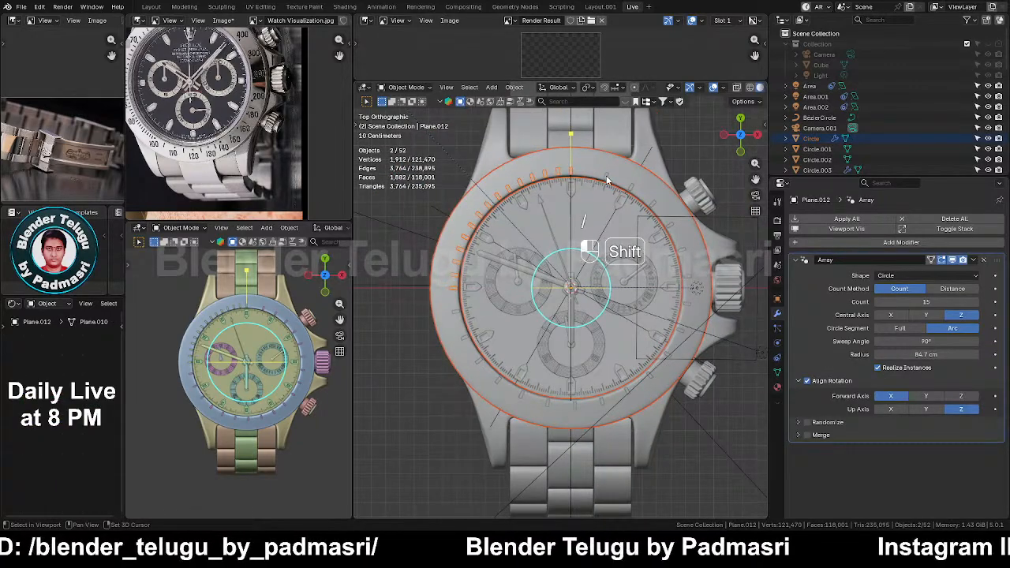
left_click(606, 176, "shift")
key("slash")
scroll(560, 241, "up", 1)
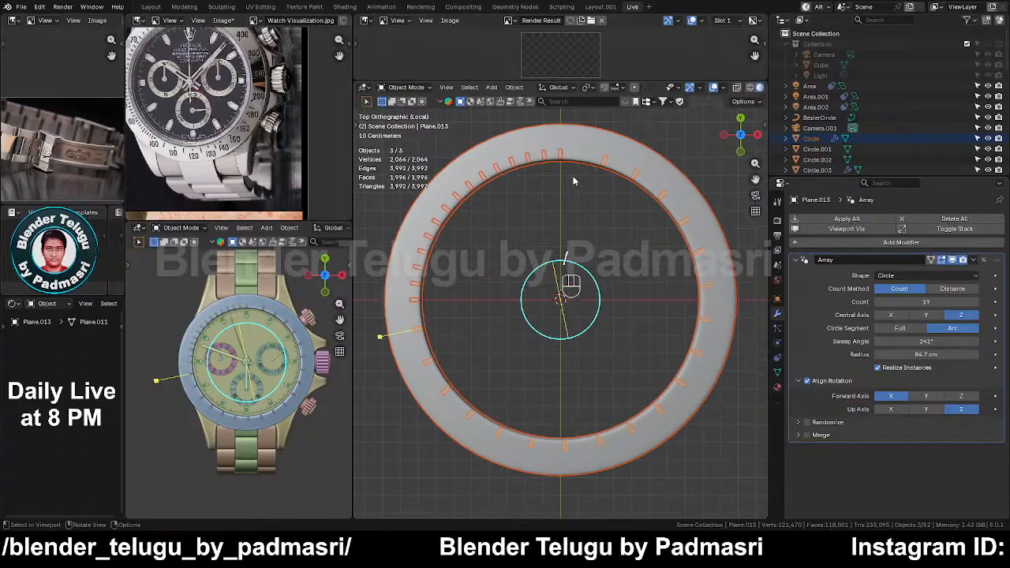
Step: Add a text object at the centre of the bezel ring and select its default text for replacement
left_click(577, 159)
scroll(282, 144, "up", 4)
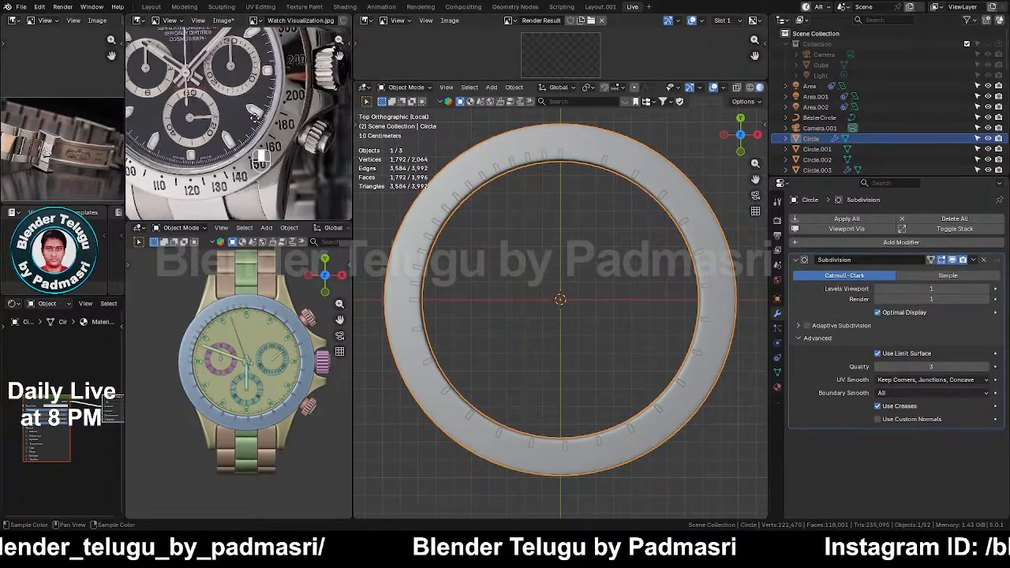
scroll(282, 144, "down", 5)
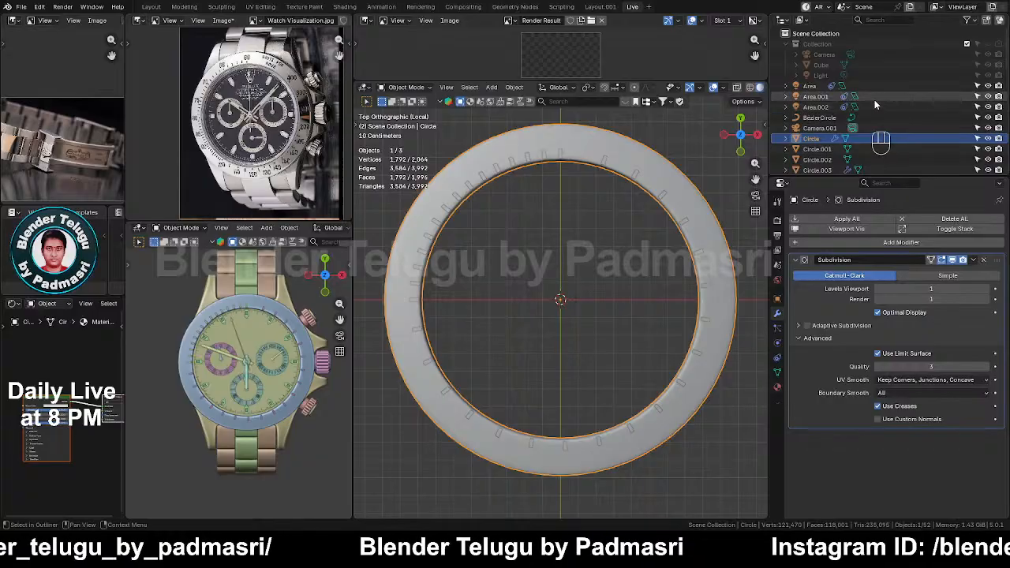
scroll(276, 132, "up", 4)
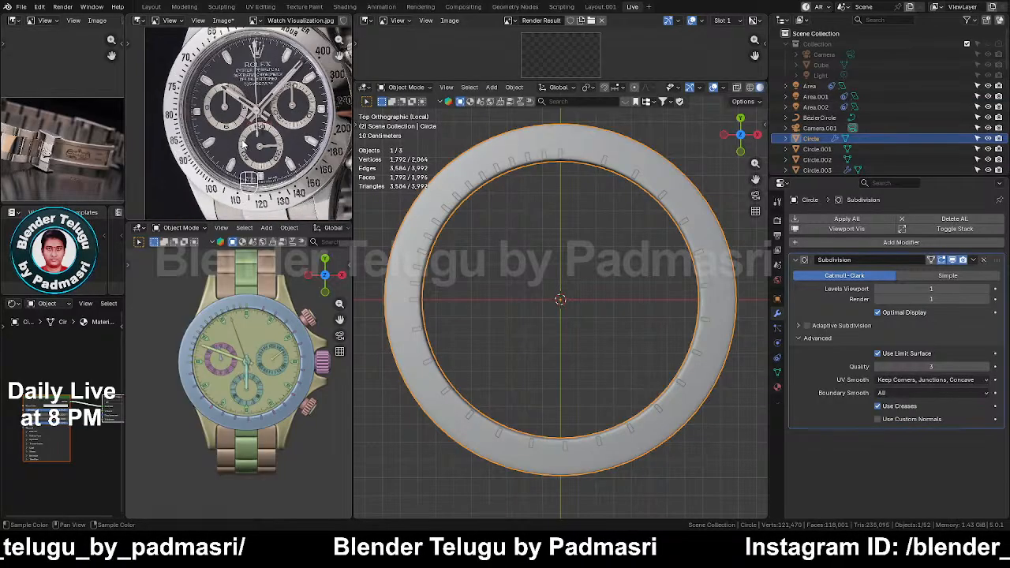
middle_click_drag(584, 183, 557, 217, "shift")
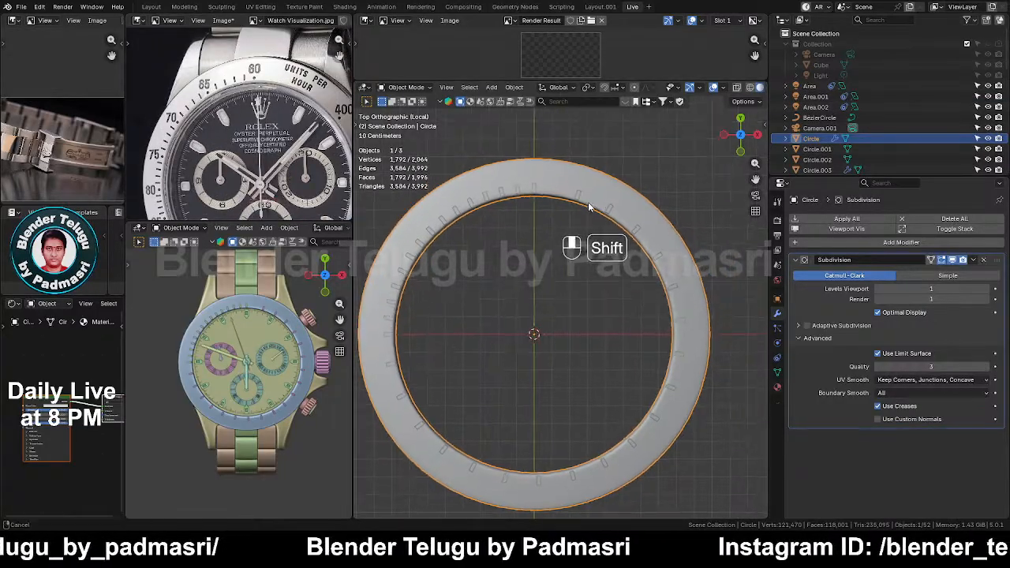
key("shift+a")
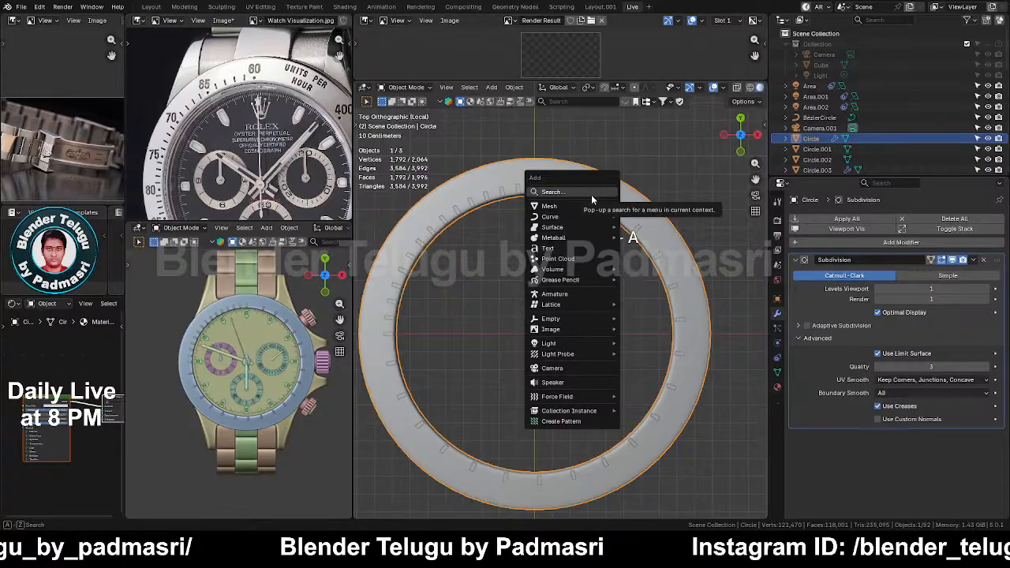
mouse_move(552, 344)
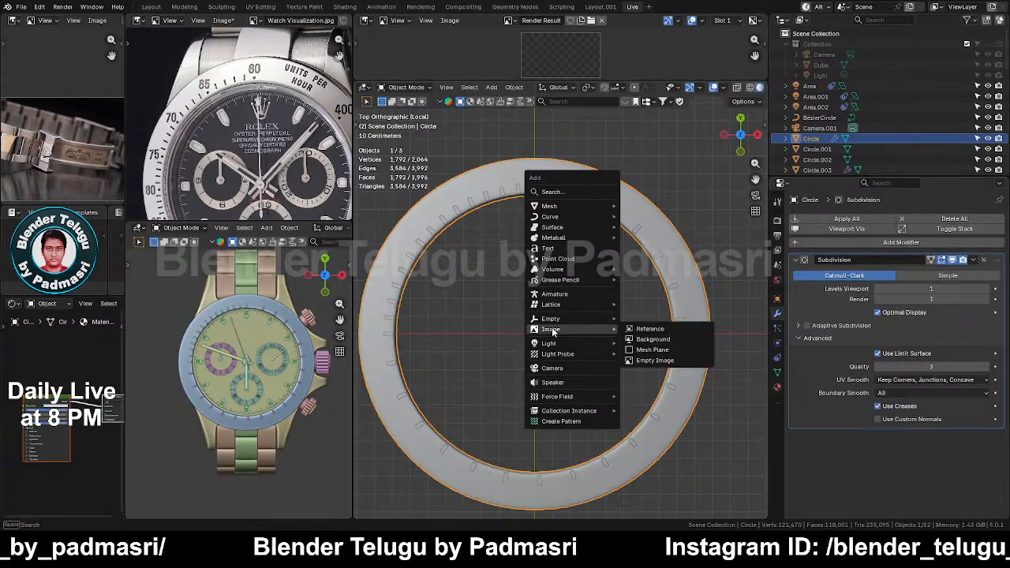
left_click(547, 249)
middle_click_drag(579, 276, 501, 289, "shift")
key("Tab")
key("ctrl+a")
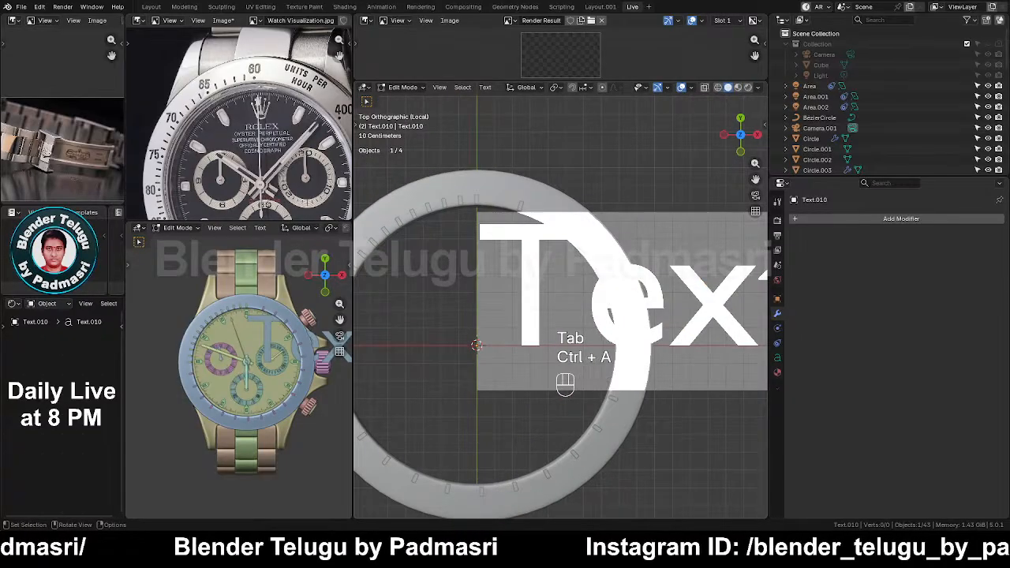
type("Uni")
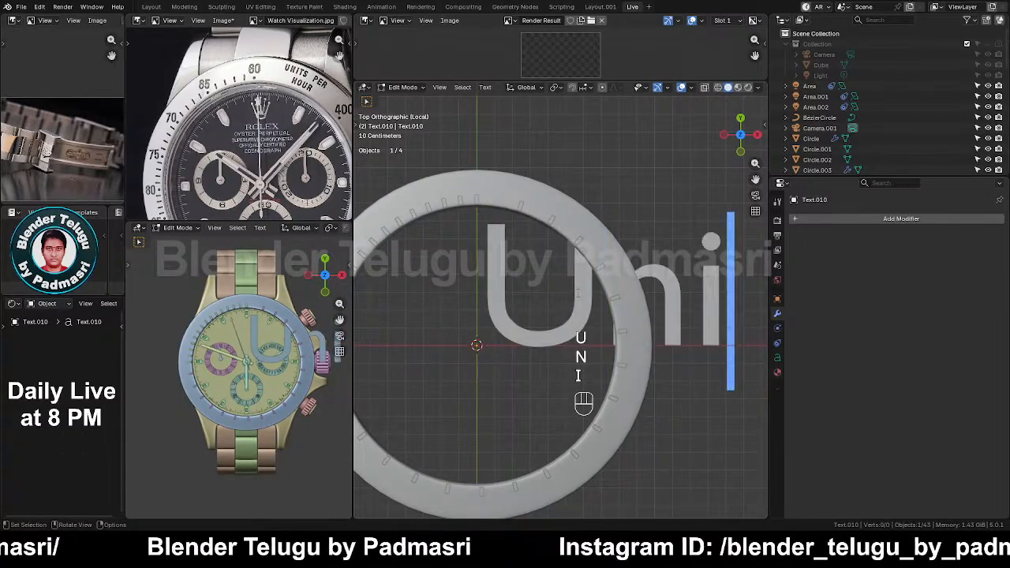
type("ts P")
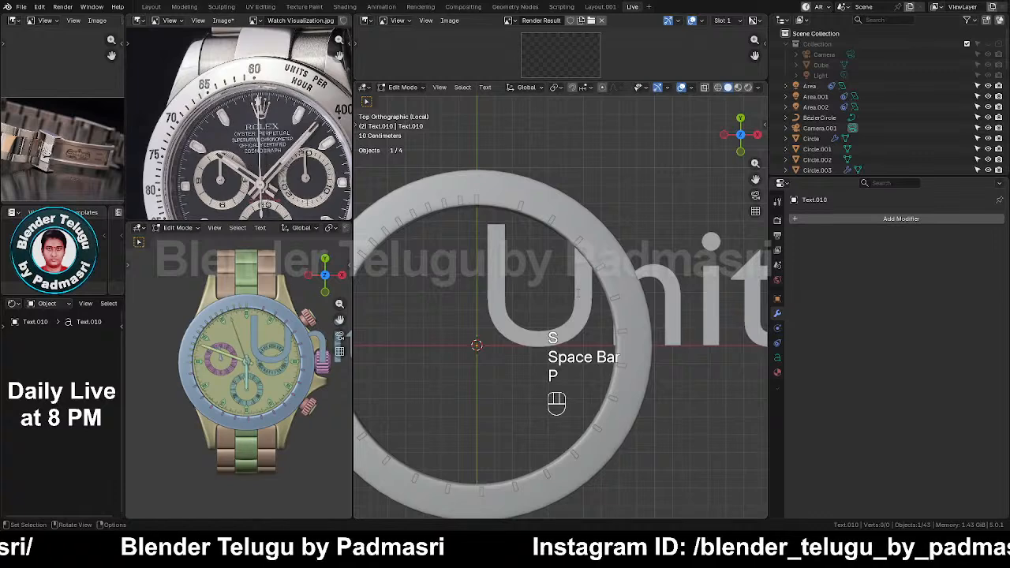
key("ctrl+a")
type("u")
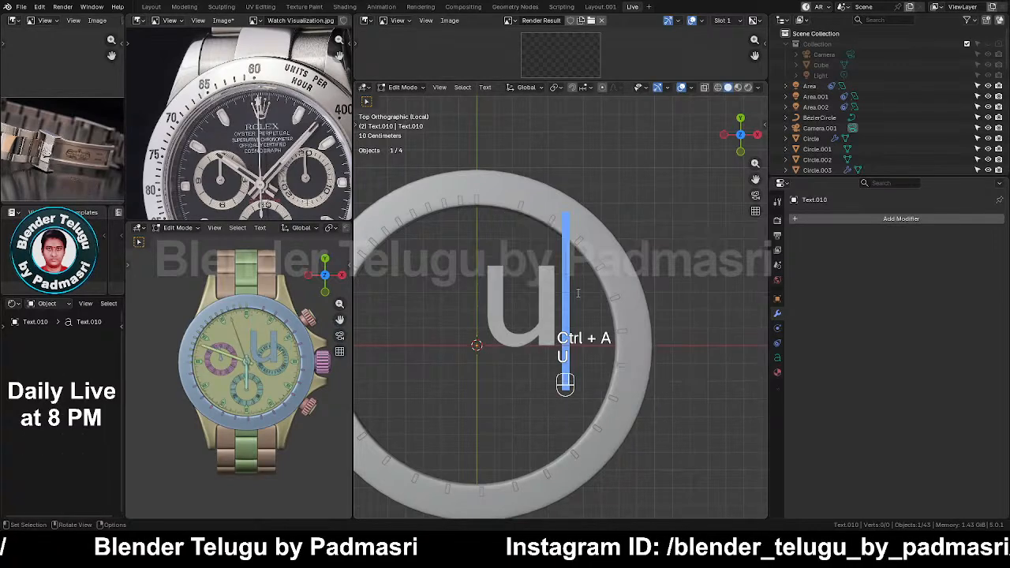
key("BackSpace")
Step: Enter UNITS PER HOUR in capitals as the content of the new text object
type("UNI")
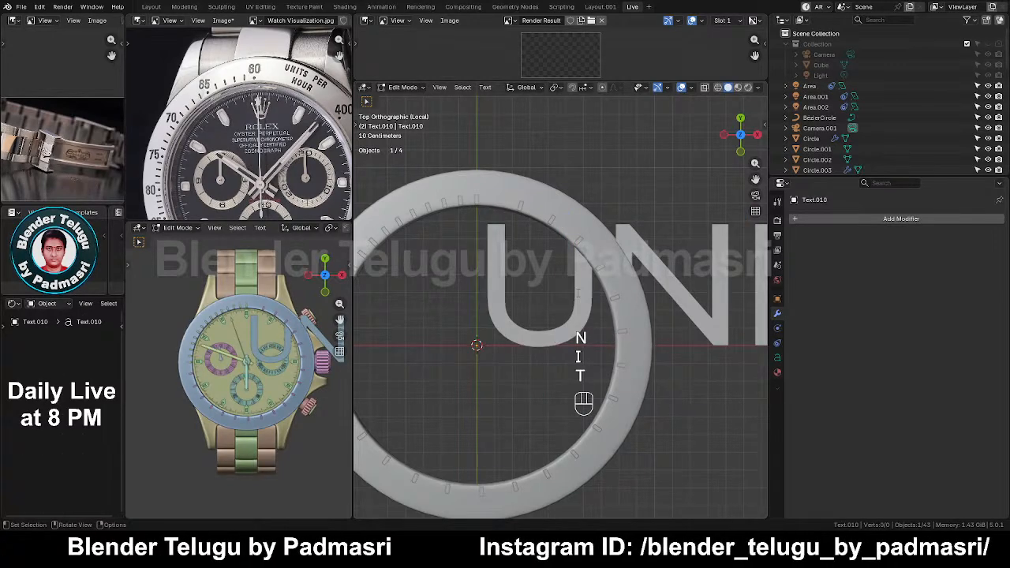
type(" P")
key("BackSpace")
type("PE")
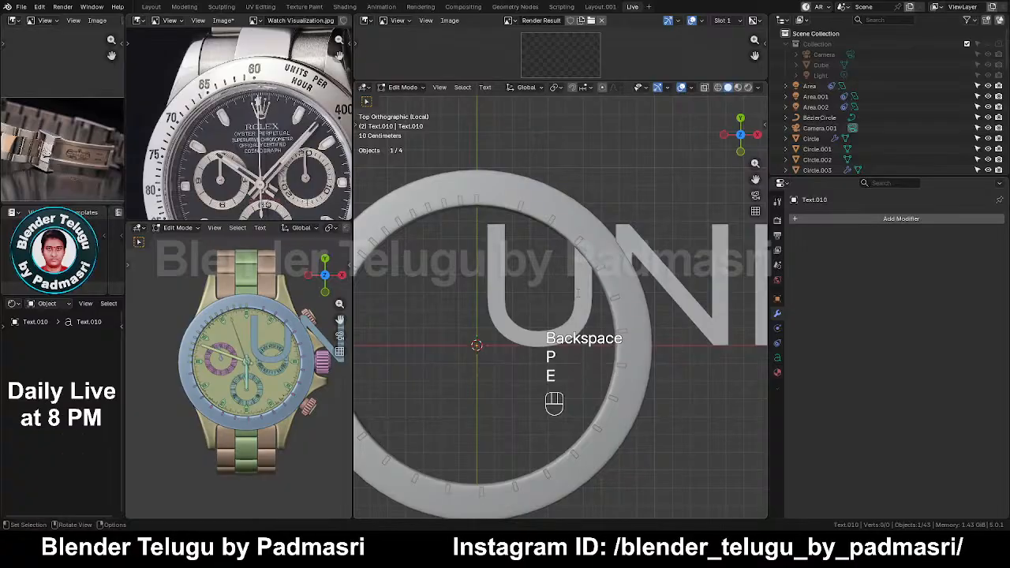
type("R ")
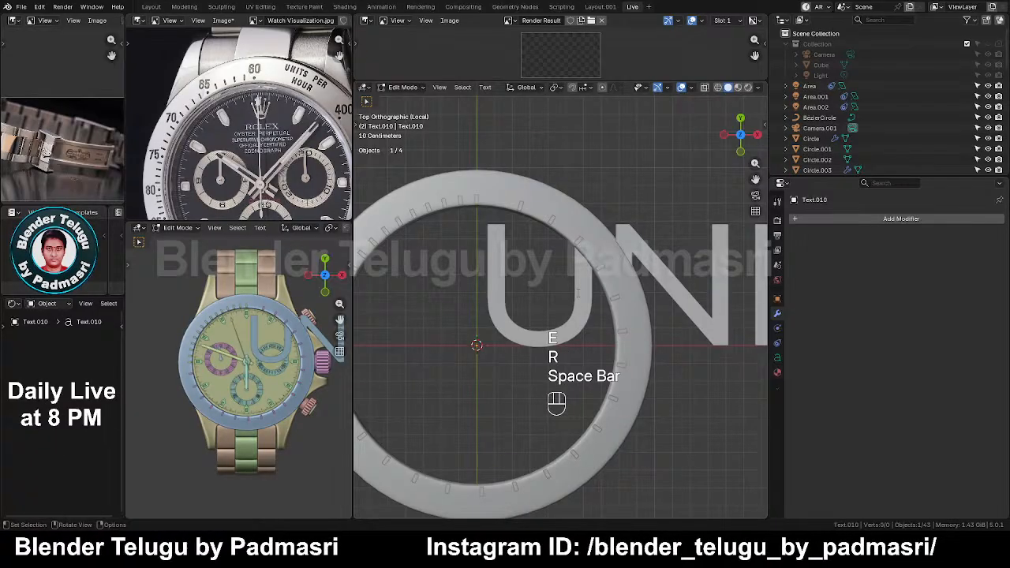
type("HOUR")
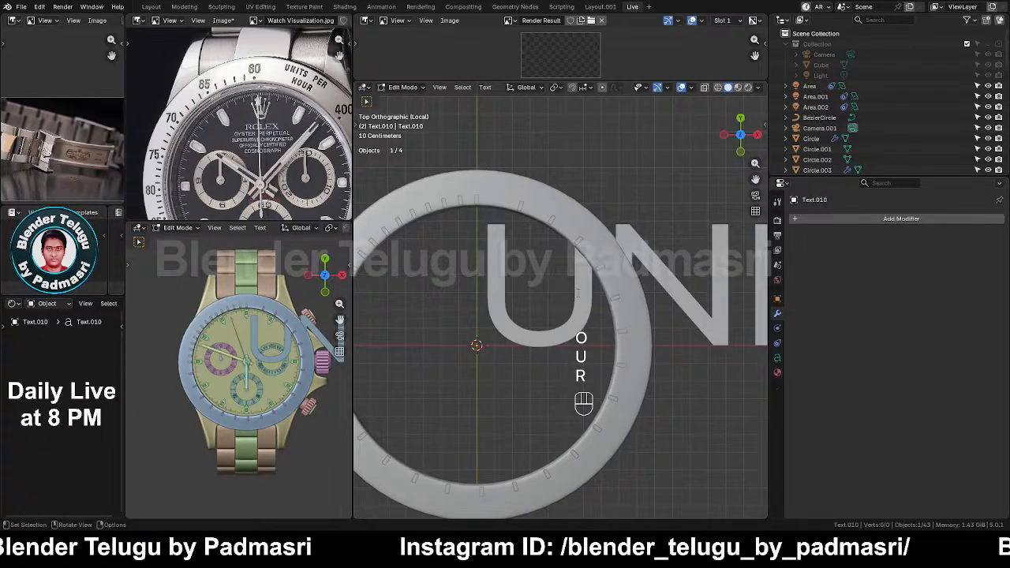
key("Tab")
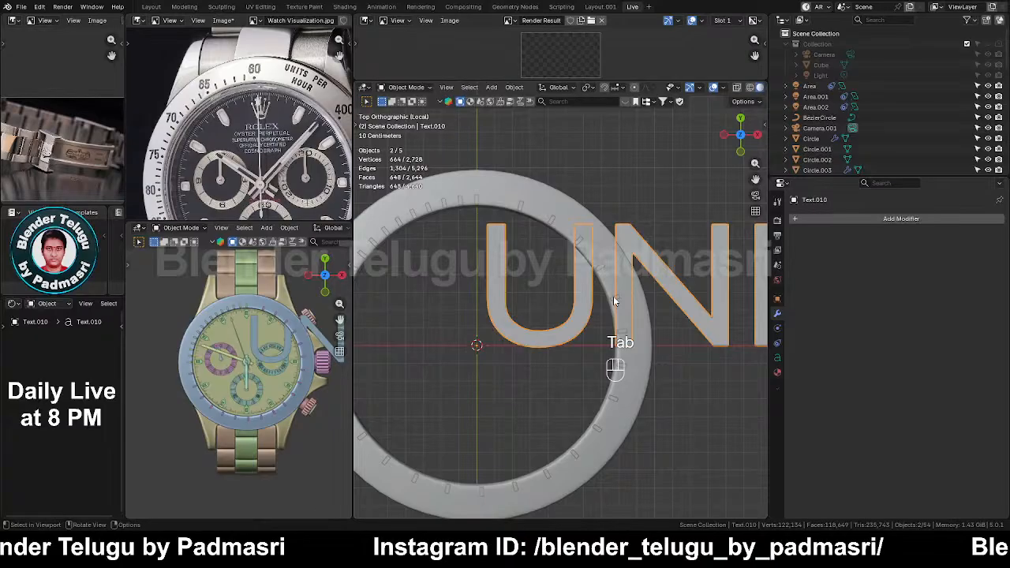
Step: Reduce the size of the UNITS PER HOUR text to 0.086
left_click(778, 358)
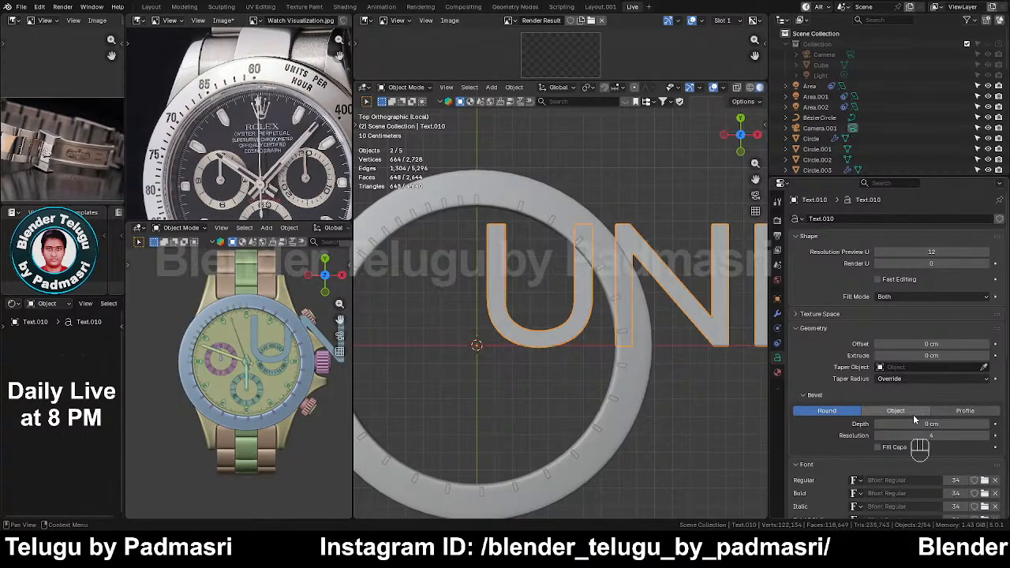
scroll(930, 411, "down", 4)
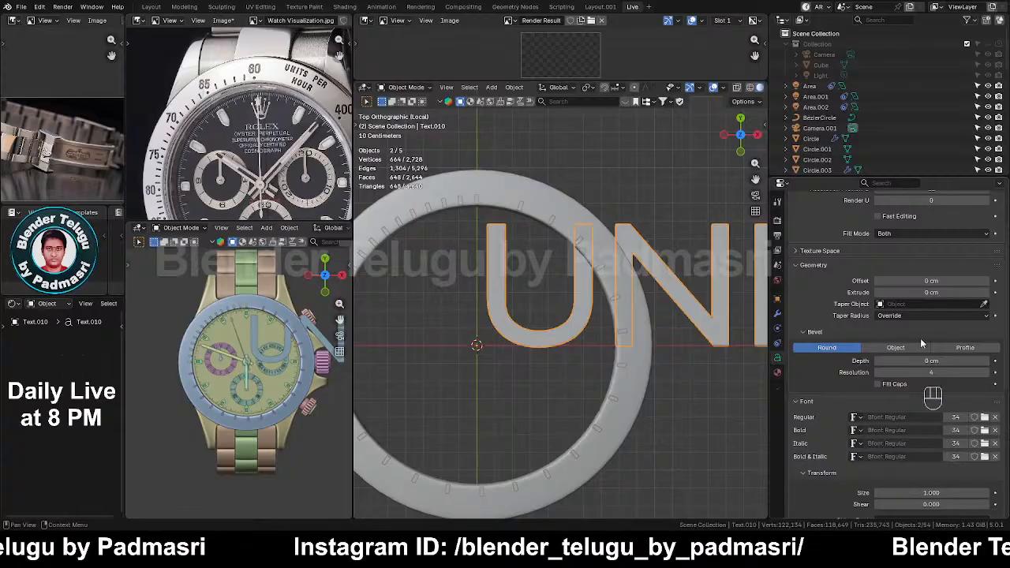
scroll(918, 392, "down", 1)
left_click_drag(931, 429, 887, 429)
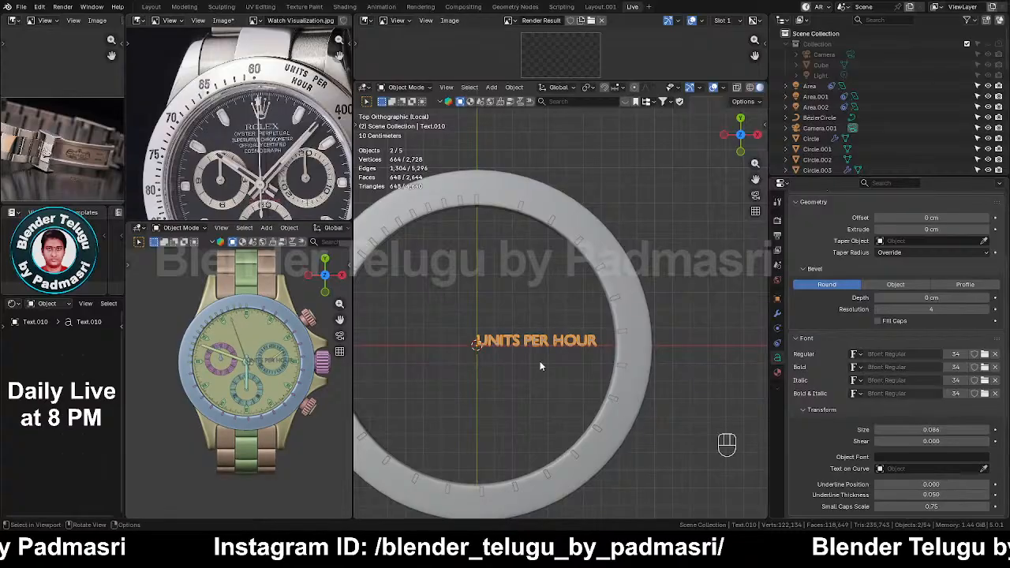
Step: Break the text onto a second line before HOUR and centre its horizontal alignment
key("Tab")
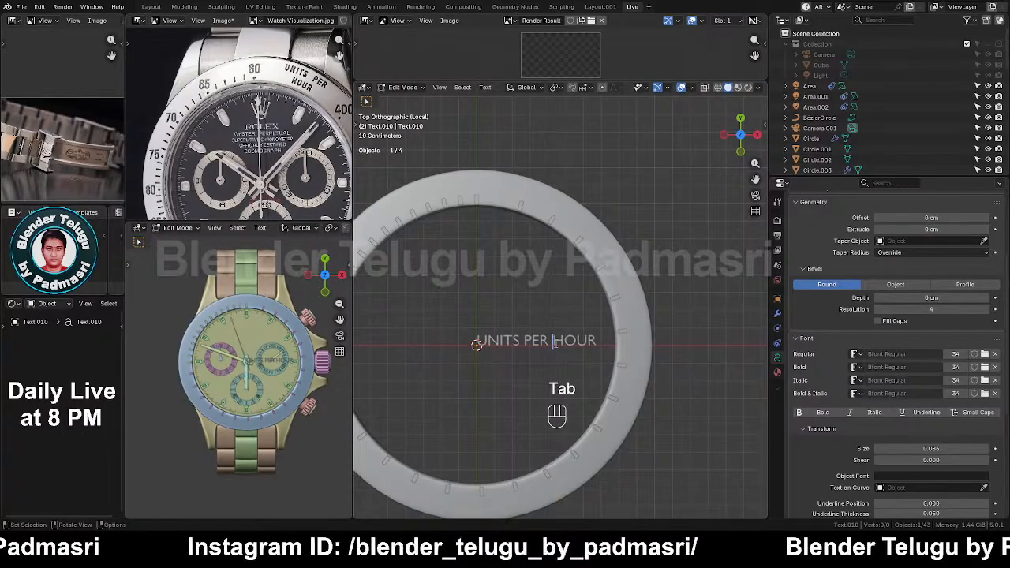
key("BackSpace")
key("Return")
key("Tab")
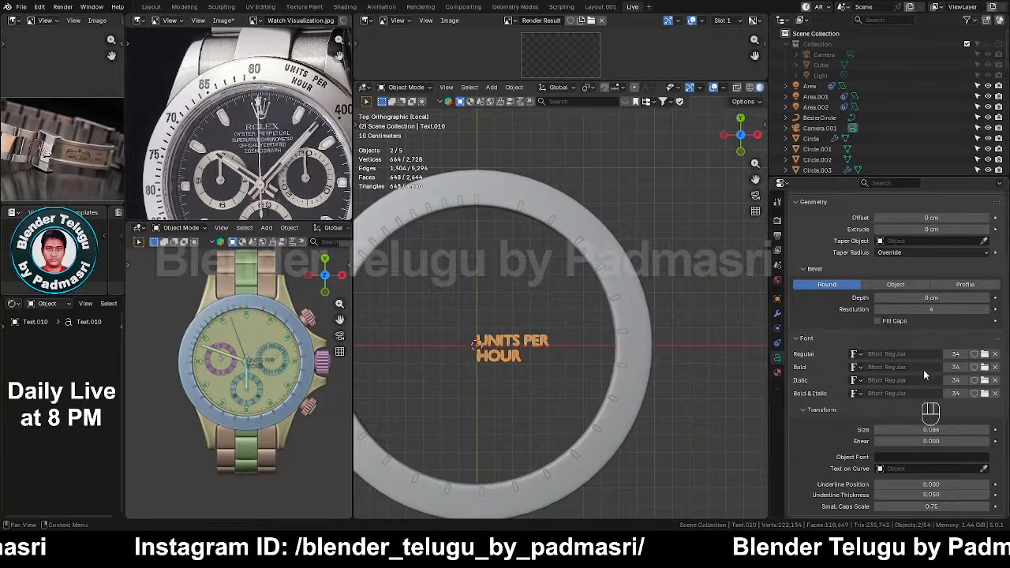
scroll(924, 338, "down", 5)
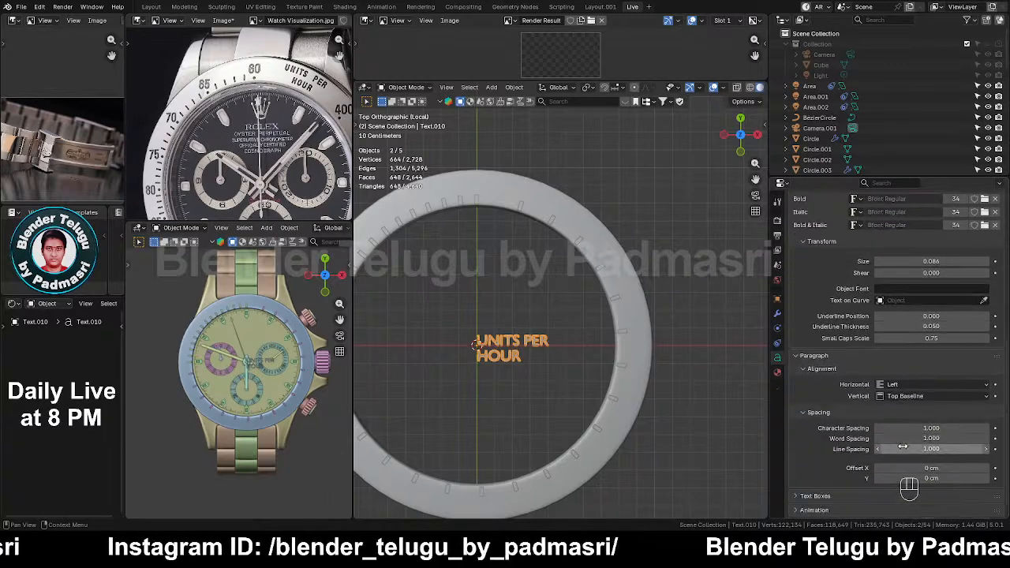
left_click(899, 385)
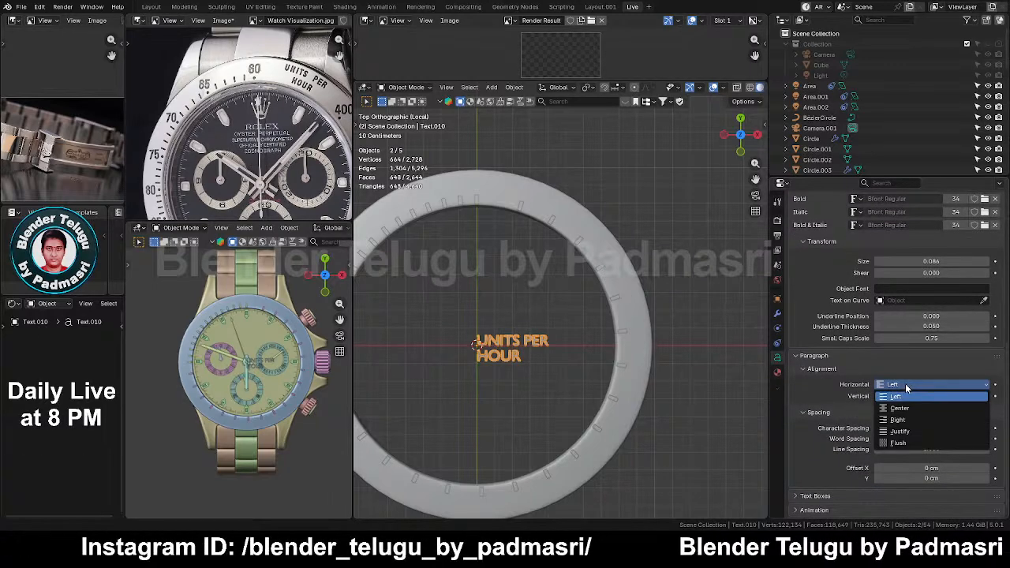
left_click(907, 409)
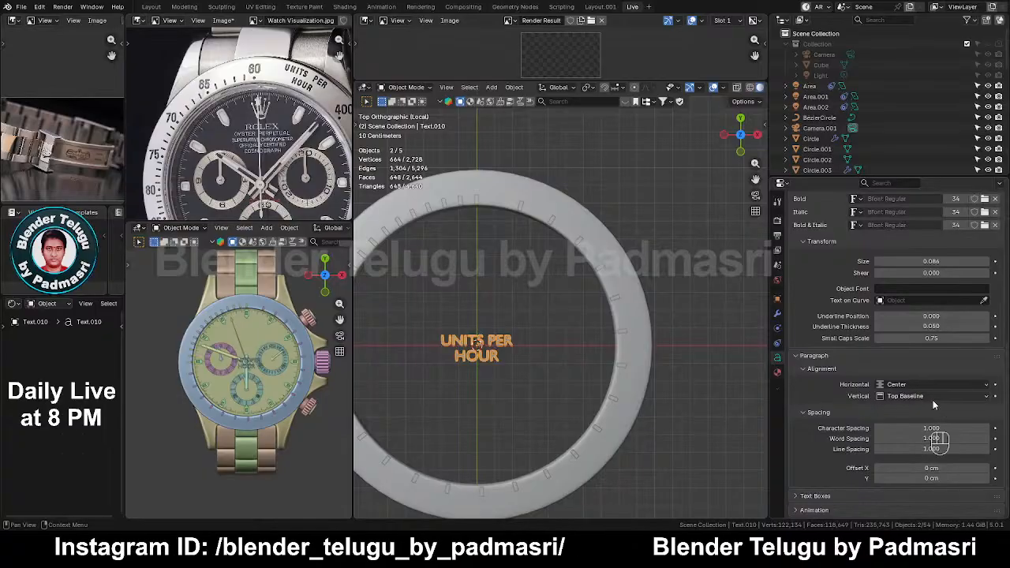
Step: Move the text about 38.7 cm in X and 87.4 cm in Y onto the bezel, and raise it about 5.84 cm in Z
scroll(537, 355, "up", 3)
middle_click_drag(493, 358, 581, 409, "shift")
key("g")
left_click(611, 243)
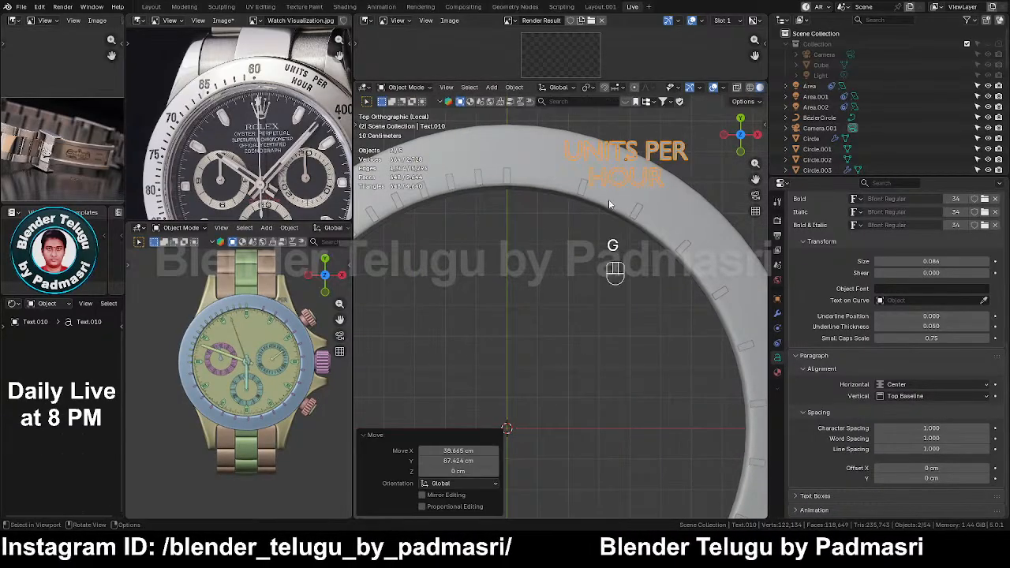
middle_click_drag(611, 243, 553, 204, "shift")
key("g")
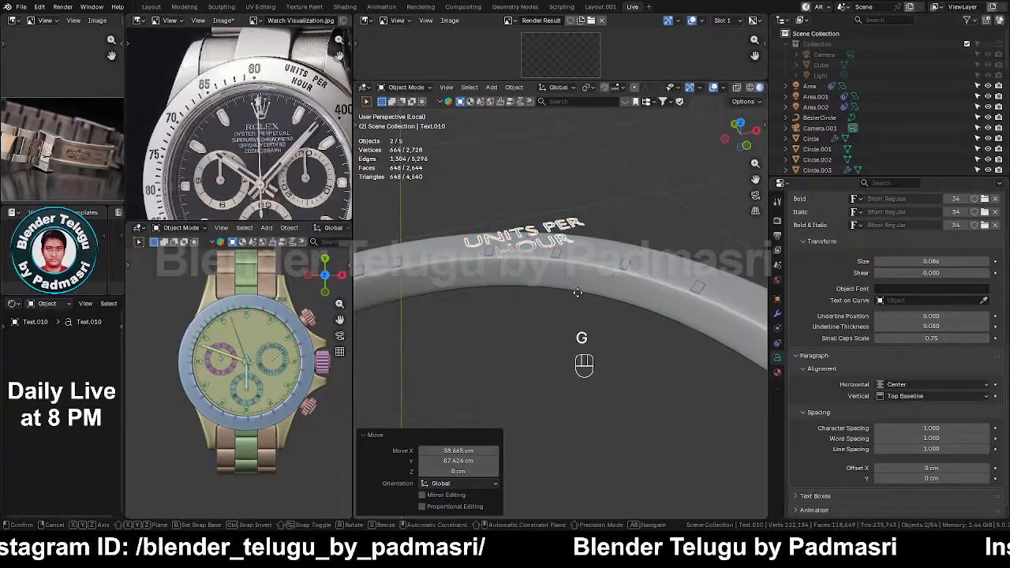
key("z")
left_click(574, 320)
Step: Rotate the UNITS PER HOUR text 21.6° about the Z axis in top view to follow the bezel's curve
key("grave")
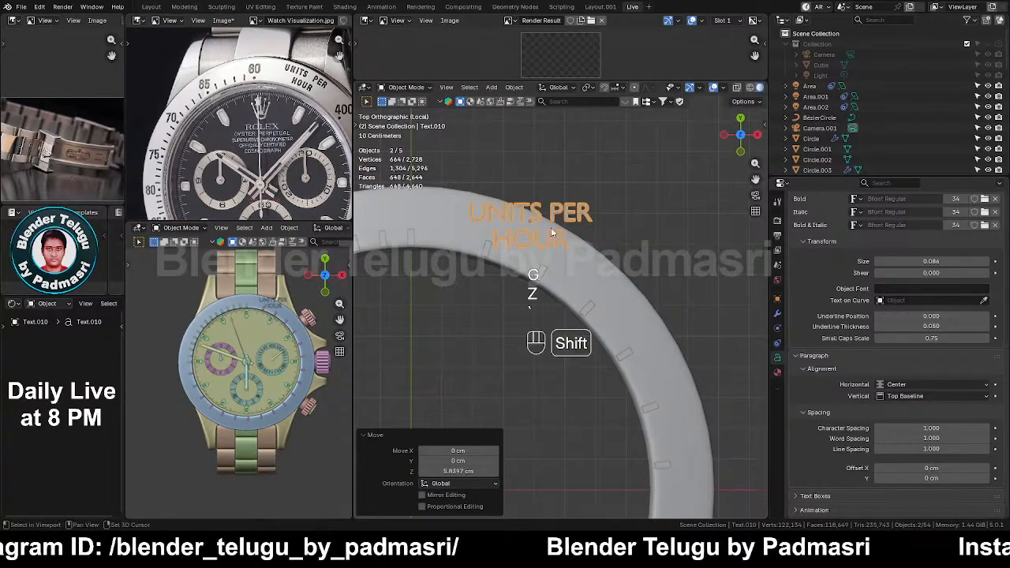
middle_click_drag(531, 231, 549, 251, "shift")
key("r")
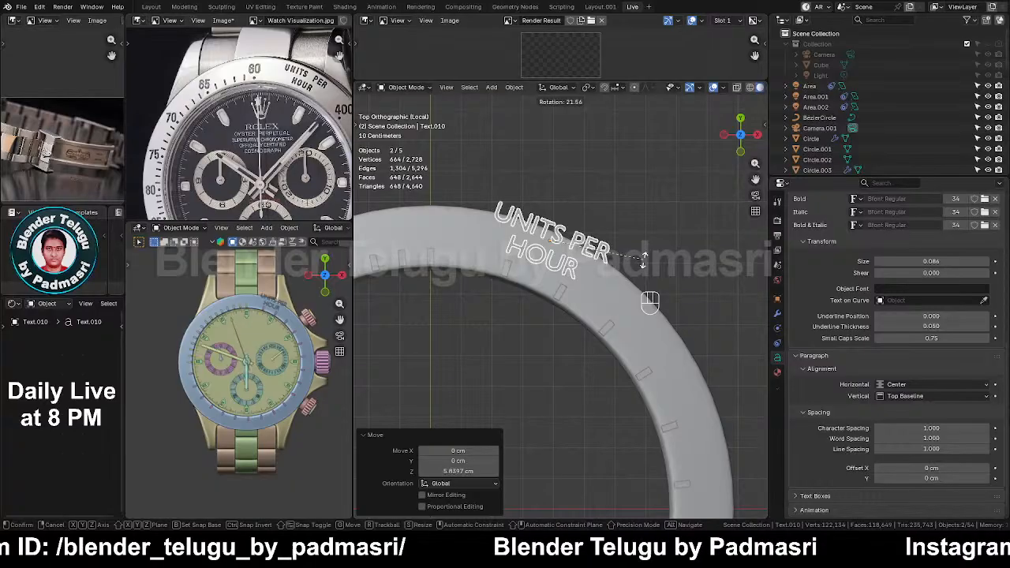
left_click(643, 259)
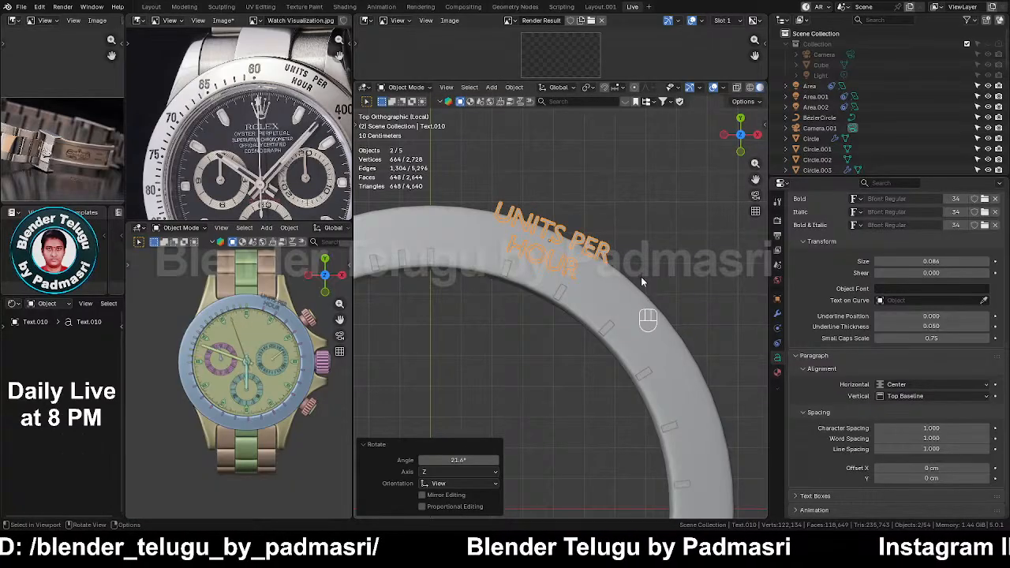
Step: Scale the UNITS PER HOUR text to 0.669 and shift it about -2.7 cm in X and -2.4 cm in Y within the bezel
key("s")
left_click(611, 266)
key("g")
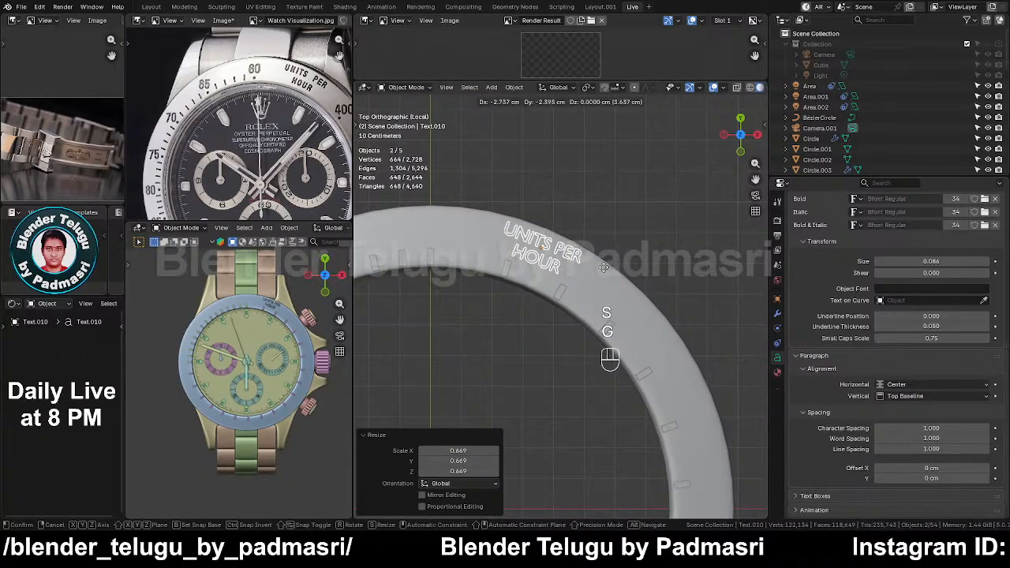
left_click(603, 229)
Step: Fine-tune the UNITS PER HOUR text's alignment with the bezel by rotating it a further 2.21° about Z
scroll(584, 230, "up", 3)
middle_click_drag(582, 230, 627, 293, "shift")
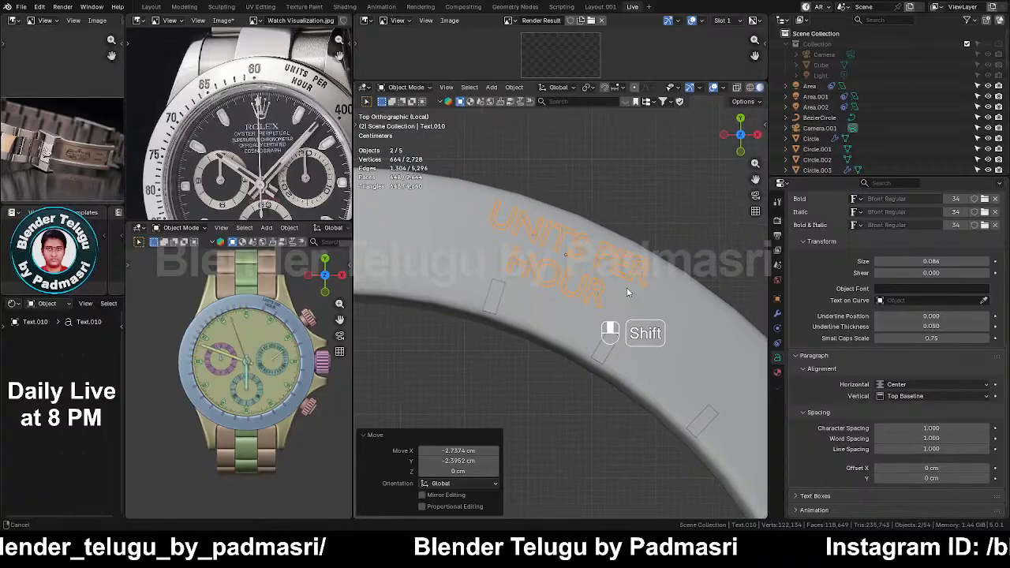
scroll(574, 282, "down", 2)
key("r")
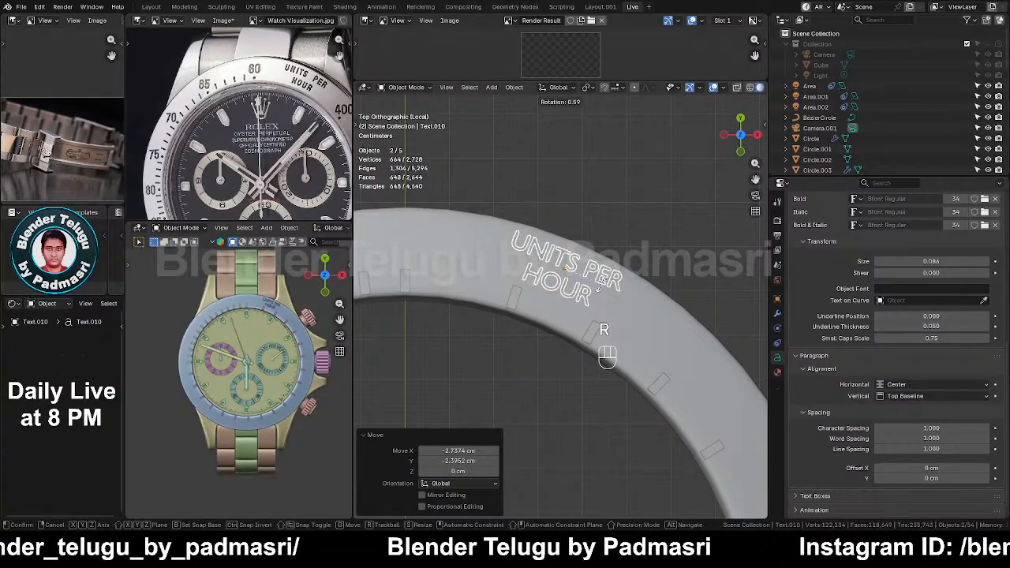
left_click(598, 288)
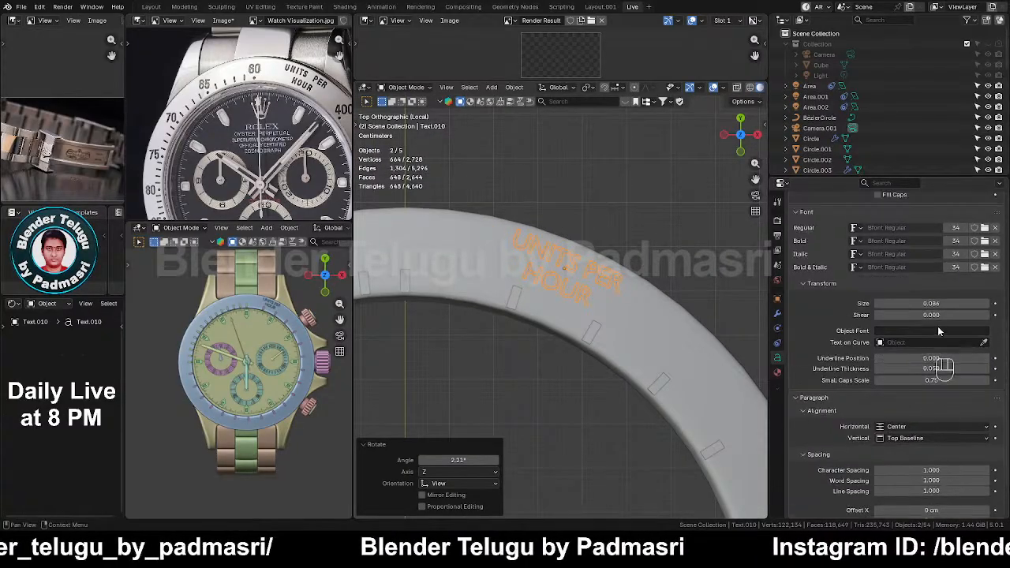
Step: Set the regular font of the UNITS PER HOUR text to Arial Bold
scroll(937, 328, "up", 3)
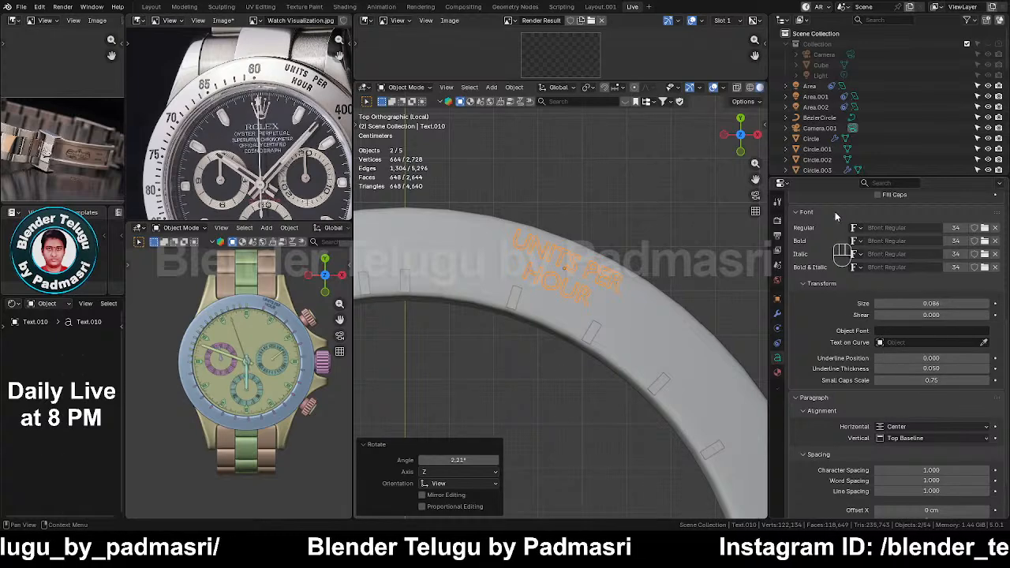
scroll(819, 227, "up", 1)
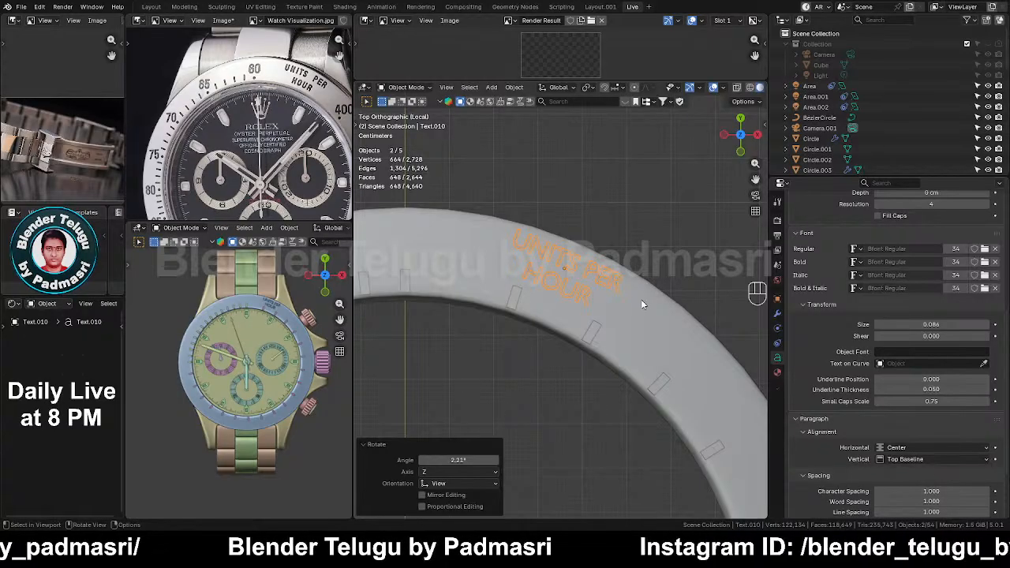
scroll(608, 281, "up", 4)
scroll(583, 319, "down", 2)
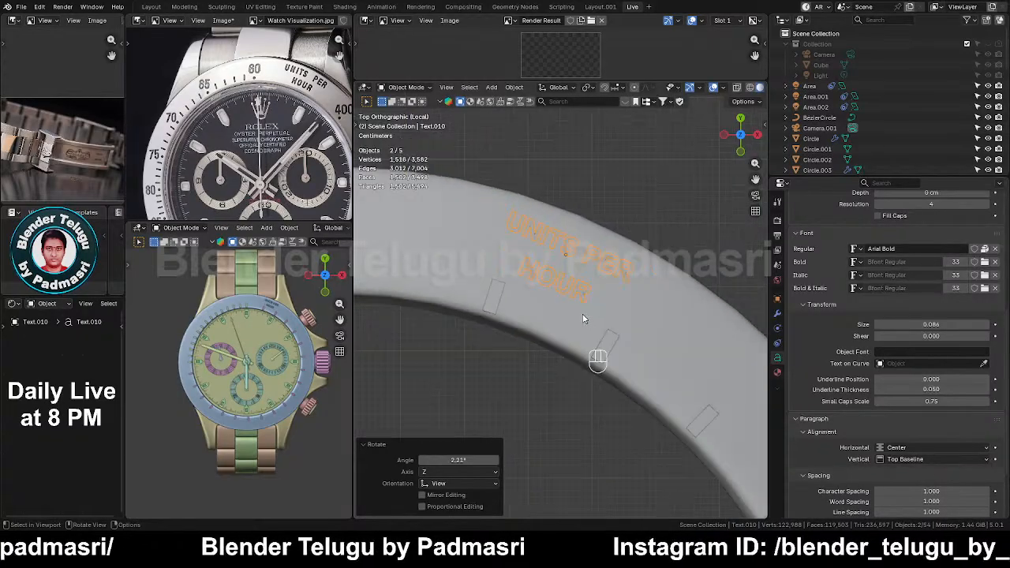
scroll(600, 230, "up", 3)
scroll(611, 236, "down", 3)
scroll(624, 222, "up", 1)
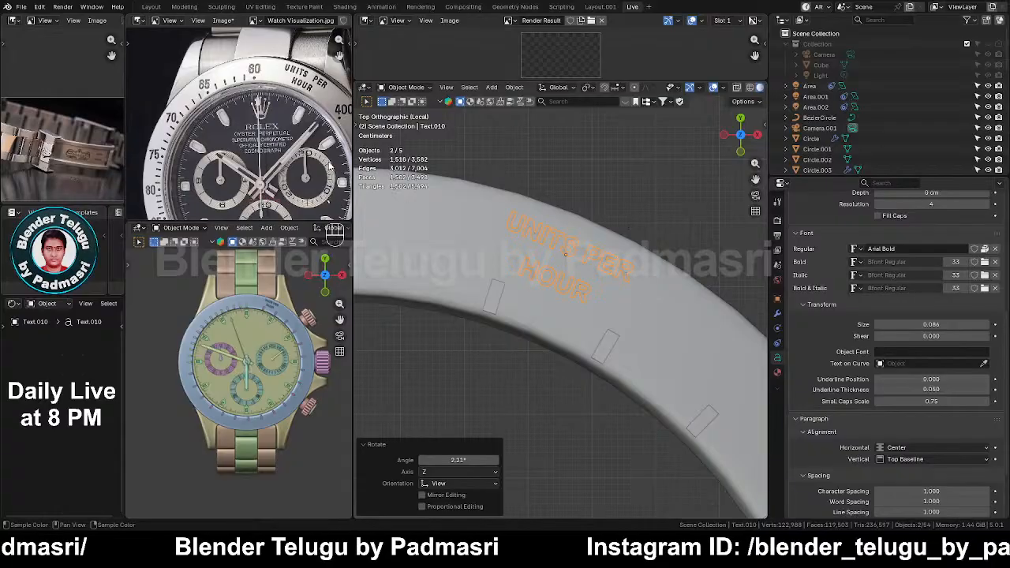
Step: Duplicate the UNITS PER HOUR text about 23 cm in X and -13 cm in Y along the bezel and clear the copy's rotation
scroll(326, 136, "down", 2)
middle_click_drag(620, 306, 552, 220, "shift")
scroll(531, 215, "down", 3)
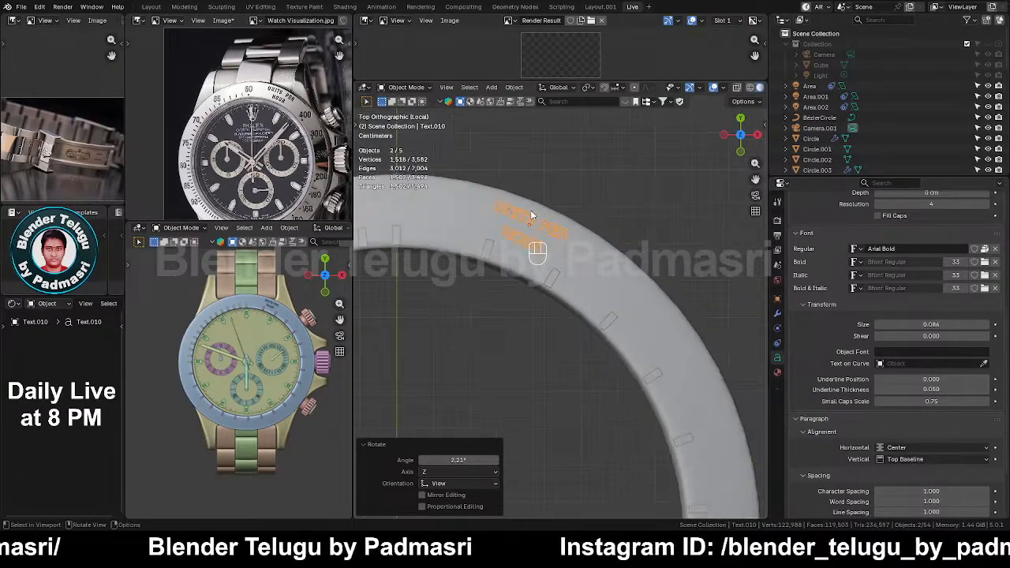
key("shift+d")
left_click(615, 290)
key("r")
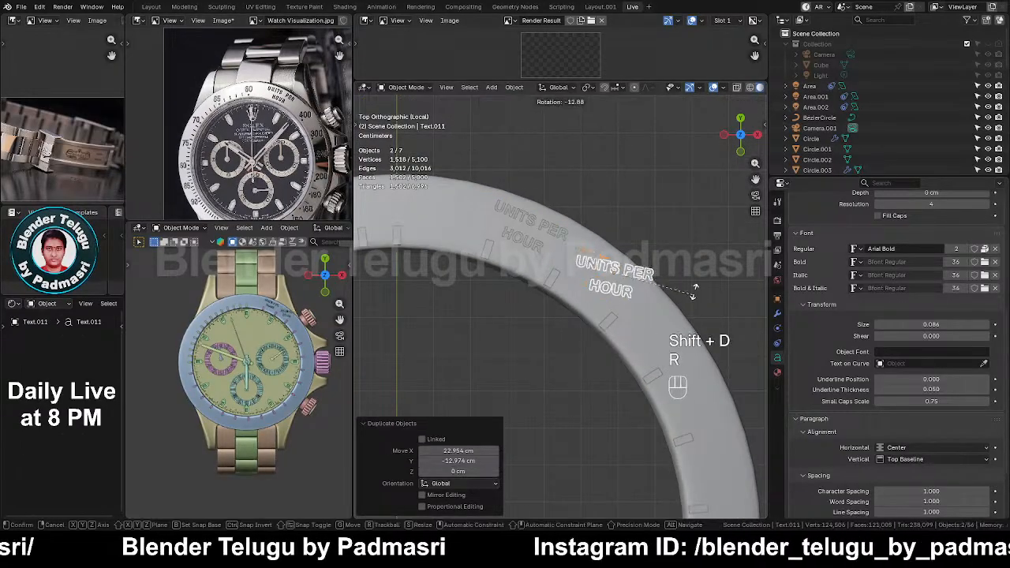
right_click(693, 284)
key("alt+r")
Step: Replace the content of the duplicated text with 400
key("Tab")
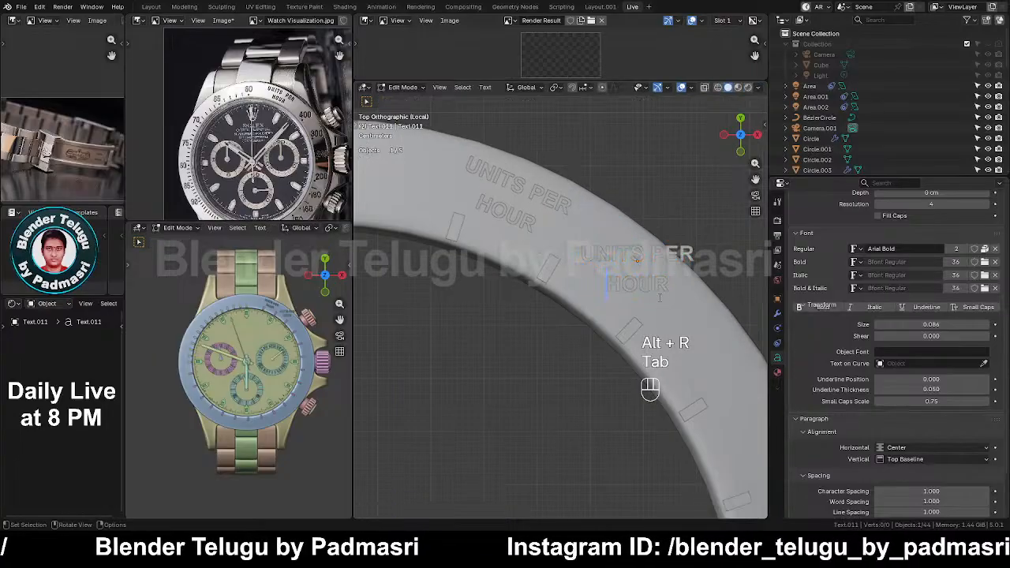
key("ctrl+a")
type("4")
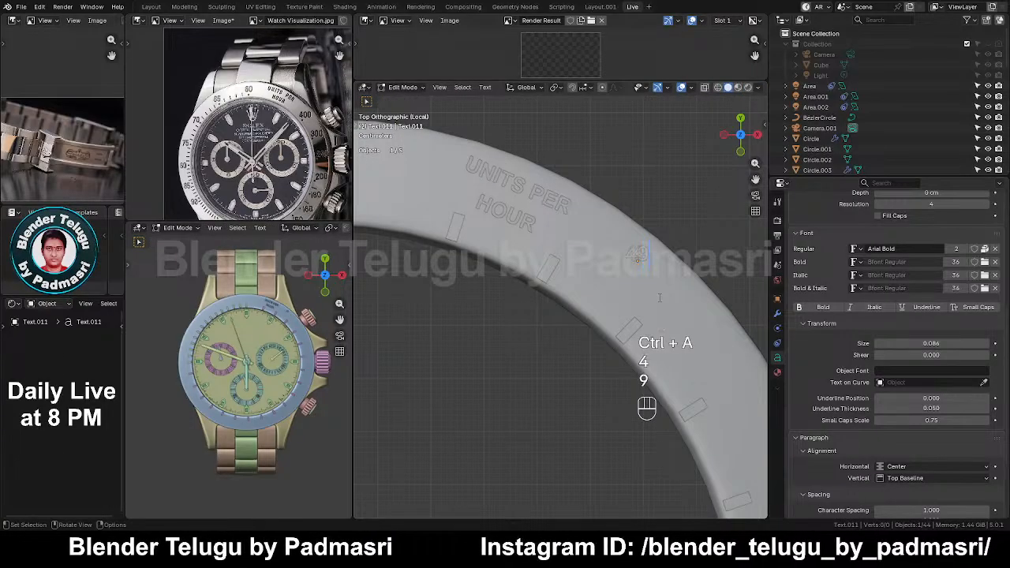
type("9")
key("BackSpace")
type("00")
key("Tab")
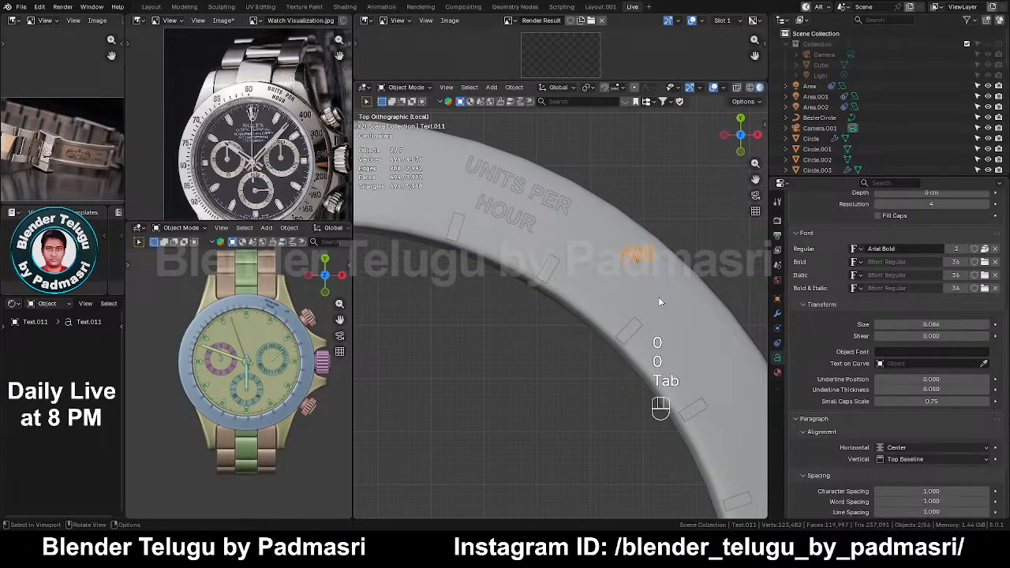
Step: Scale the 400 text to 1.949 and centre it across the bezel's width beside the UNITS PER HOUR lettering
key("g")
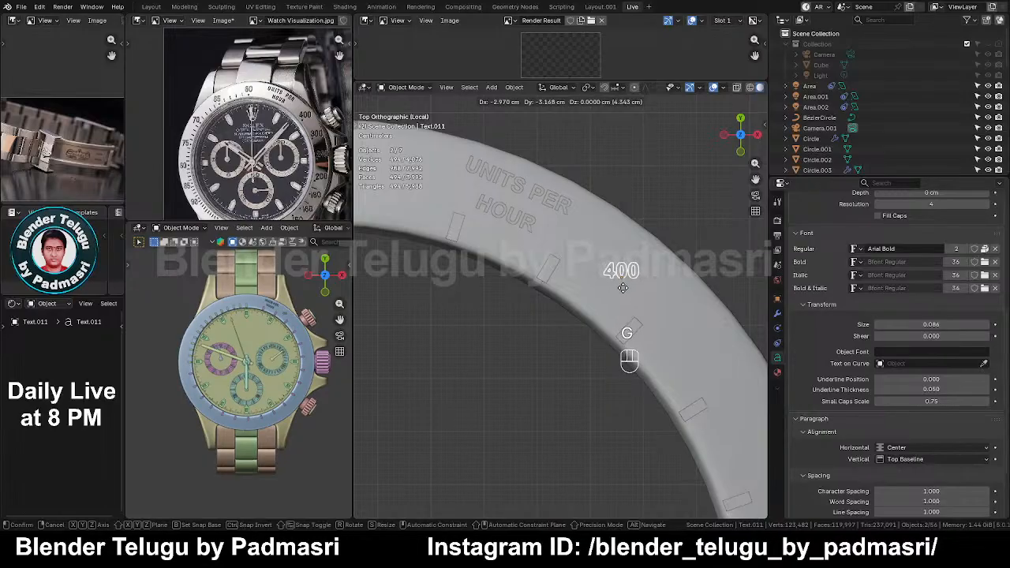
left_click(627, 287)
key("s")
left_click(633, 285)
key("g")
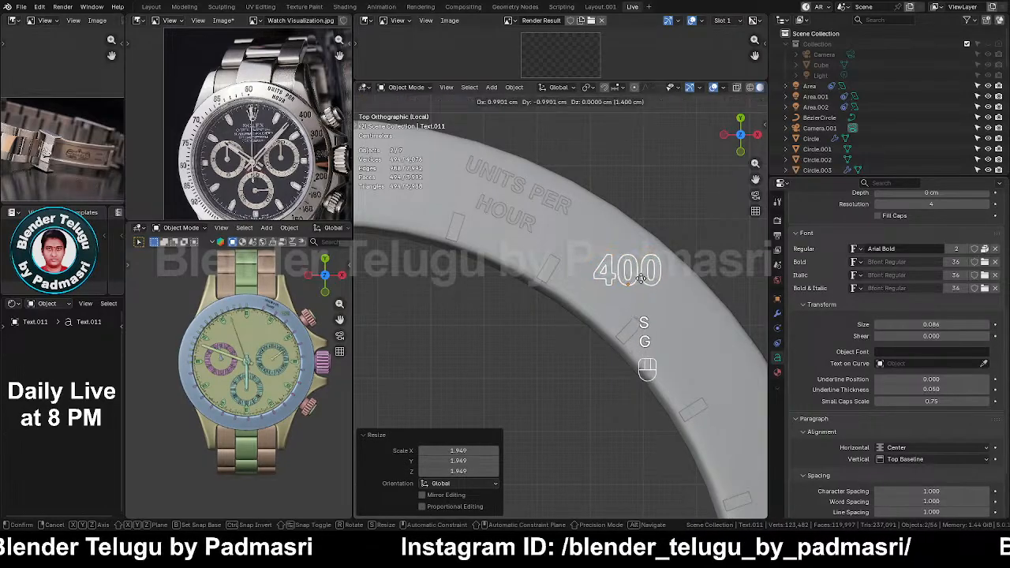
left_click(645, 286)
Step: Set the transform pivot point to the 3D Cursor at the centre of the bezel
scroll(644, 286, "down", 4)
middle_click_drag(548, 386, 515, 330, "shift")
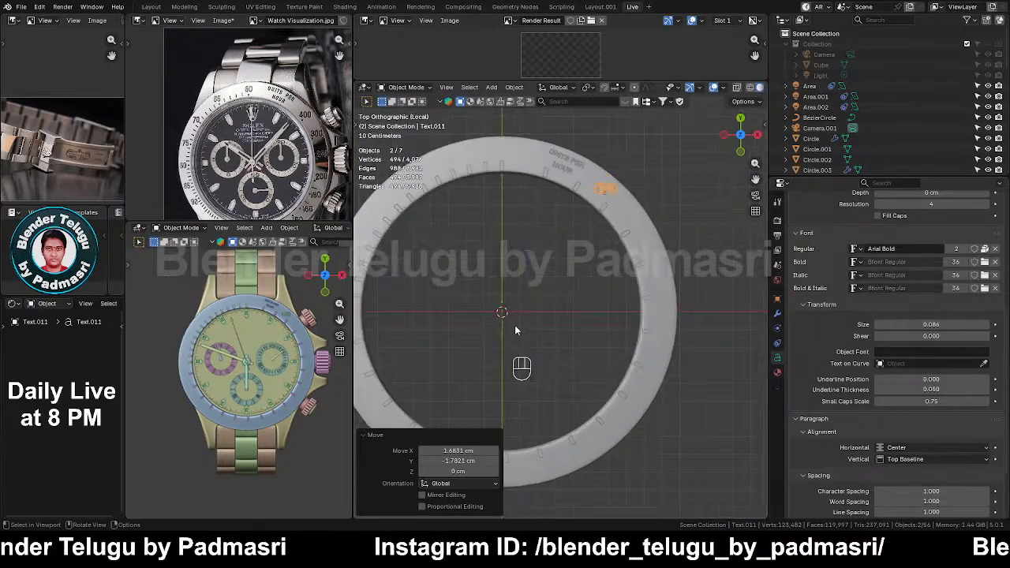
key("period")
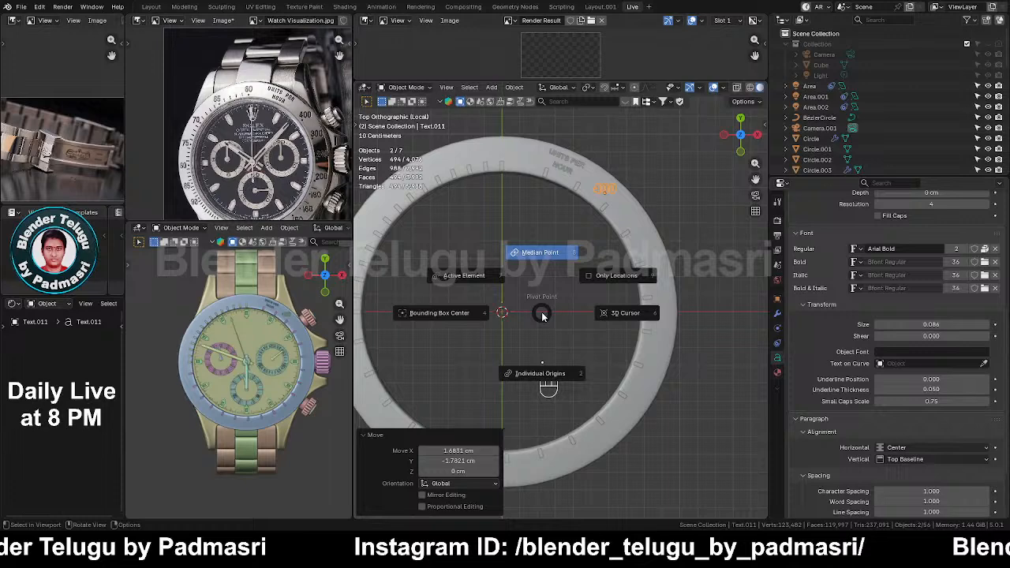
left_click(650, 311)
Step: Duplicate the 400 text and rotate the copy 18.3° about the 3D cursor along the bezel
scroll(577, 251, "up", 1)
middle_click_drag(576, 251, 569, 282, "shift")
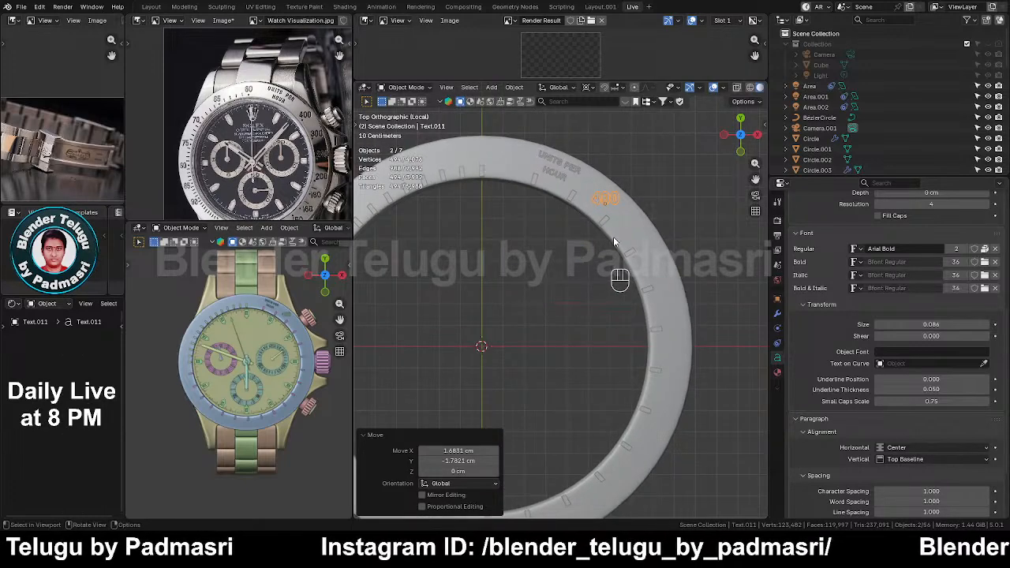
key("shift+d")
key("r")
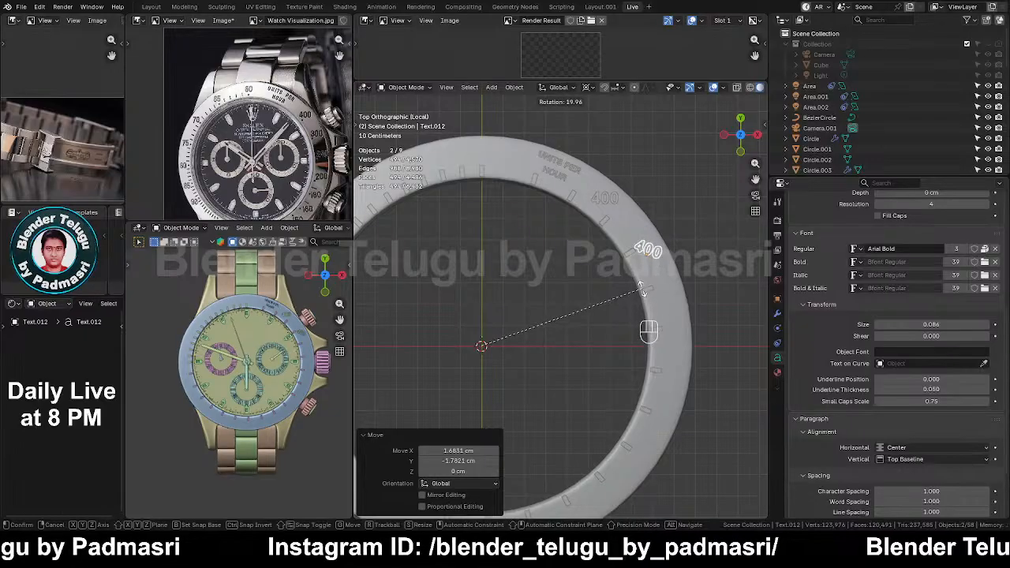
left_click(640, 284)
Step: Repeat the rotated duplication of the 400 text clockwise around the bezel down to its lower-left part
scroll(626, 328, "down", 1)
middle_click_drag(330, 211, 311, 162)
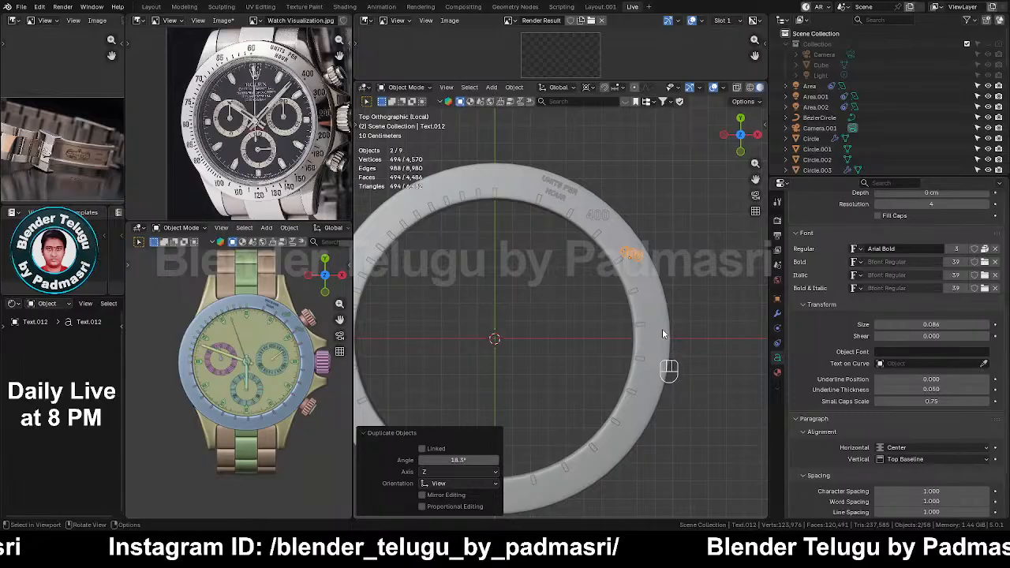
middle_click_drag(662, 329, 659, 310, "shift")
key("shift+r")
key("shift+r")
key("shift+r")
key("shift+r")
key("shift+r")
key("shift+r")
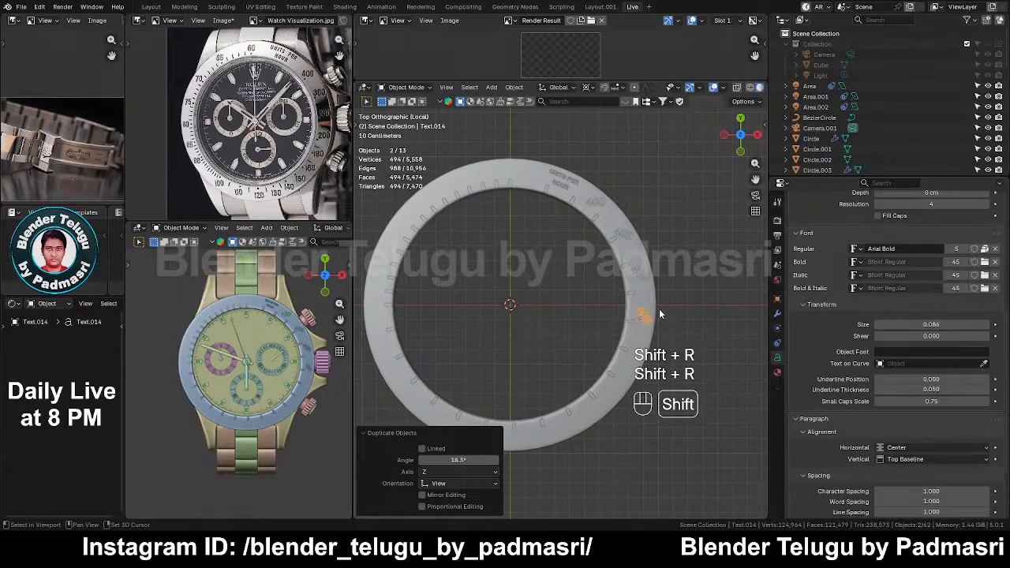
key("shift+r")
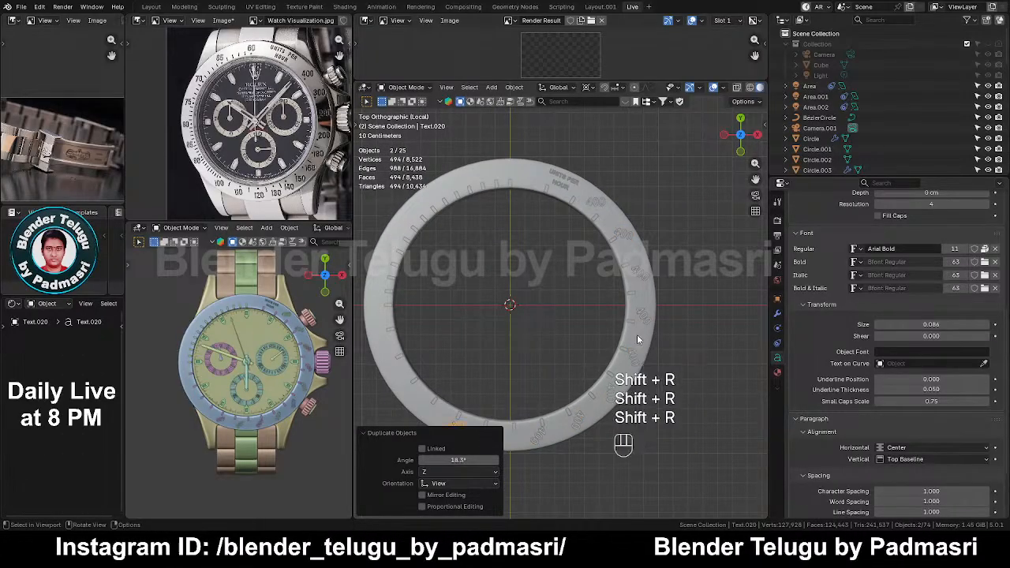
middle_click_drag(631, 323, 640, 275, "shift")
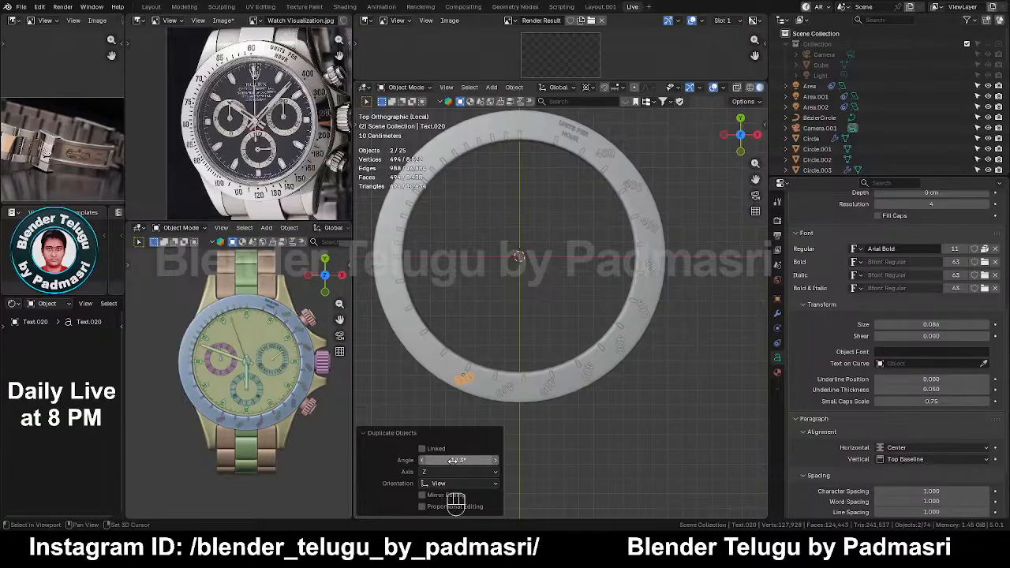
Step: Undo all rotated duplicates of the 400 text, leaving only the original 400 on the bezel
key("ctrl+z")
key("ctrl+z")
key("ctrl+z")
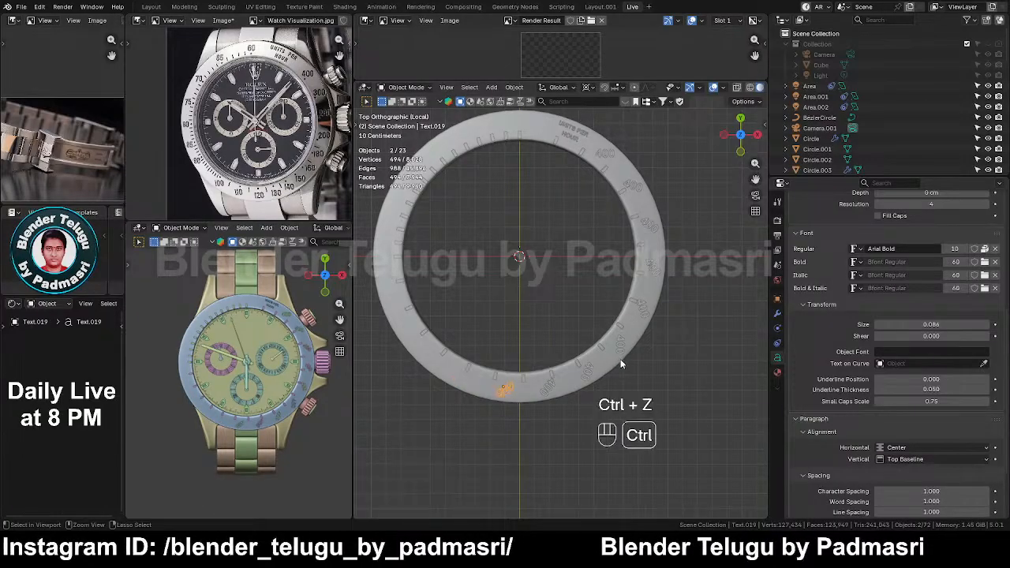
key("ctrl+z")
key("ctrl+z")
key("ctrl+z")
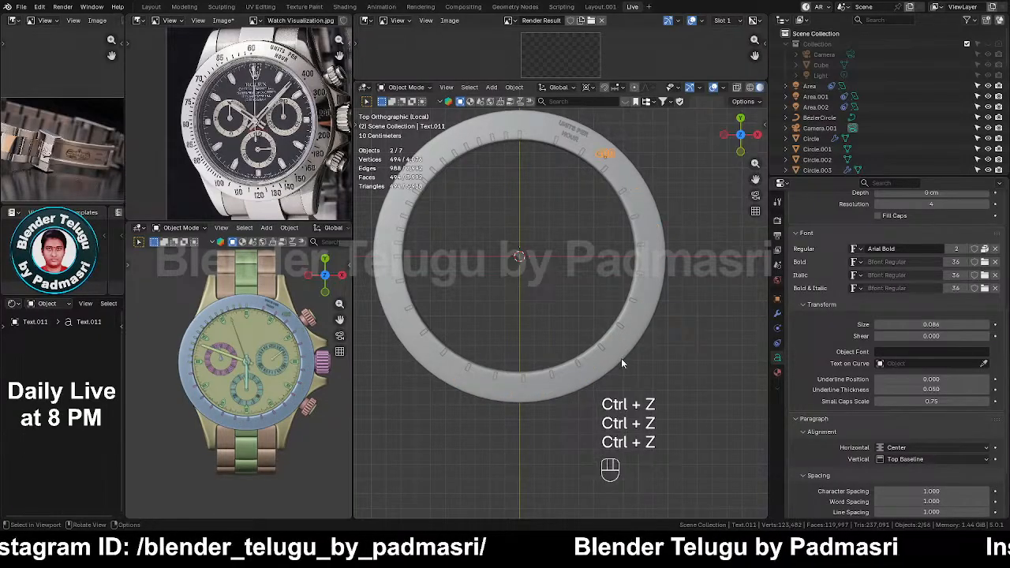
Step: Place three successive unrotated copies of the 400 text down the bezel, offset about 15.1/-17.1, 10.9/-19.2 and 5.3/-21 cm in X/Y
middle_click_drag(646, 187, 632, 224, "shift")
scroll(633, 224, "up", 1)
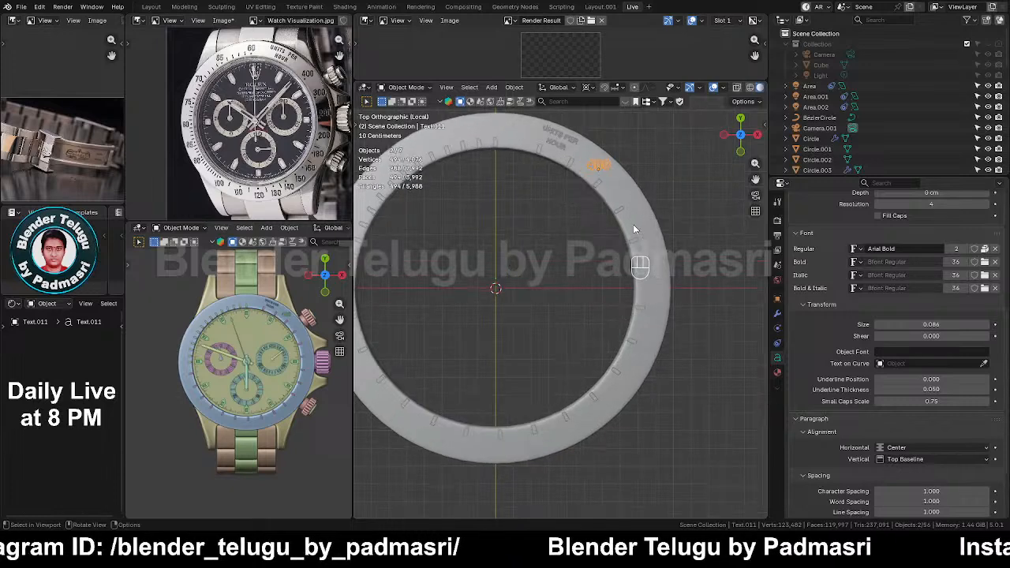
key("g")
right_click(622, 222)
key("shift+d")
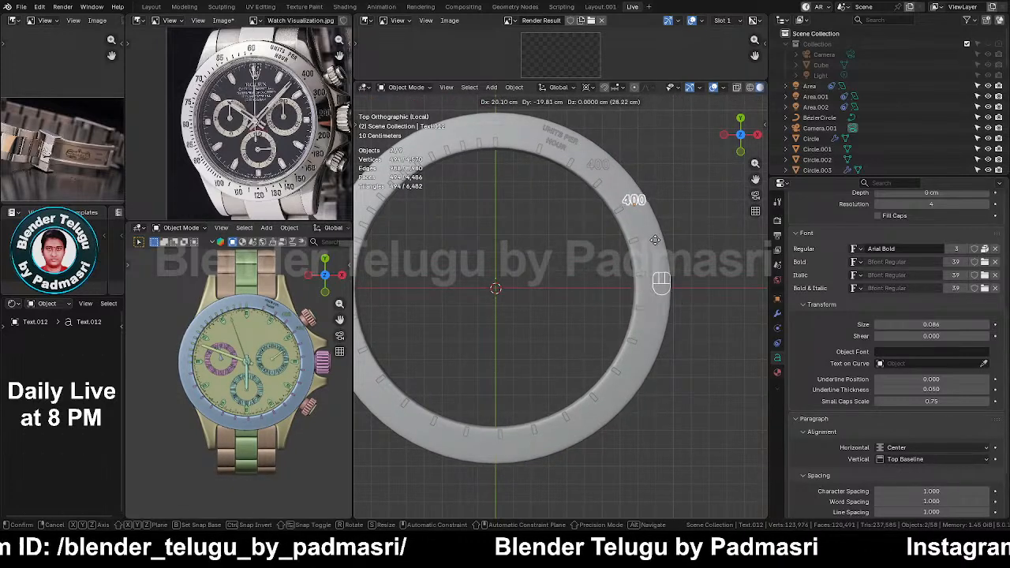
left_click(646, 235)
key("shift+d")
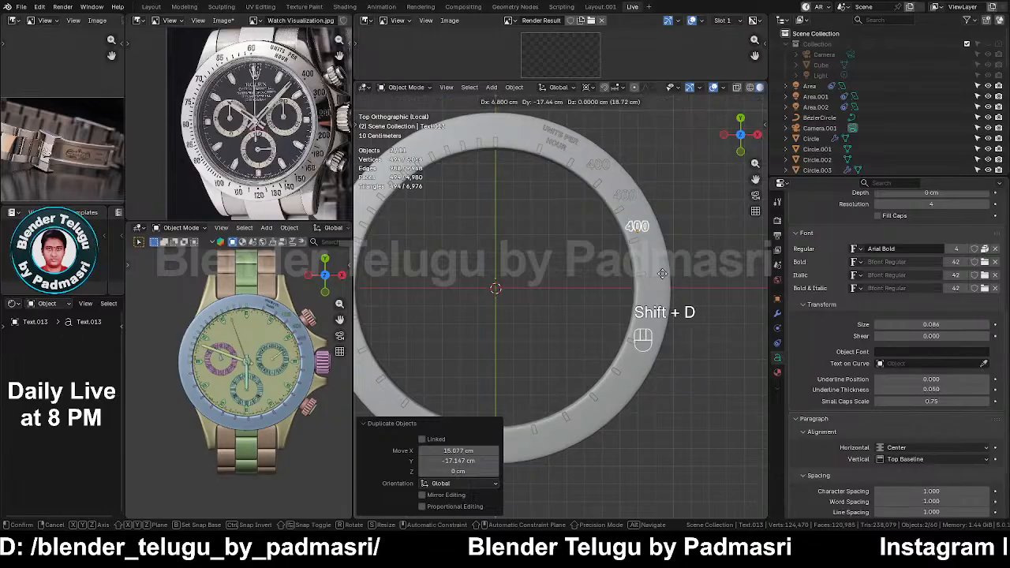
left_click(666, 270)
key("shift+d")
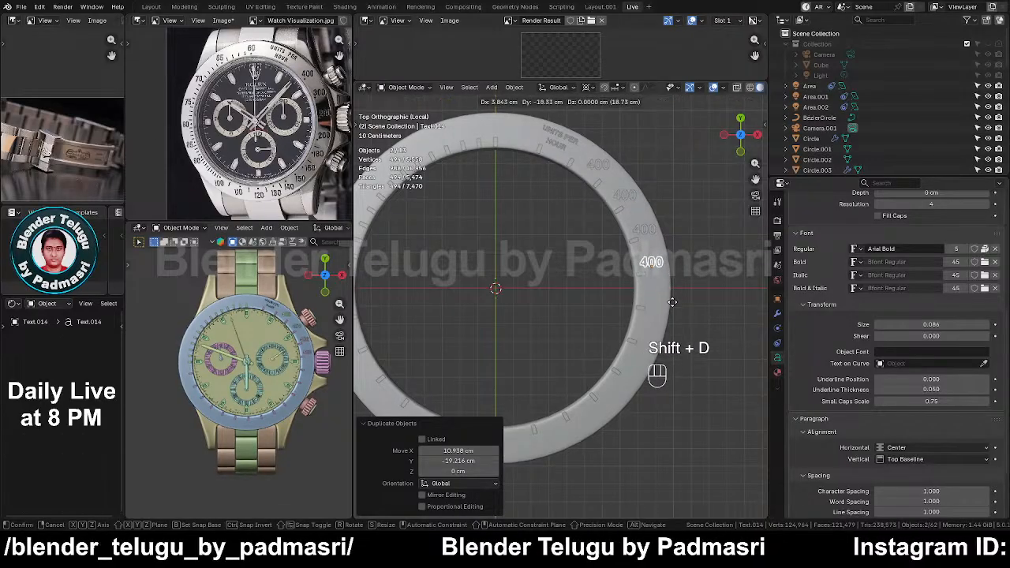
left_click(674, 308)
Step: Place three more 400 copies down the bezel past three o'clock, offsetting the first about 2.1/-17.7 and the third about -8.3/-18.6 cm in X/Y
key("shift+d")
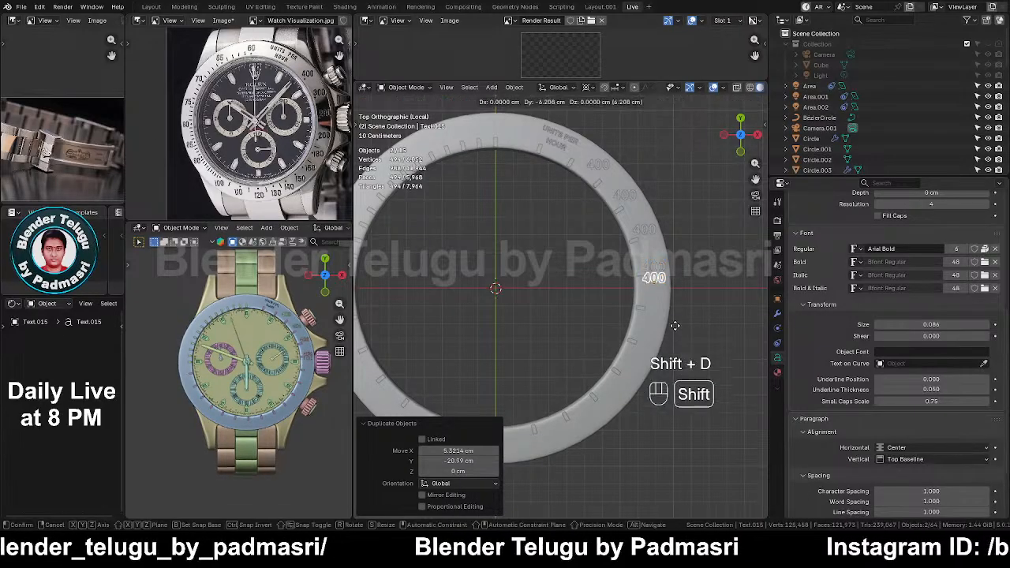
left_click(678, 338)
key("shift+d")
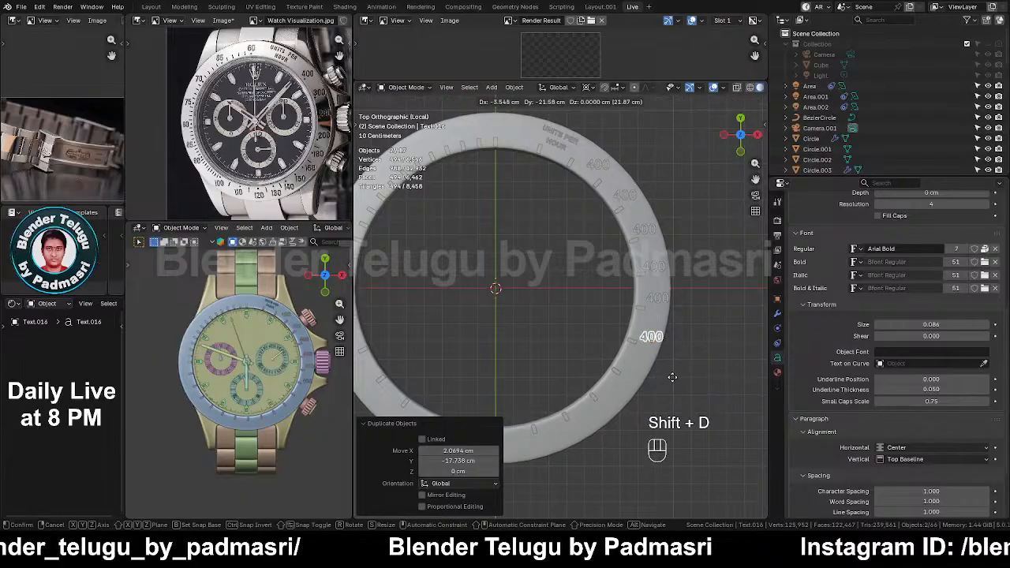
left_click(671, 374)
key("shift+d")
left_click(654, 412)
Step: Add four 400 copies toward the bezel's six o'clock, offset about -11.8/-15.7, -16.9/-14.5 and twice -16.6/-9.2 cm in X/Y
key("shift+d")
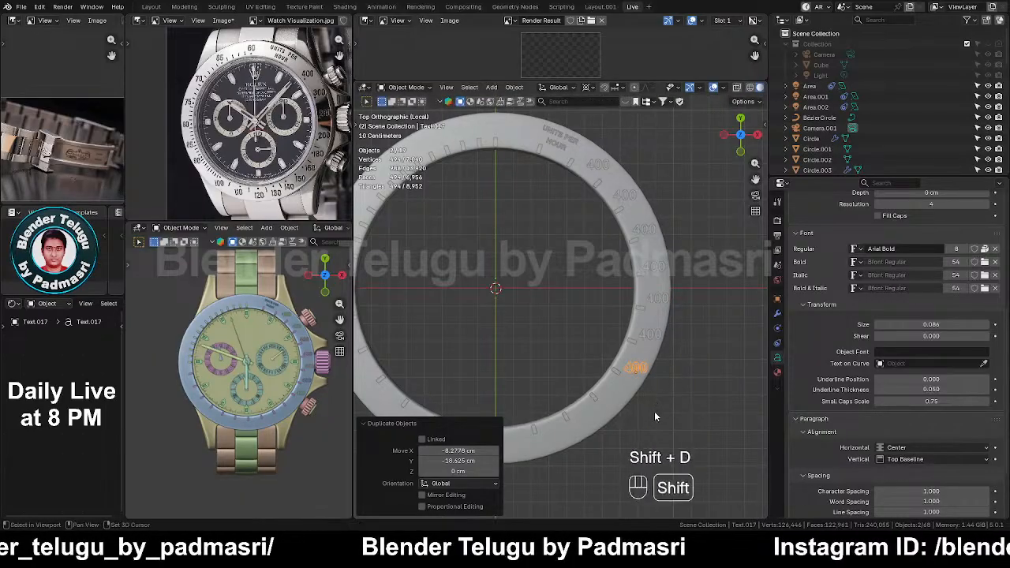
left_click(634, 444)
key("shift+d")
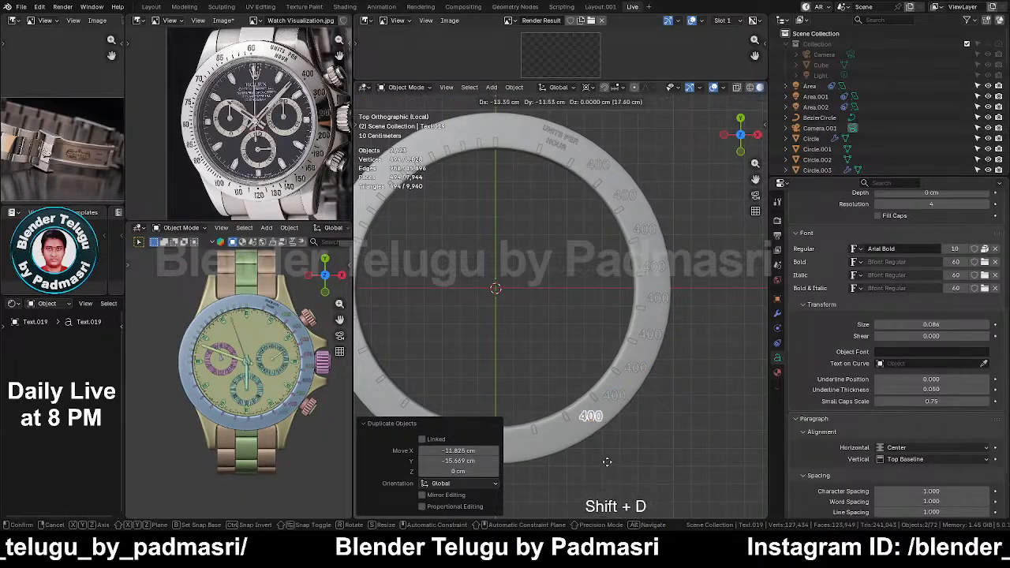
left_click(601, 466)
middle_click_drag(625, 369, 663, 333, "shift")
key("shift+d")
left_click(632, 351)
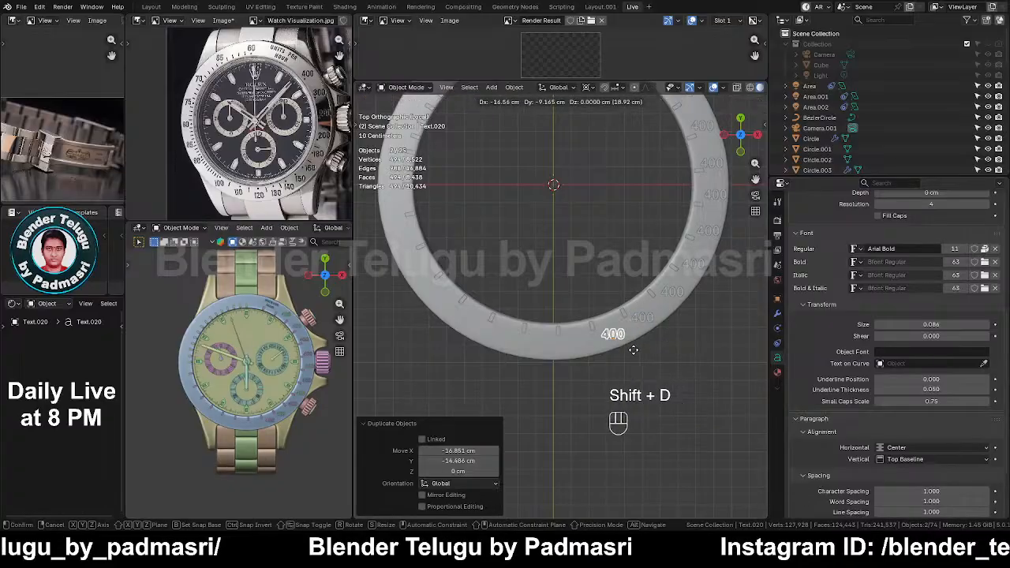
key("shift+r")
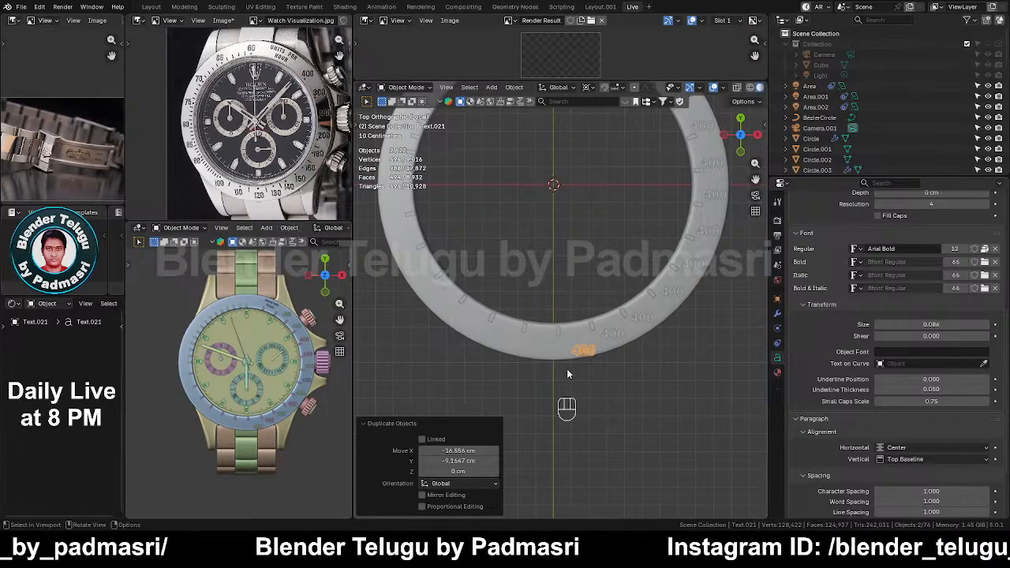
Step: Nudge the three lowest 400 copies into the bezel band, shifting the last about 0.3/2.7 and the third-last about 2.4/2.1 cm in X/Y
key("g")
left_click(599, 361)
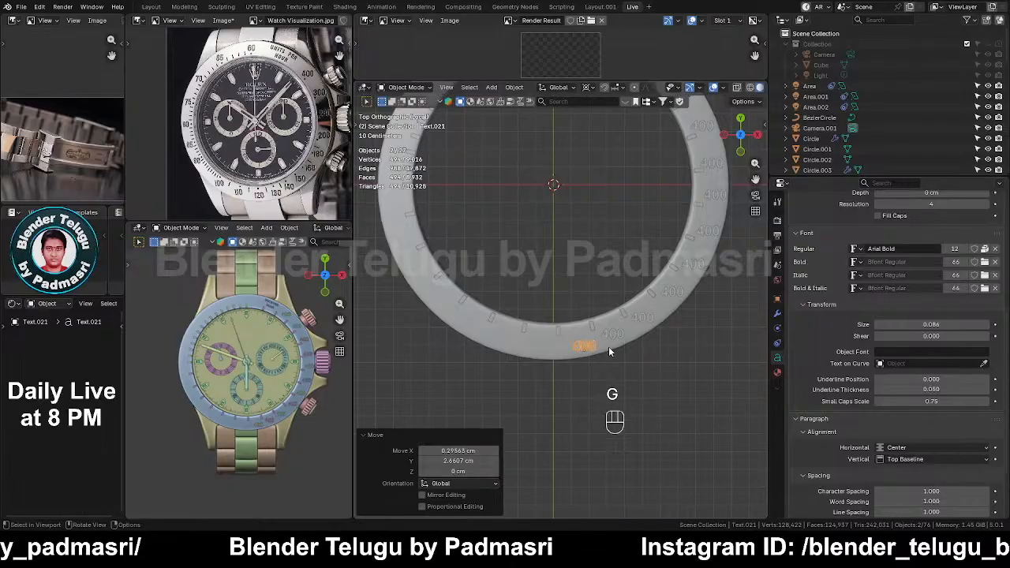
left_click(611, 338)
key("g")
left_click(613, 337, "shift")
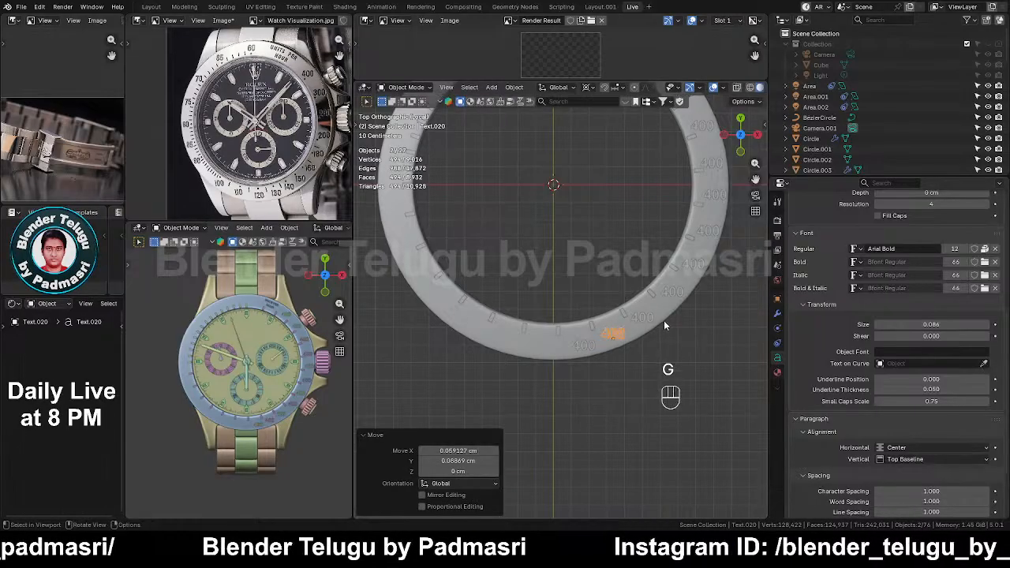
left_click(646, 318)
key("g")
left_click(647, 316)
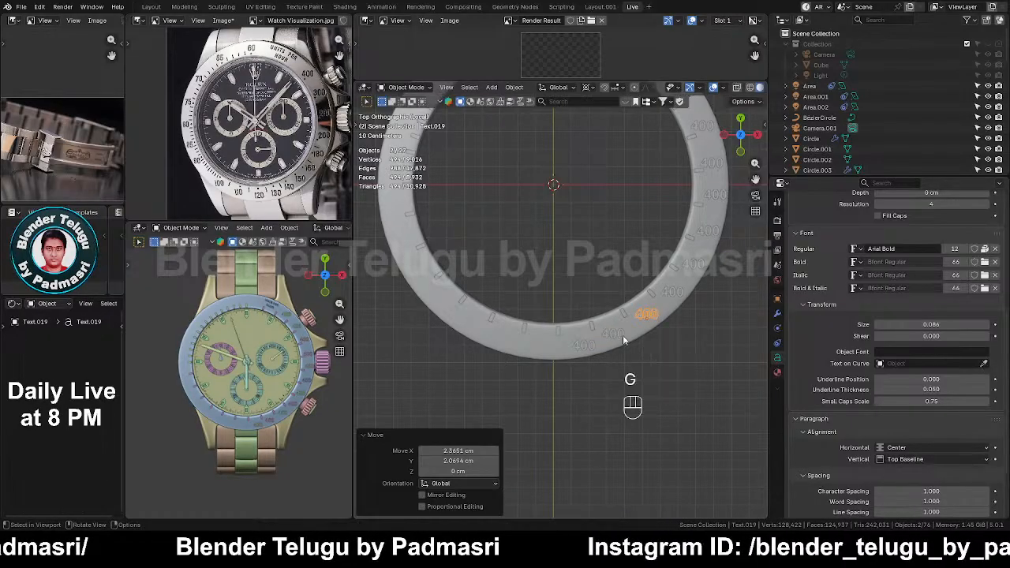
left_click(619, 334)
key("g")
left_click(621, 336)
Step: Reposition the sixth, seventh and eighth 400 texts just below three o'clock so they follow the bezel's curve
middle_click_drag(705, 290, 660, 338, "shift")
key("g")
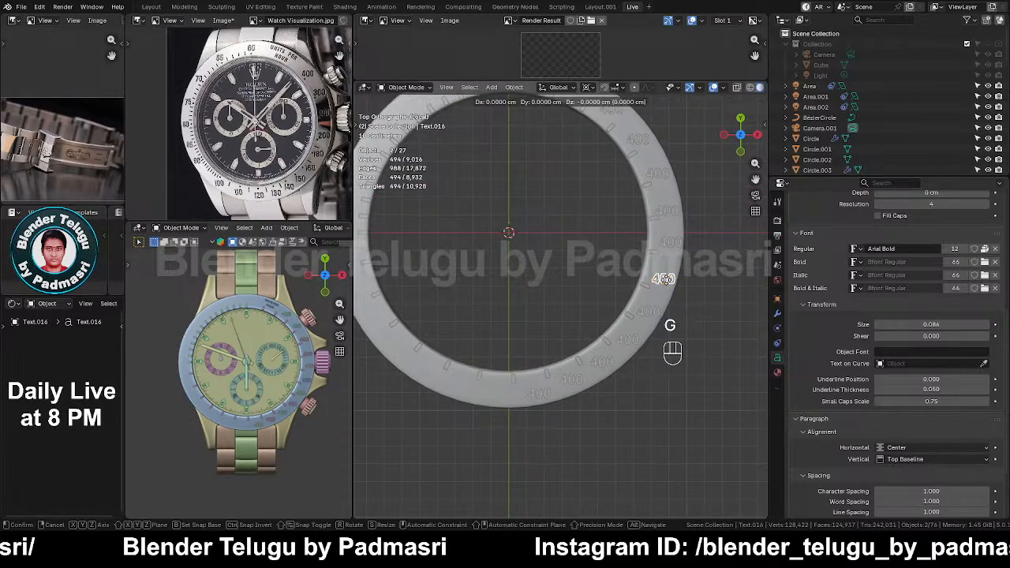
left_click(667, 279)
left_click(656, 312)
key("g")
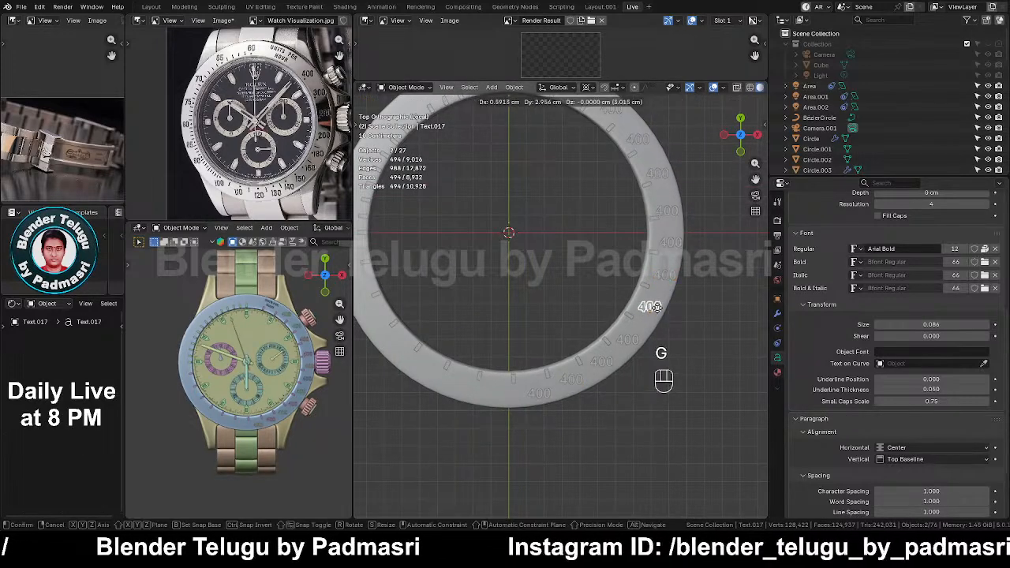
left_click(656, 307)
left_click(629, 337)
key("g")
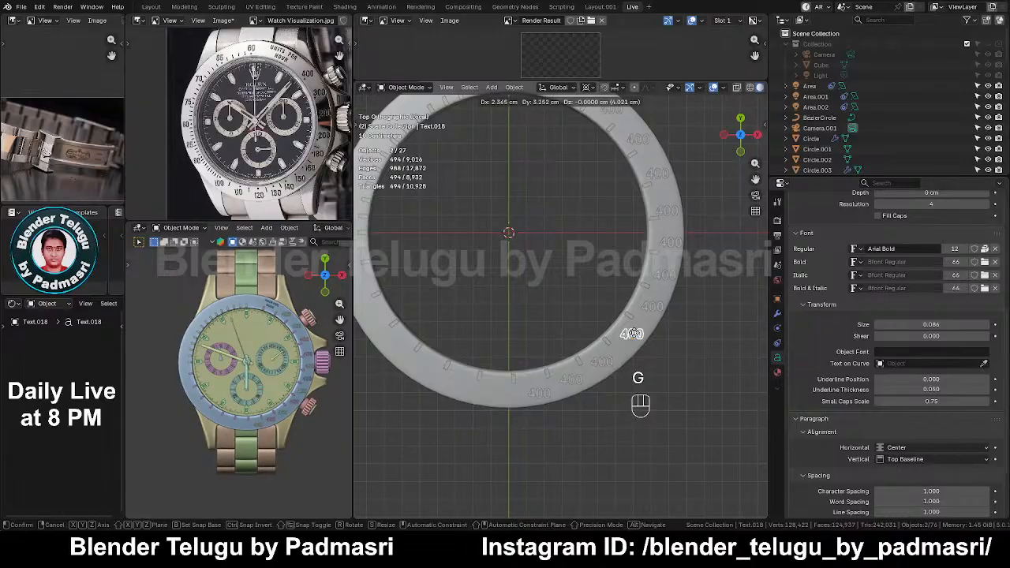
left_click(631, 334)
Step: Shift the ninth 400 text about 0.9/1.5 cm and the tenth about 1.5/0.6 cm in X/Y along the lower bezel
left_click(601, 359)
key("g")
left_click(607, 359)
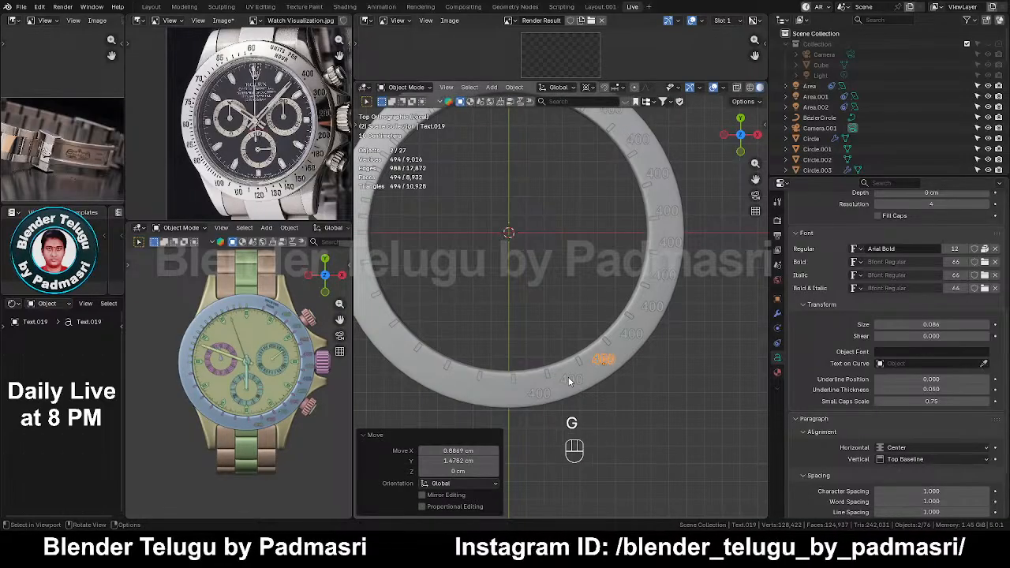
left_click(570, 379)
key("g")
left_click(573, 377)
Step: Move the second 400 text about -1.5/3.5 cm and the third about -0.6/3.8, plus -1.4/0.8 cm, in X/Y on the upper bezel
middle_click_drag(680, 248, 652, 263, "shift")
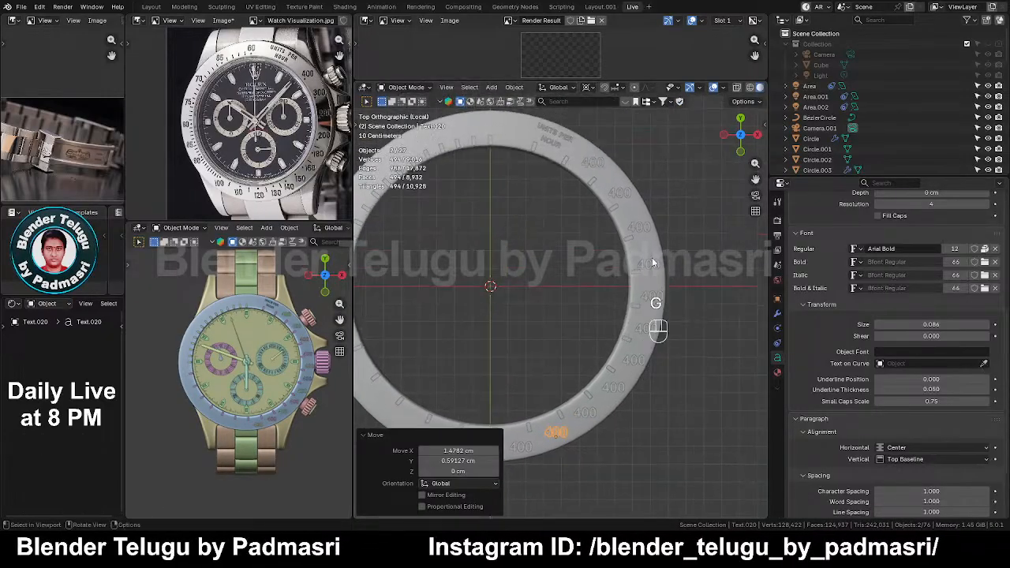
left_click(625, 195)
key("g")
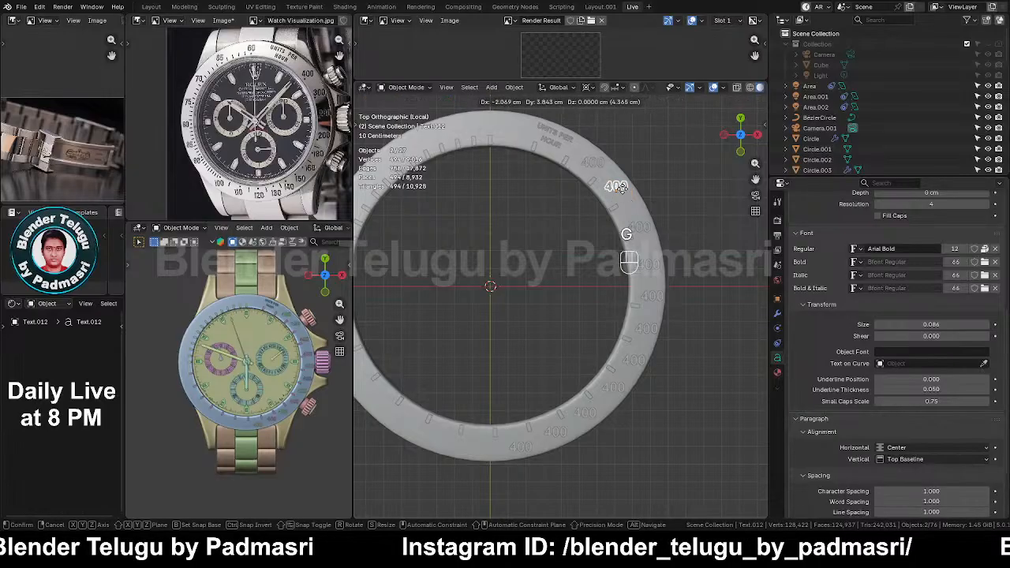
left_click(624, 192)
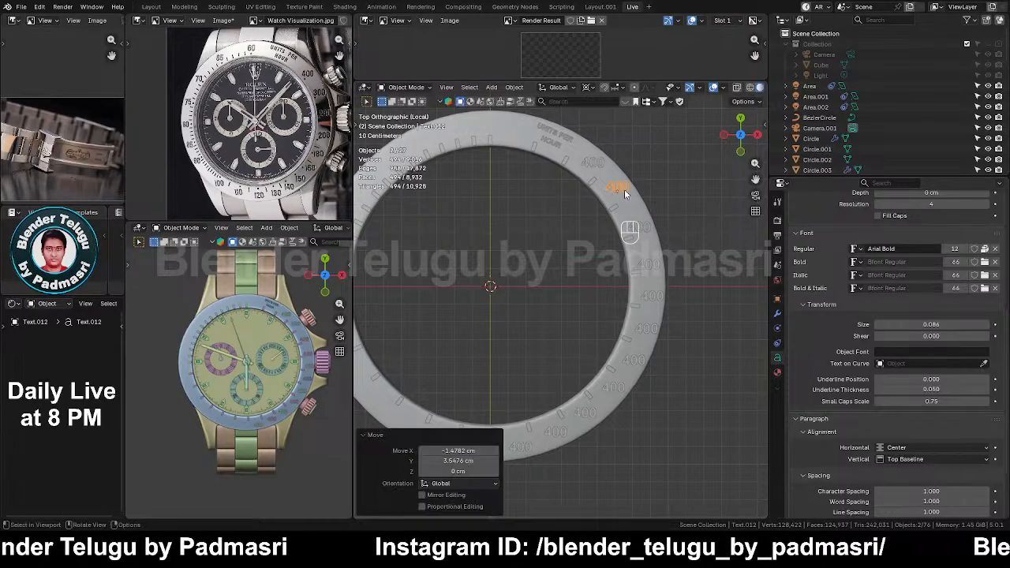
key("shift+d")
left_click(639, 228)
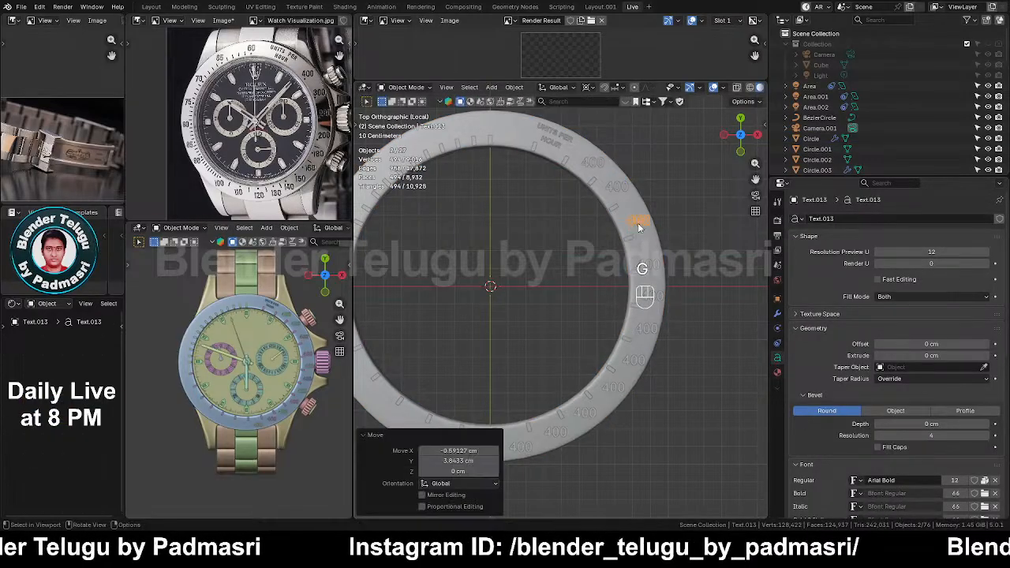
key("shift+d")
left_click(648, 271)
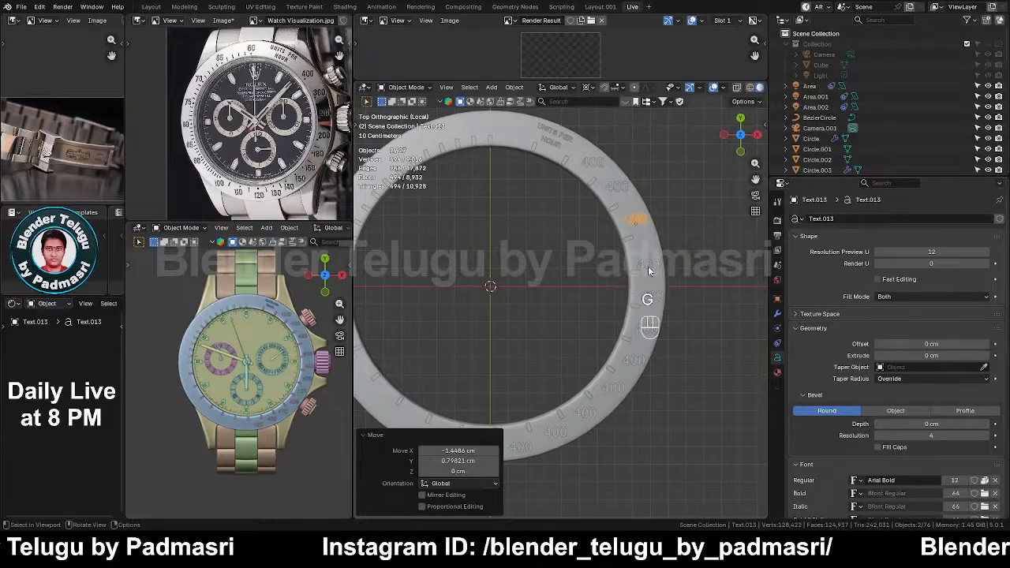
Step: Respace the fourth to seventh 400 texts evenly around three o'clock, moving the seventh about 1.0/2.1 cm in X/Y
key("shift+d")
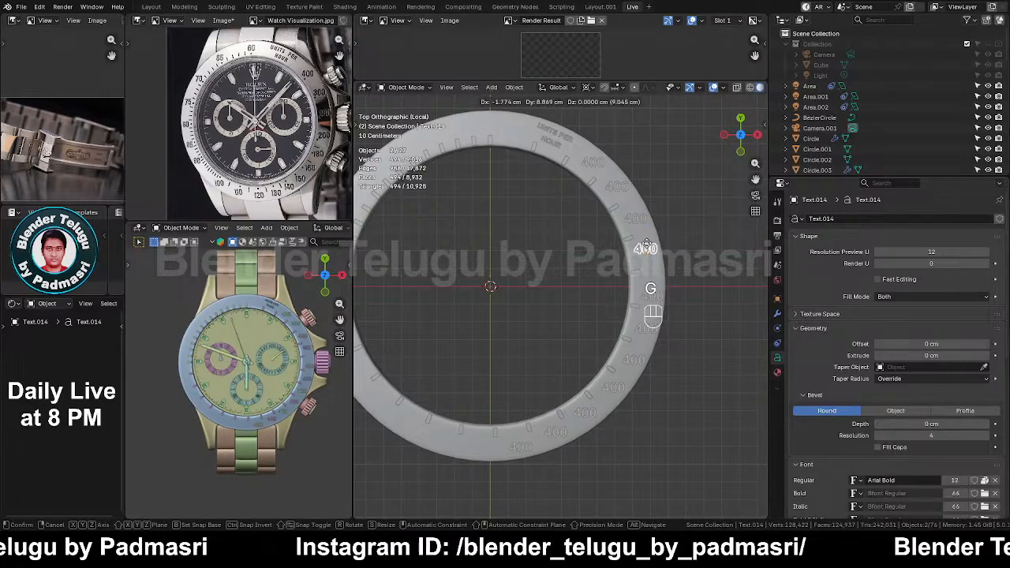
left_click(647, 251)
key("shift+d")
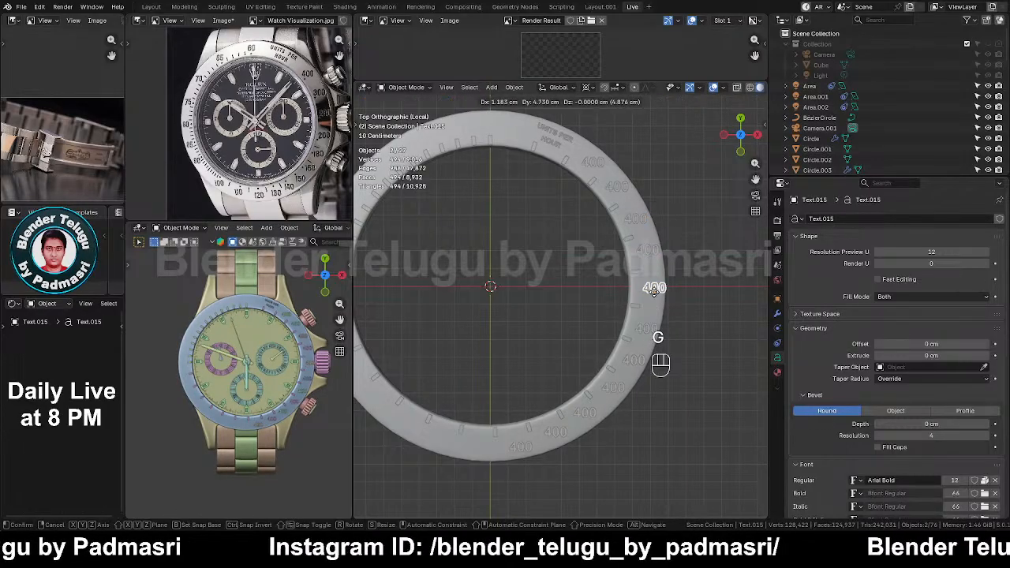
left_click(648, 288)
key("shift+d")
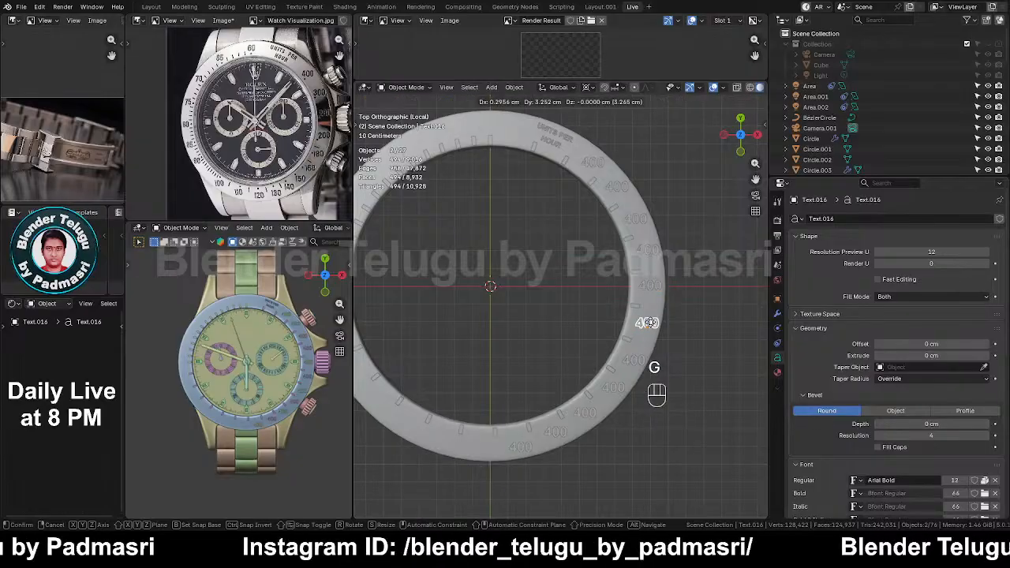
left_click(645, 323)
key("shift+d")
left_click(644, 349)
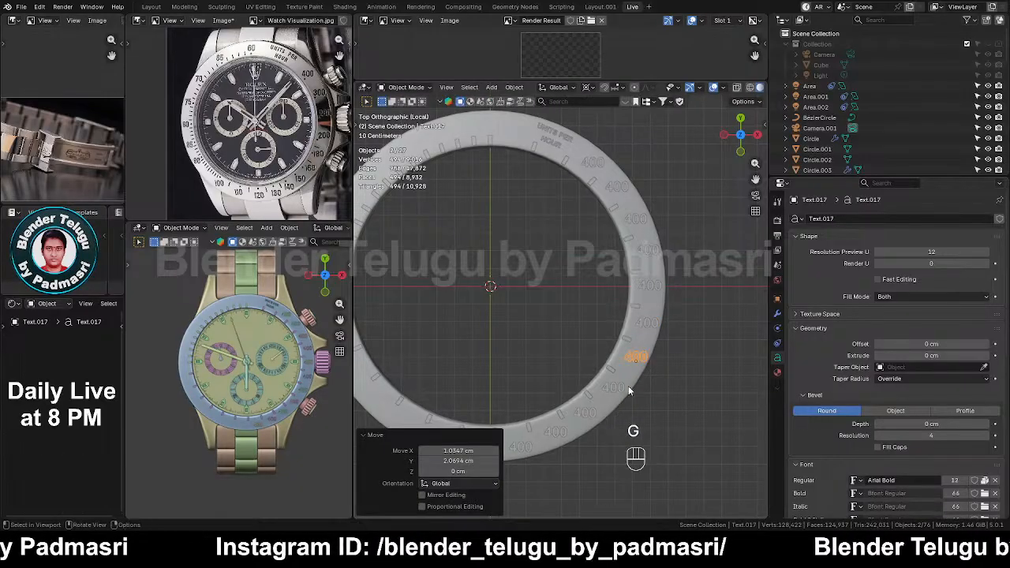
Step: Move the eighth and ninth 400 texts up along the lower bezel to even the spacing and save the file
middle_click_drag(595, 403, 624, 361, "shift")
scroll(625, 361, "up", 1)
key("shift+d")
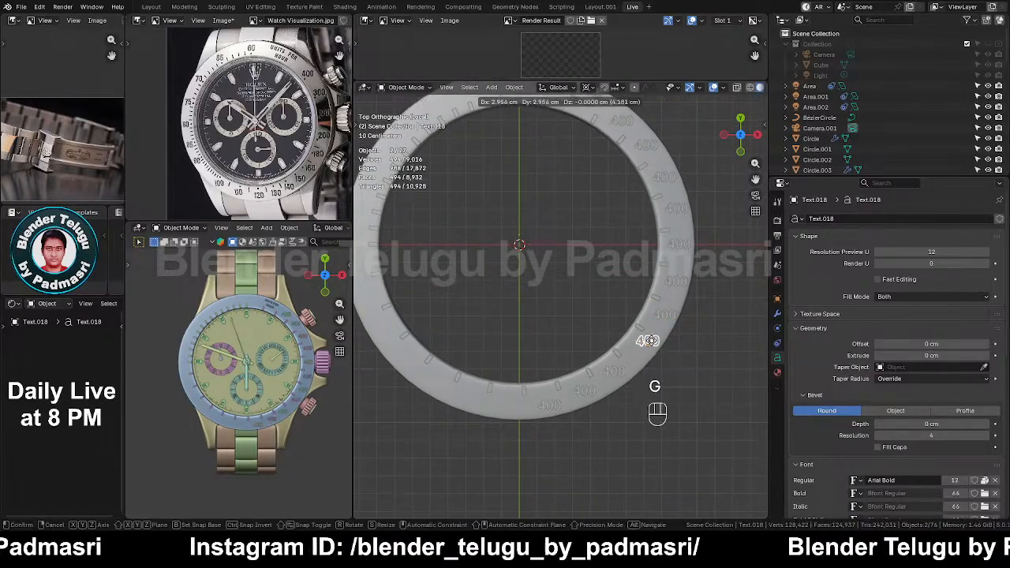
left_click(624, 370)
key("shift+d")
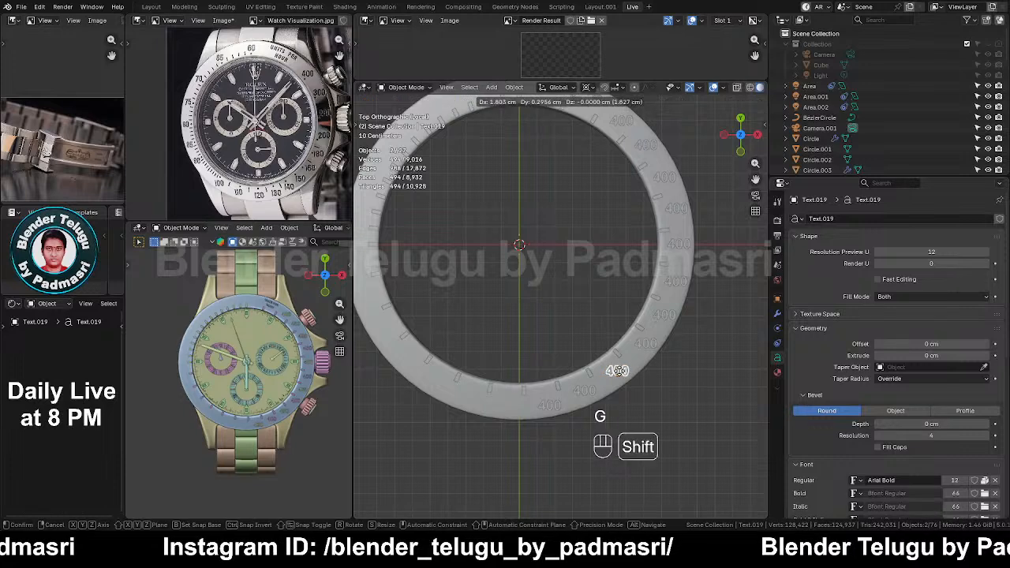
left_click(612, 371, "shift")
left_click(545, 402)
key("ctrl+s")
Step: Change the second 400 text clockwise from UNITS PER HOUR to 300
middle_click_drag(651, 266, 640, 331, "shift")
scroll(637, 284, "up", 1)
left_click(609, 177)
key("Tab")
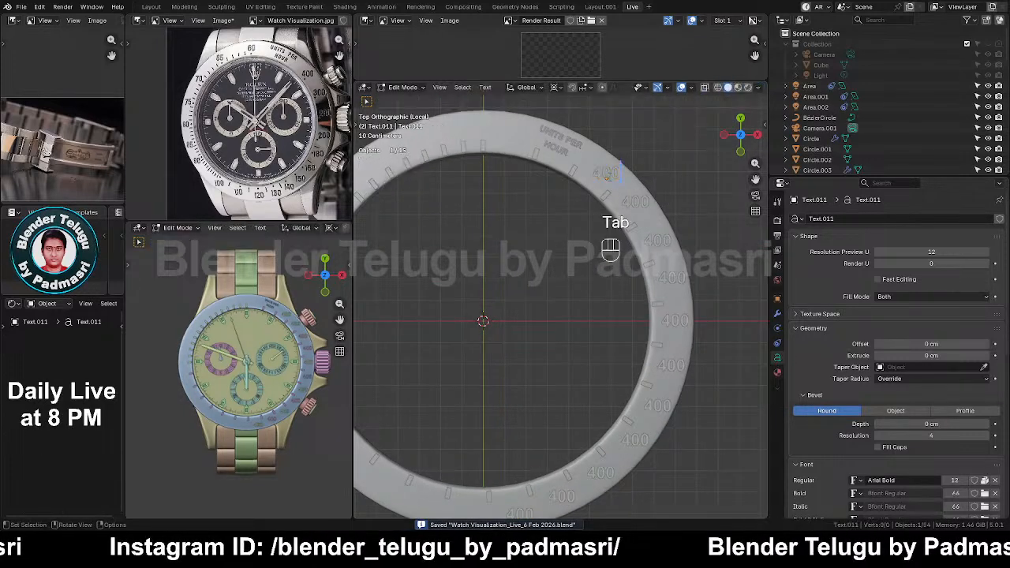
key("Tab")
left_click(637, 198)
key("Tab")
left_click_drag(632, 202, 625, 182)
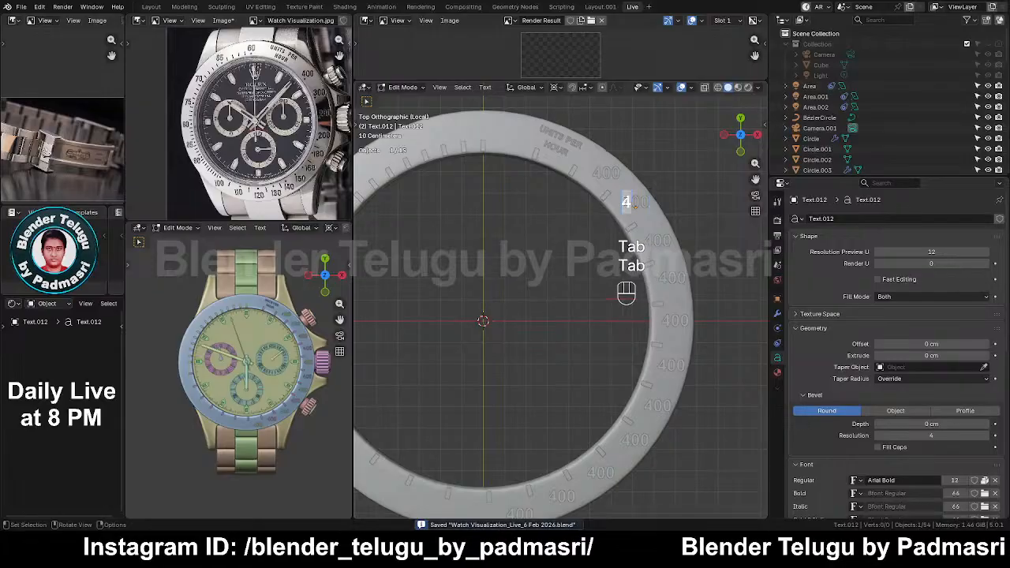
type("3")
key("Tab")
Step: Change the third bezel number to 240, checking the value on the enlarged reference photo
left_click(650, 246)
key("Tab")
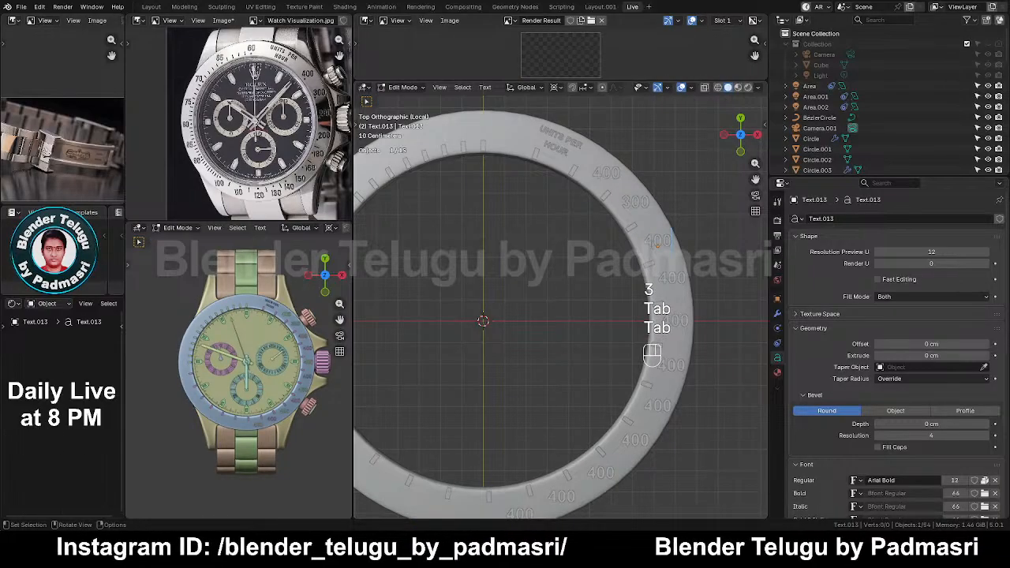
left_click_drag(653, 242, 643, 239)
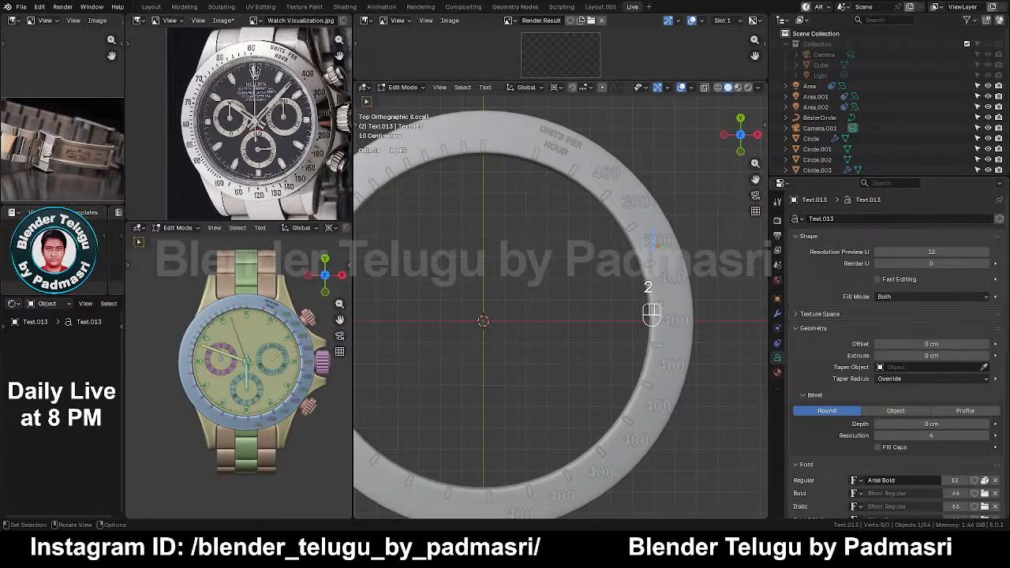
key("Tab")
scroll(320, 119, "up", 5)
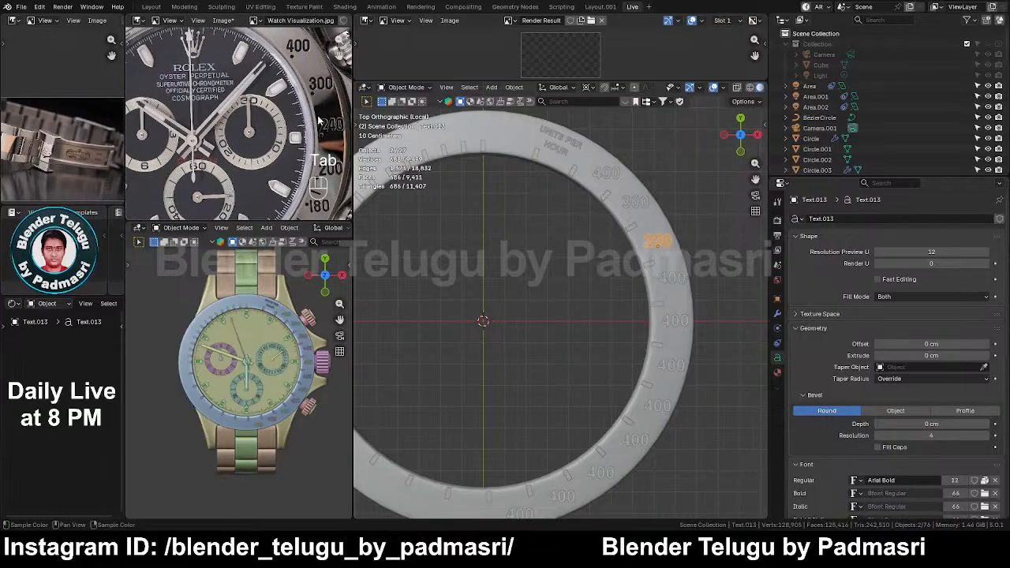
key("Tab")
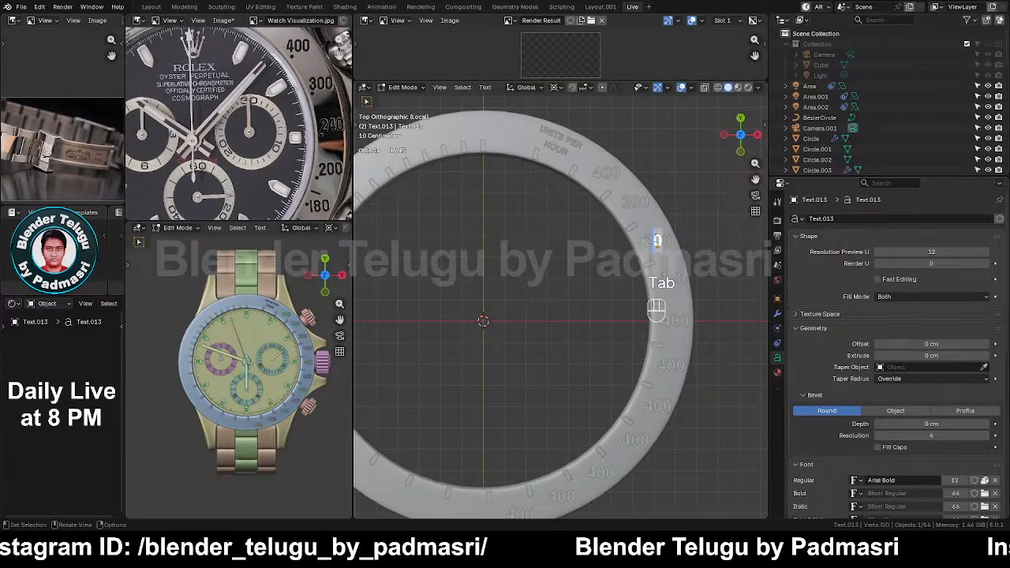
key("Tab")
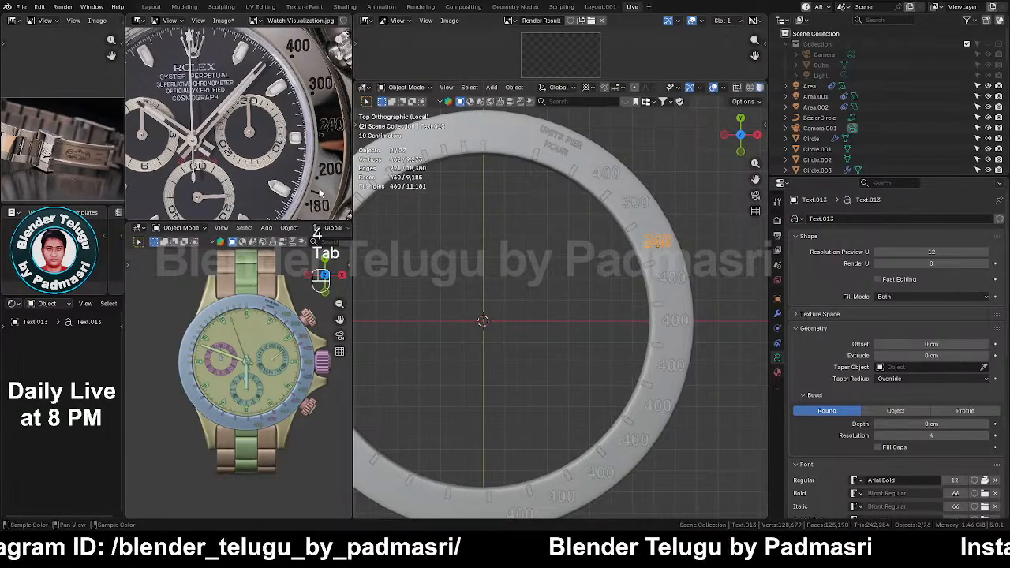
Step: Check the next tachymeter value in the reference photo and change the fourth bezel number to 200
scroll(304, 182, "down", 2)
scroll(300, 153, "up", 1)
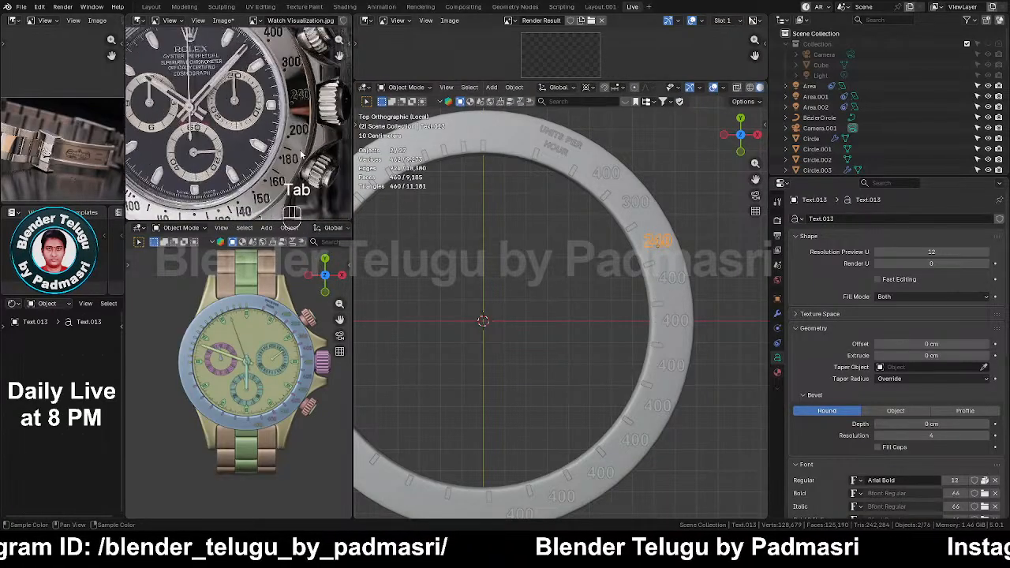
left_click(668, 279)
key("Tab")
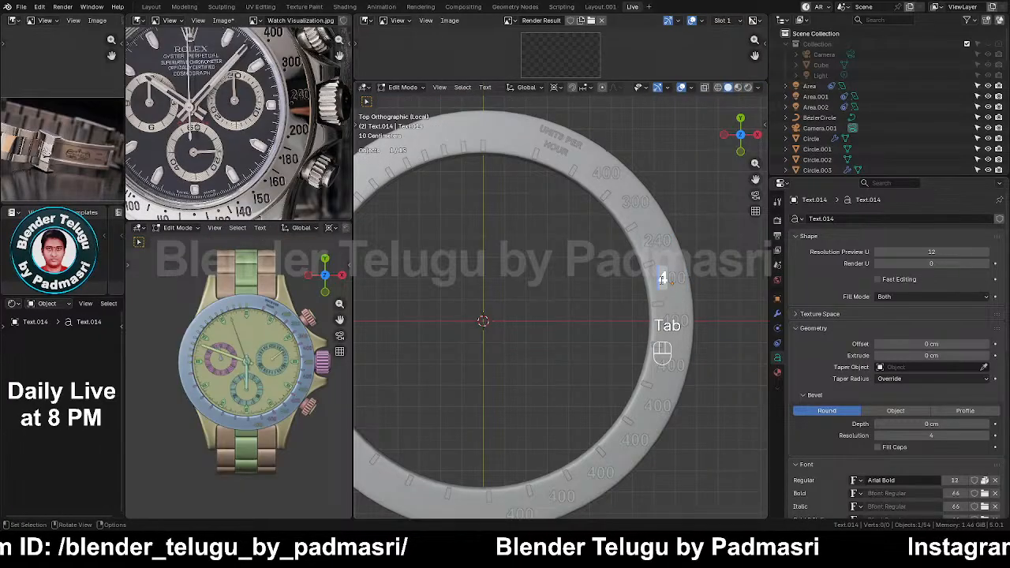
key("Tab")
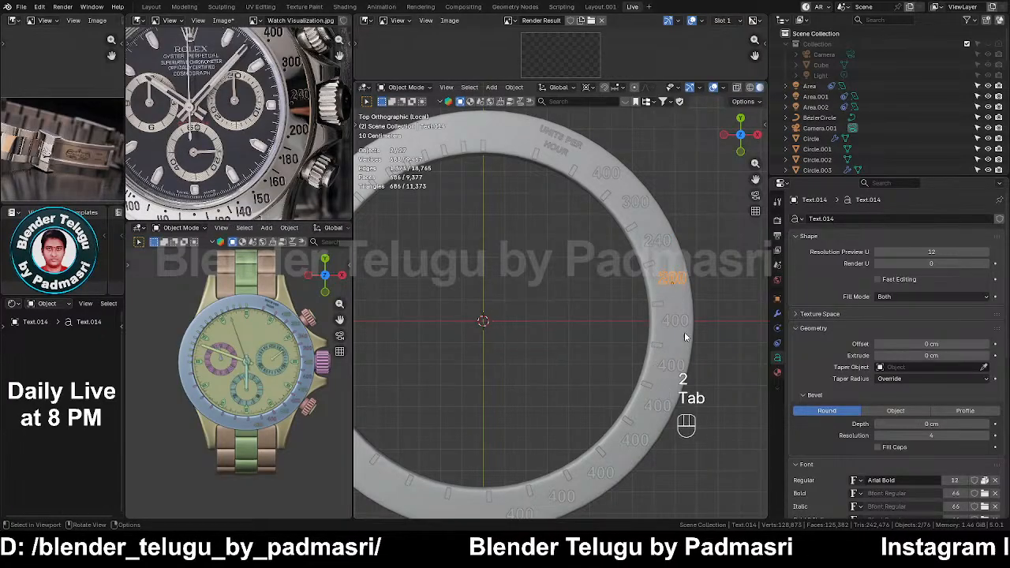
Step: Change the fifth bezel number, the 400 text just below 200, to 180
left_click(675, 323)
key("Tab")
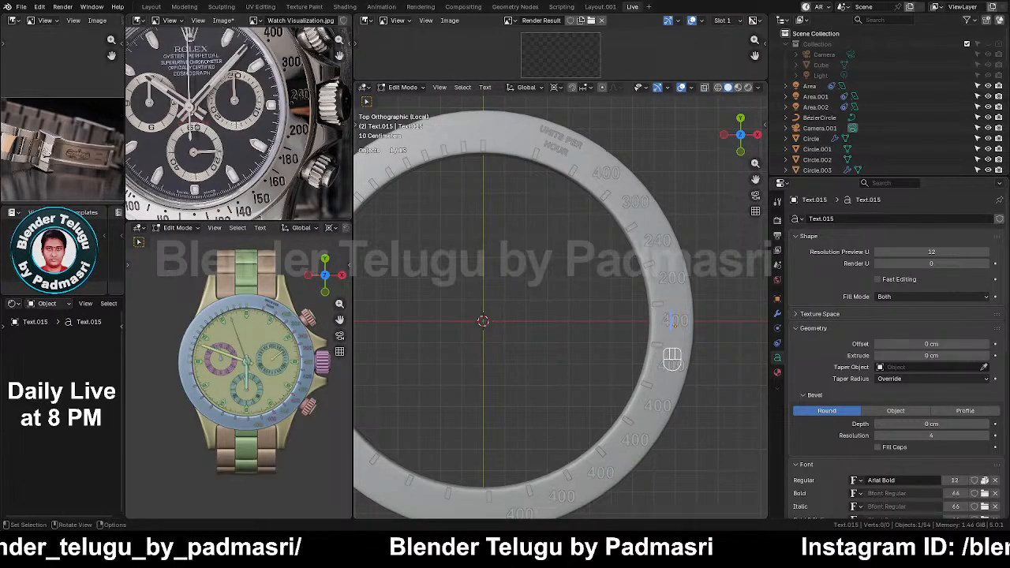
key("Tab")
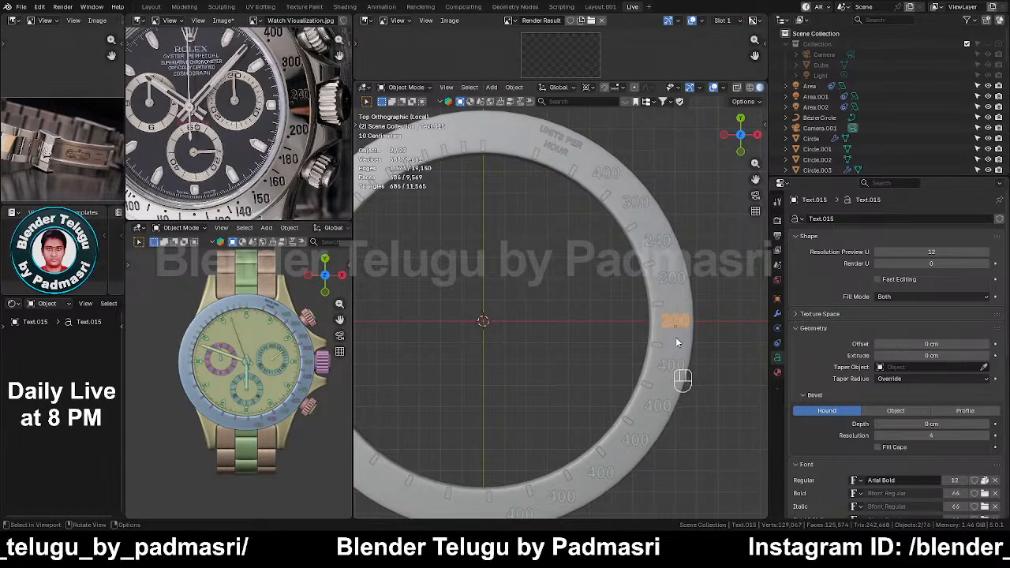
key("Tab")
key("ctrl+a")
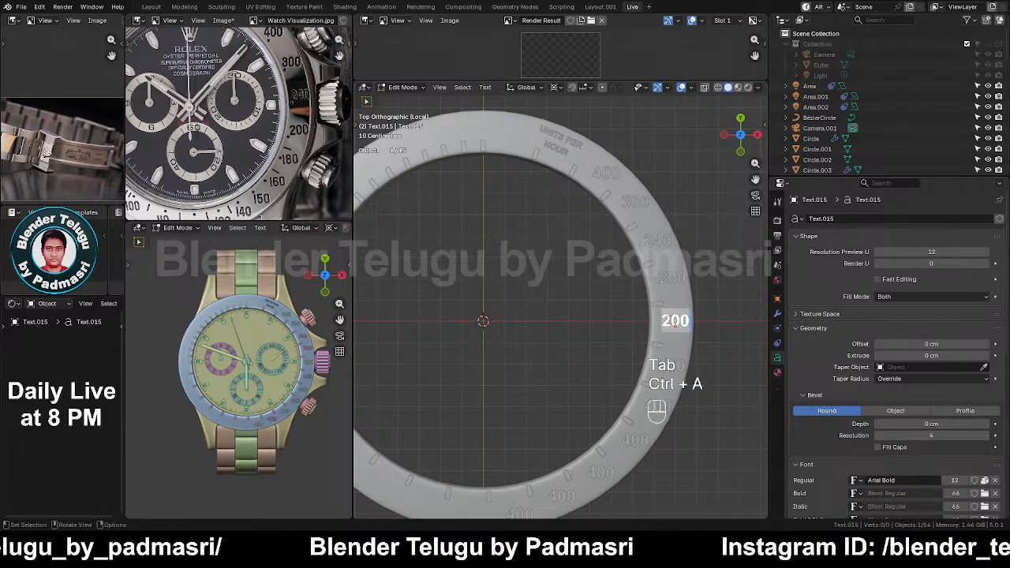
type("180")
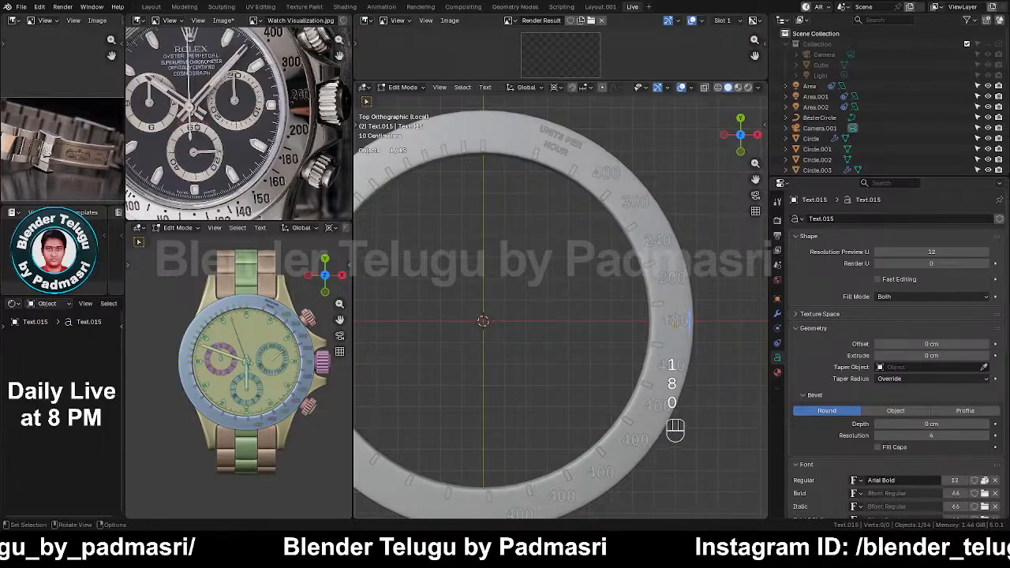
key("Tab")
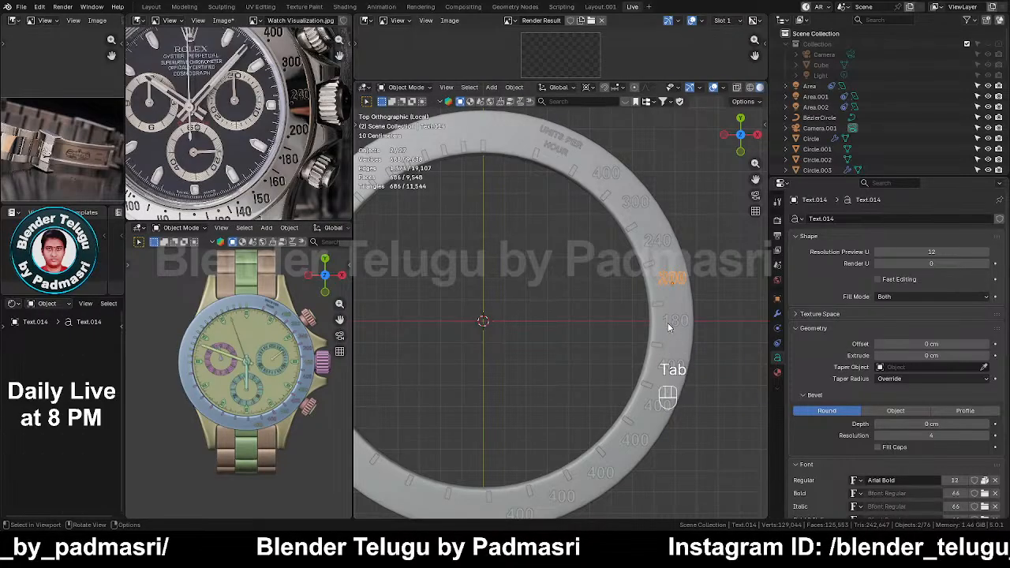
Step: Check the following values in the reference photo, change the sixth bezel number to 160 and save the file
middle_click_drag(276, 191, 304, 150)
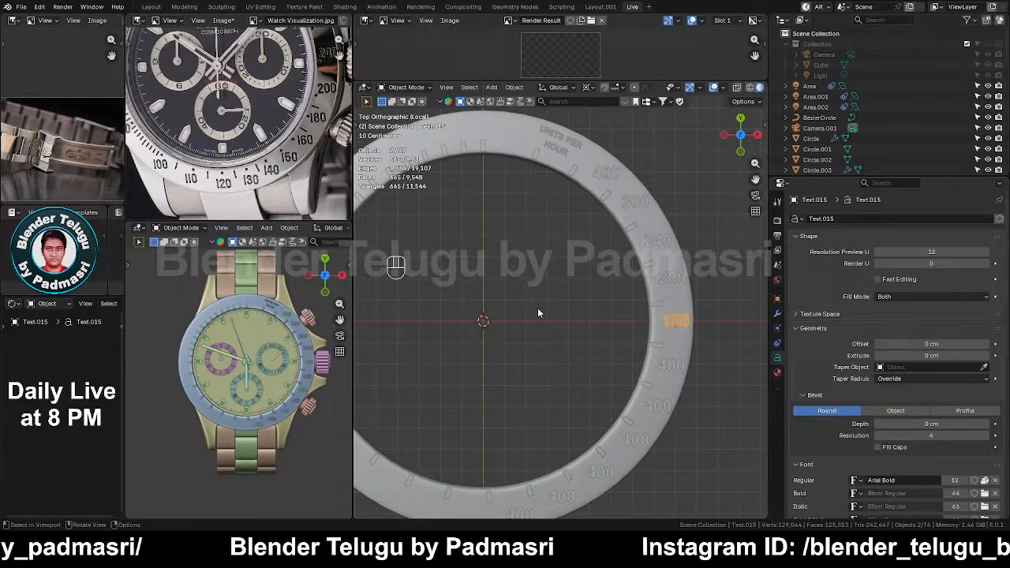
left_click(671, 361)
key("Tab")
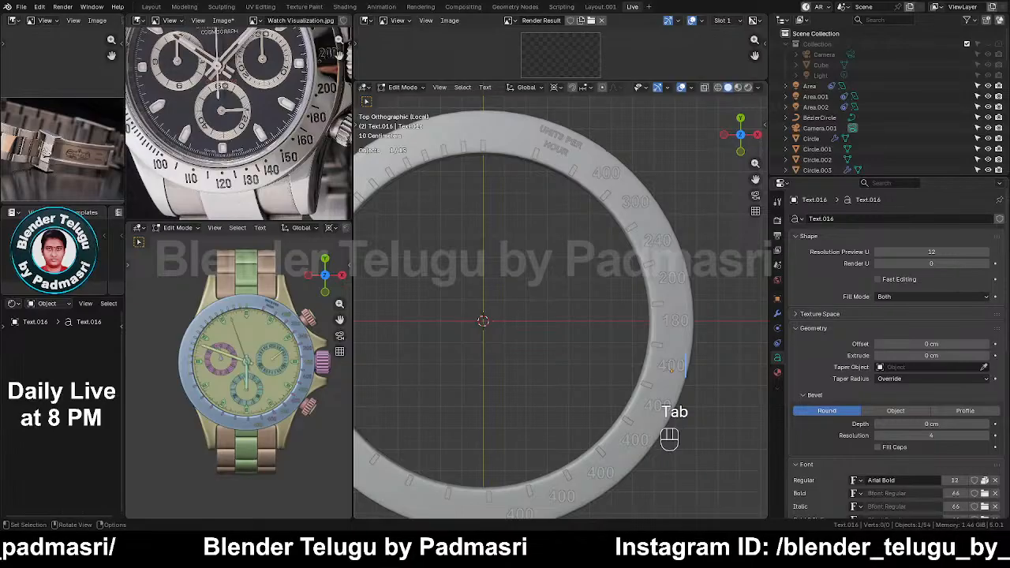
left_click_drag(666, 366, 675, 365)
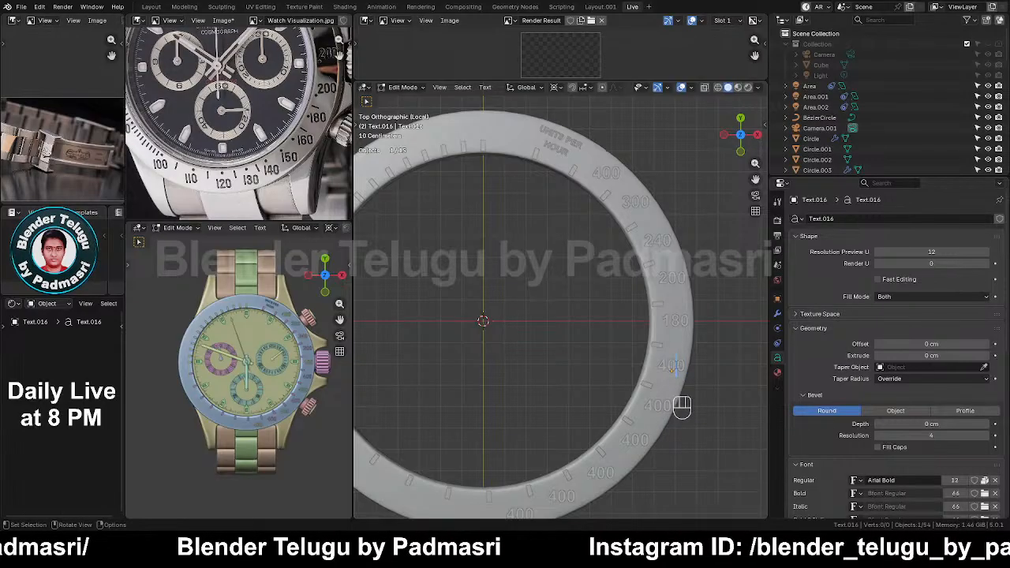
key("BackSpace")
key("BackSpace")
type("160")
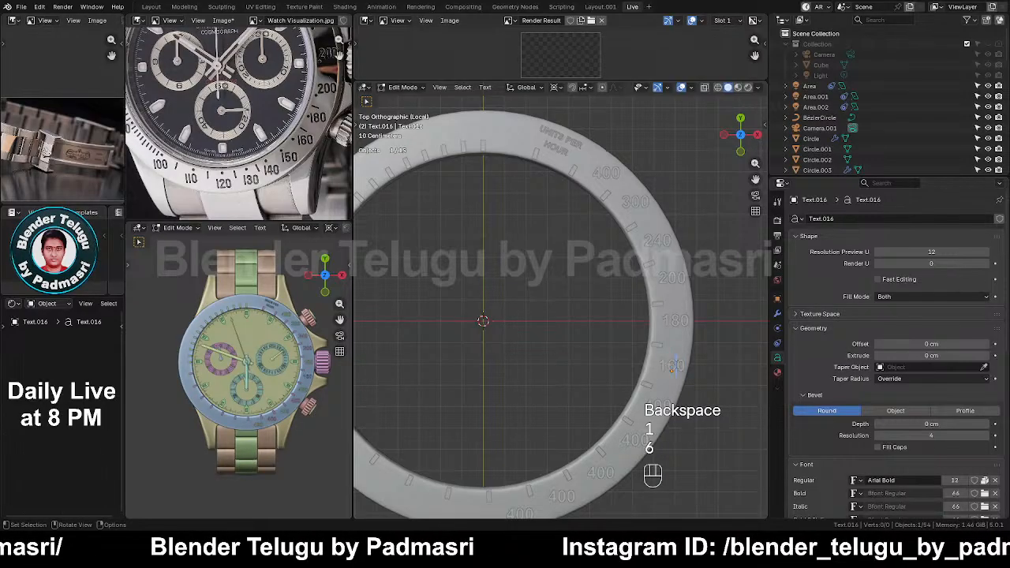
key("Tab")
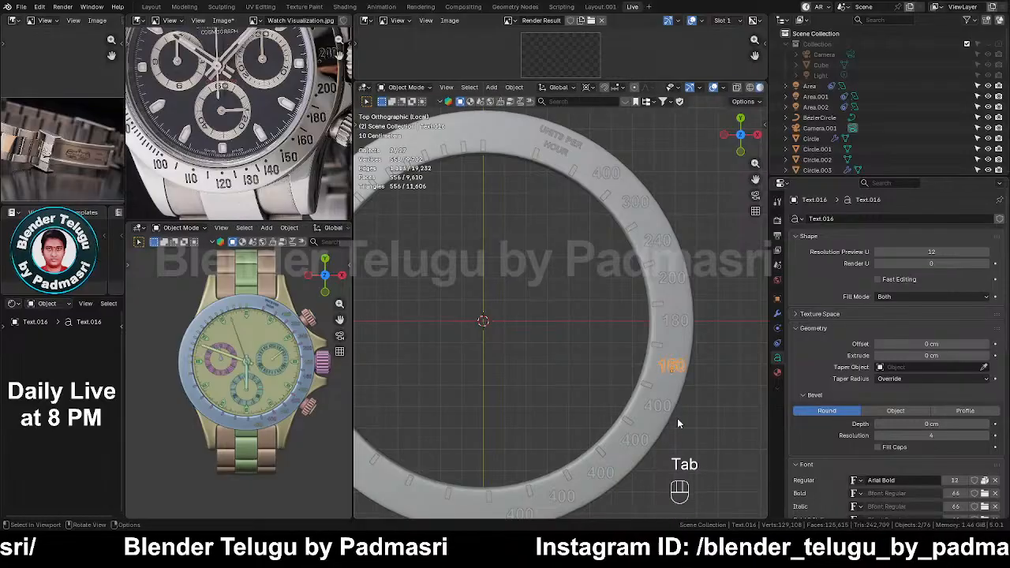
key("ctrl+s")
Step: Change the seventh bezel number, the 400 text following 160, to 150
left_click(659, 407)
key("Tab")
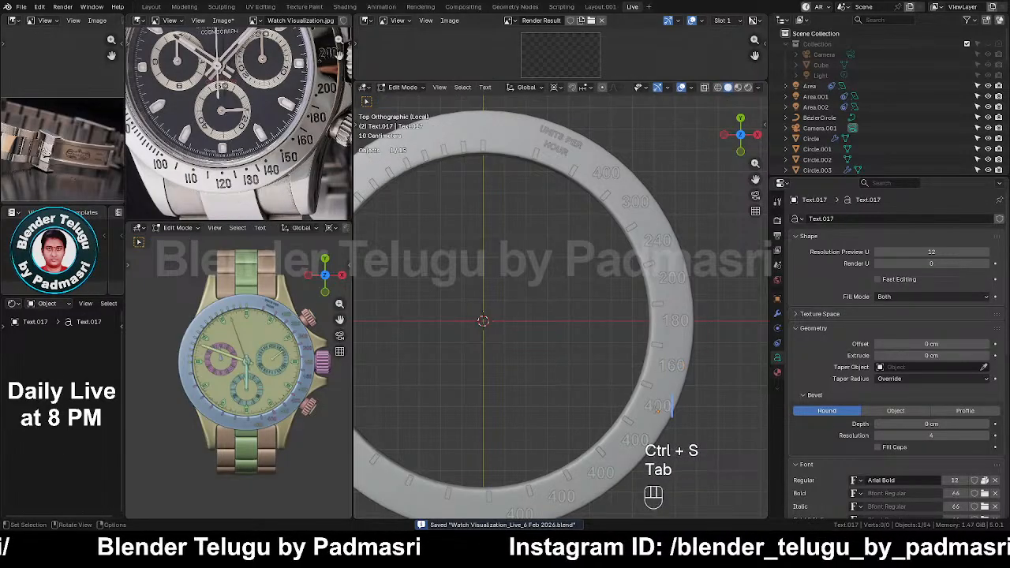
type("150")
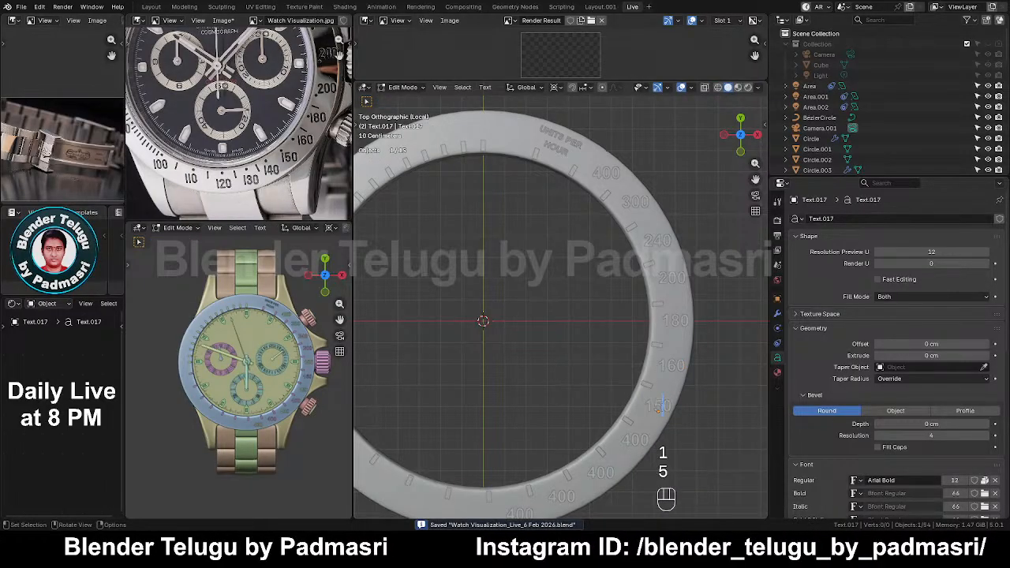
key("Tab")
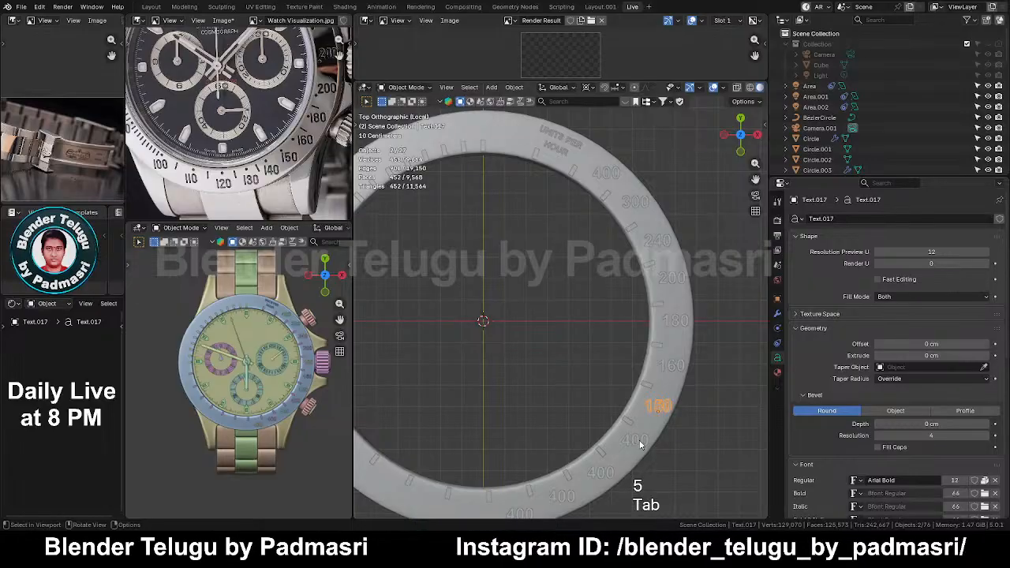
Step: Change the eighth bezel number to 140, removing any surplus digits
left_click(639, 445)
key("Tab")
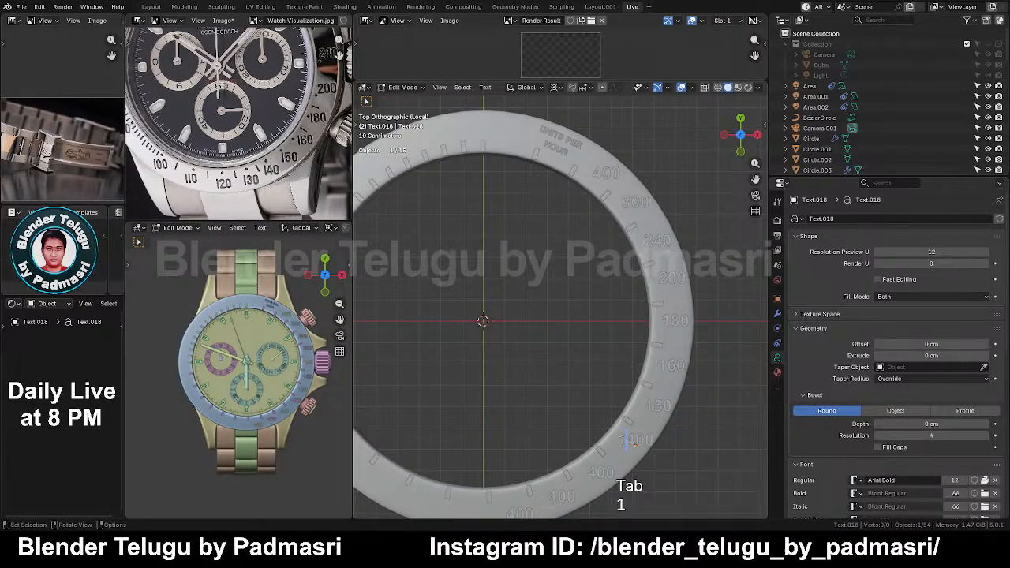
key("BackSpace")
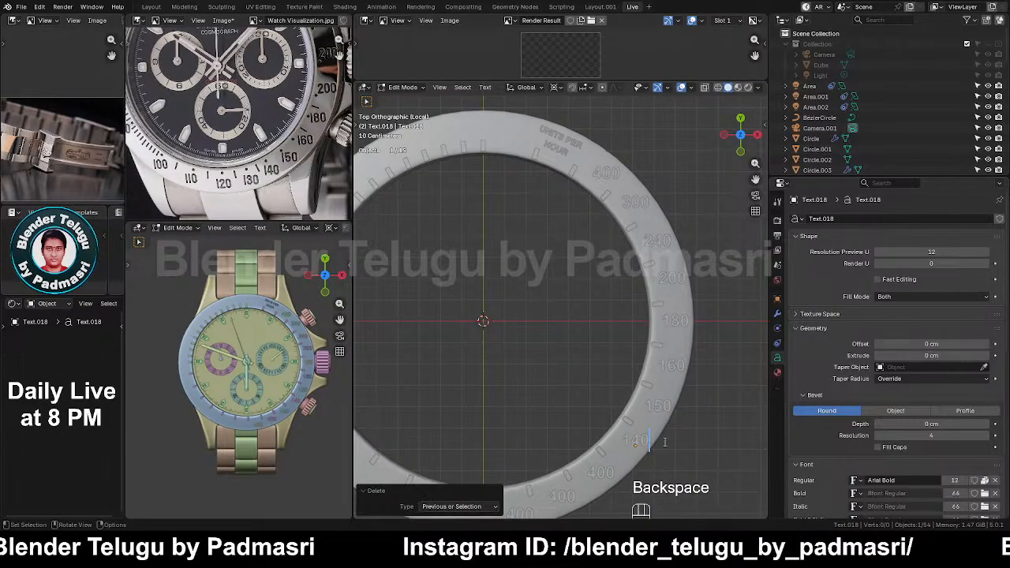
middle_click_drag(658, 440, 668, 339, "shift")
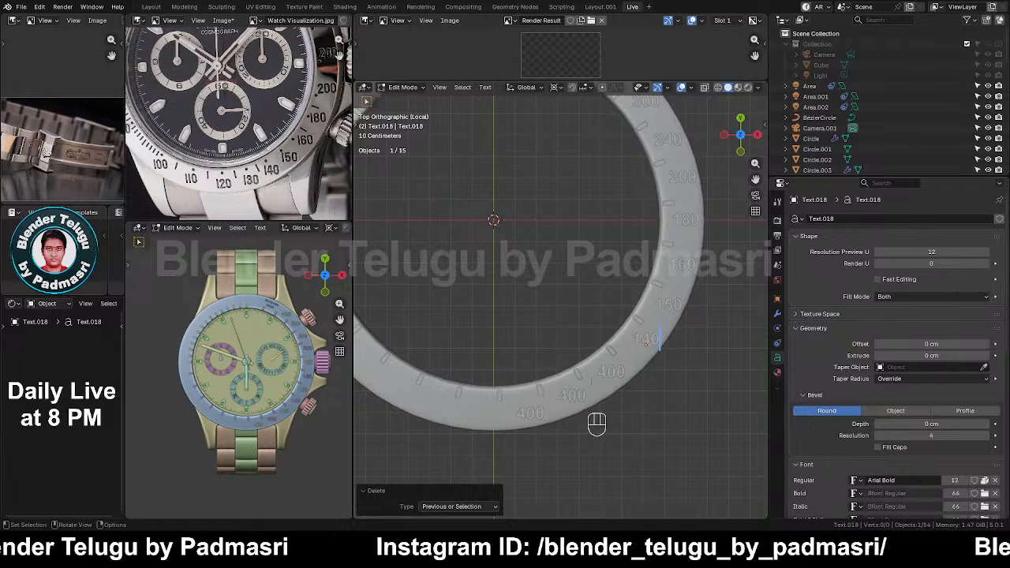
key("Tab")
Step: Change the ninth bezel number, the 400 text following 140 clockwise, to 130
left_click(610, 371)
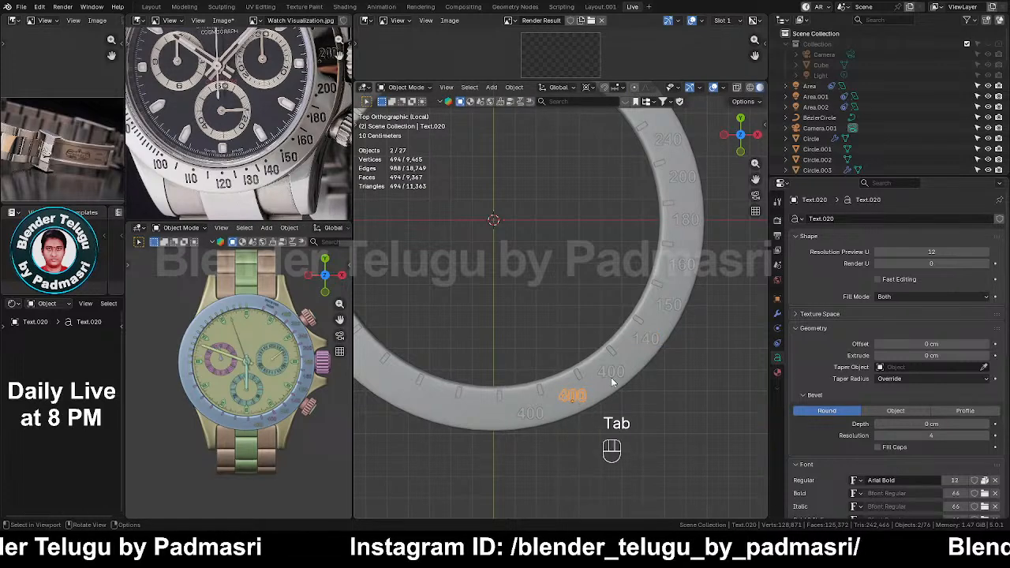
key("Tab")
left_click_drag(598, 373, 611, 373)
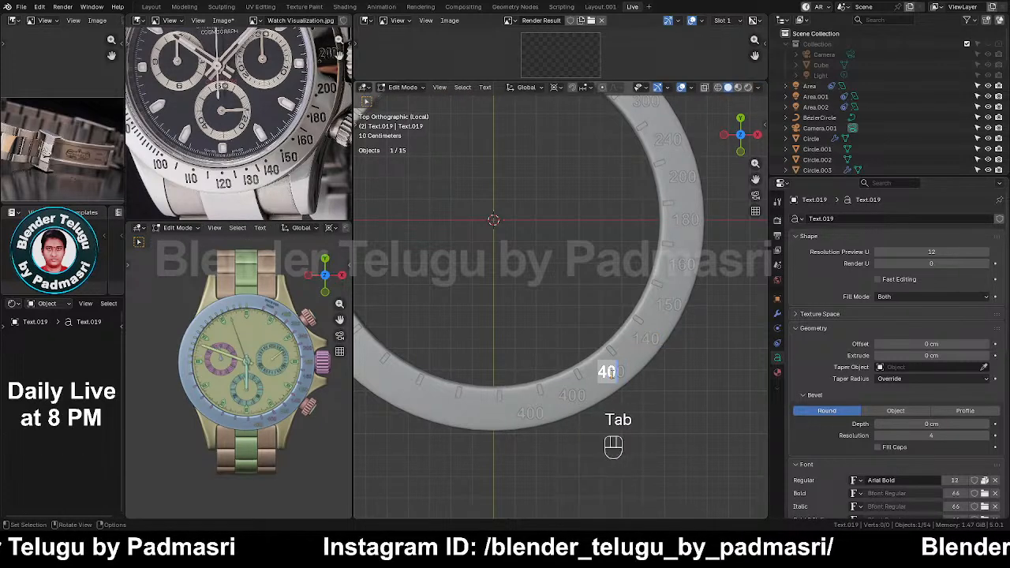
type("130")
key("Tab")
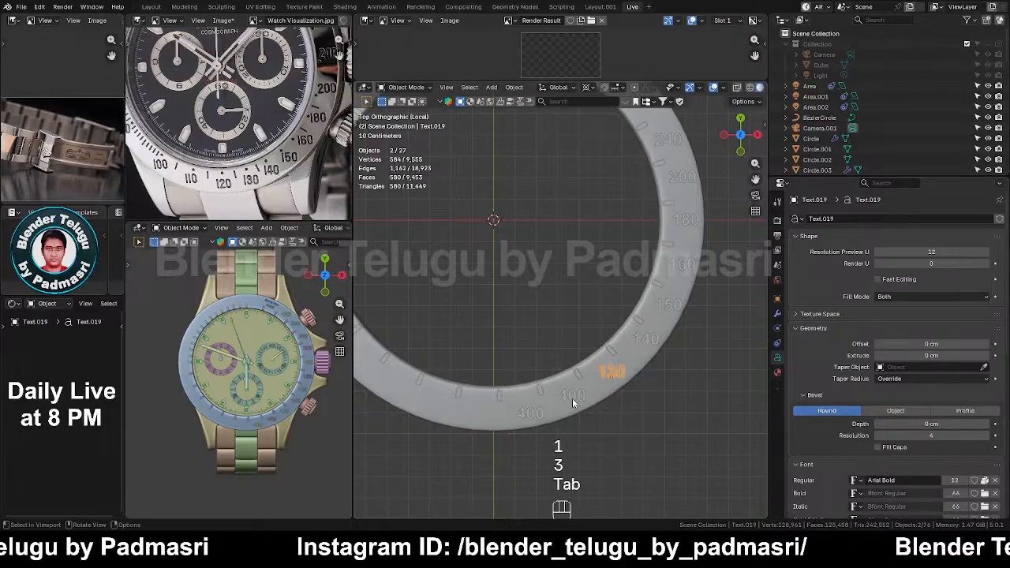
Step: Replace the leading digits of the tenth bezel number so that it reads 120
left_click(575, 400)
key("Tab")
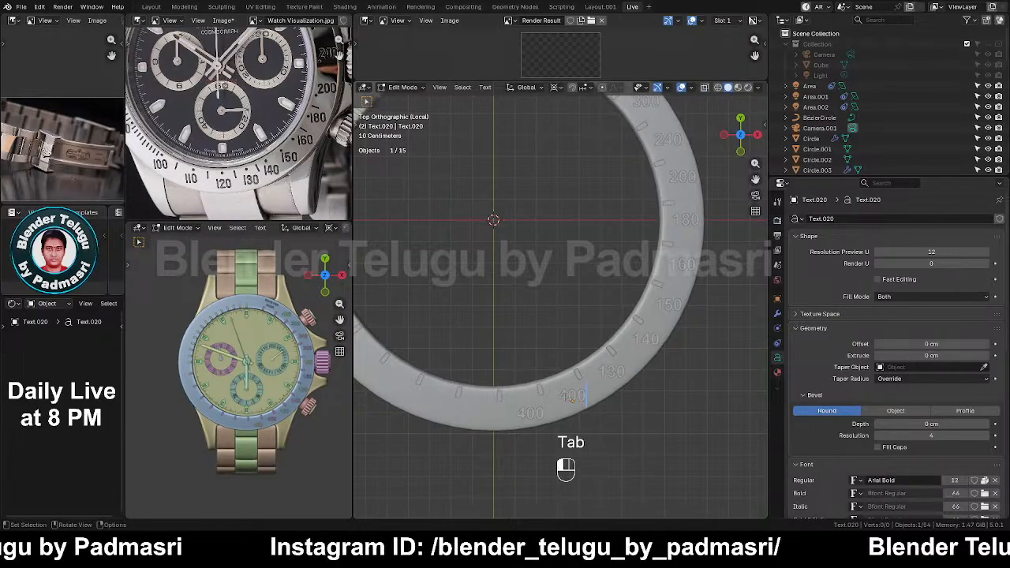
left_click_drag(558, 395, 569, 395)
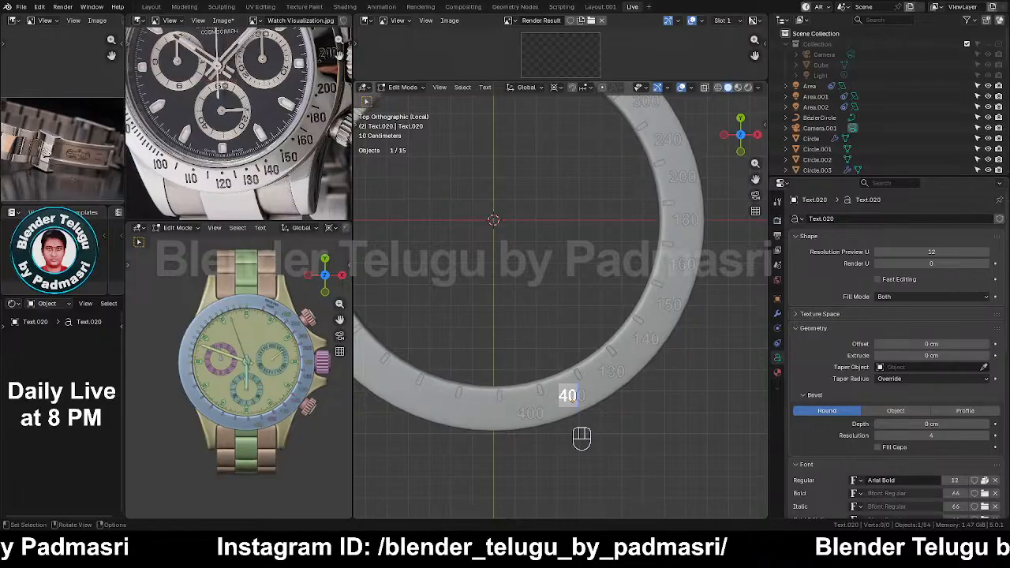
type("12")
key("Tab")
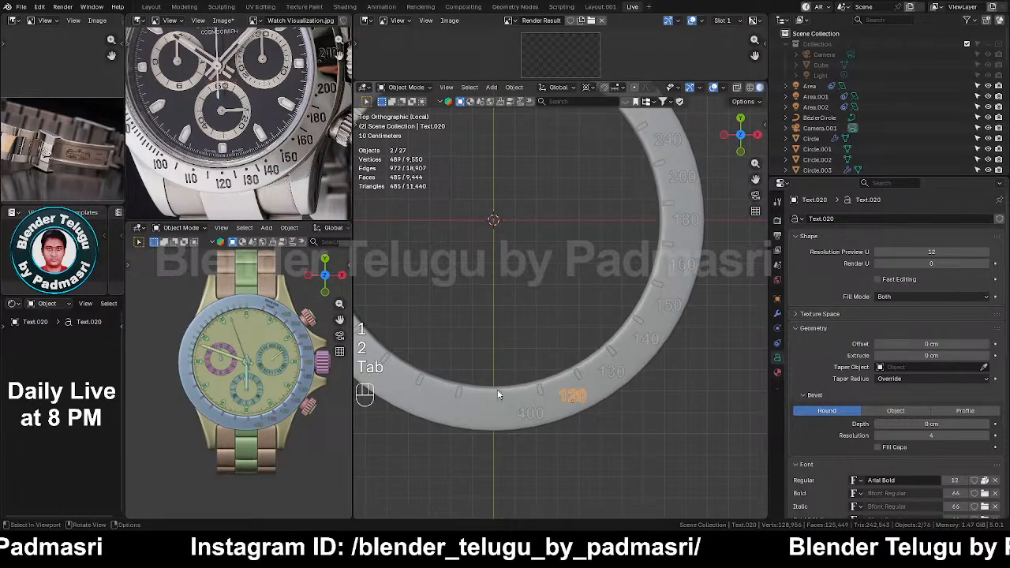
Step: Change the last remaining 400 text, at the bottom of the bezel, to 110 and save the file
left_click(528, 412)
key("Tab")
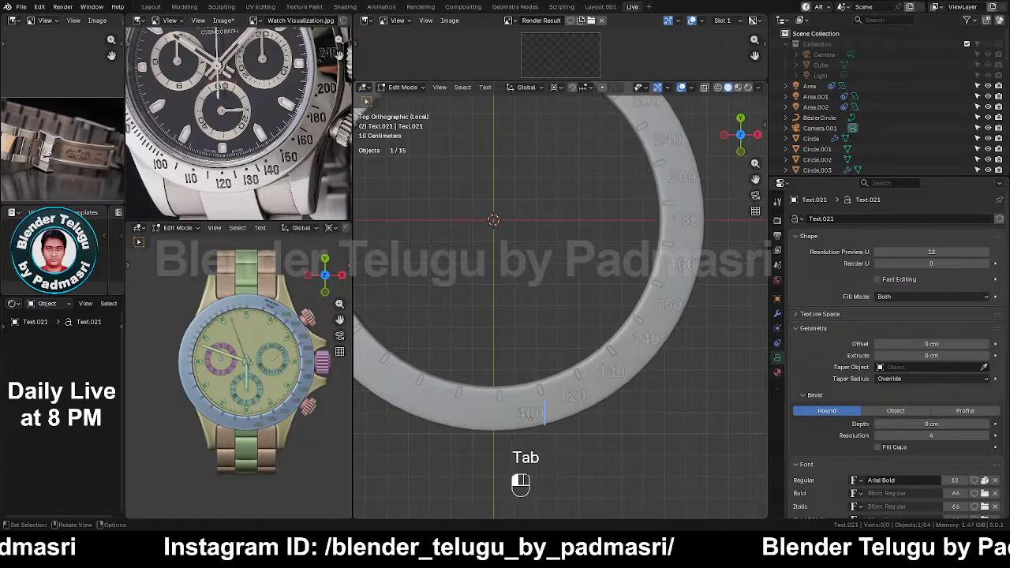
left_click_drag(518, 413, 532, 413)
type("110")
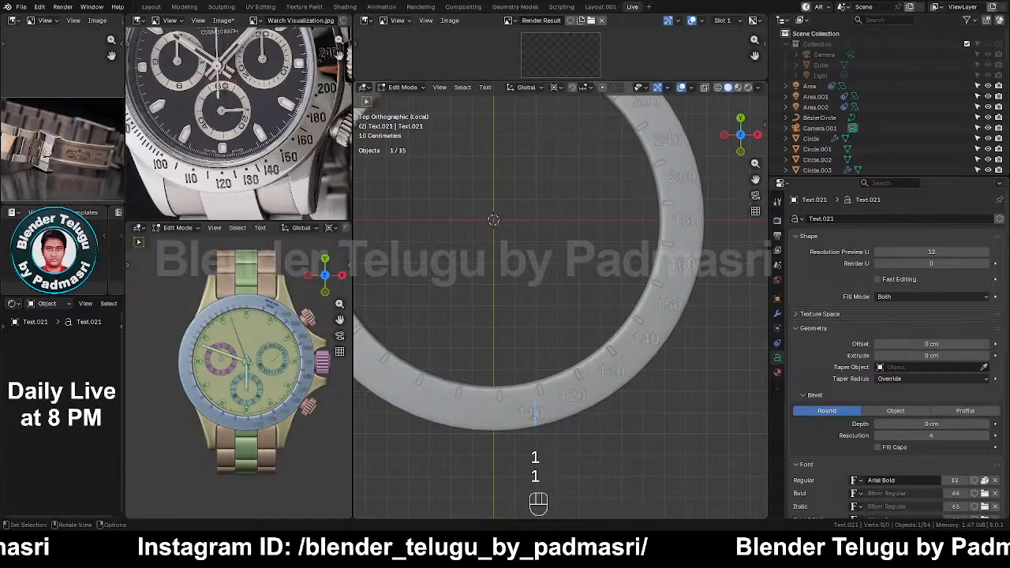
key("BackSpace")
type("0")
key("Tab")
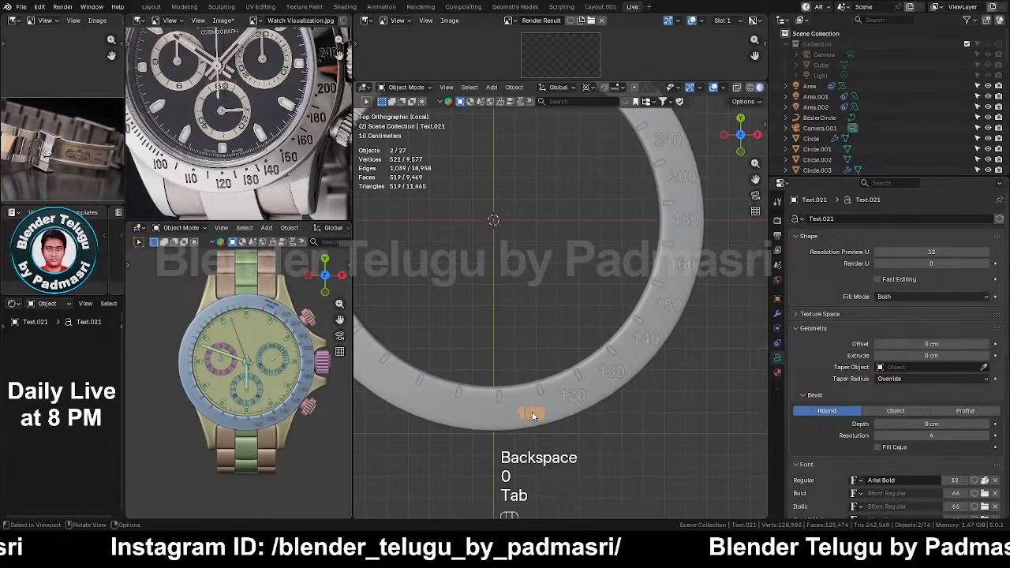
key("Tab")
key("BackSpace")
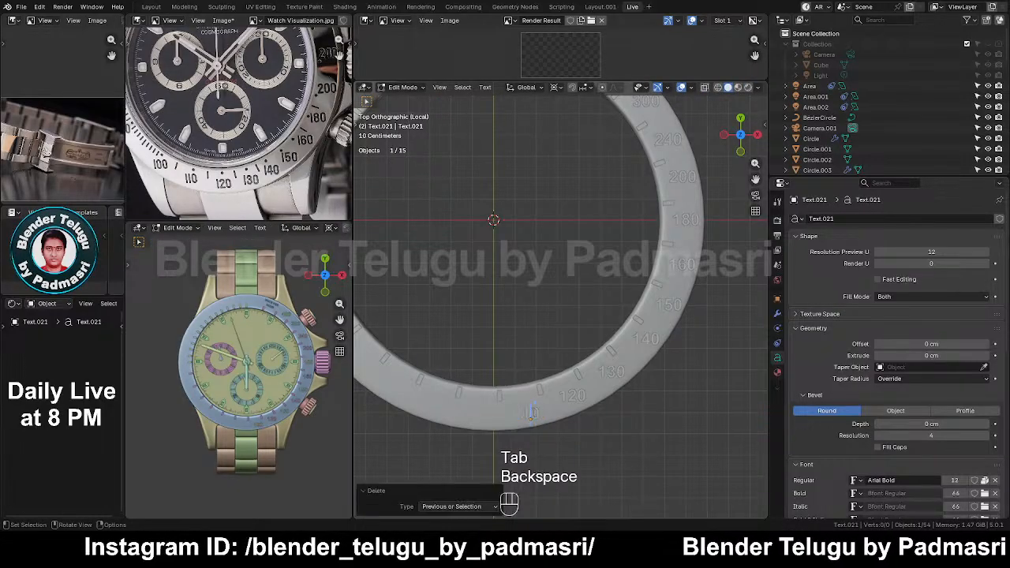
type("1")
key("Tab")
key("ctrl+s")
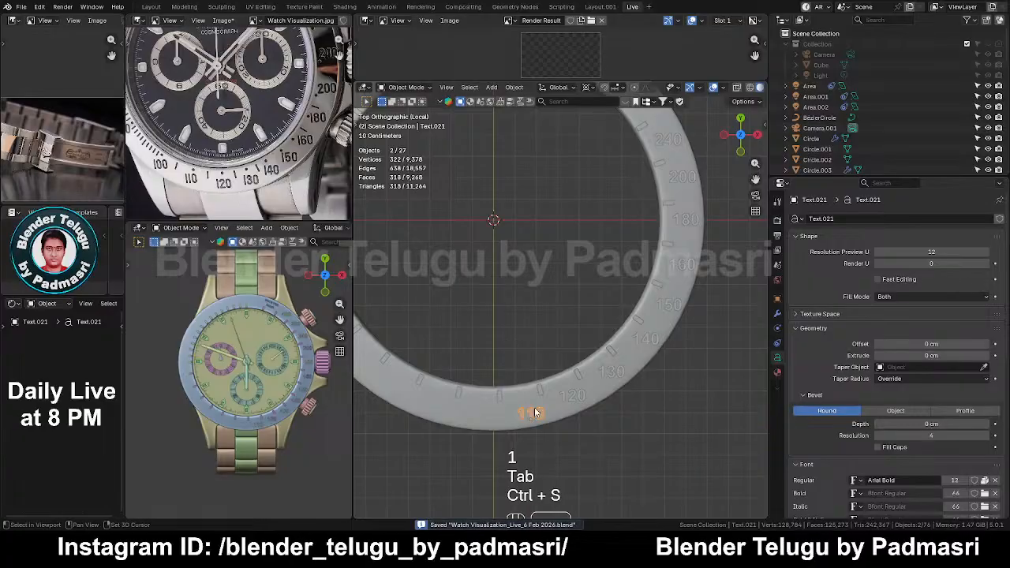
Step: Move 110 by about -37.7 cm X, 2 cm Y, and 120 by about -34 cm X, -10.1 cm Y, clockwise along the lower bezel
middle_click_drag(533, 416, 579, 427, "shift")
scroll(264, 157, "down", 2)
middle_click_drag(264, 157, 302, 183)
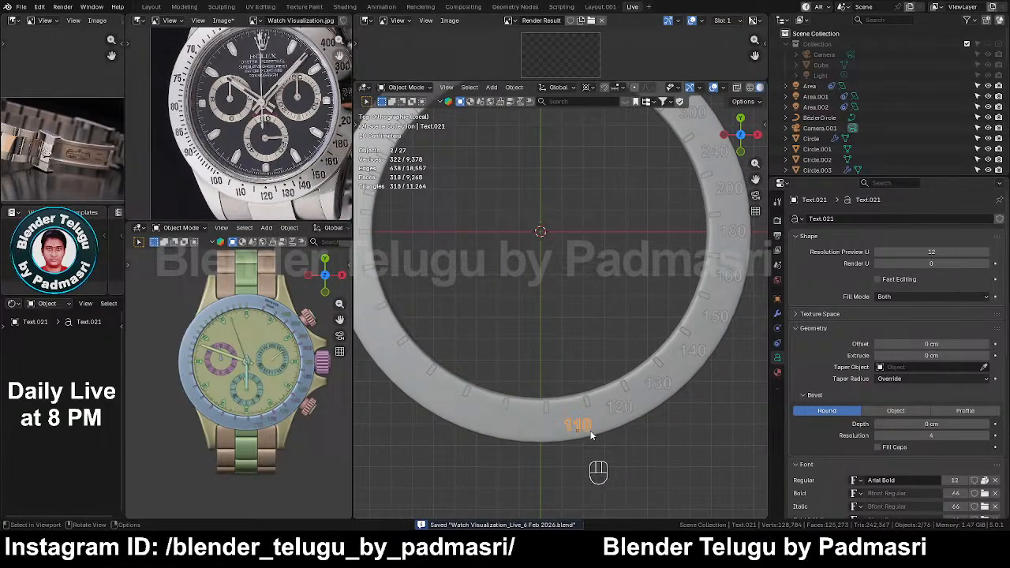
key("g")
left_click(515, 435)
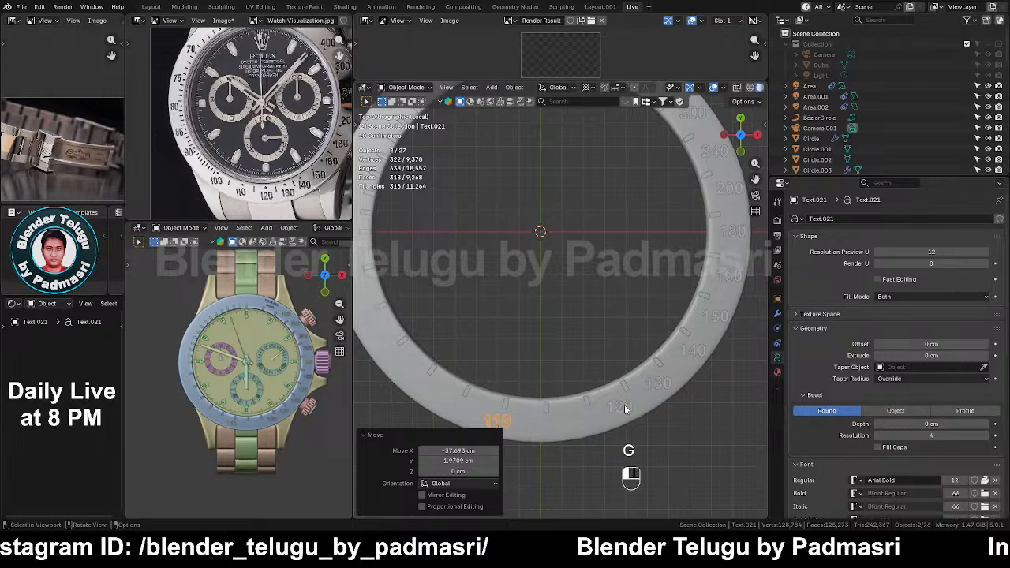
left_click(623, 407)
key("g")
left_click(550, 430)
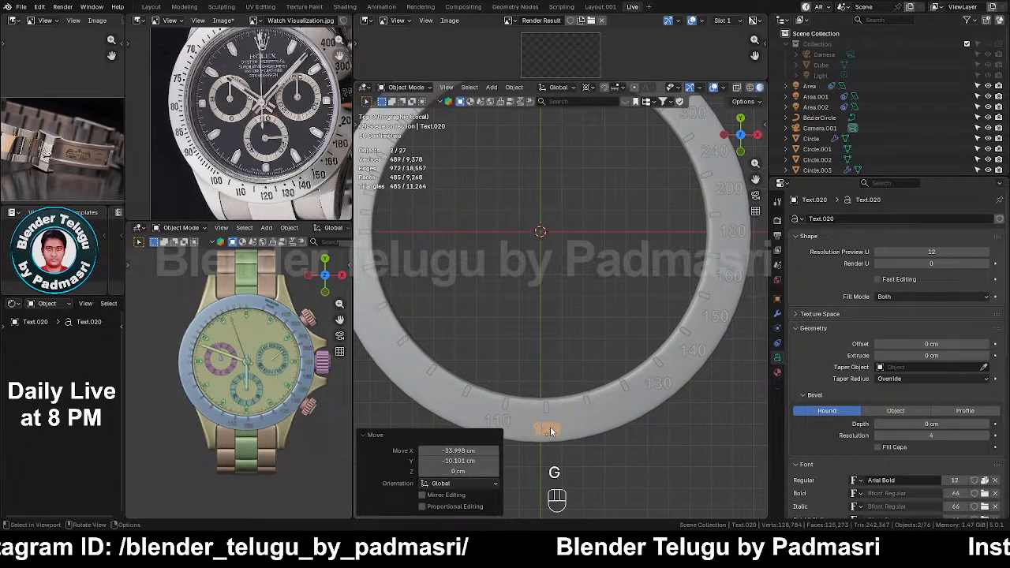
Step: Shift 130 by about -25.9 cm X, -14.3 cm Y, and 140 by about -18 cm X, -16.8 cm Y, clockwise along the bezel
left_click(667, 387)
key("g")
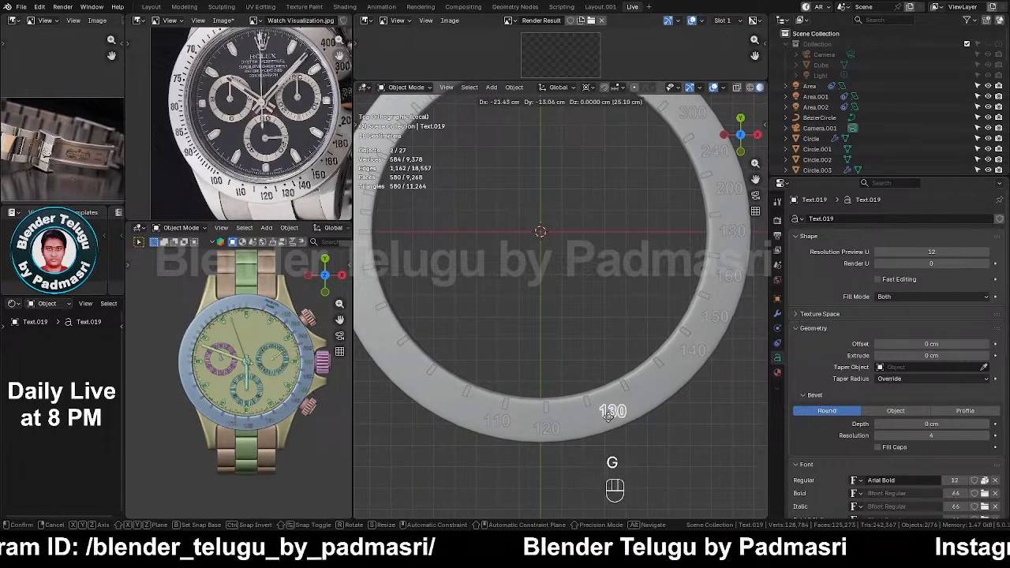
left_click(599, 422)
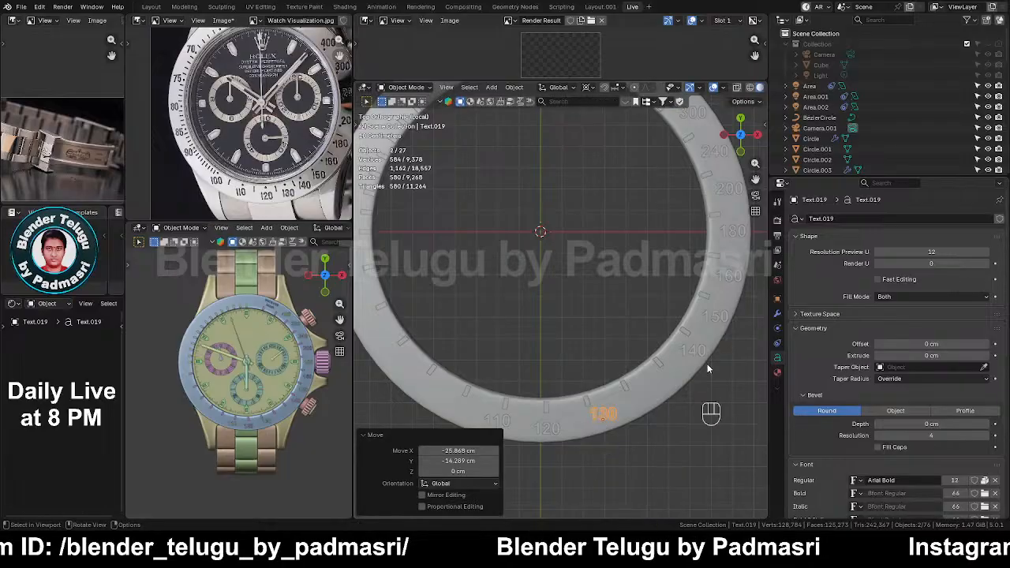
left_click(692, 351)
key("g")
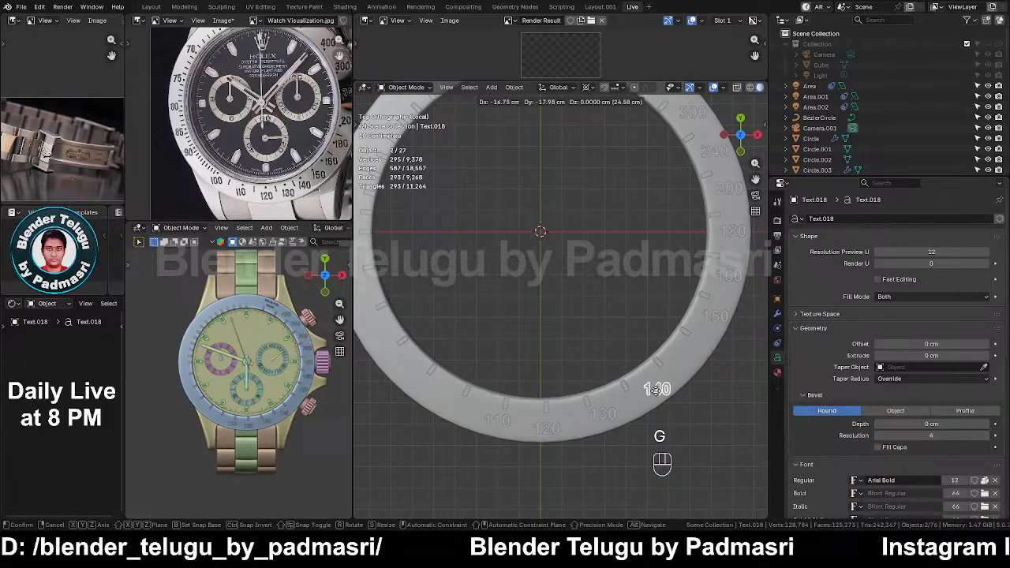
left_click(655, 388)
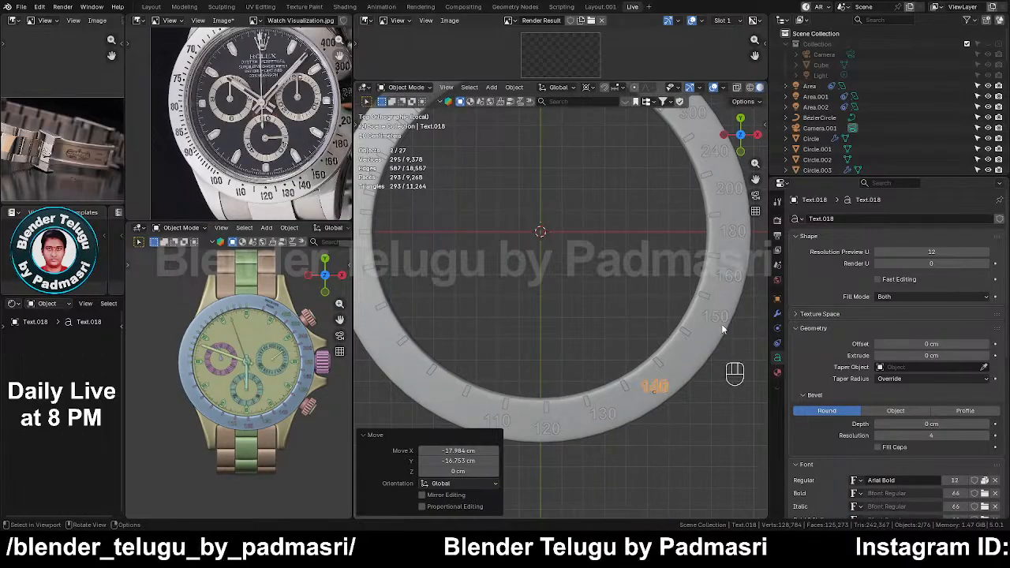
Step: Move the 150 number clockwise along the bezel by about -9.1 cm in X and -14.3 cm in Y
left_click(714, 317)
key("g")
left_click(696, 347)
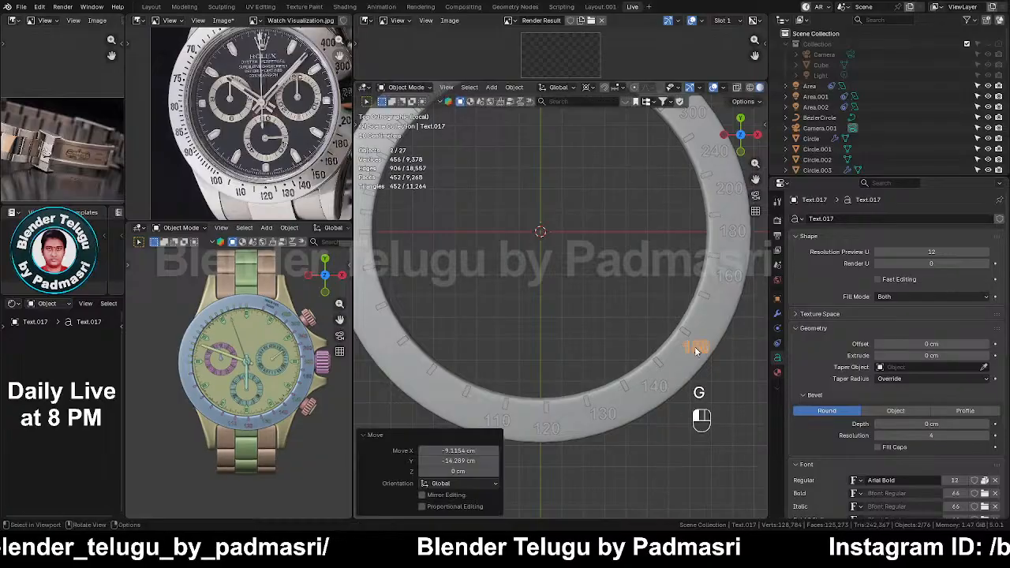
Step: Move the 160 number clockwise along the bezel by about -4.2 cm X, -16.5 cm Y, then nudge it -1.2 cm in X
left_click(737, 274)
key("g")
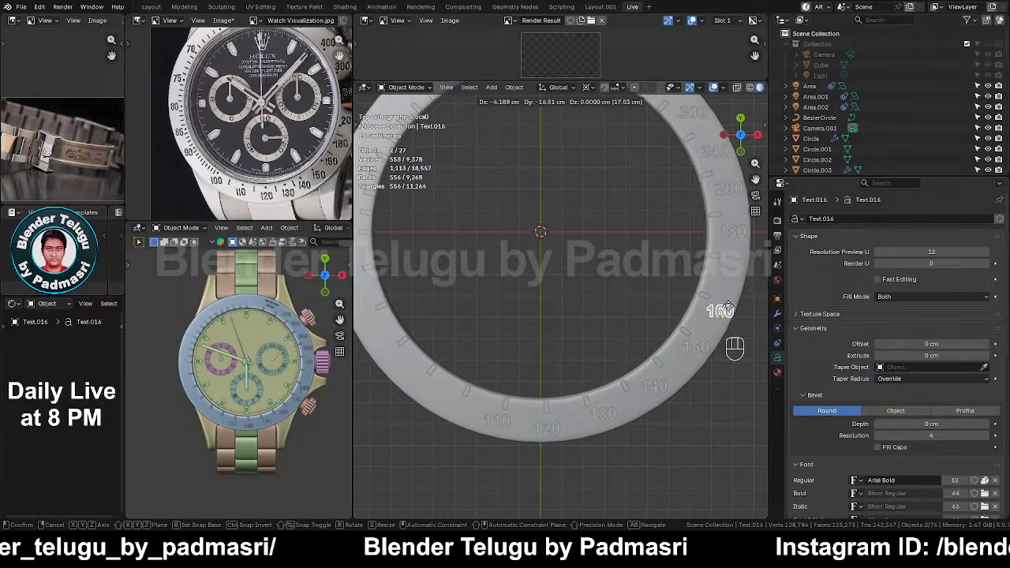
left_click(728, 308)
key("g")
left_click(726, 309)
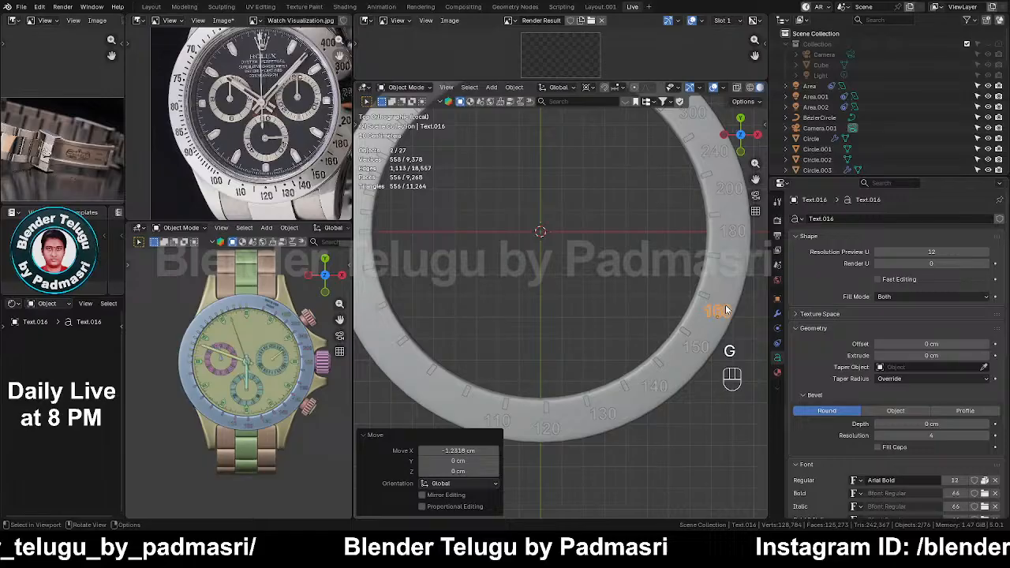
Step: Move the 180 number about -1 cm X, -19 cm Y, and shift 200 clockwise along the bezel to match the reference spacing
left_click(737, 235)
middle_click_drag(293, 135, 270, 132)
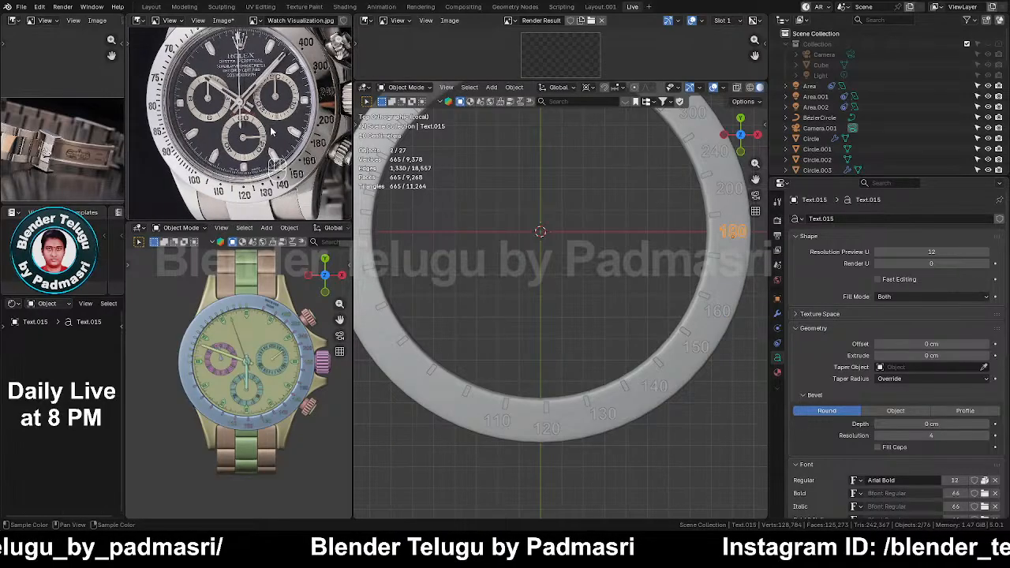
key("g")
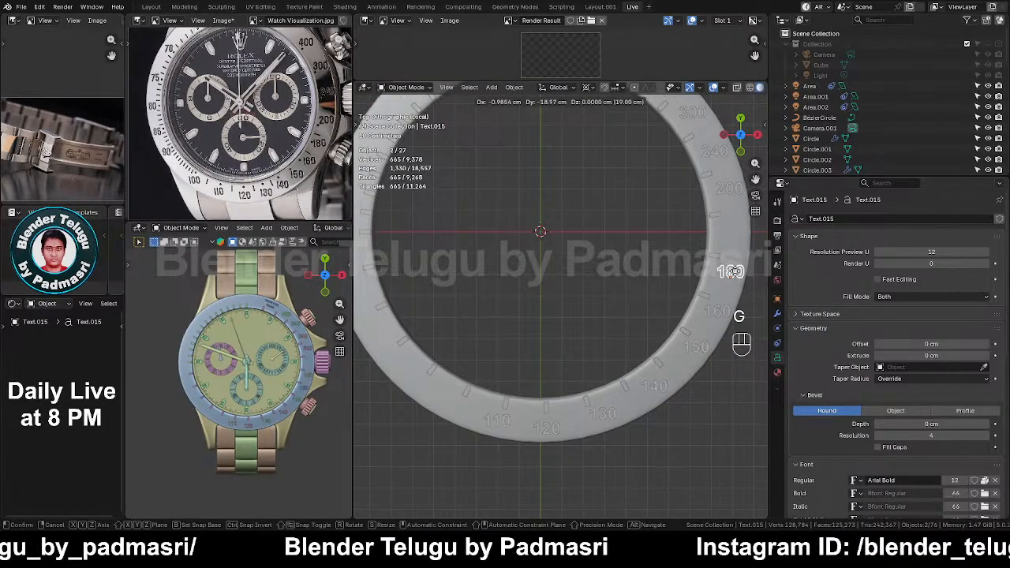
left_click(732, 271)
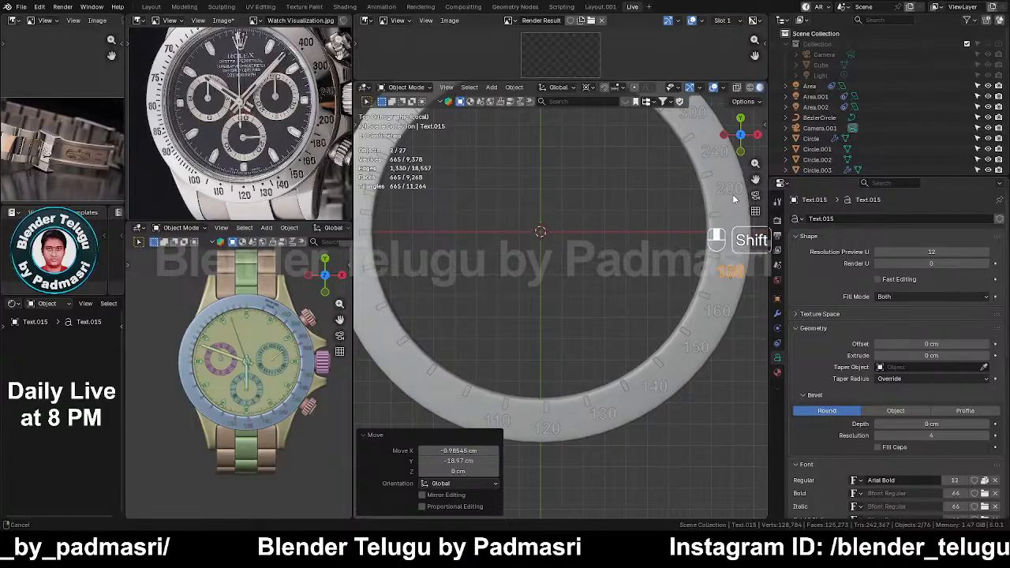
middle_click_drag(732, 194, 712, 235, "shift")
left_click(707, 230)
key("g")
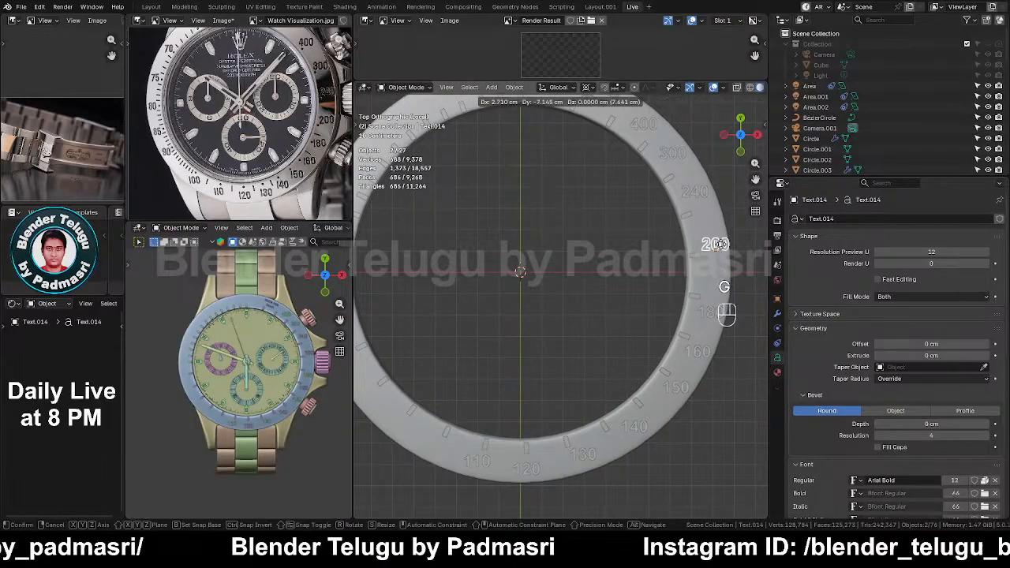
left_click(707, 267)
Step: Shift 240 by about 4.7 cm X, -5.7 cm Y, and 300 by about 2.5 cm X, -3 cm Y, clockwise along the bezel
left_click(697, 194)
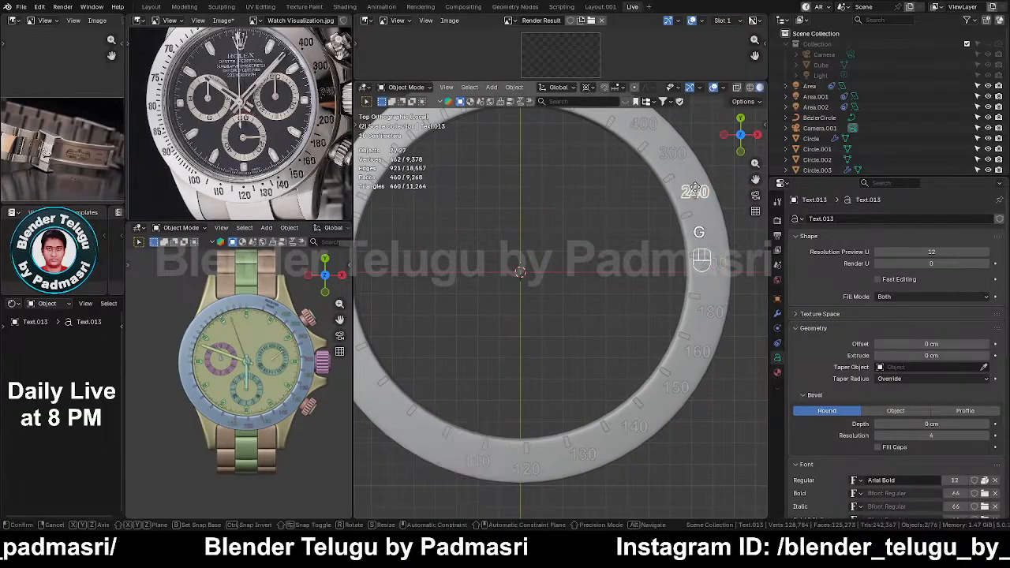
key("g")
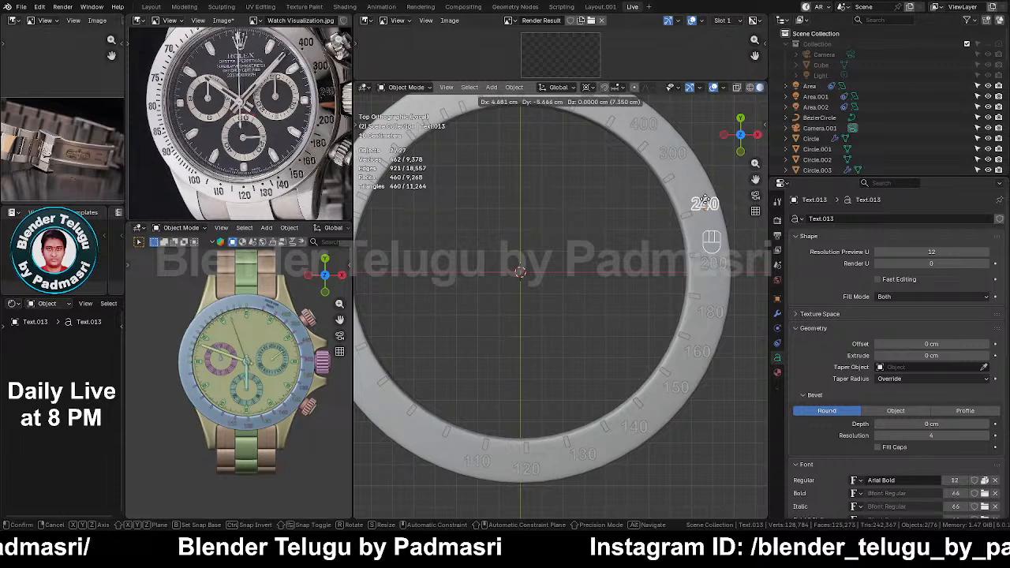
left_click(705, 203)
left_click(667, 151)
key("g")
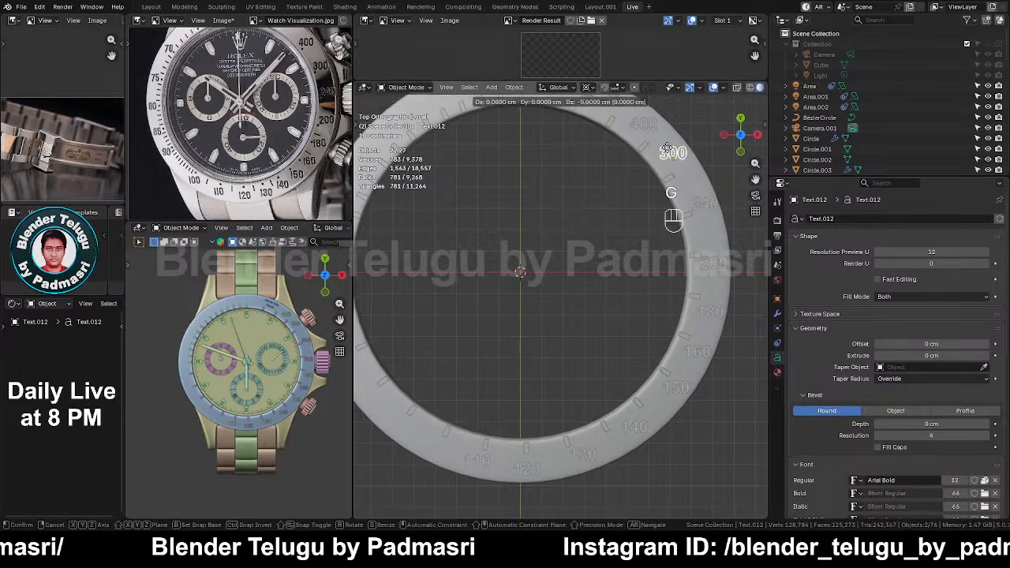
left_click(671, 155)
Step: Compare the bezel lettering and number placement with the reference photo and save the file
middle_click_drag(654, 186, 662, 265, "shift")
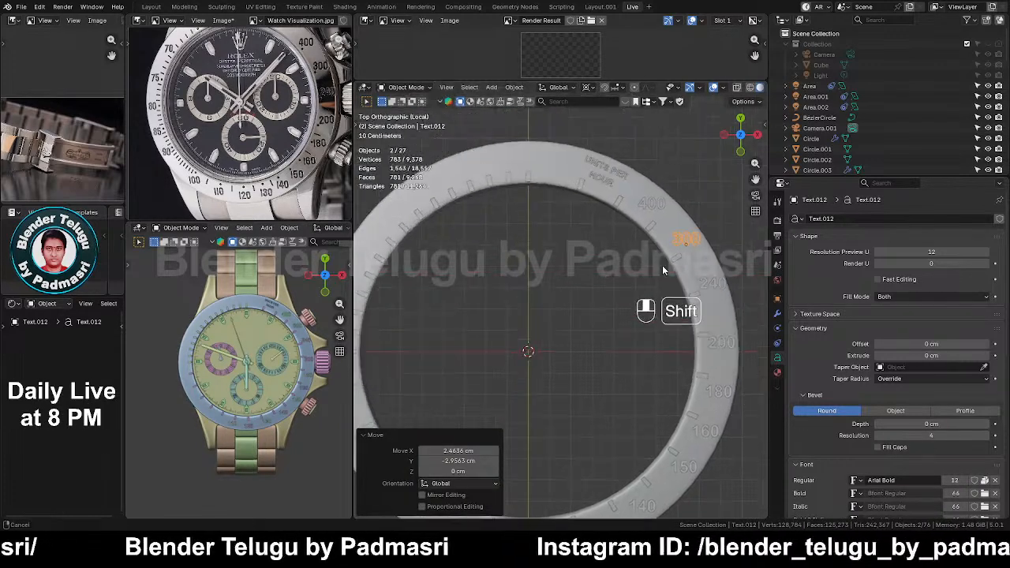
middle_click_drag(221, 87, 240, 131)
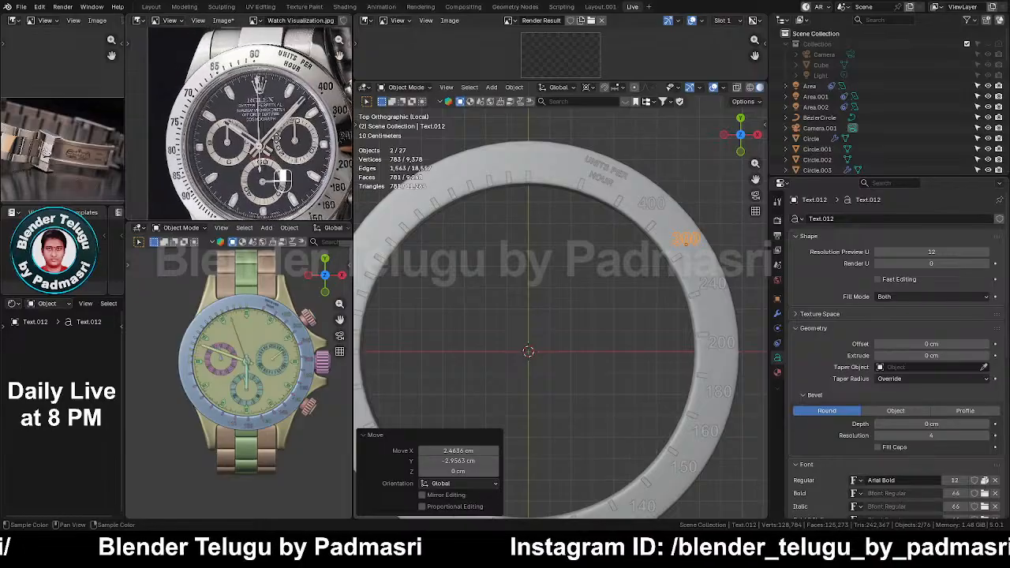
middle_click_drag(307, 143, 299, 138)
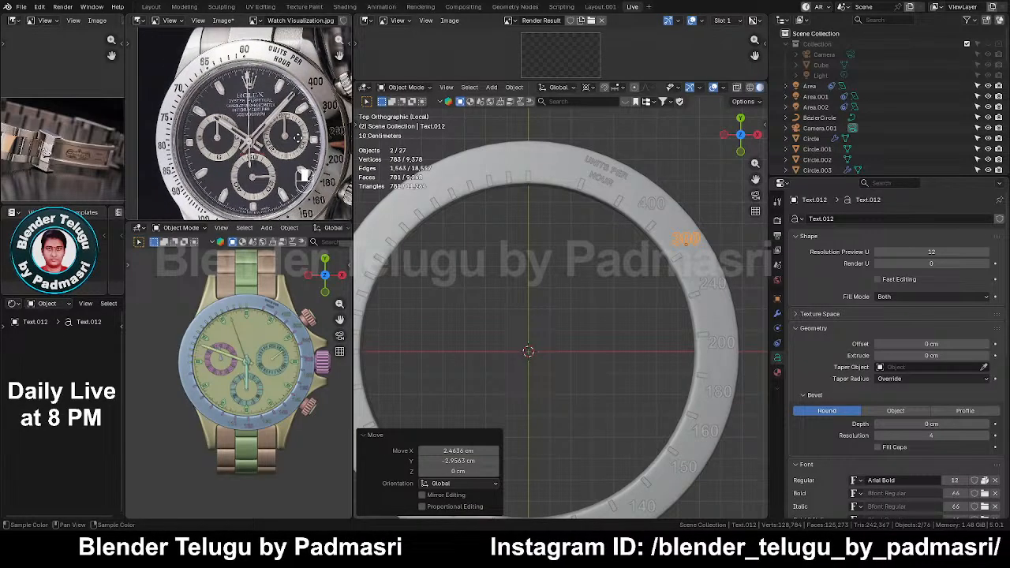
left_click(601, 168)
scroll(570, 238, "down", 1)
middle_click_drag(568, 242, 616, 137, "shift")
middle_click_drag(218, 213, 229, 172)
key("ctrl+s")
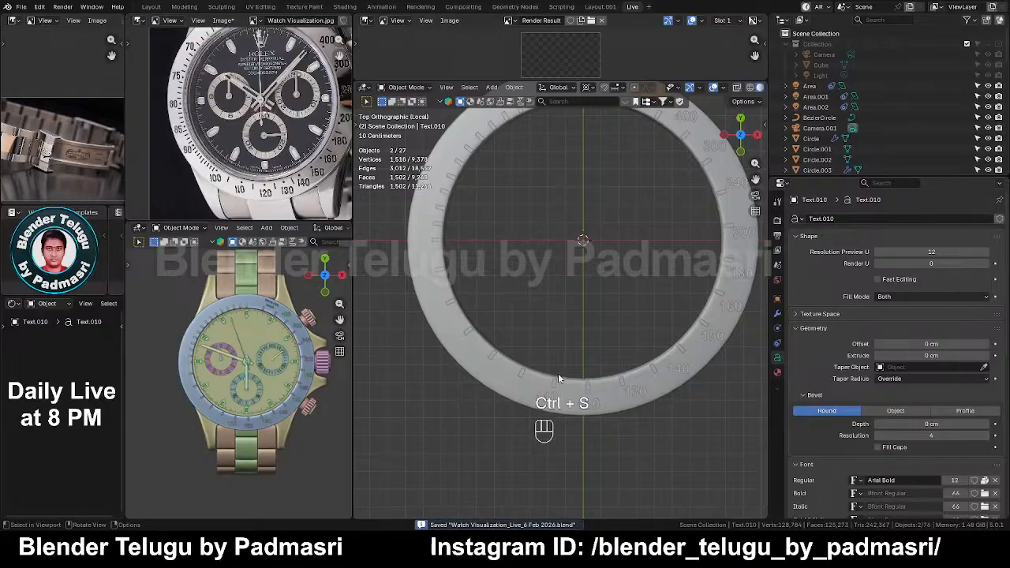
Step: Duplicate the 110 number to the next spot clockwise on the lower bezel and change the copy's text to 100
left_click(551, 399)
key("shift+d")
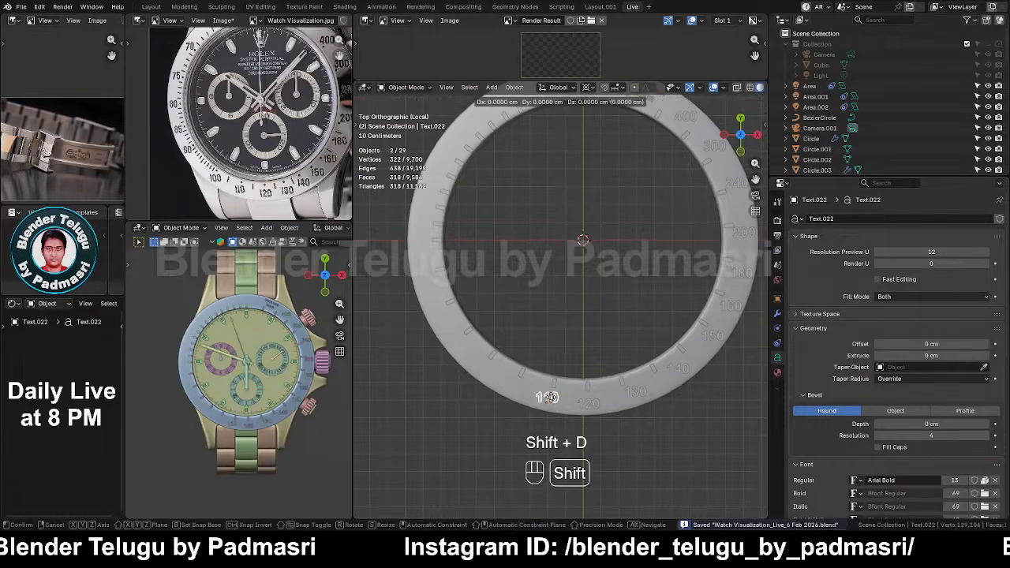
left_click(495, 373)
key("Tab")
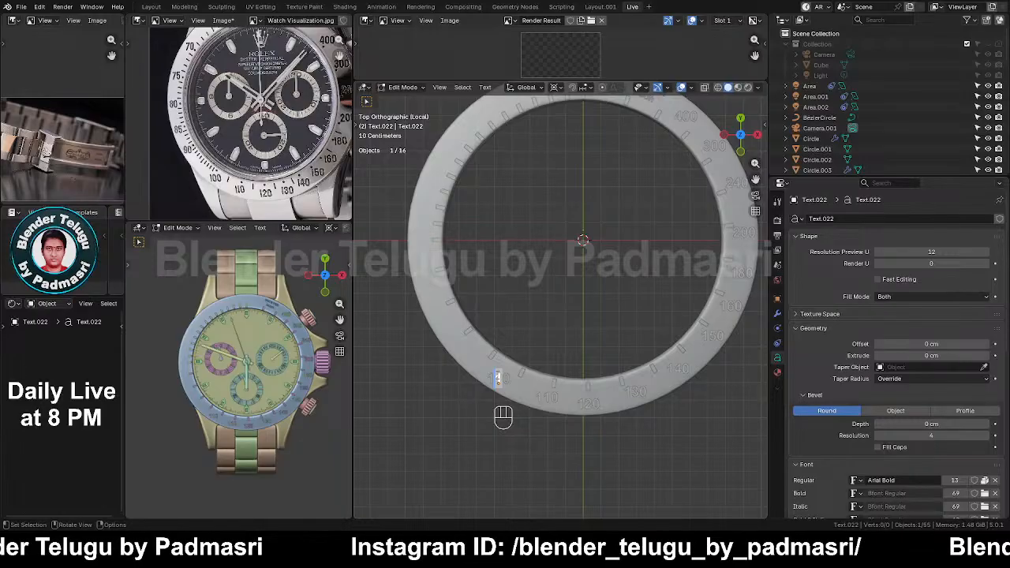
type("0")
key("Tab")
Step: Duplicate the 100 number further clockwise onto the bezel's lower-left part and change the copy's text to 90
key("shift+d")
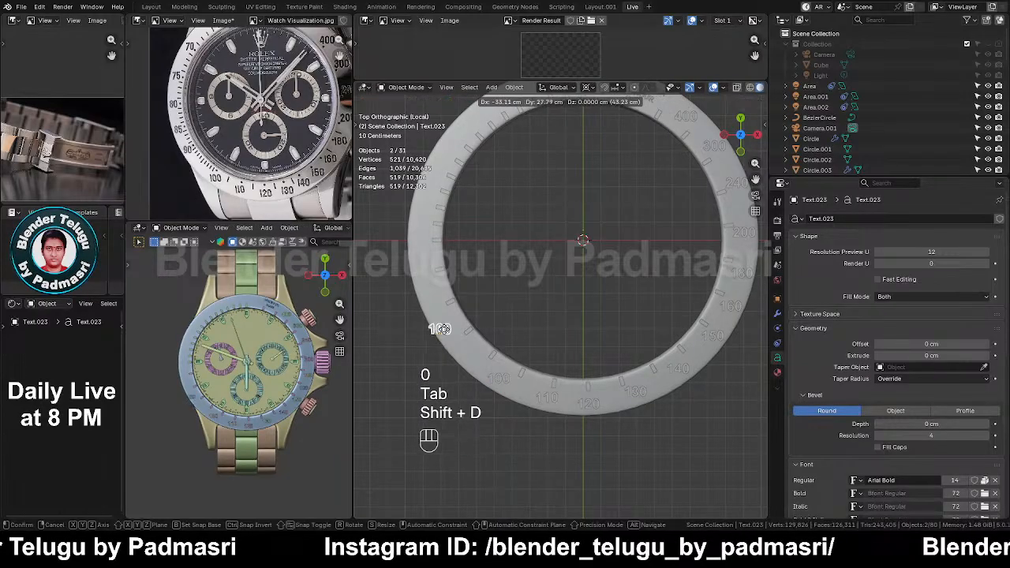
left_click(444, 329)
key("Tab")
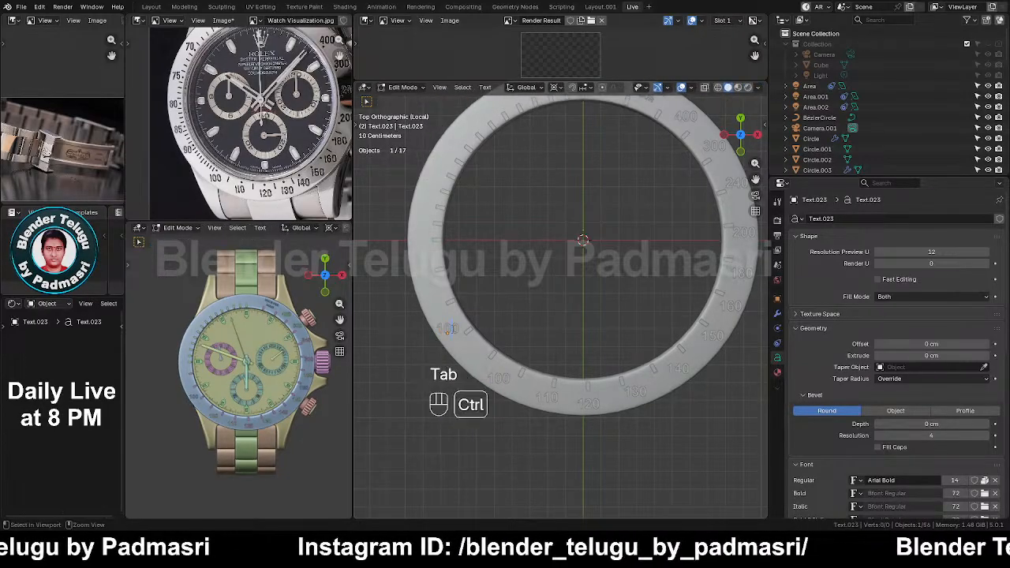
left_click_drag(452, 328, 444, 328)
type("9")
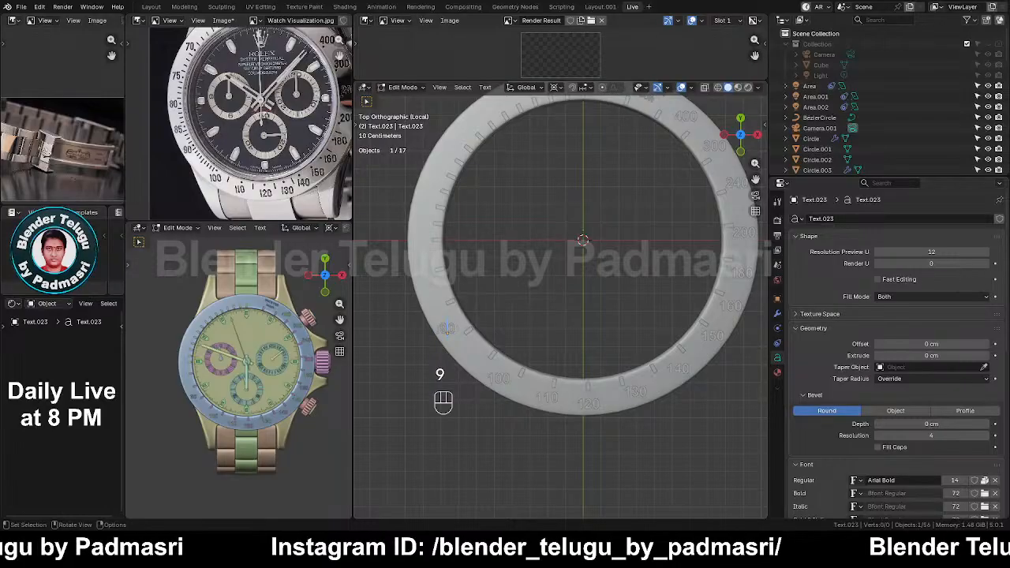
key("Tab")
Step: Duplicate the 90 number about -9.8 cm X, 20.7 cm Y, up the bezel's left side and change the copy's text to 85
key("shift+d")
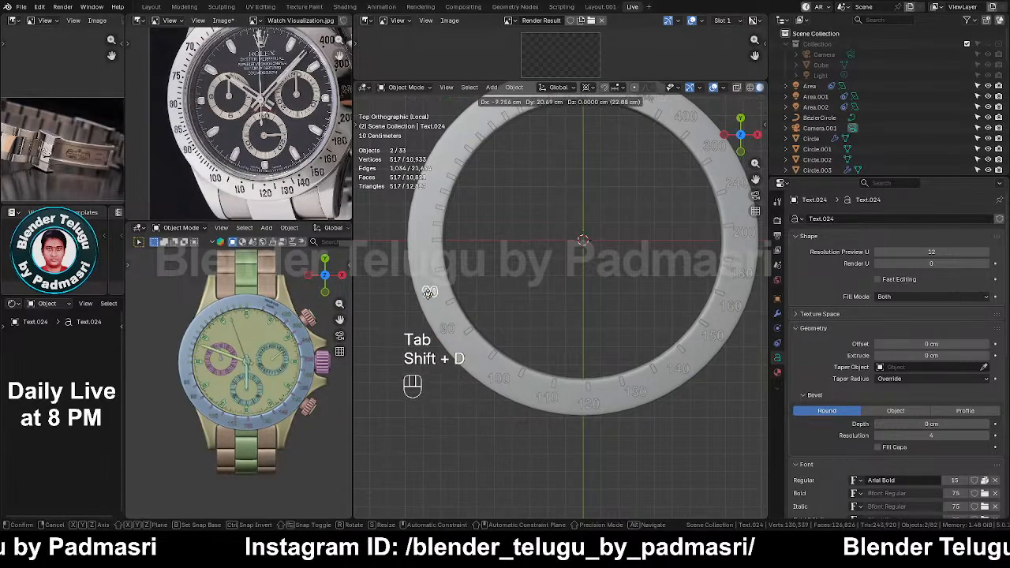
left_click(428, 293)
key("Tab")
key("ctrl+a")
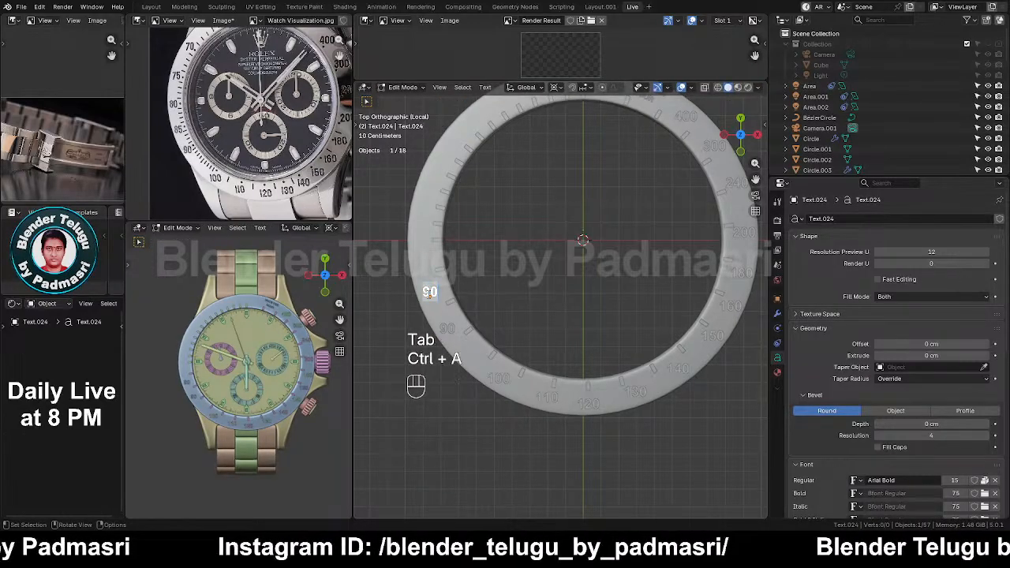
type("85")
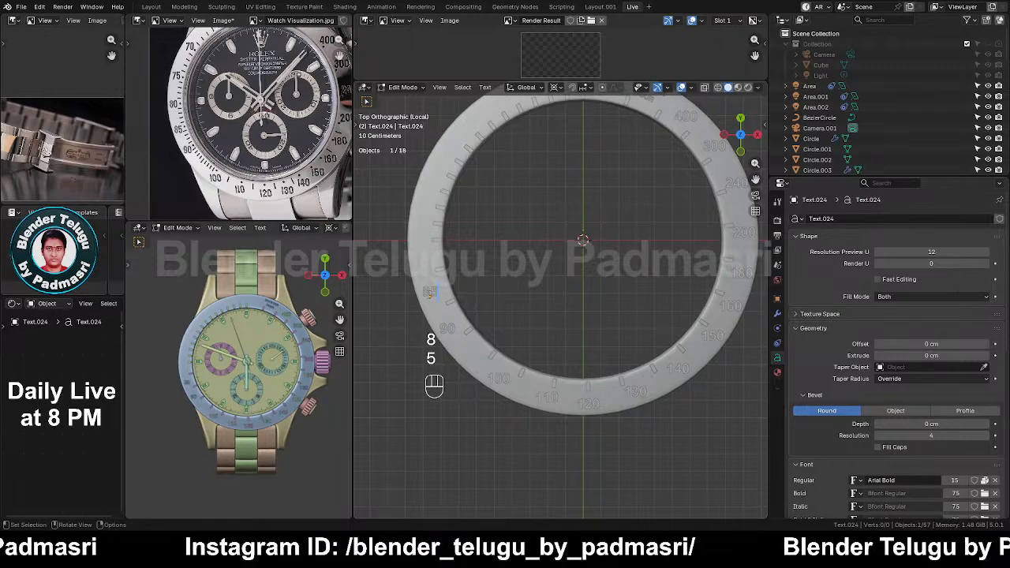
key("Tab")
Step: Duplicate the 85 number up to the bezel's leftmost point, on the horizontal axis, and change the copy's text to 80
key("shift+d")
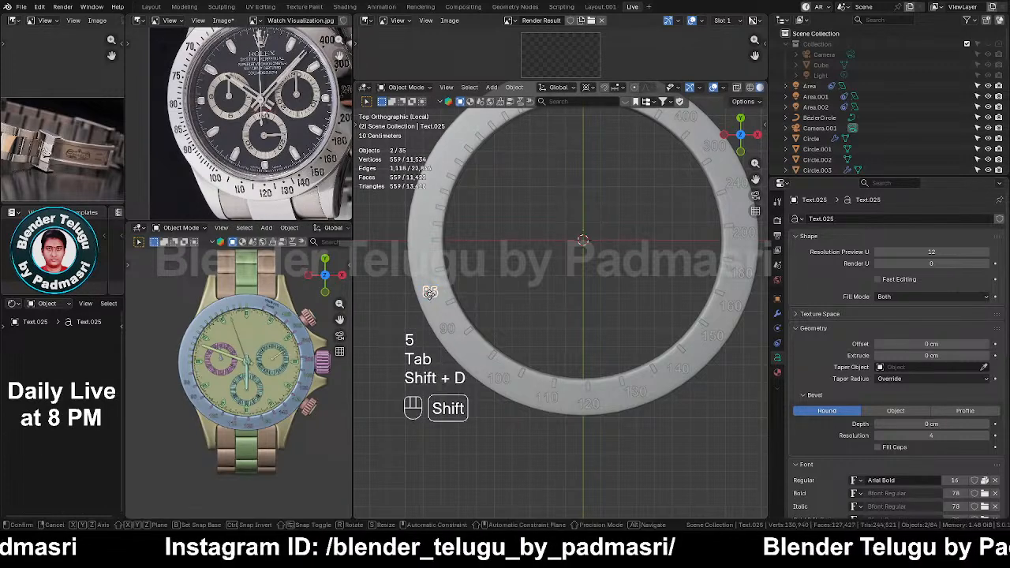
left_click(416, 238)
key("Tab")
key("BackSpace")
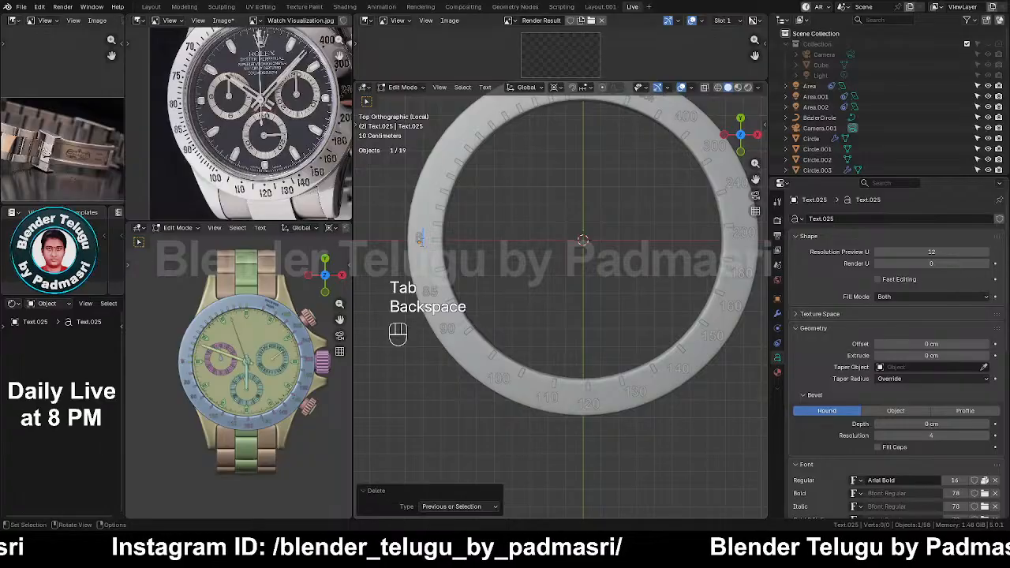
type("0")
key("Tab")
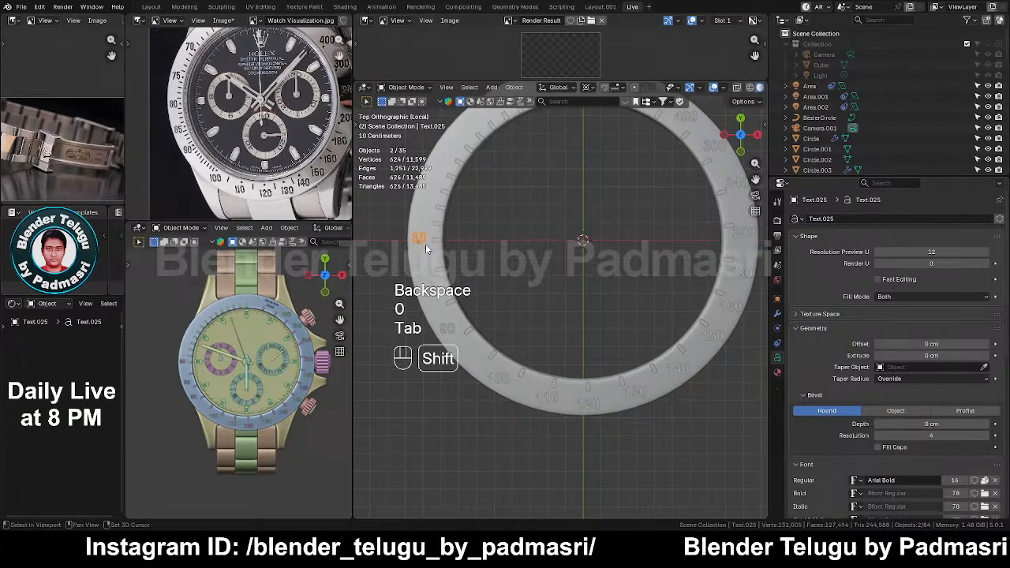
Step: Duplicate the 80 number about 4.7 cm X, 28.1 cm Y, change the copy's text to 75, and save the file
key("shift+d")
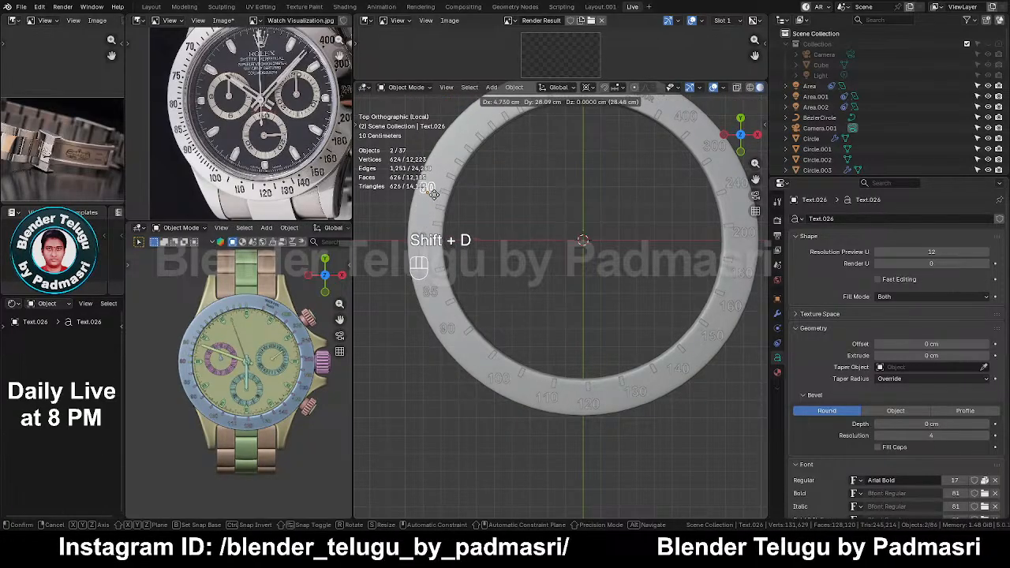
left_click(433, 192)
key("Tab")
key("ctrl+a")
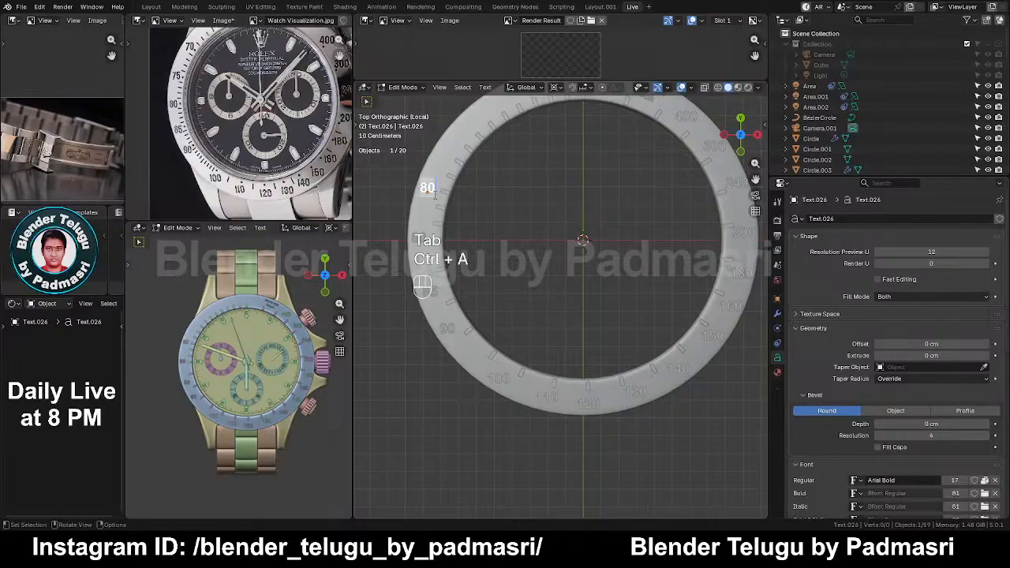
type("75")
key("Tab")
key("ctrl+s")
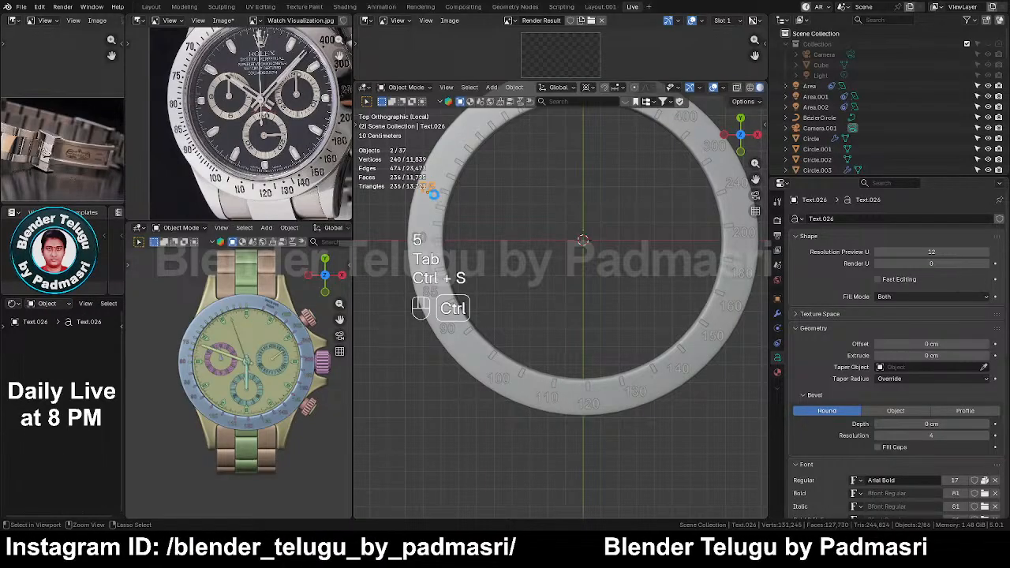
Step: Duplicate the 75 number clockwise onto the bezel's upper-left part and change the copy's text to 70
middle_click_drag(434, 190, 418, 317, "shift")
key("shift+d")
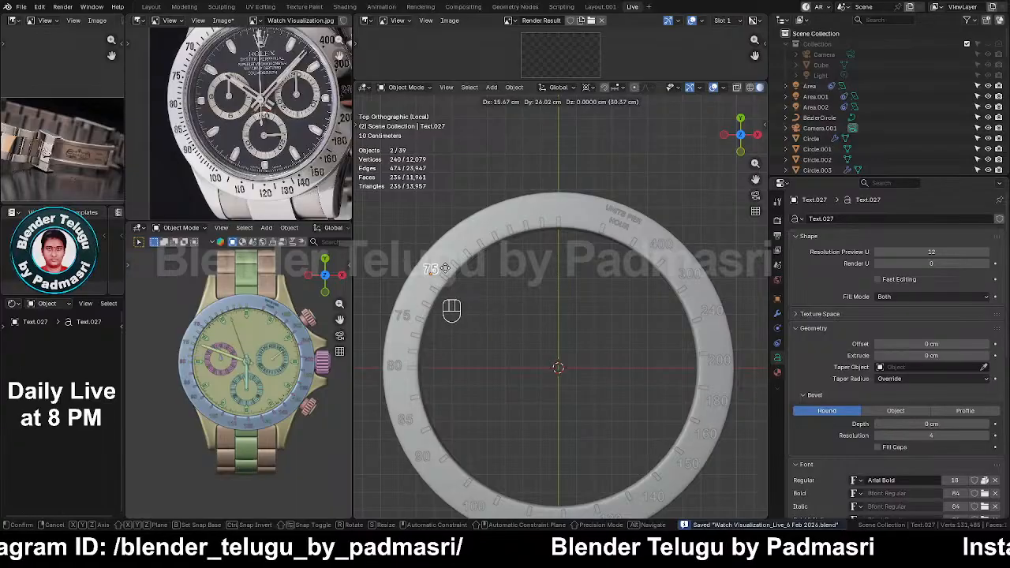
left_click(444, 267)
key("Tab")
key("BackSpace")
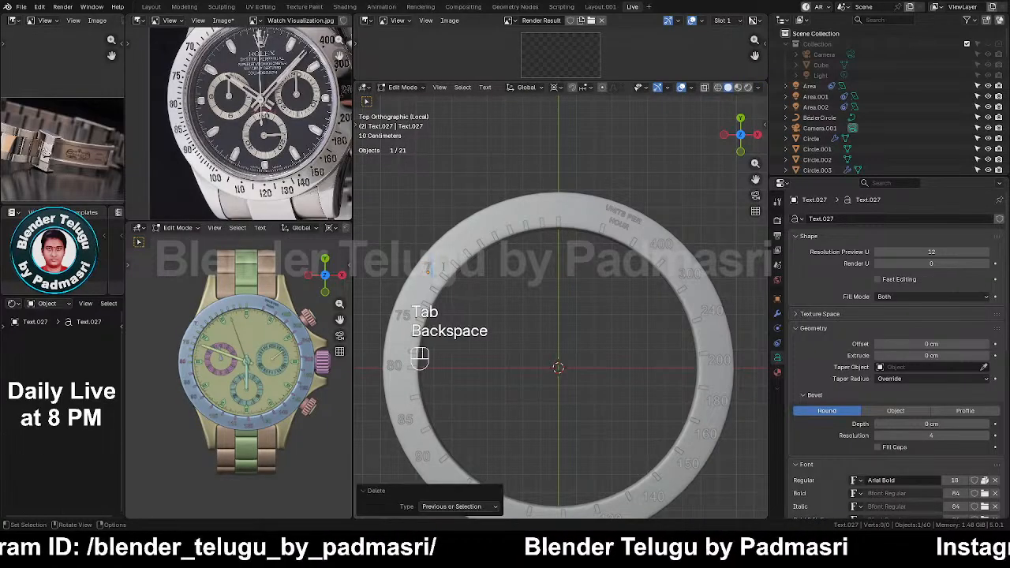
type("0")
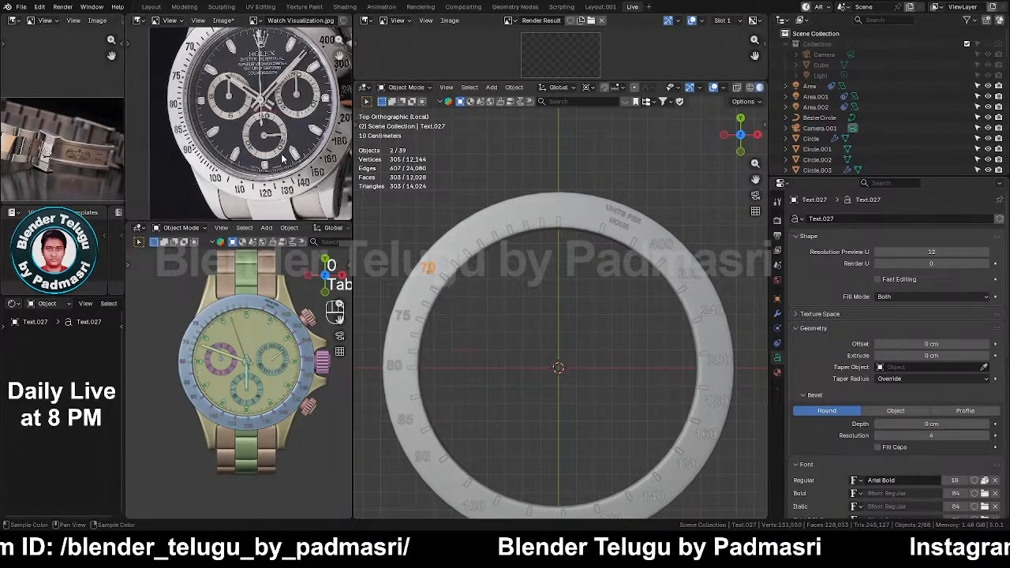
Step: Following the reference photo, duplicate the 70 number further clockwise on the upper-left bezel and change the copy's text to 65
middle_click_drag(281, 89, 265, 146)
key("shift+d")
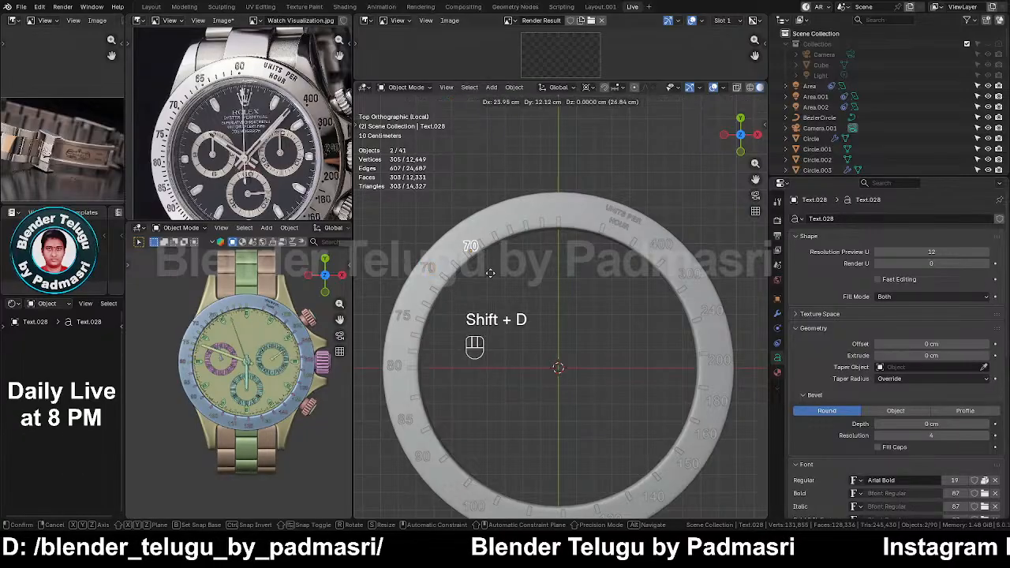
left_click(487, 261)
key("Tab")
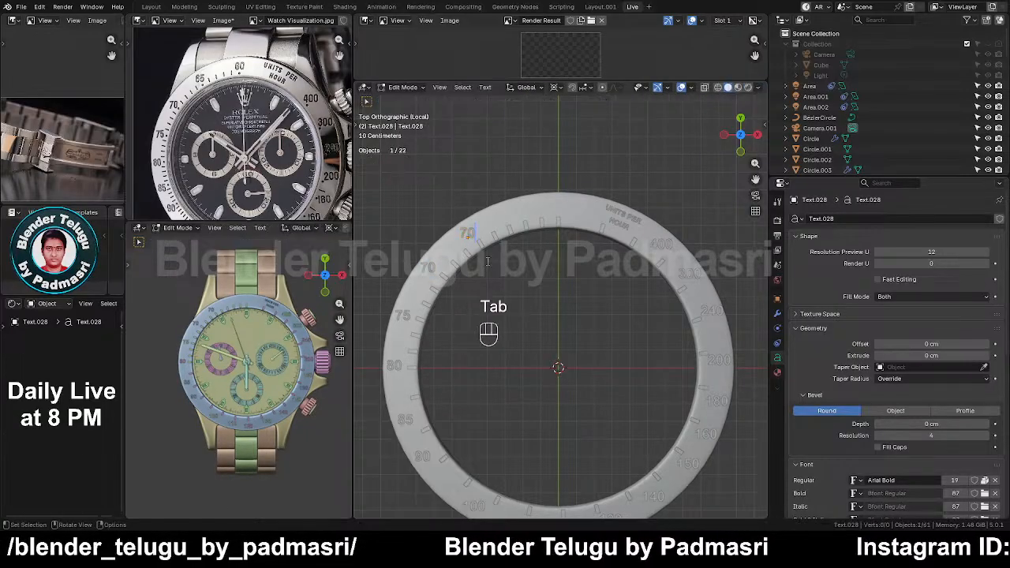
key("ctrl+a")
type("65")
key("Tab")
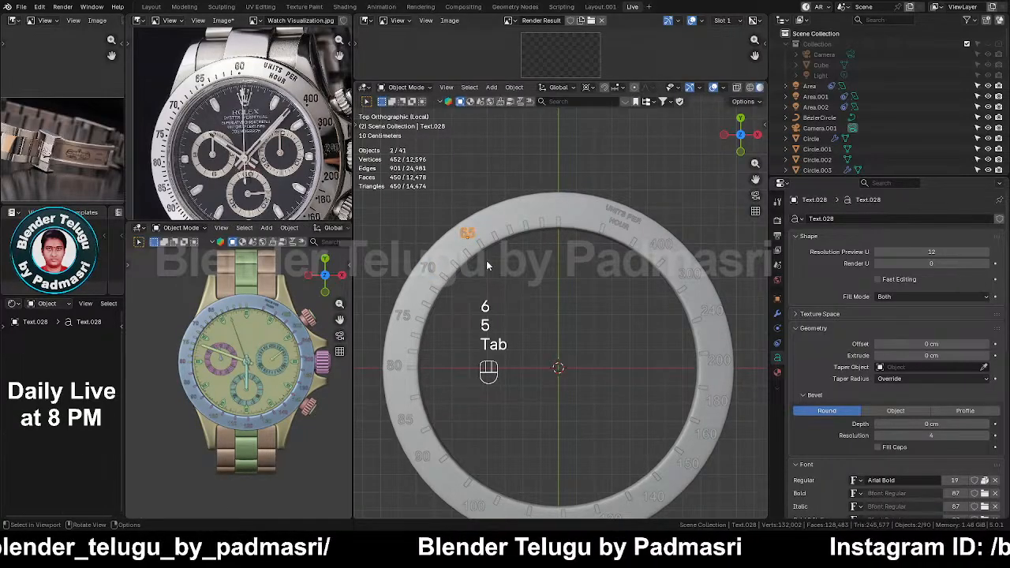
Step: Duplicate the 65 number to the bezel's topmost point on the vertical axis, change the copy's text to 60, and save the file
key("shift+d")
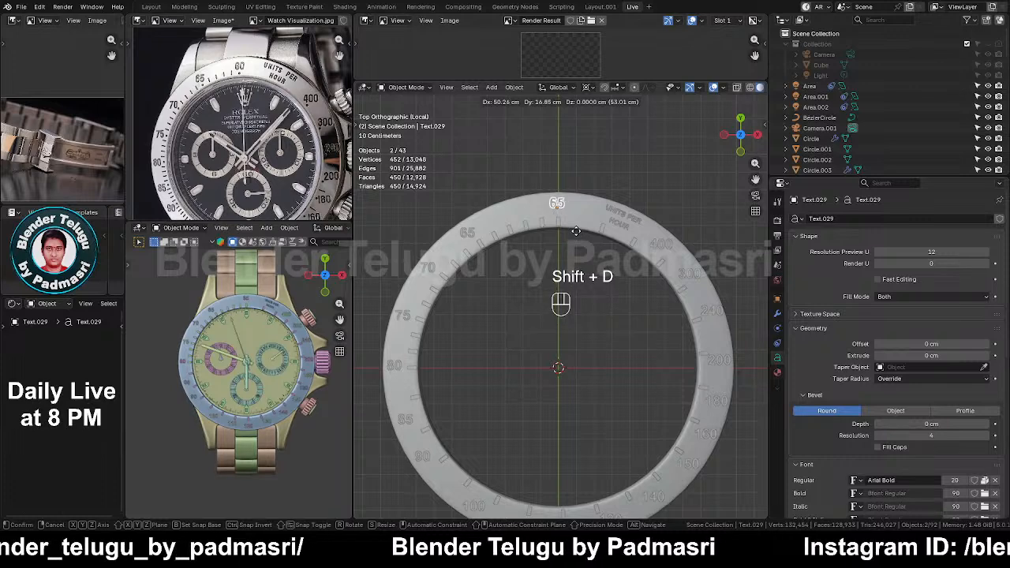
left_click(578, 235)
key("Tab")
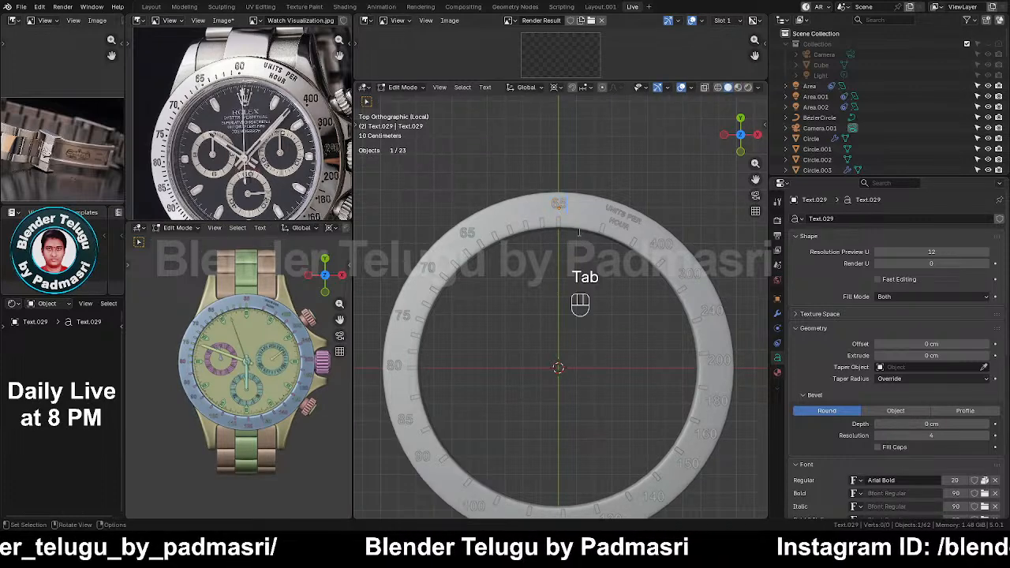
key("ctrl+a")
type("60")
key("Tab")
key("ctrl+s")
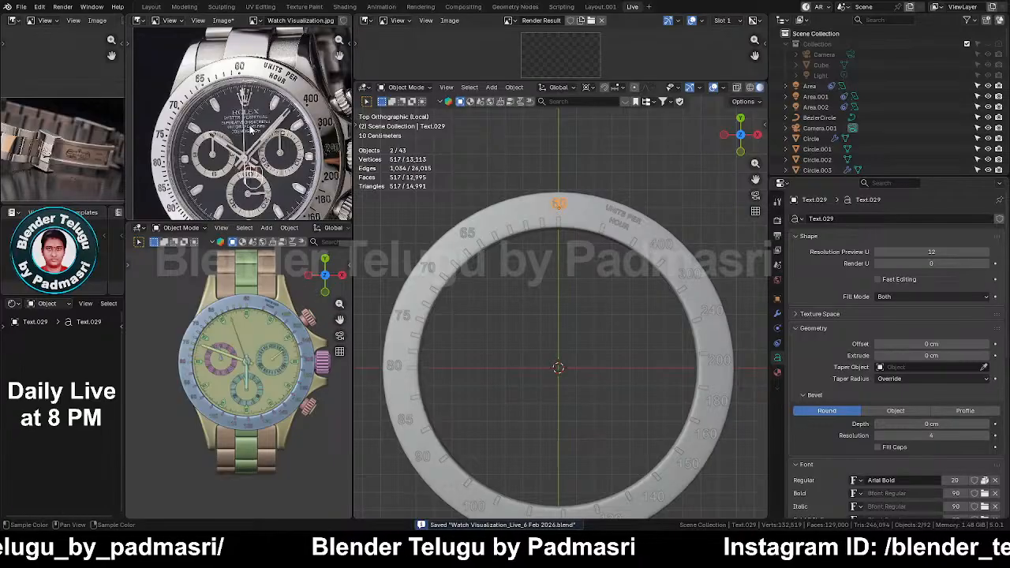
Step: Select all the bezel's tick marks, numbers and lettering, and isolate them in local view without the bezel ring
middle_click_drag(283, 198, 276, 138)
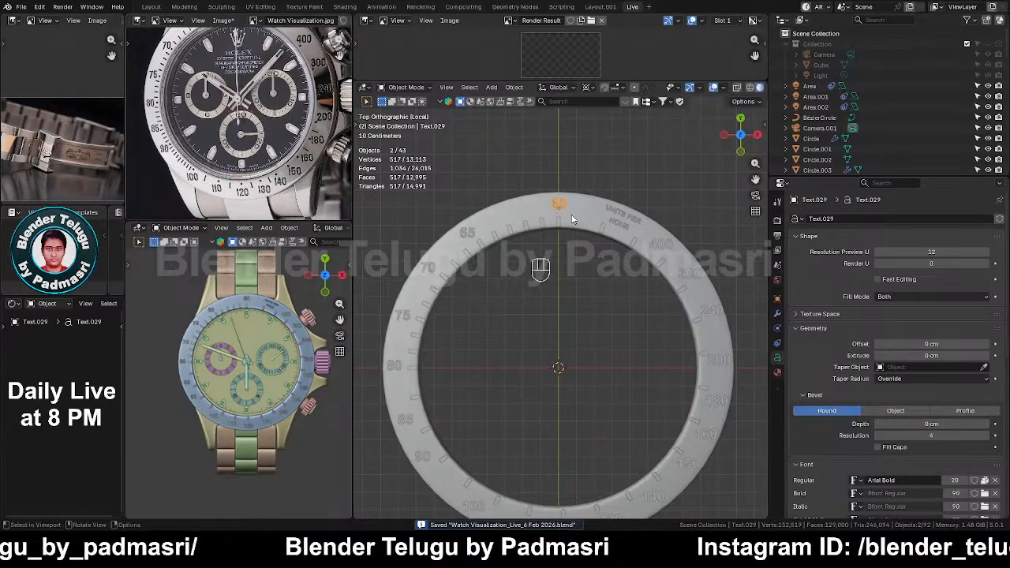
scroll(669, 307, "down", 1)
middle_click_drag(646, 274, 649, 214, "shift")
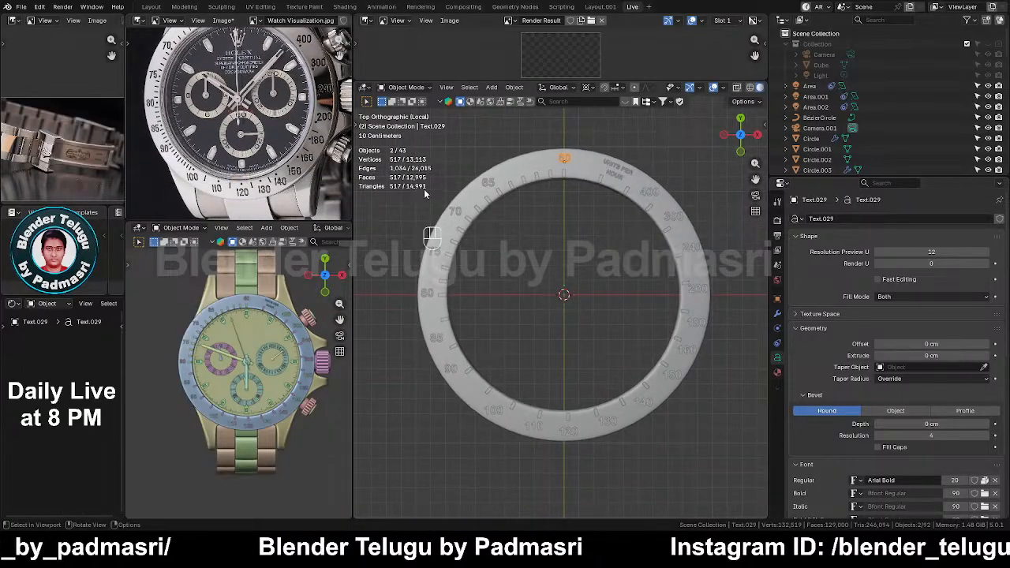
left_click_drag(426, 137, 711, 473)
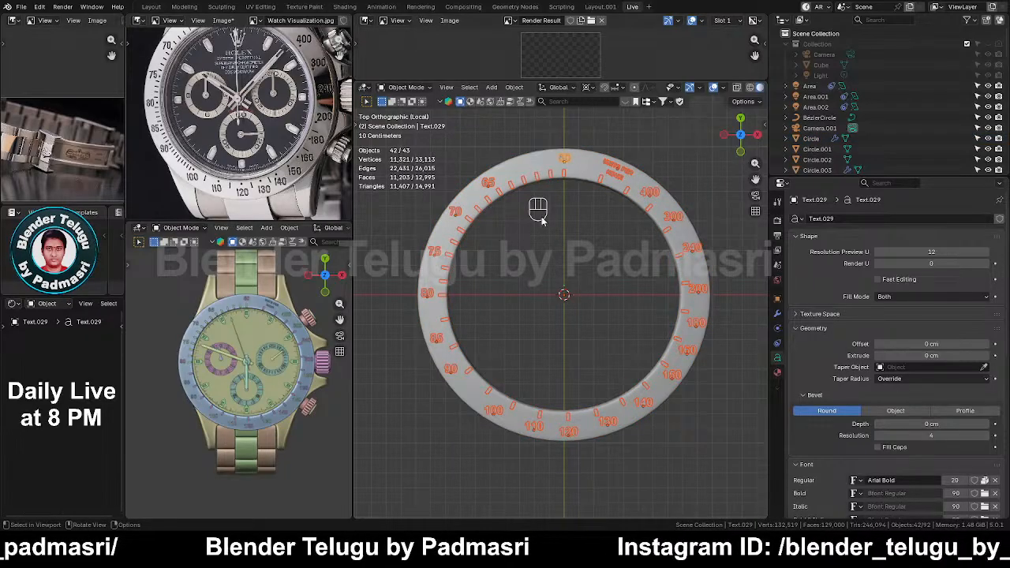
key("KP_Divide")
key("KP_Divide")
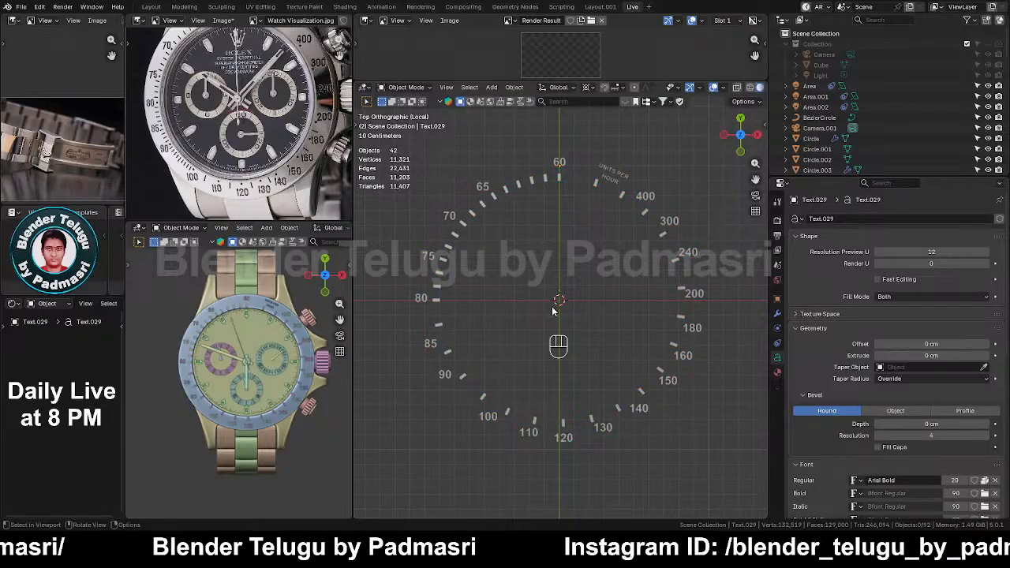
Step: Hide the viewport overlays, maximize the viewport around the isolated markings, and save the file
key("shift+alt+z")
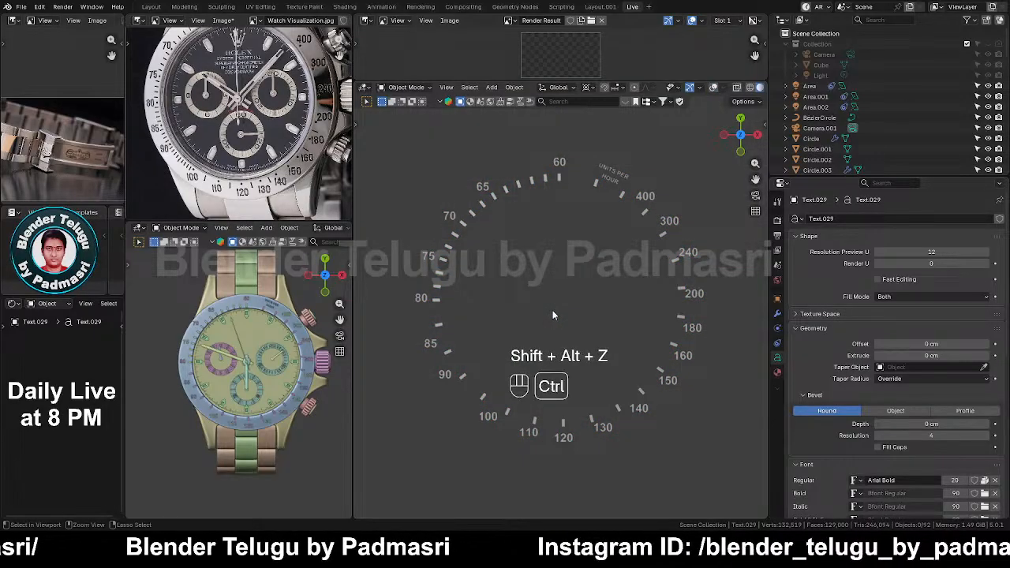
key("ctrl+s")
key("ctrl+space")
scroll(658, 241, "down", 4)
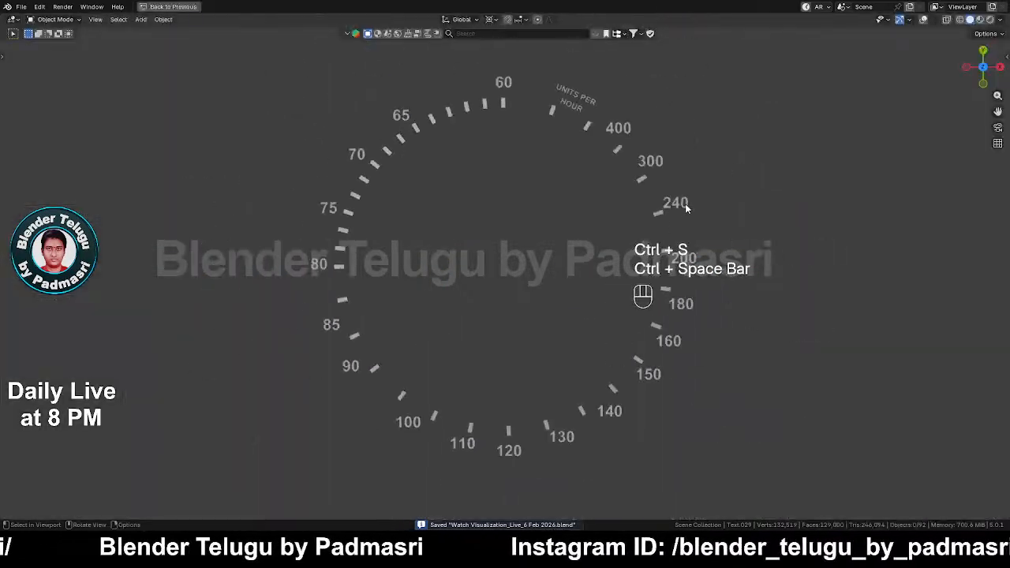
middle_click_drag(668, 177, 652, 215, "shift")
scroll(635, 225, "up", 1)
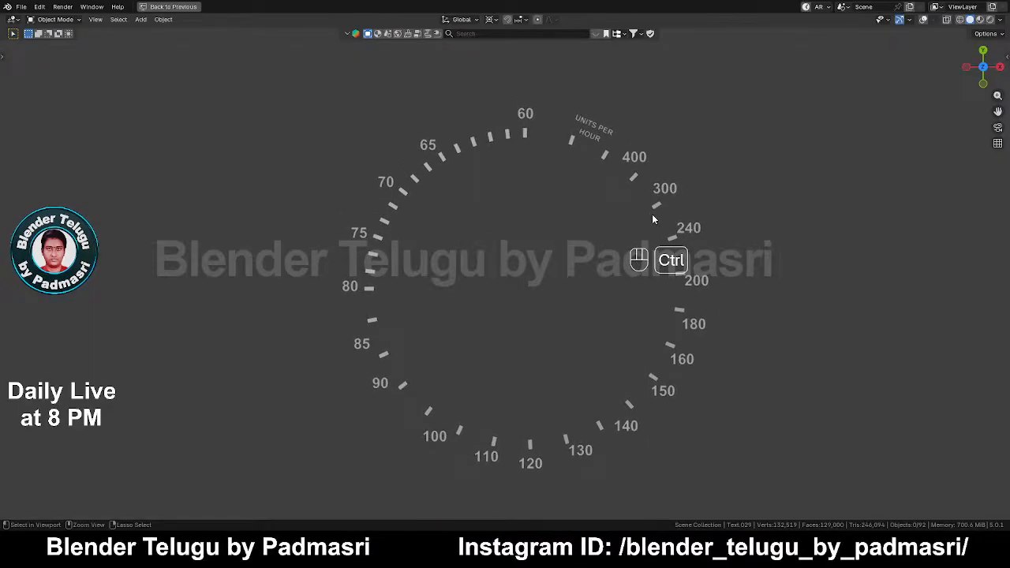
key("ctrl+s")
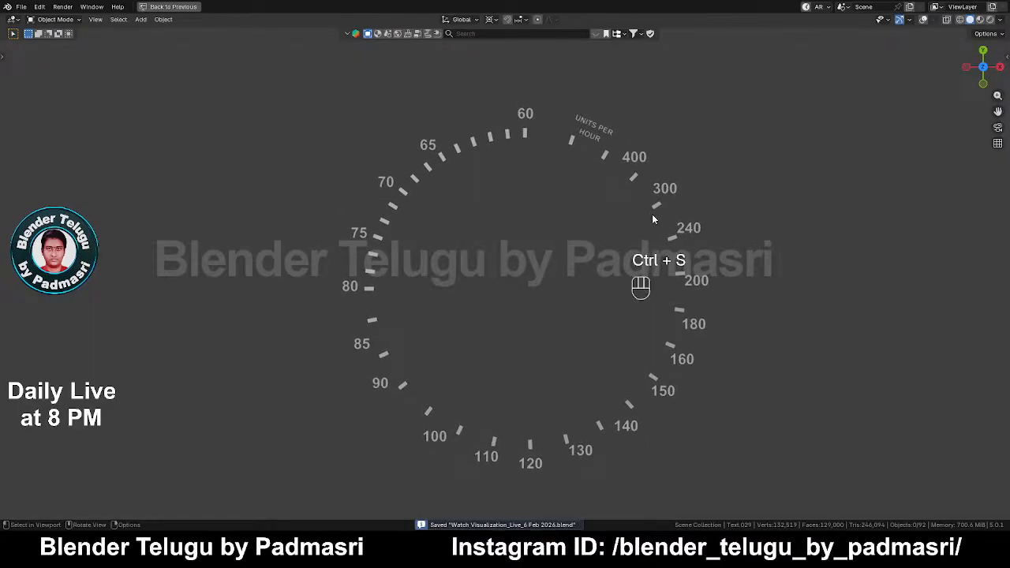
Step: Set the viewport's solid shading lighting to Flat, keep the overlays hidden, and restore the multi-area layout
left_click(1000, 20)
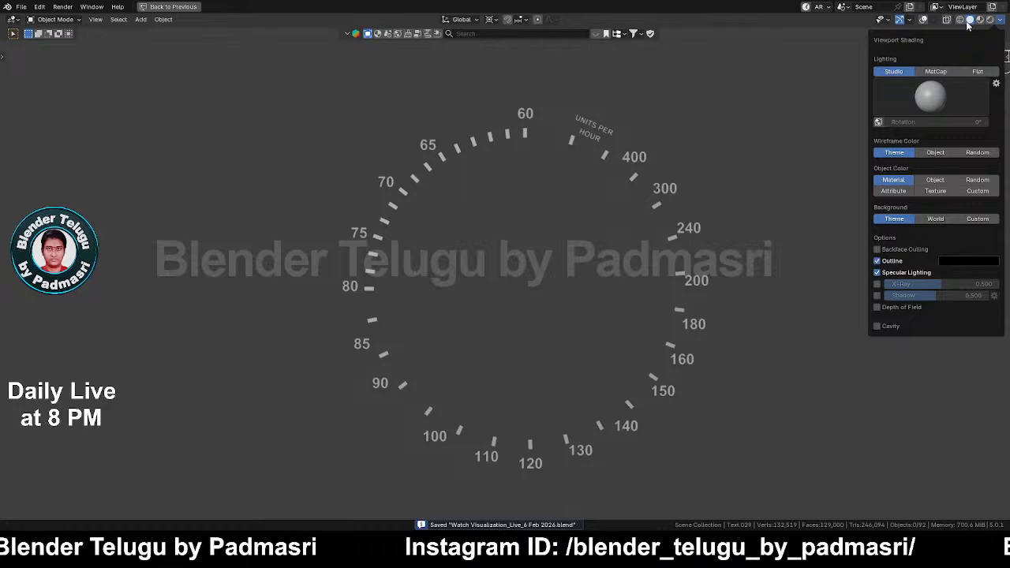
left_click(977, 72)
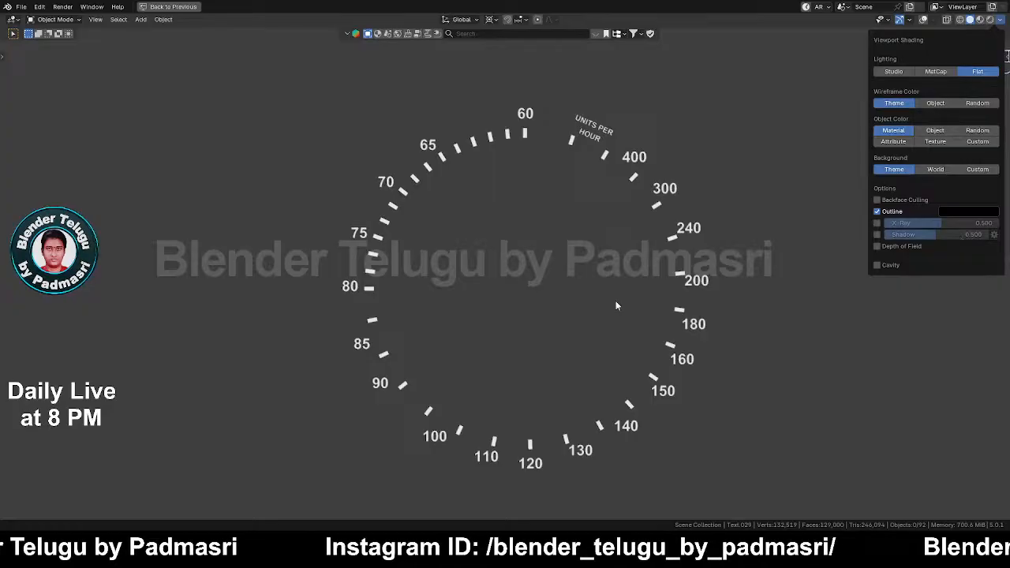
left_click(911, 20)
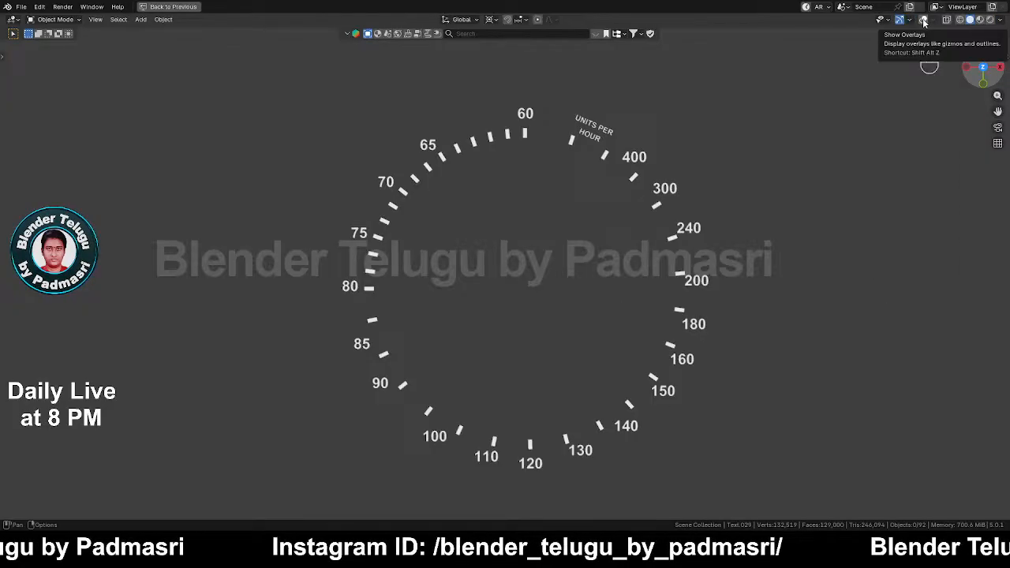
left_click(924, 21)
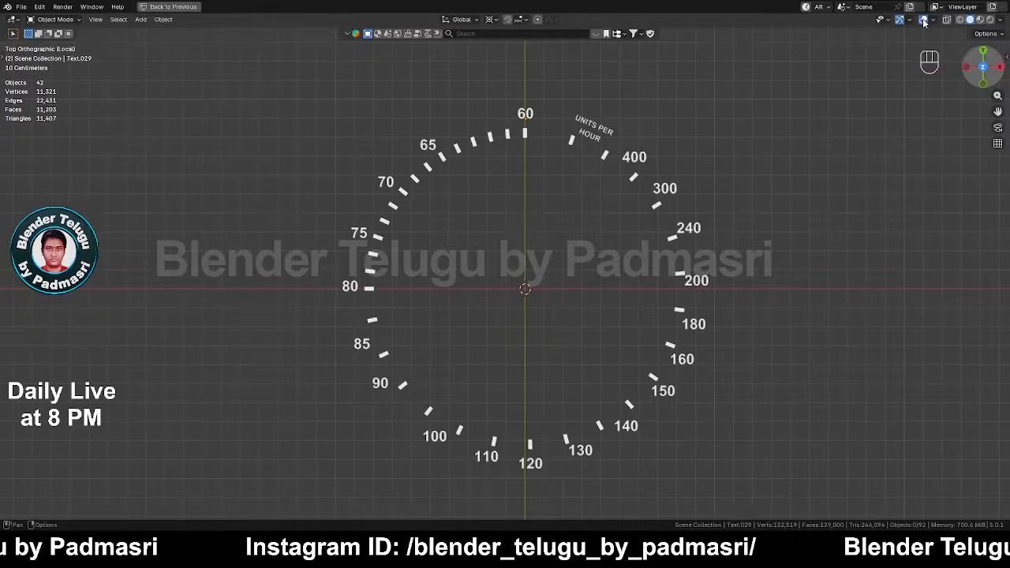
left_click(923, 21)
key("ctrl+space")
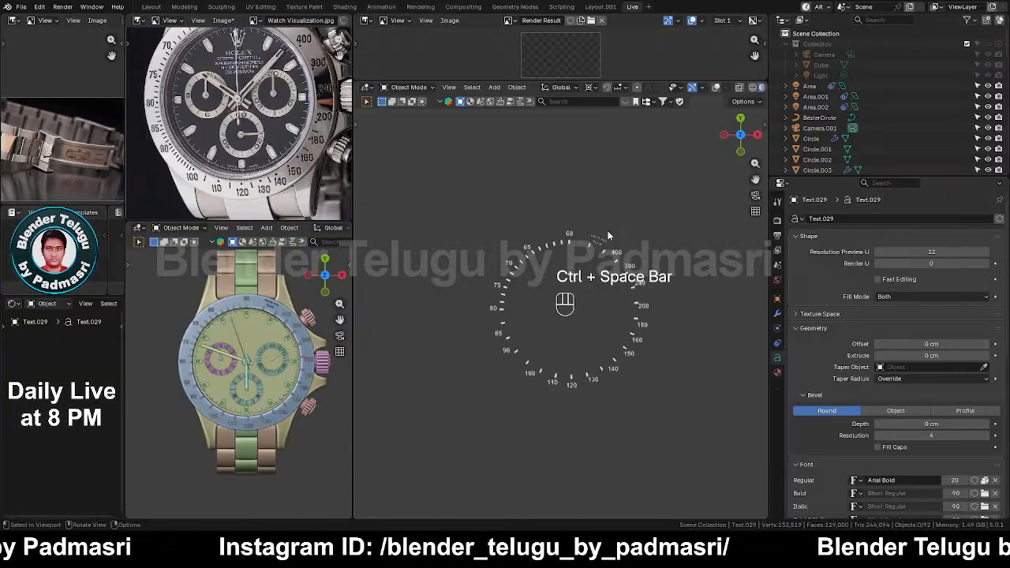
Step: Select all the isolated markings, frame them centred in the viewport with some margin around the ring, and save the file
scroll(574, 304, "up", 3)
middle_click_drag(594, 290, 592, 281, "ctrl")
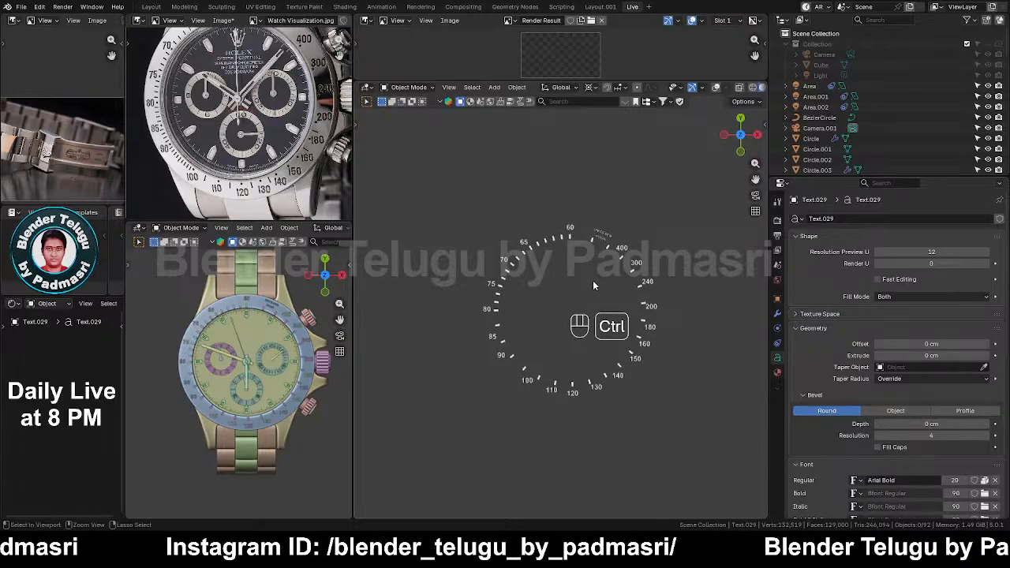
left_click_drag(457, 186, 673, 440)
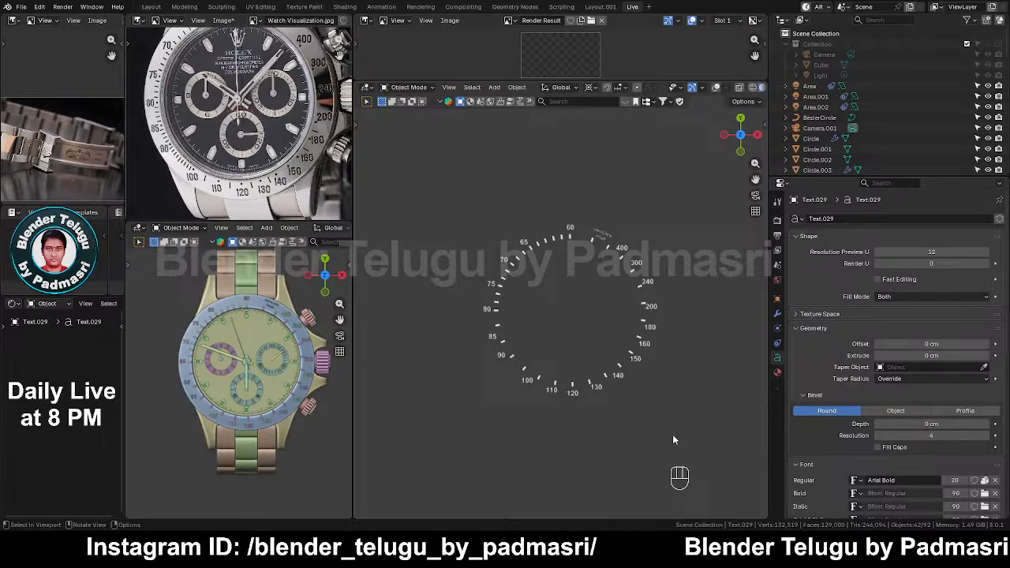
key("KP_Decimal")
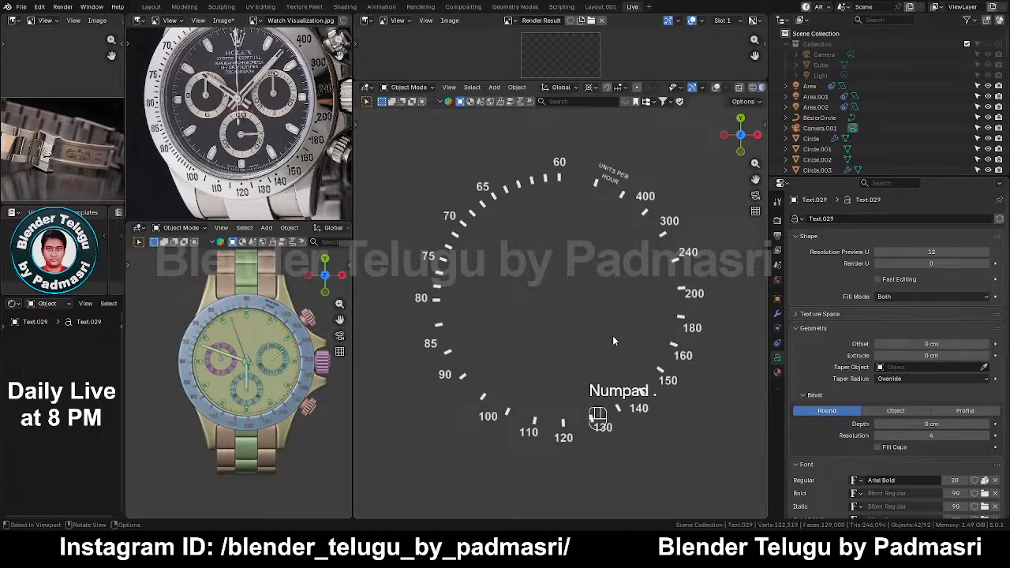
left_click_drag(755, 164, 795, 236)
key("ctrl+s")
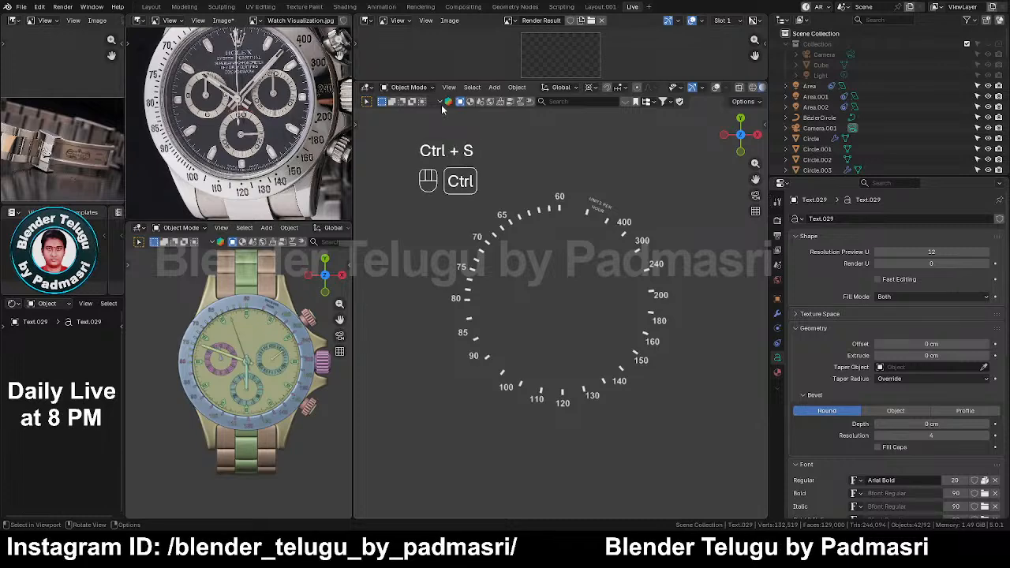
Step: Enlarge the Render Result area and render a viewport preview of the isolated tachymeter markings
left_click_drag(552, 82, 556, 129)
scroll(472, 49, "down", 1)
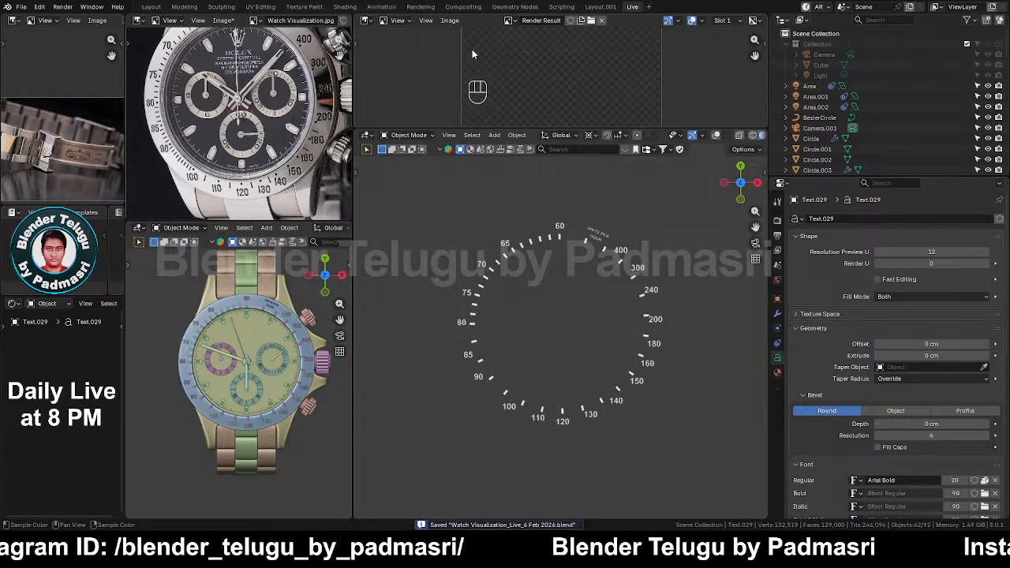
scroll(501, 59, "up", 2)
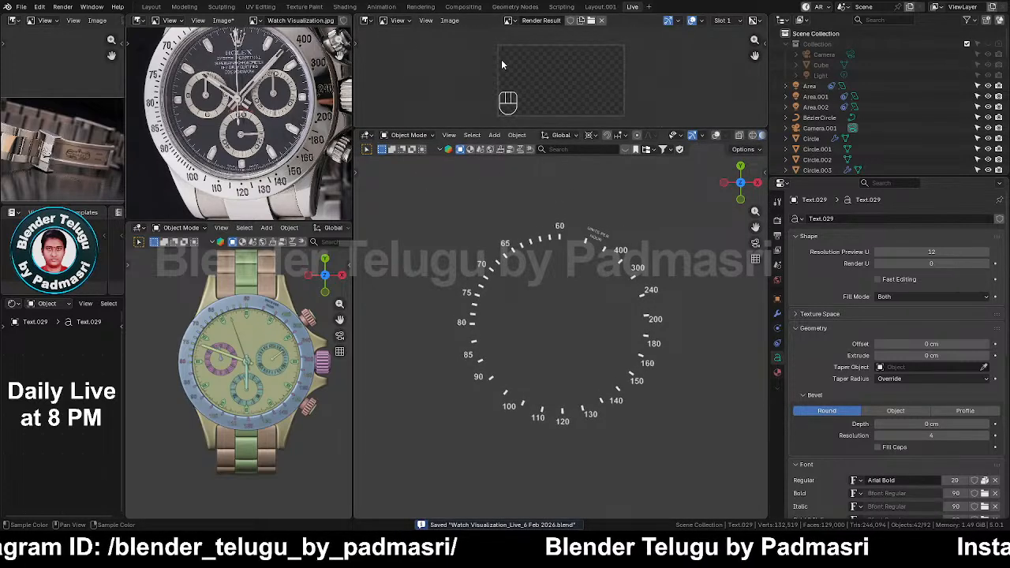
left_click(455, 135)
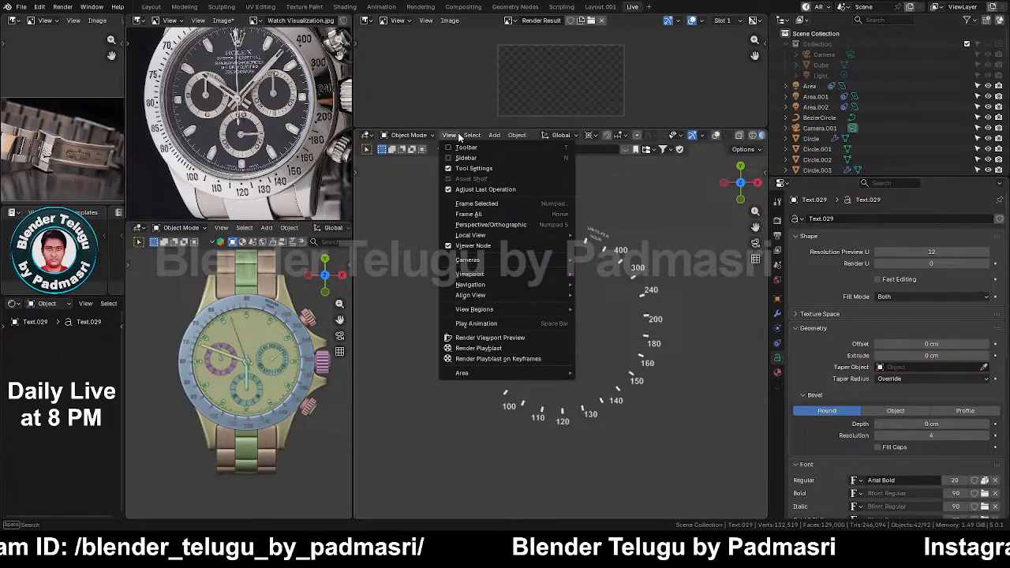
left_click(505, 337)
scroll(617, 58, "up", 2)
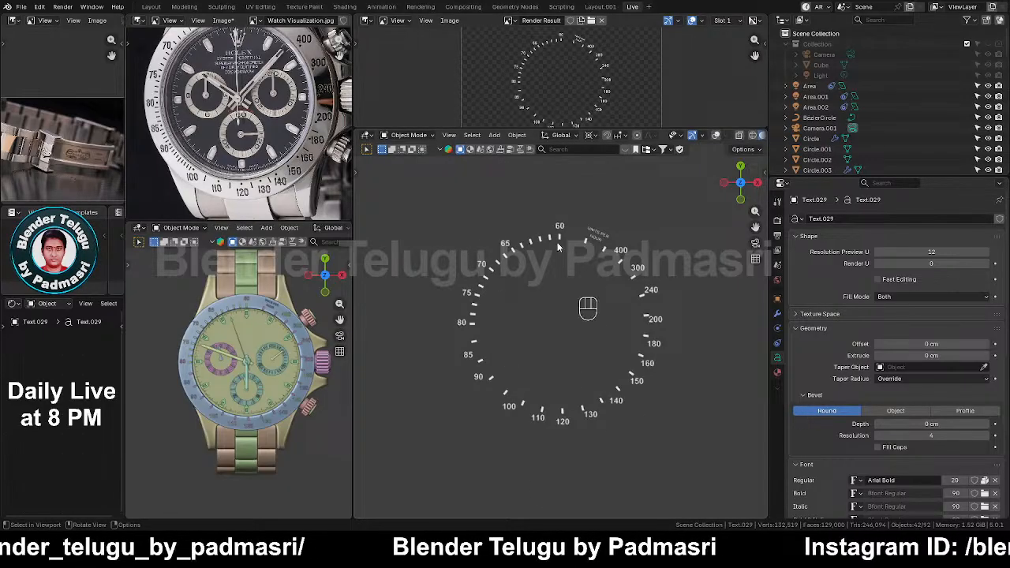
scroll(555, 62, "up", 1)
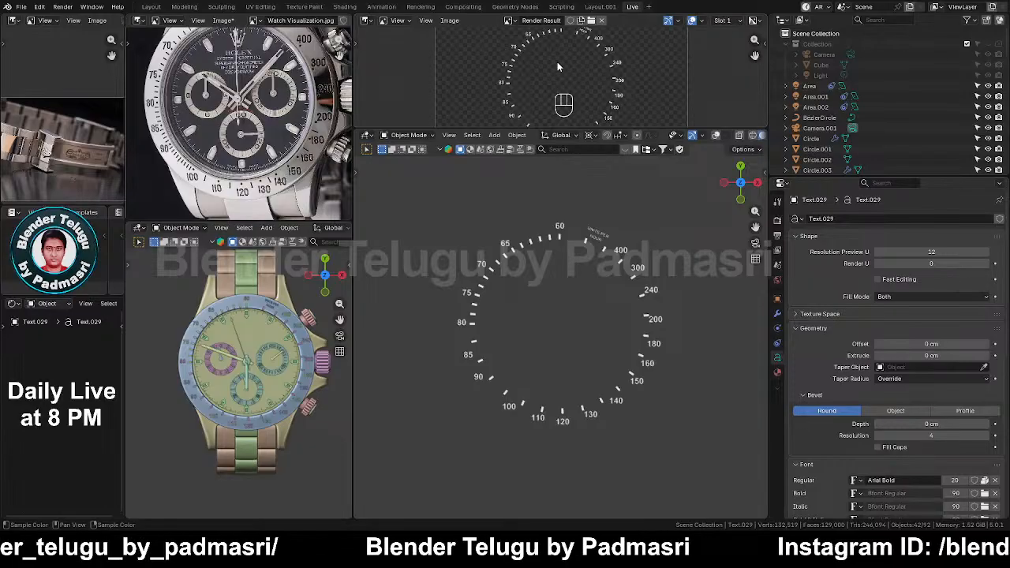
Step: Examine the rendered markings full screen, checking the edge sharpness of the numbers and ticks up close
key("ctrl+space")
scroll(553, 275, "up", 4)
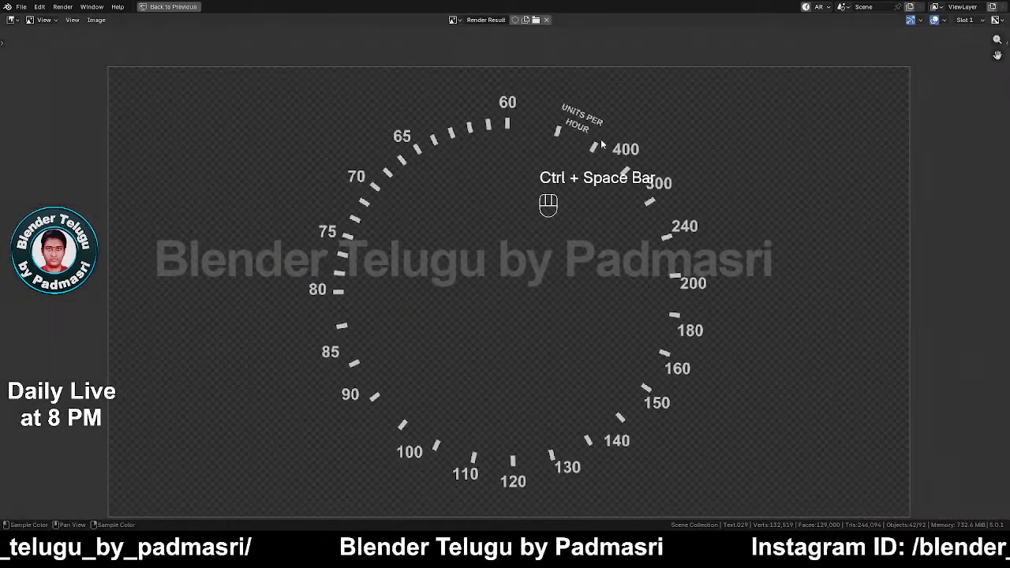
scroll(553, 407, "up", 3)
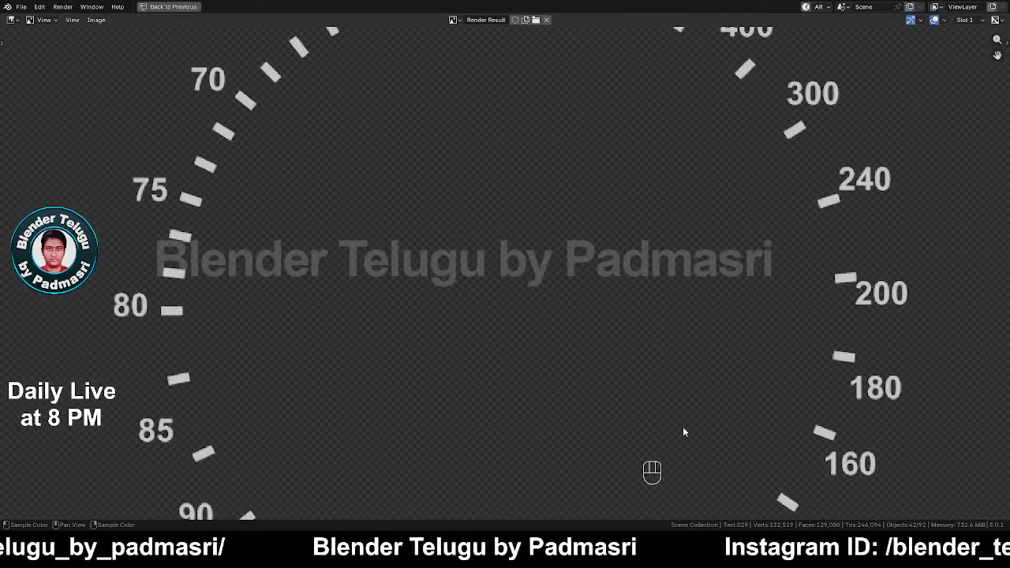
middle_click_drag(805, 370, 619, 395)
scroll(727, 94, "up", 1)
key("ctrl+space")
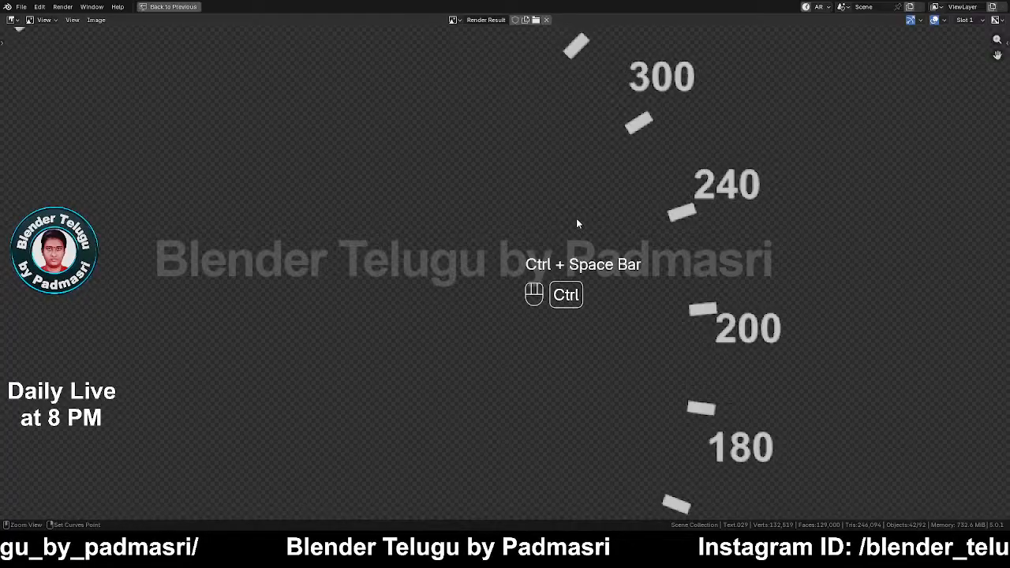
Step: Try a render output resolution of 4096 px in both X and Y, and undo the change
left_click(778, 235)
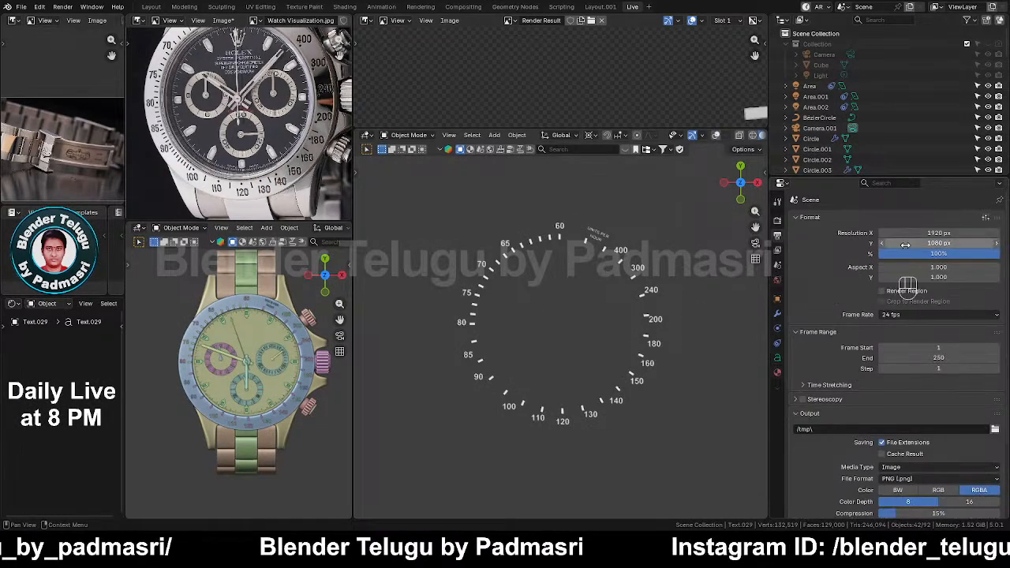
left_click(940, 232)
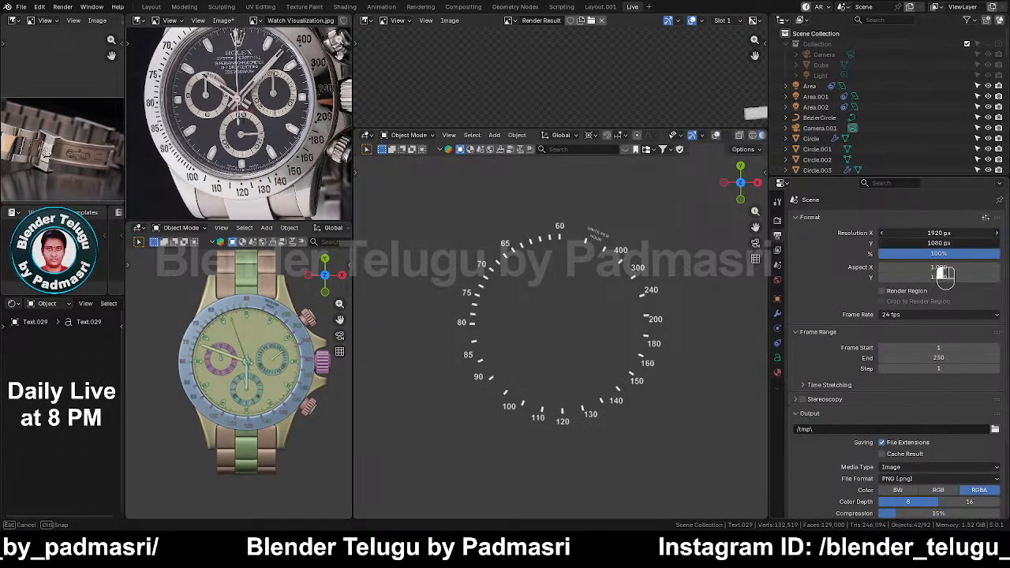
double_click(939, 234)
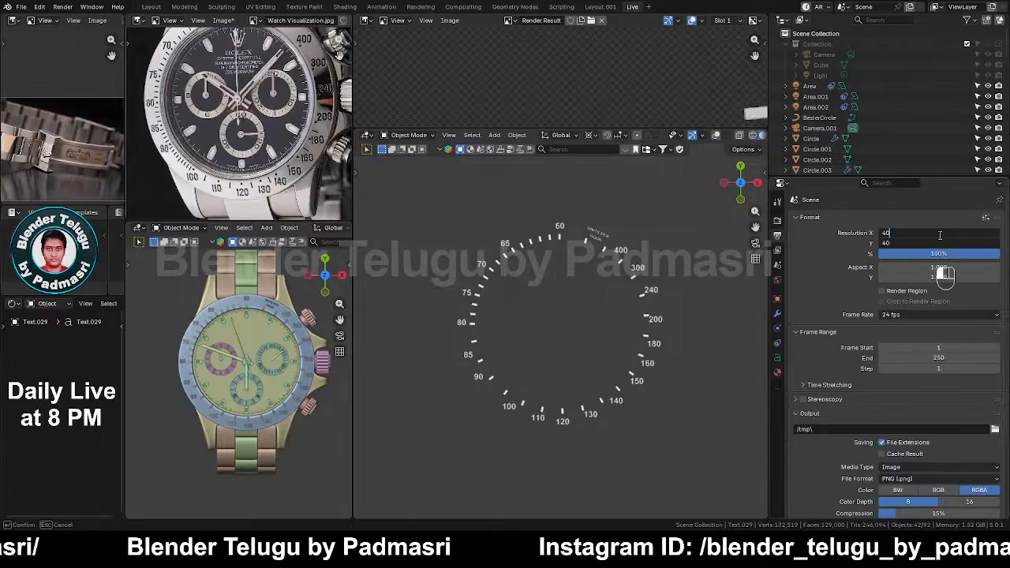
key("Return")
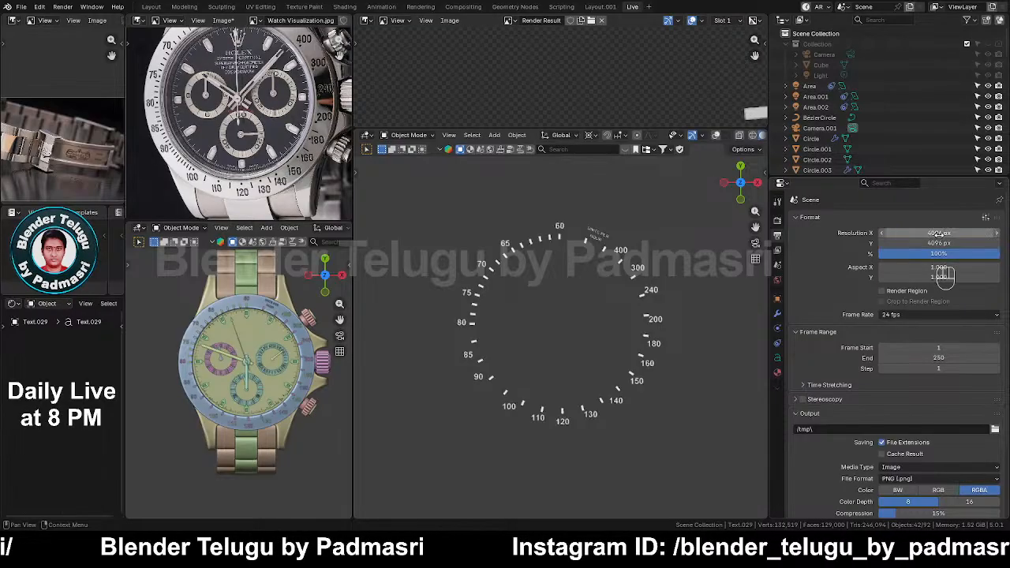
key("ctrl+z")
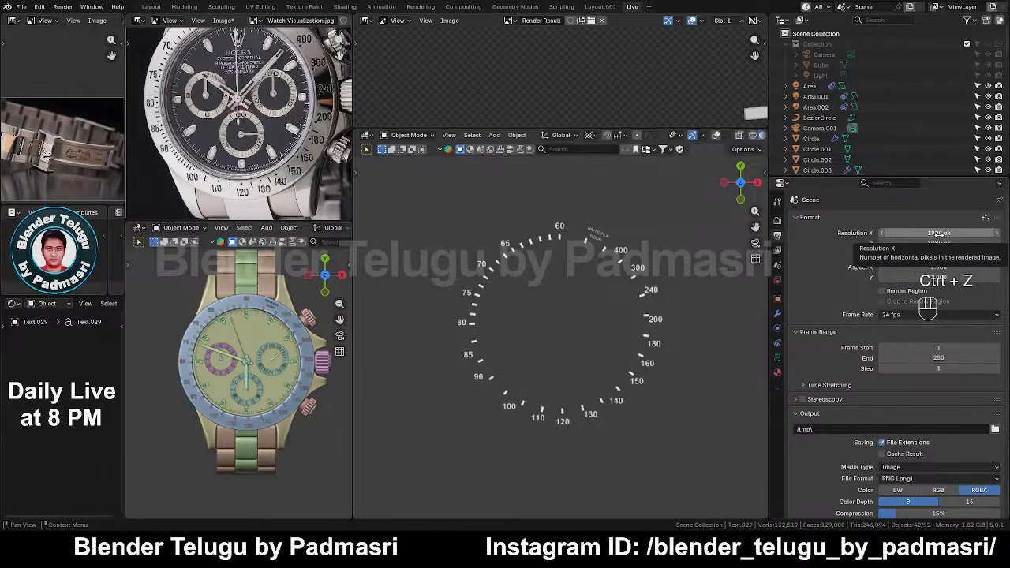
Step: Set the render output resolution to 4096 px in both X and Y
double_click(937, 234)
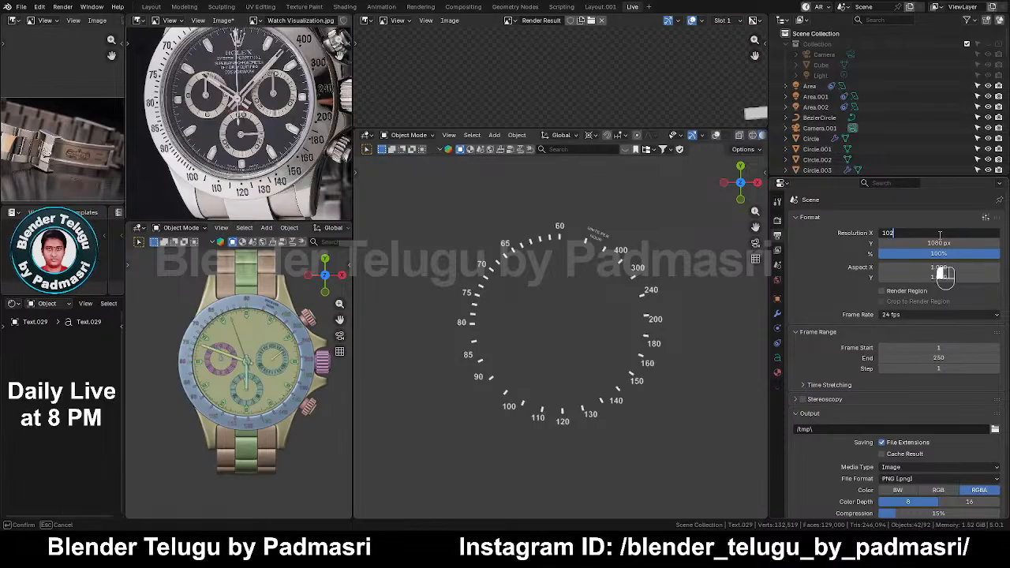
key("shift")
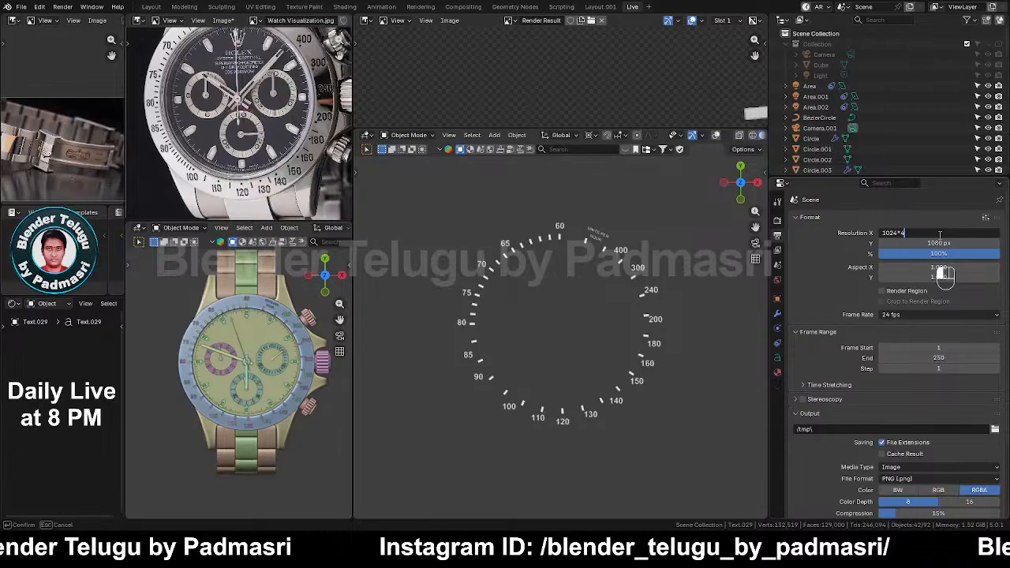
key("Return")
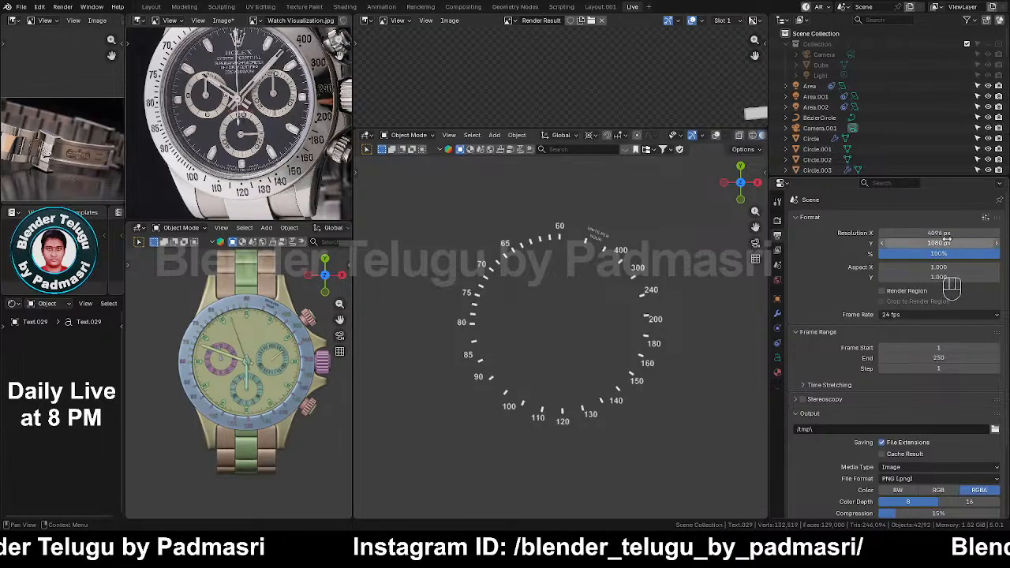
left_click(946, 242)
type("409")
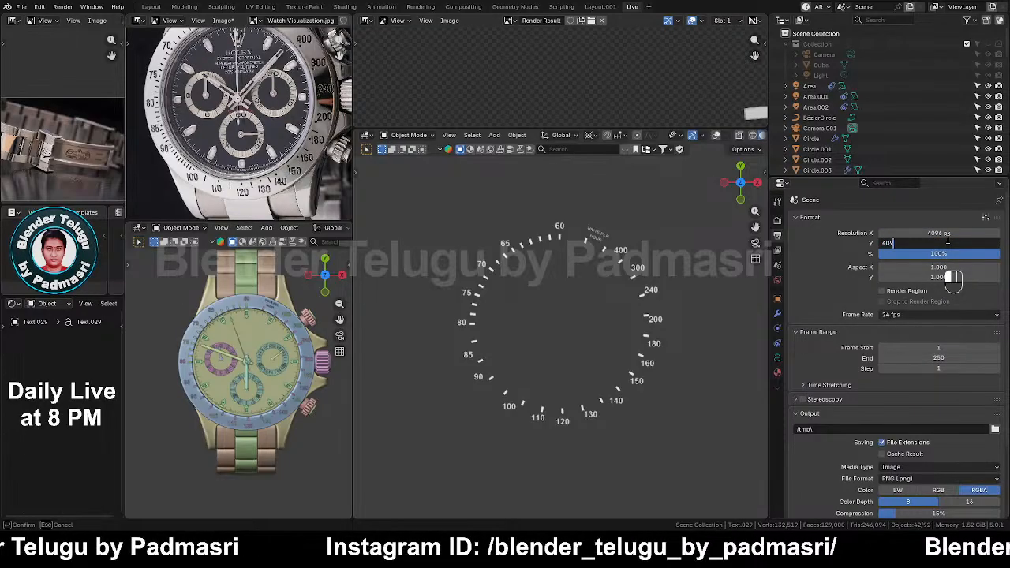
type("6")
key("Return")
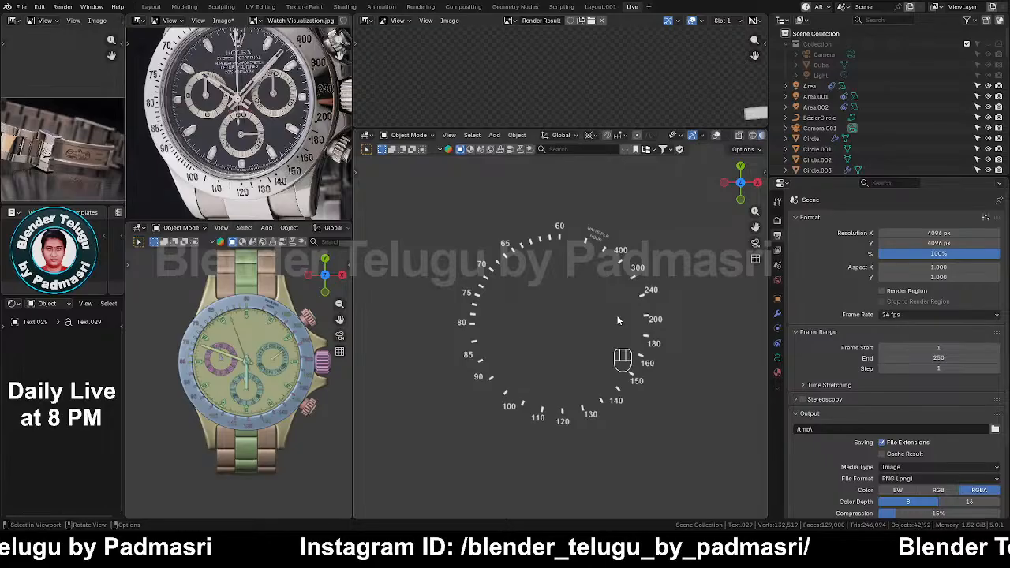
Step: Render a viewport preview of the isolated tachymeter markings and show the Render Result full screen
key("q")
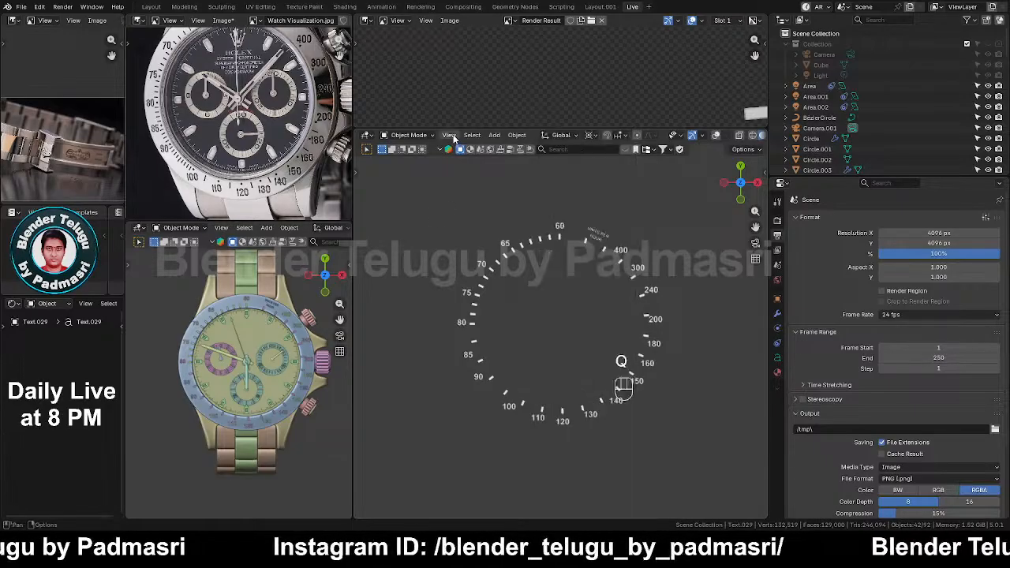
left_click(448, 135)
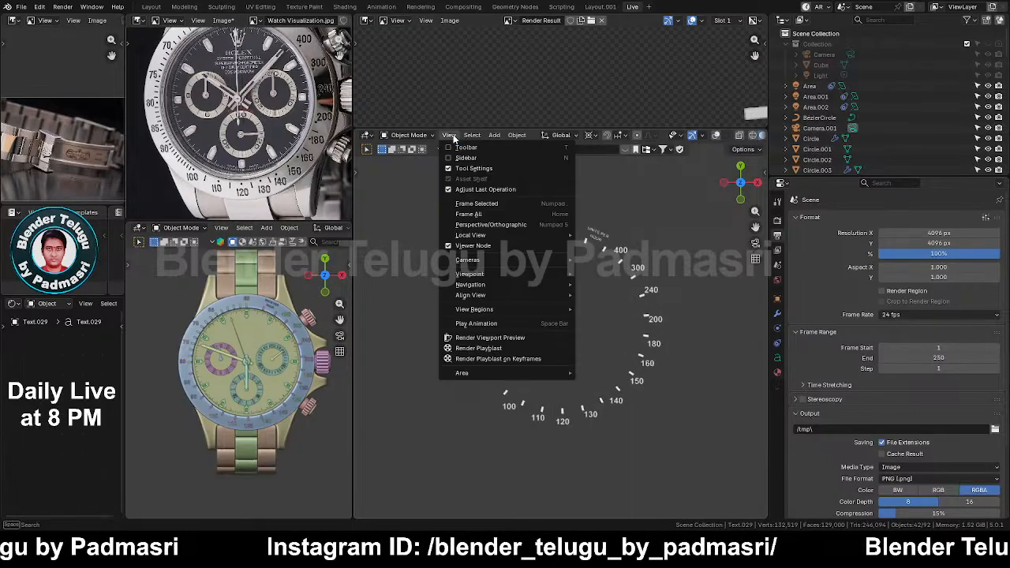
left_click(488, 339)
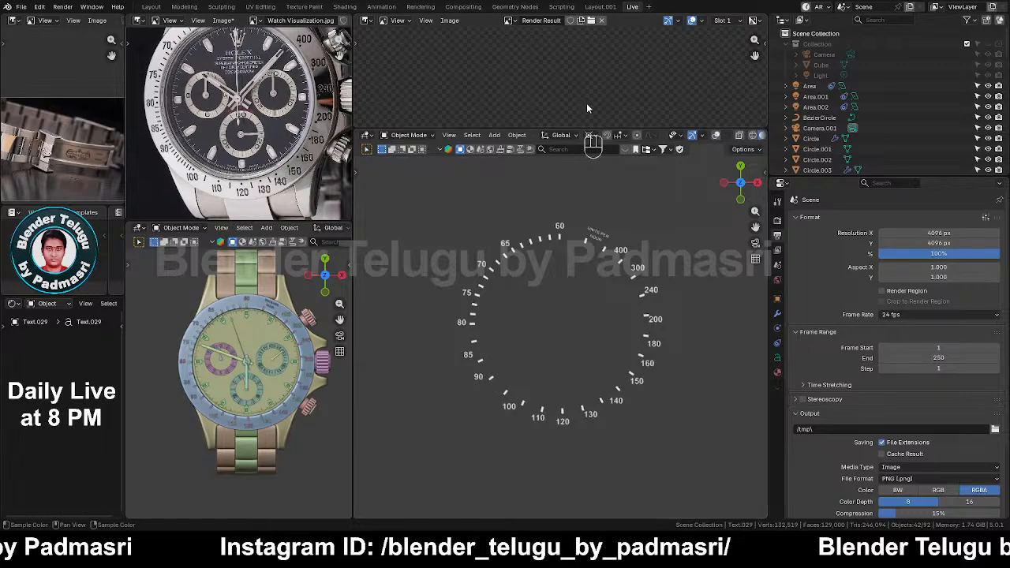
scroll(586, 103, "down", 4)
key("ctrl+space")
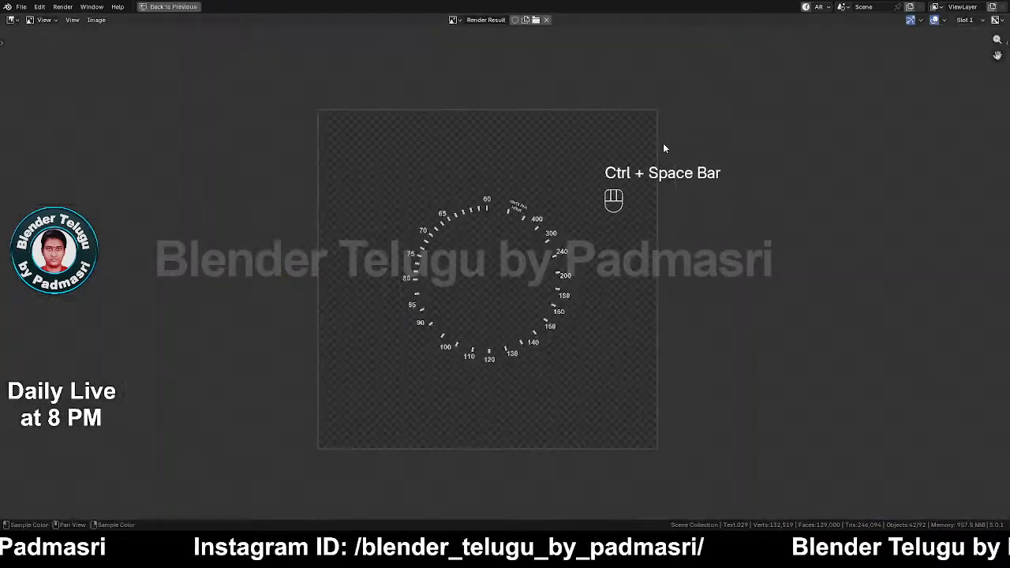
Step: Examine the rendered numbers and ticks up close for edge sharpness, including the 240 and 300 area and the full ring
scroll(612, 350, "up", 3)
scroll(612, 349, "up", 8)
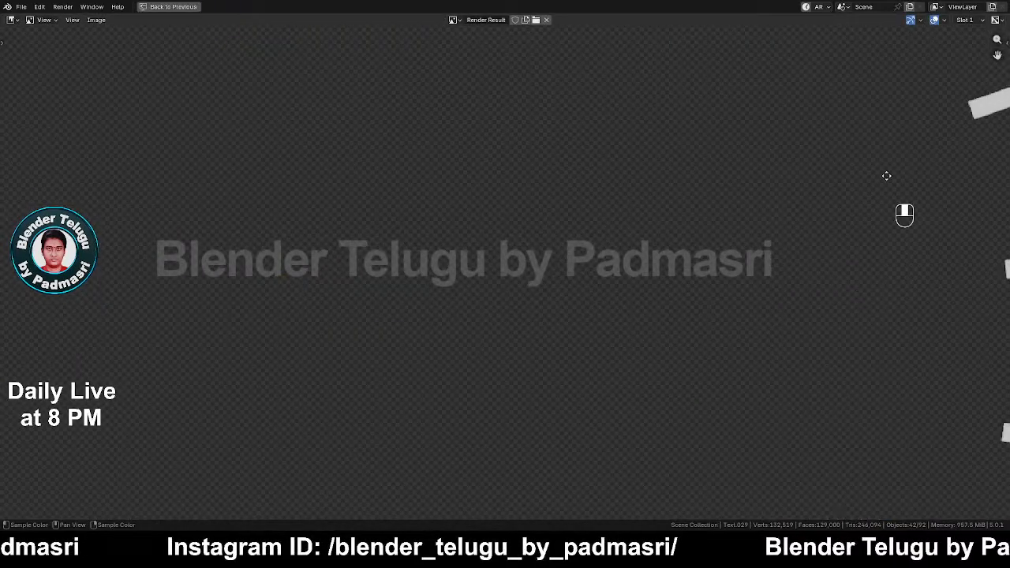
scroll(564, 300, "up", 2)
scroll(757, 239, "down", 9)
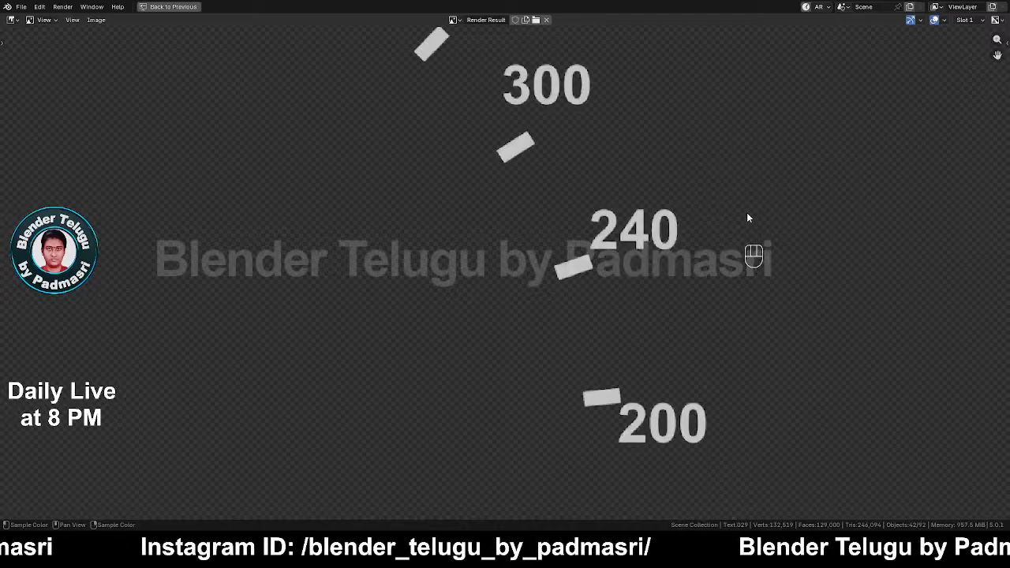
scroll(622, 266, "up", 5)
scroll(622, 266, "down", 5)
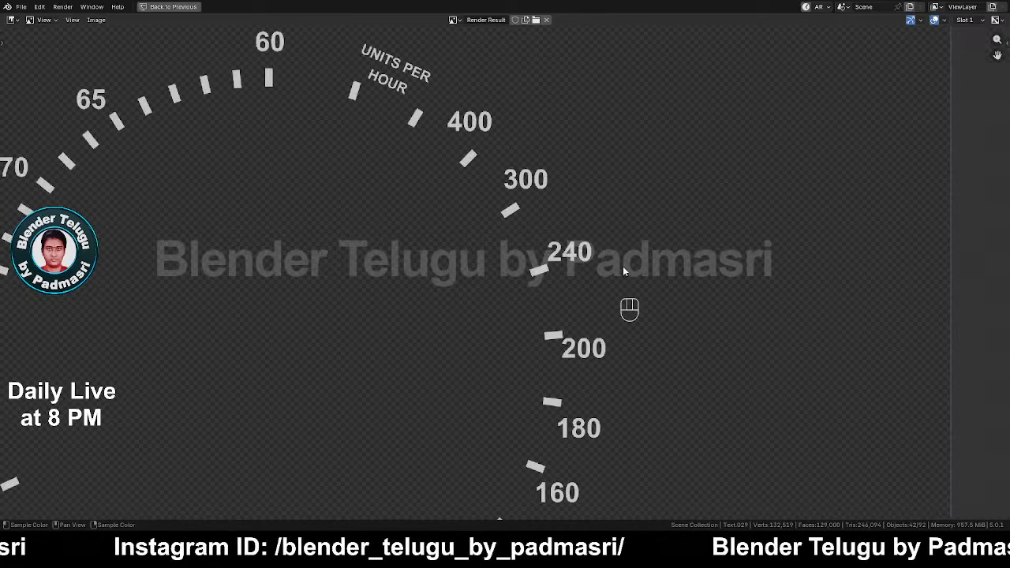
scroll(521, 327, "down", 4)
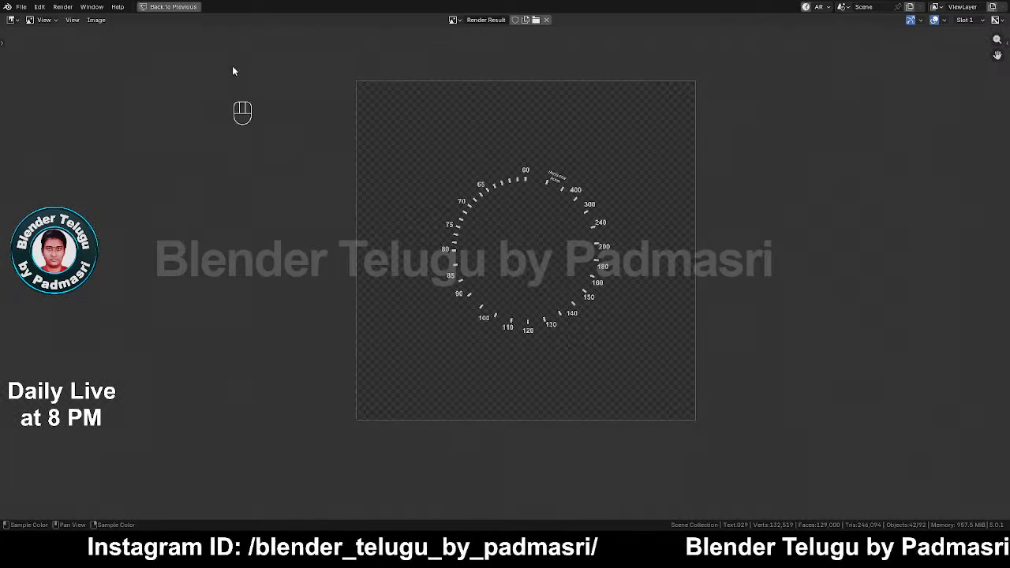
Step: Save the rendered markings image to disk and return to the multi-area workspace layout
left_click(98, 20)
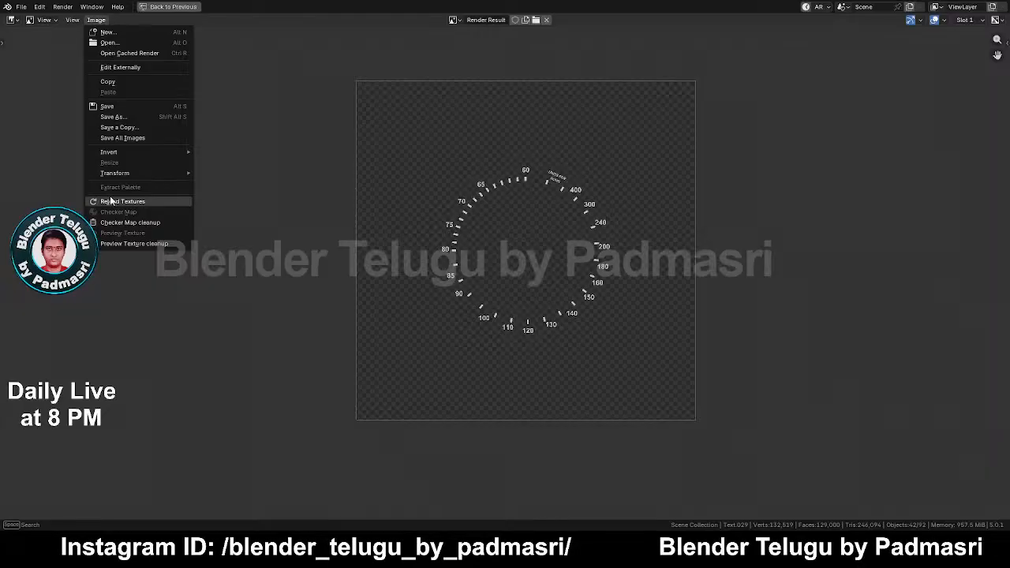
left_click(120, 103)
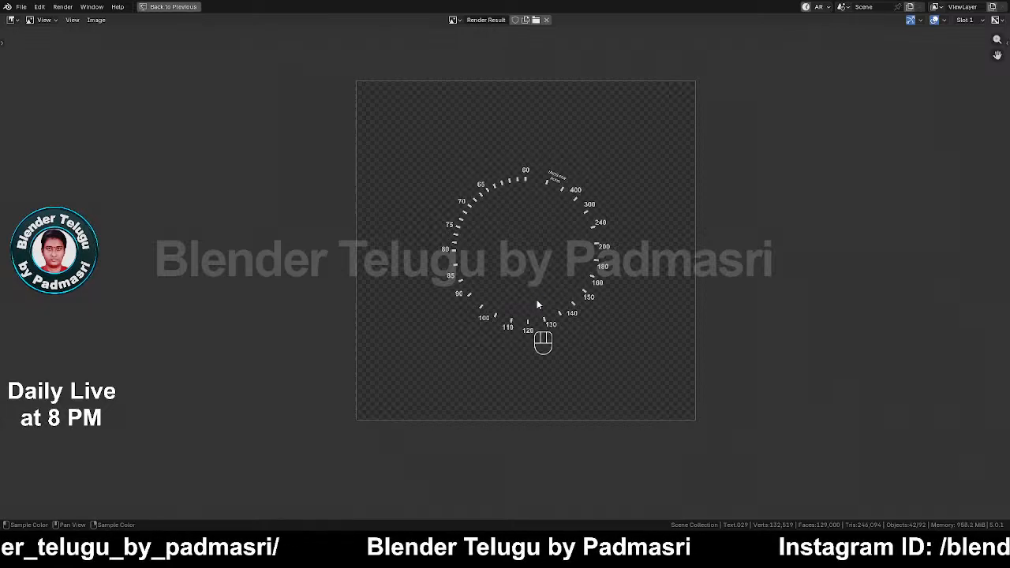
key("ctrl+space")
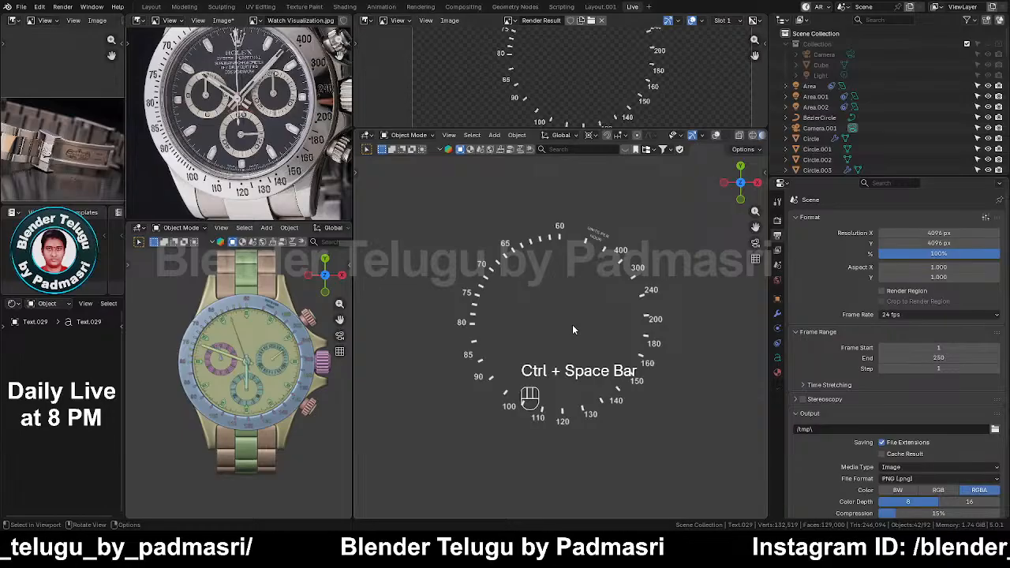
Step: Show the viewport overlays again and move all the selected markings into a new collection named Bump, saving the file
key("shift+alt+z")
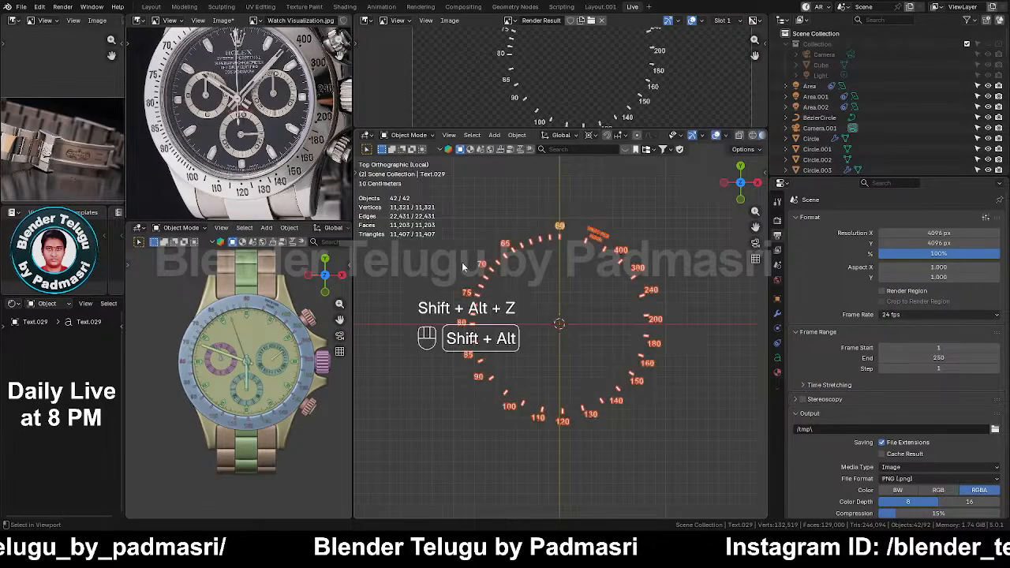
key("m")
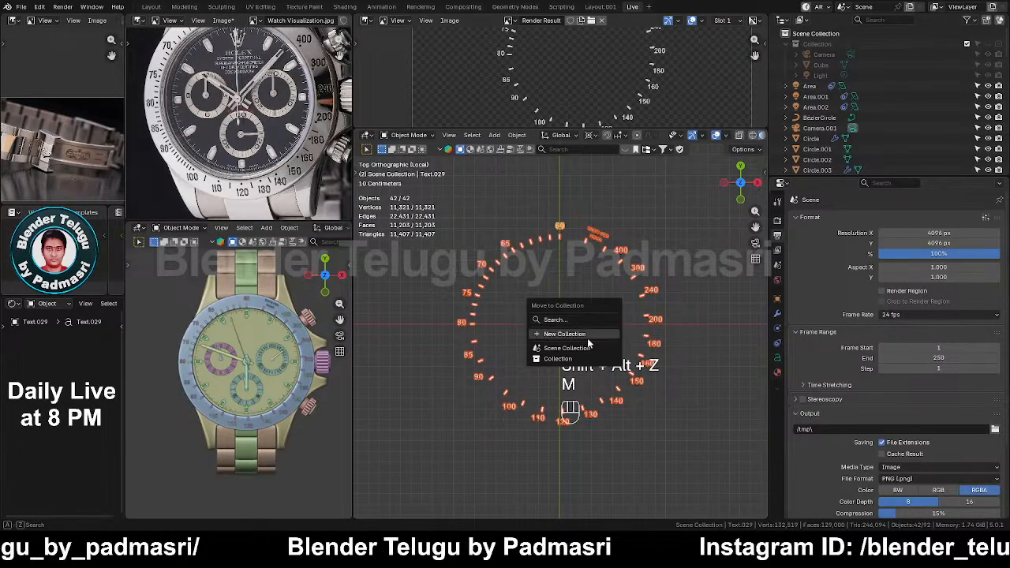
left_click(574, 332)
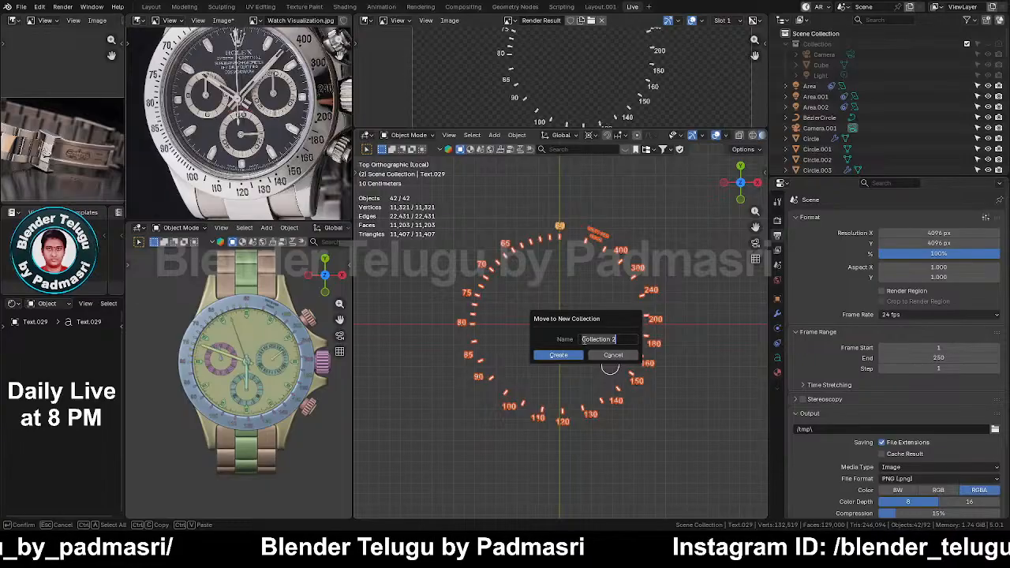
type("Bump")
key("Return")
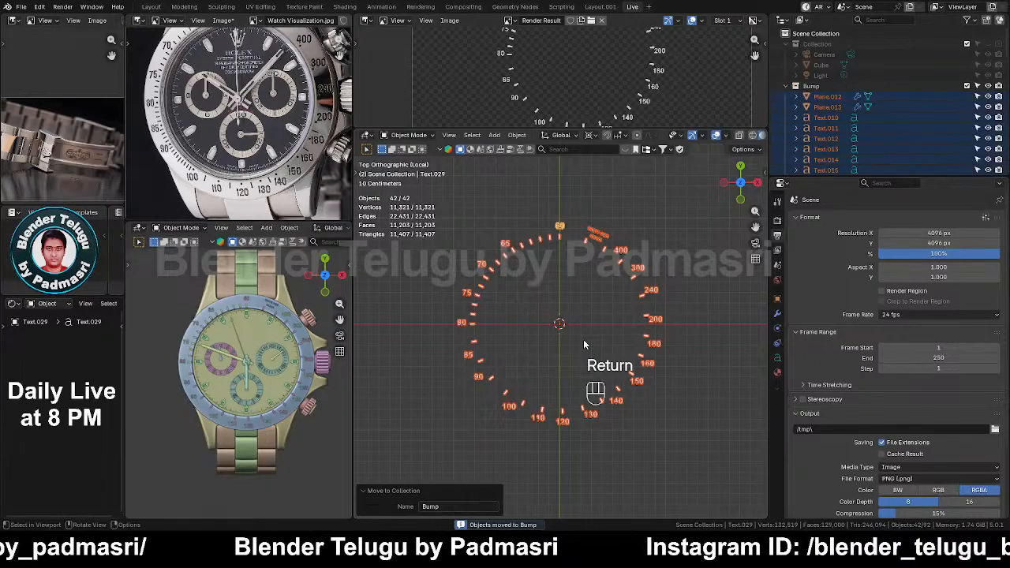
key("ctrl+s")
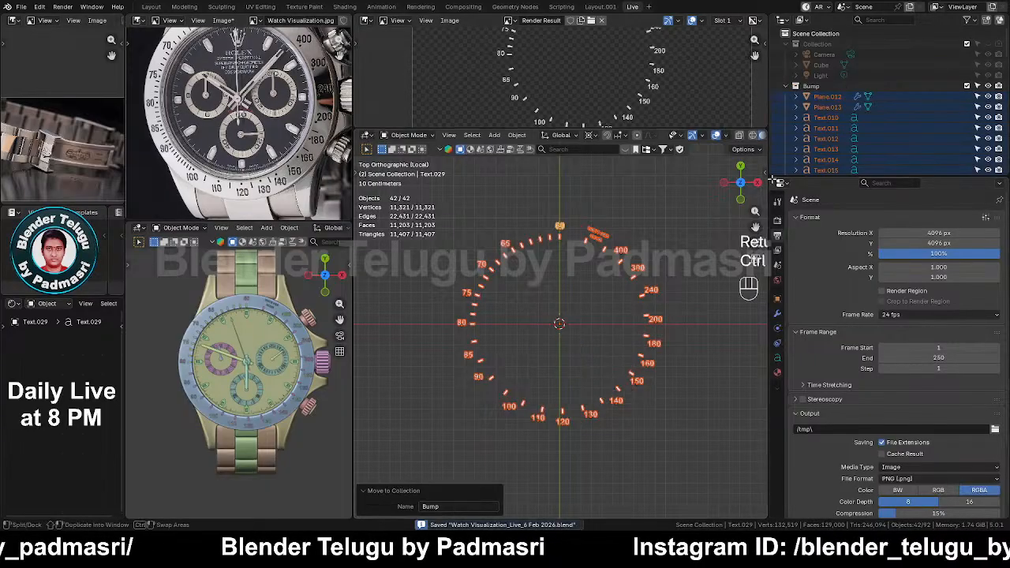
Step: Collapse the Bump collection, disable it in renders and hide it in the viewport, and save the file
left_click(785, 85)
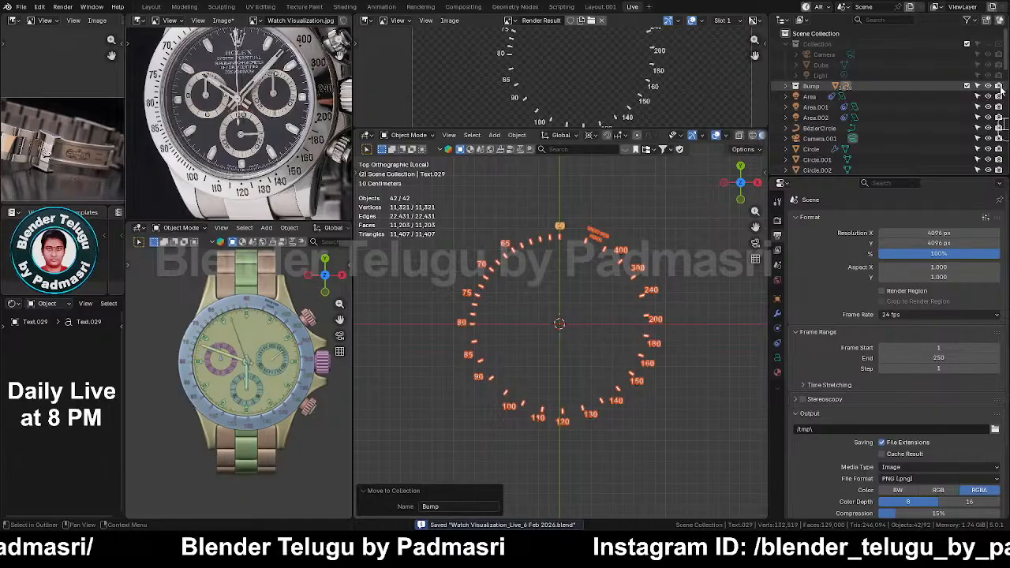
left_click(999, 86)
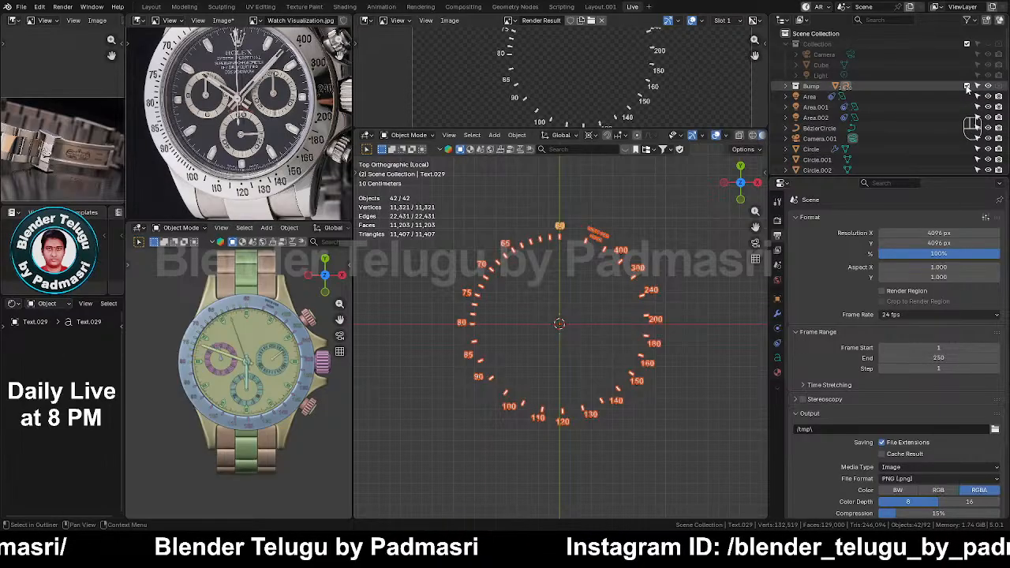
left_click(988, 87)
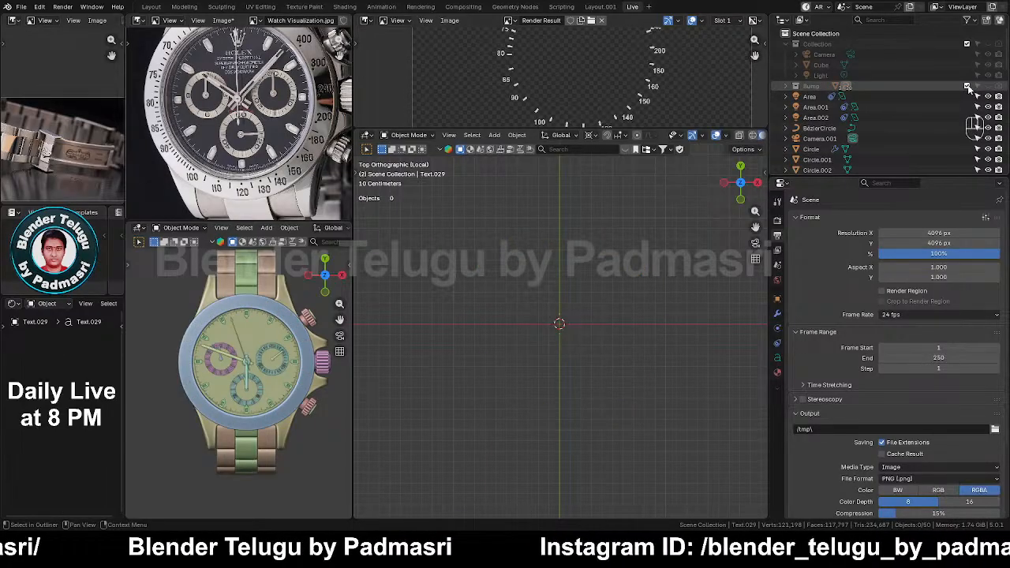
key("ctrl+s")
Step: Leave local view to show the whole watch from the top, and set the solid shading's lighting to Studio
key("KP_Divide")
key("KP_7")
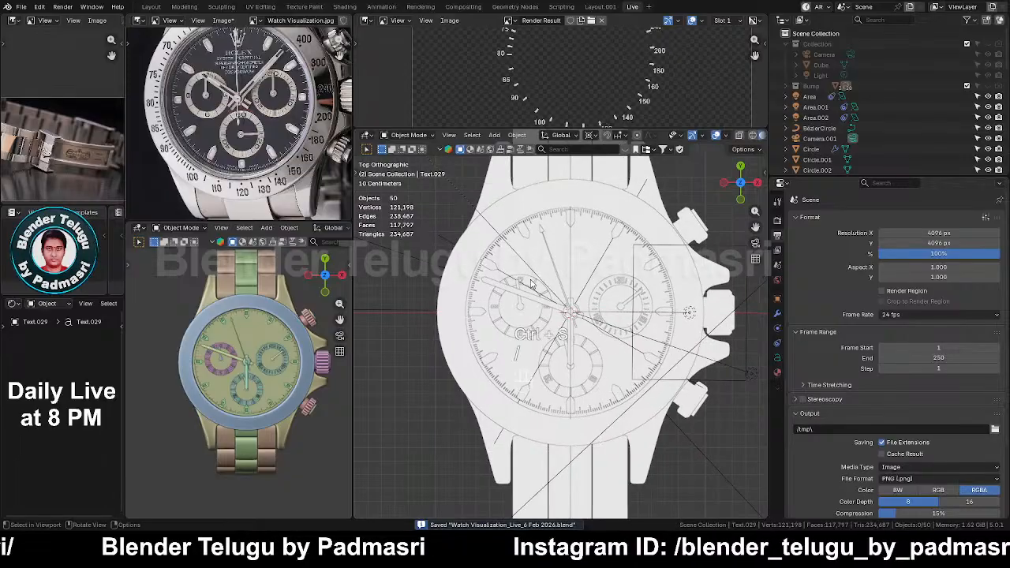
scroll(723, 138, "down", 2)
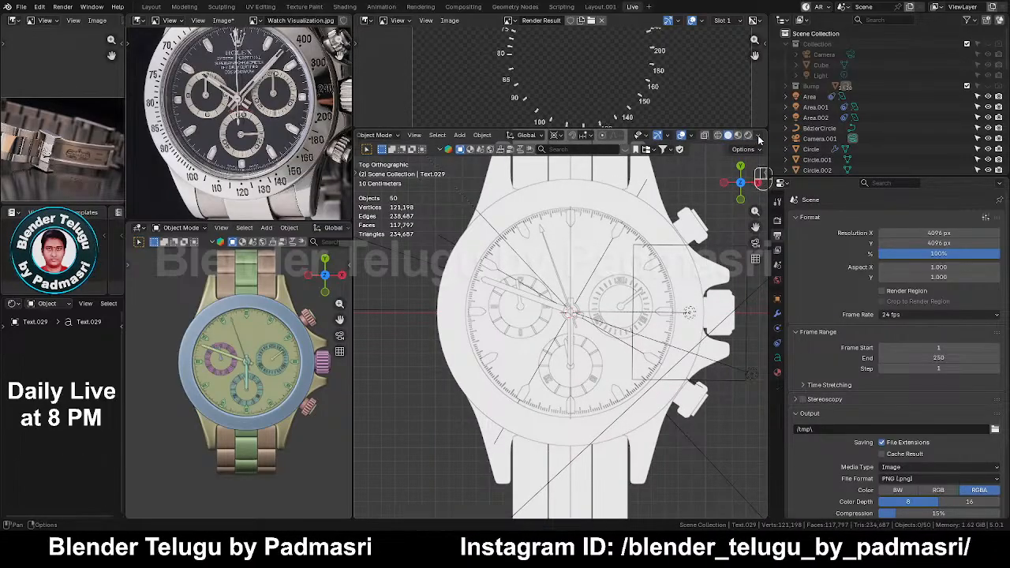
left_click(757, 136)
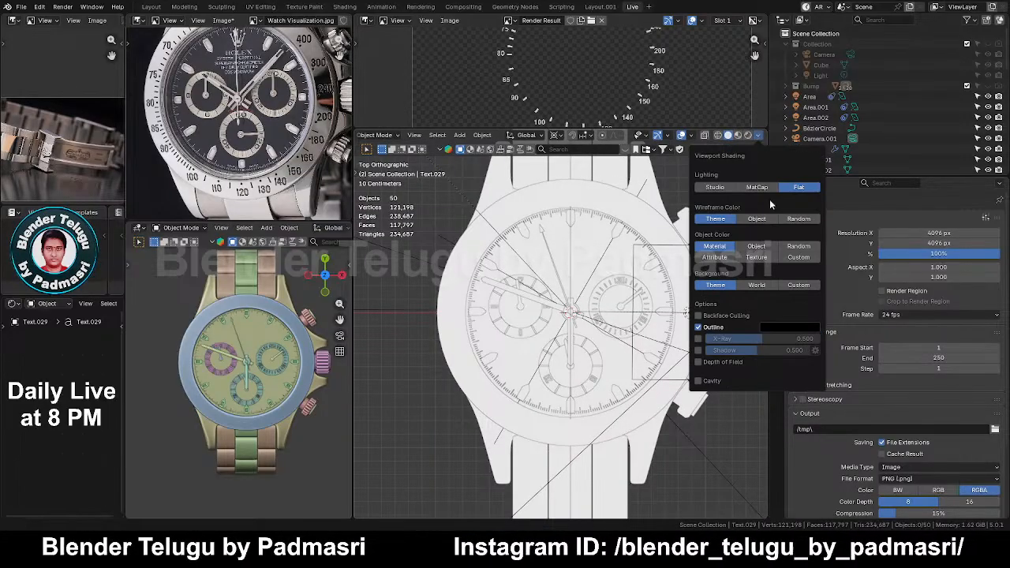
left_click(715, 187)
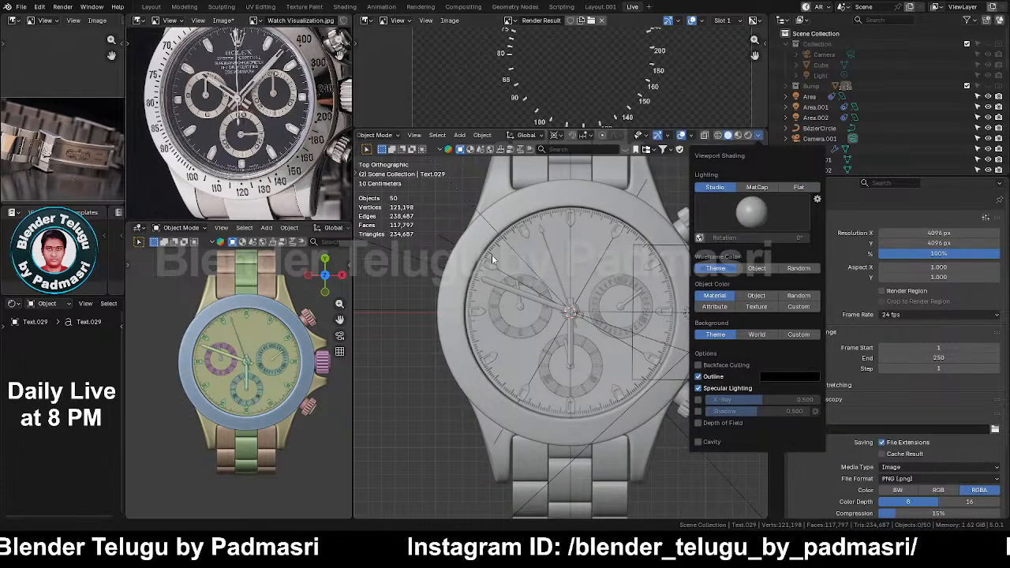
Step: Select the plain bezel ring, enter Edit Mode, and unlink the Render Result image to display the ring's UV layout
left_click(501, 222)
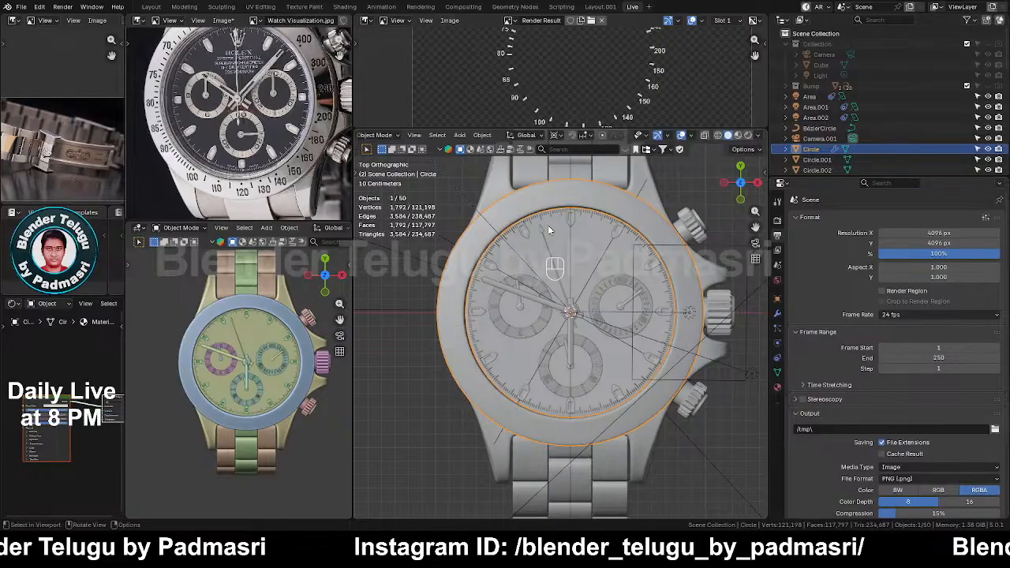
left_click(365, 20)
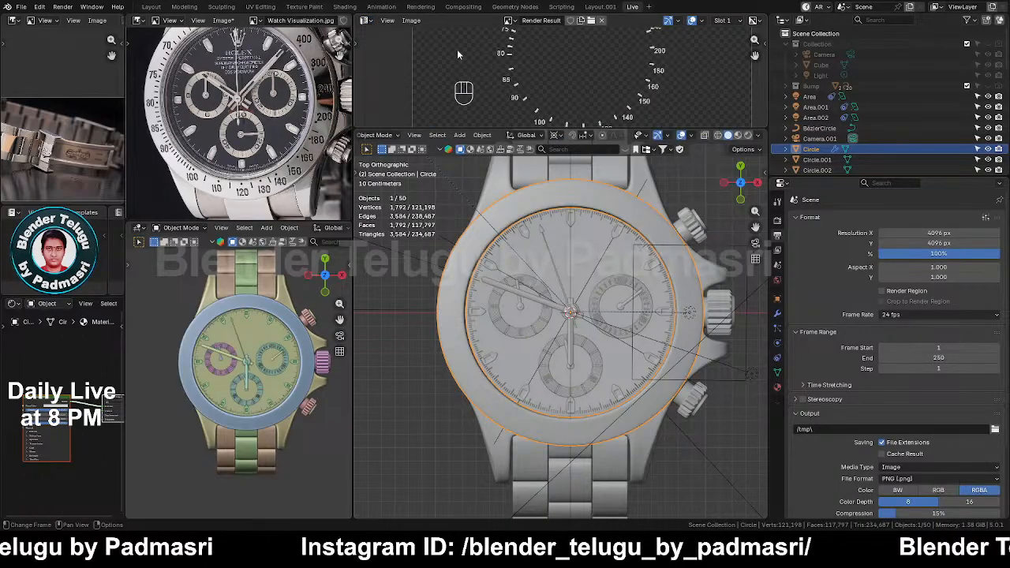
key("Tab")
scroll(556, 101, "down", 4)
scroll(558, 102, "down", 1)
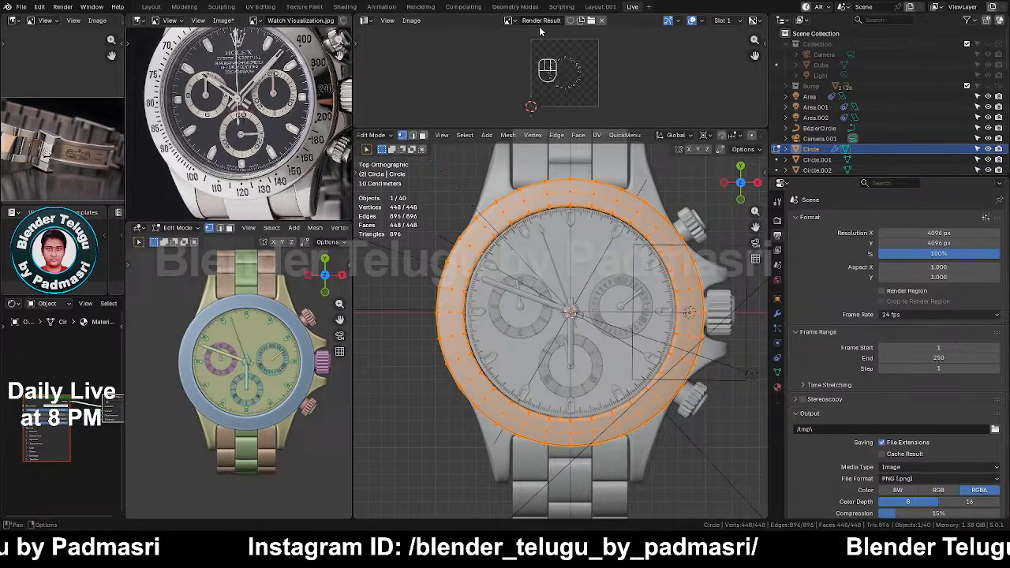
left_click(601, 20)
scroll(583, 55, "up", 12)
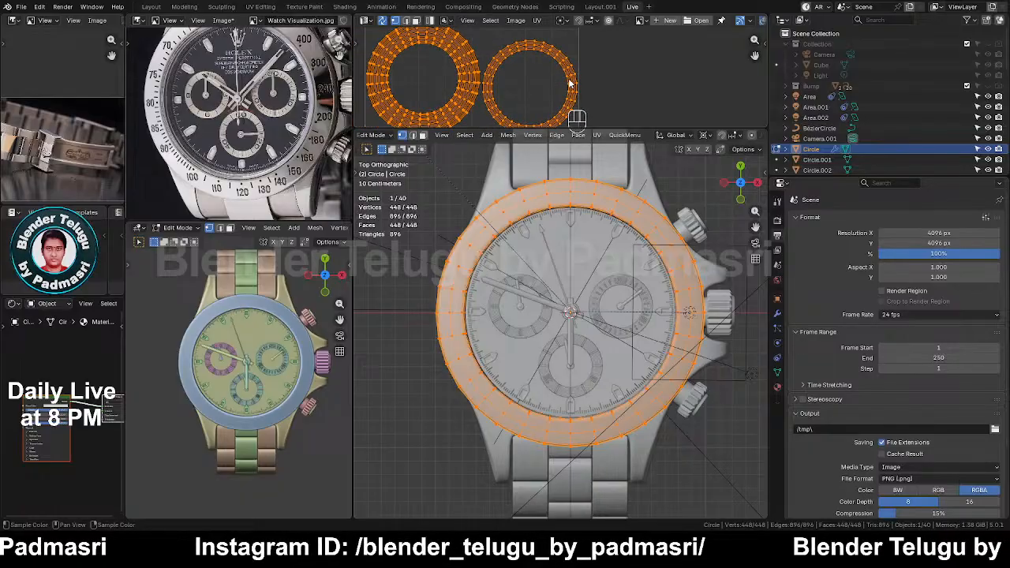
Step: Return the bezel ring to Object Mode and apply its Subdivision modifier
key("Tab")
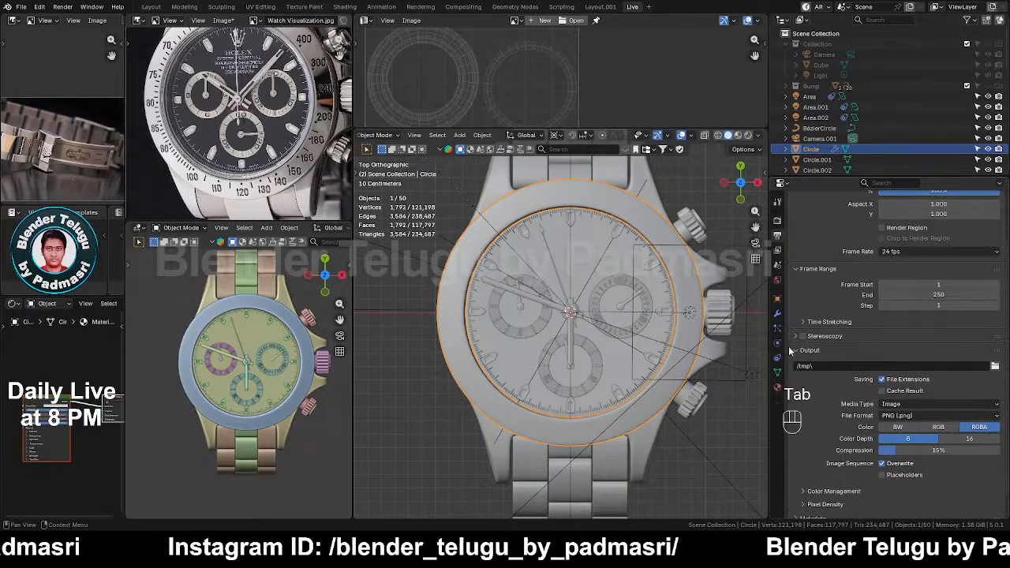
left_click(778, 313)
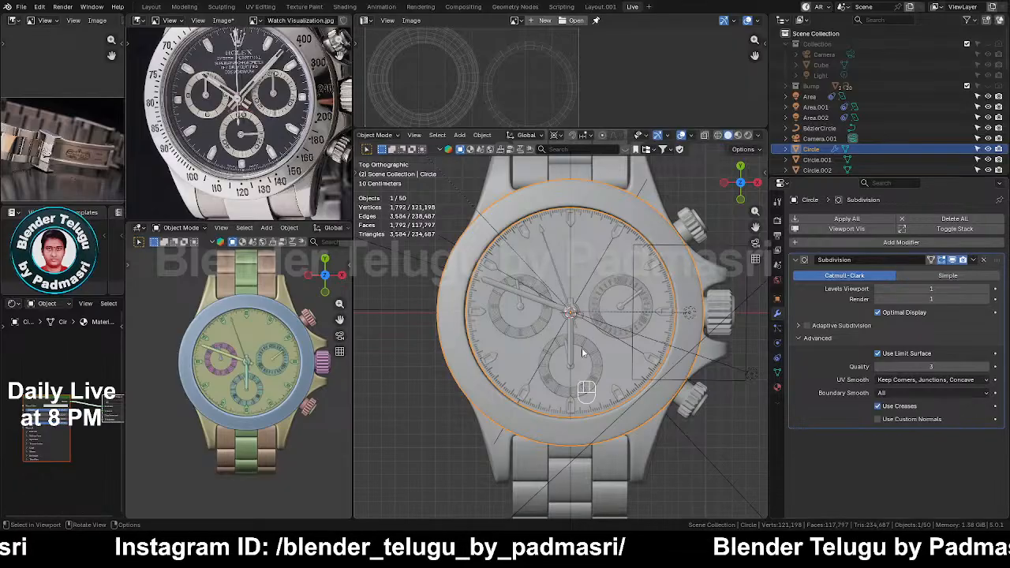
left_click(973, 260)
left_click(928, 280)
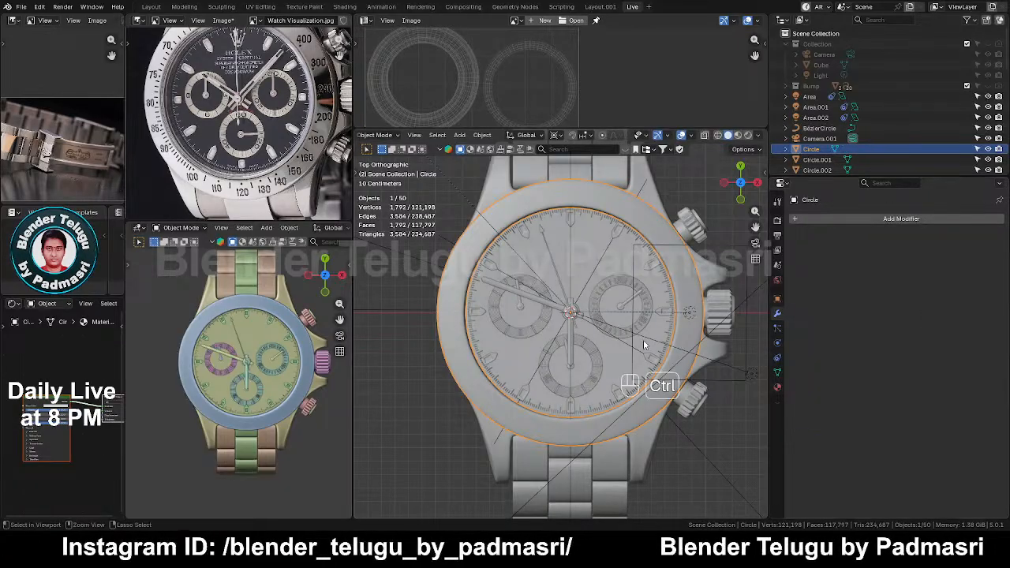
Step: Save the file, switch the large watch reference image view to the Shader Editor, and hide its sidebar
key("ctrl+s")
scroll(573, 247, "down", 2)
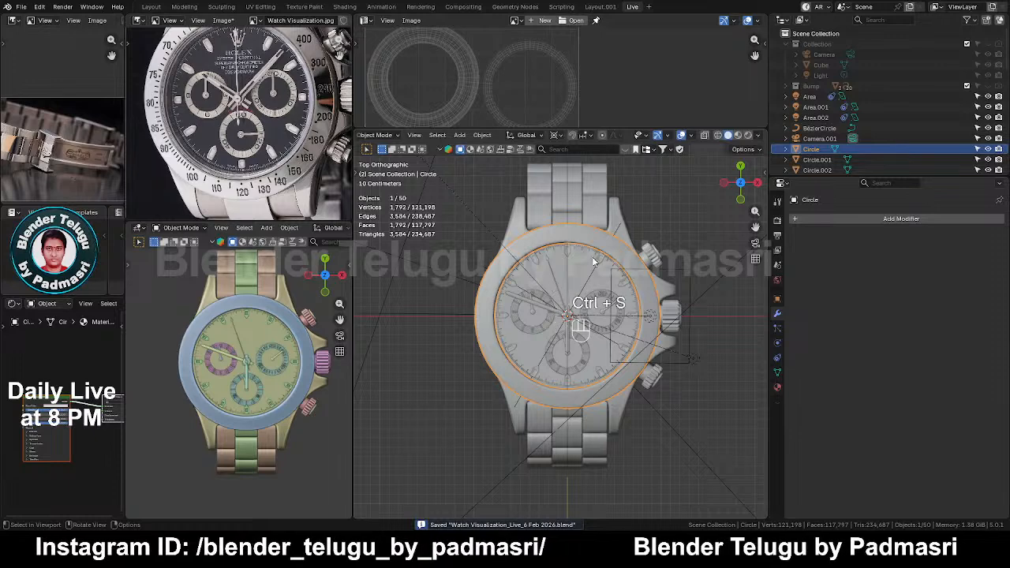
left_click(138, 19)
left_click(141, 116)
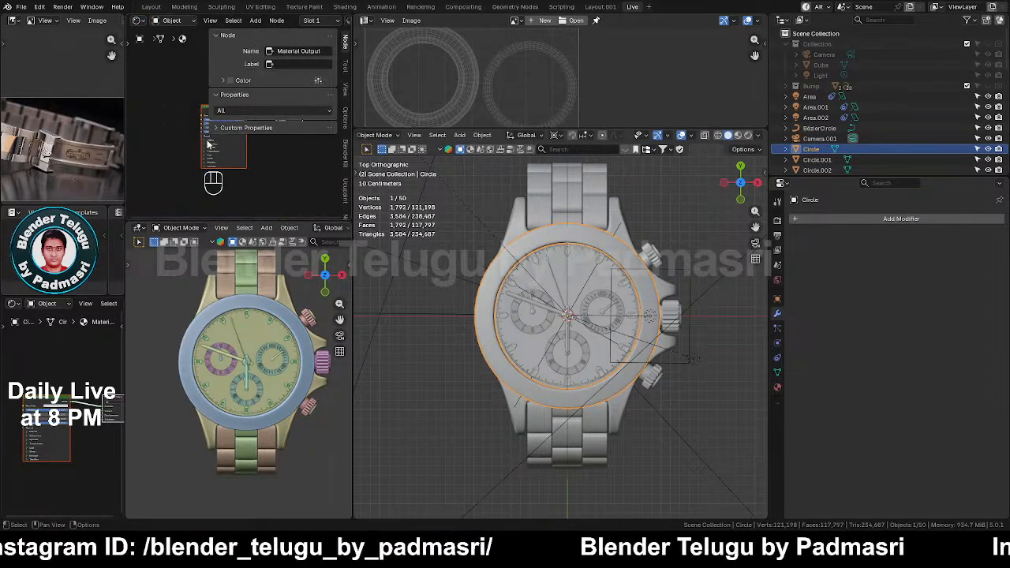
key("n")
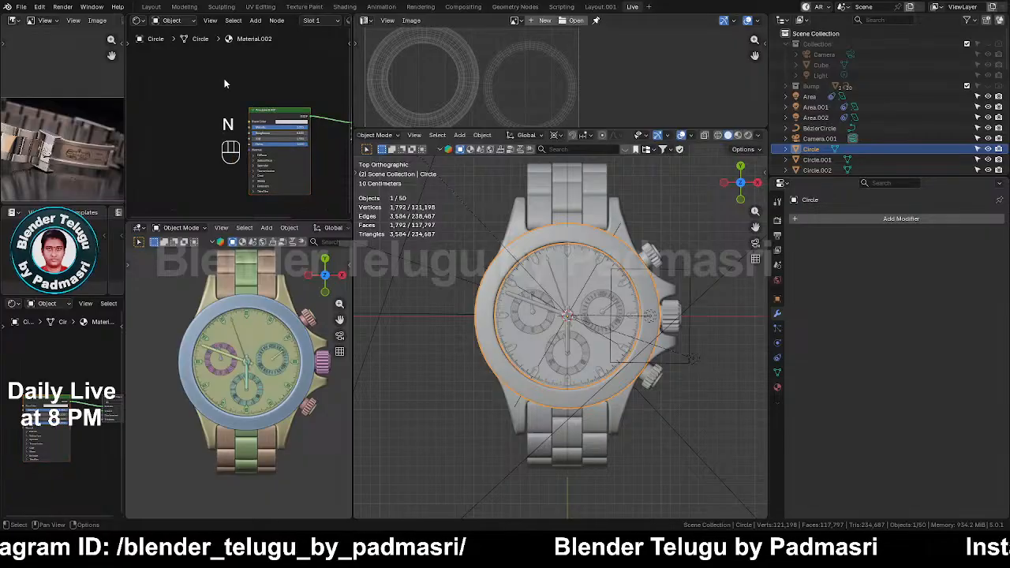
Step: Add an Image Texture node to the bezel ring's material, placed beside the Principled BSDF
key("shift+a")
left_click(225, 81)
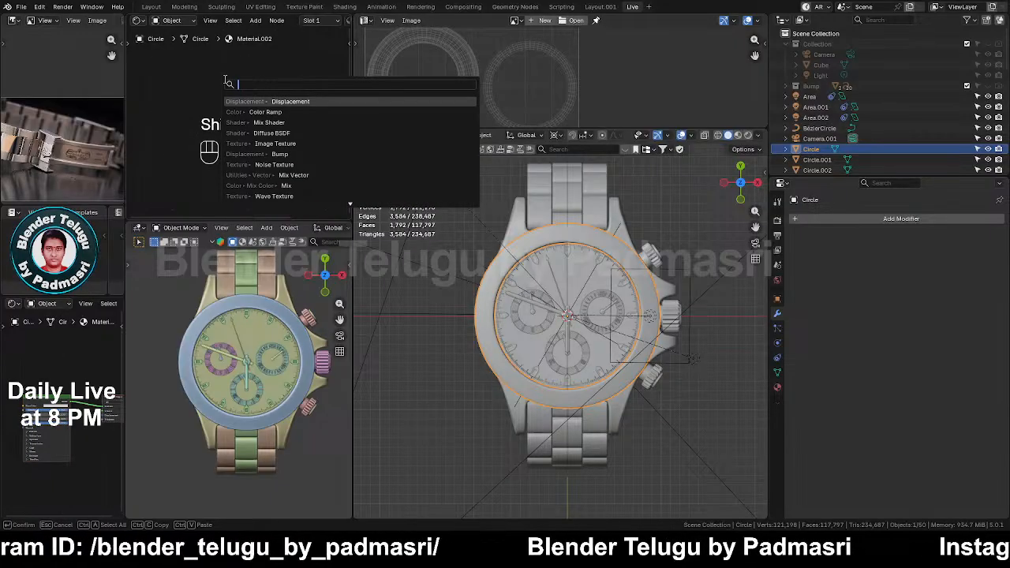
type("im")
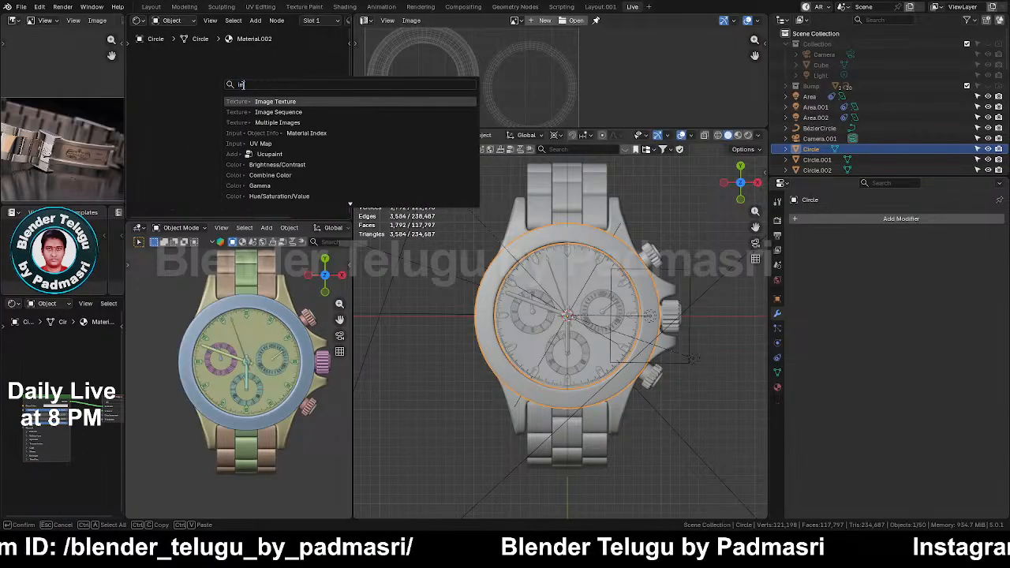
left_click(278, 101)
left_click(186, 98)
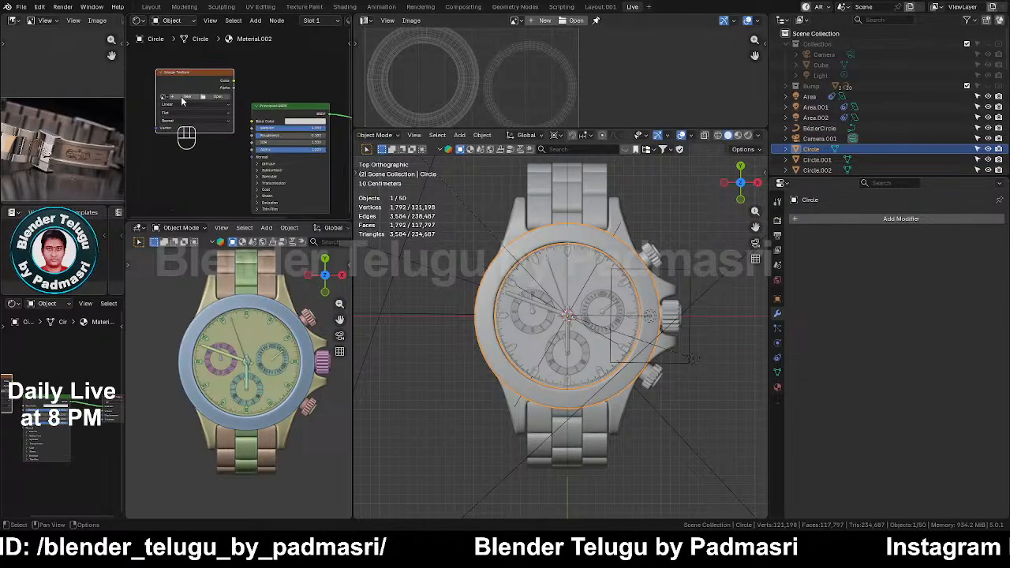
Step: Create a new image named Bump in the texture node, 2048 x 2048 px, with a fully transparent black color
left_click(184, 94)
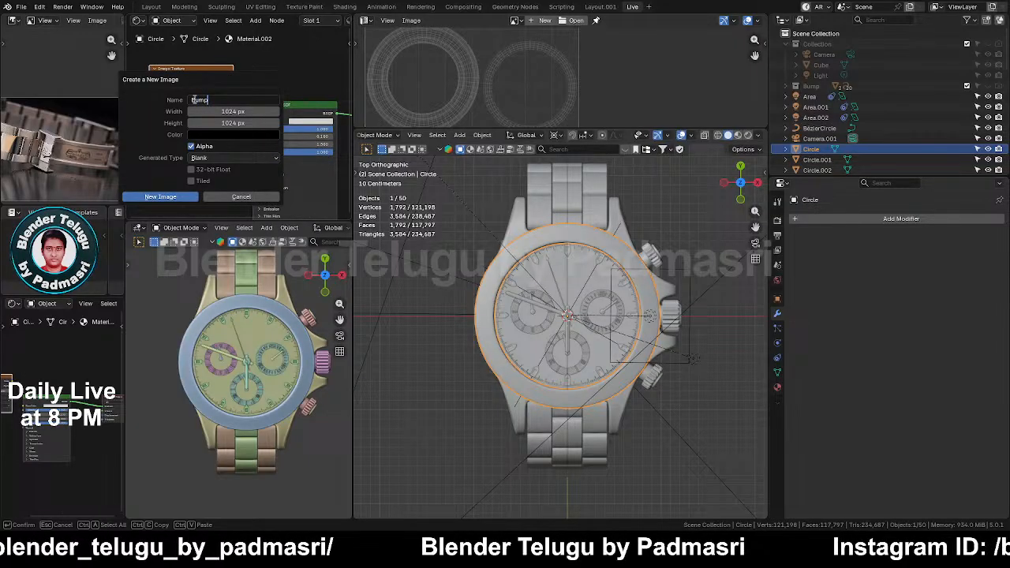
type("Bump")
key("Return")
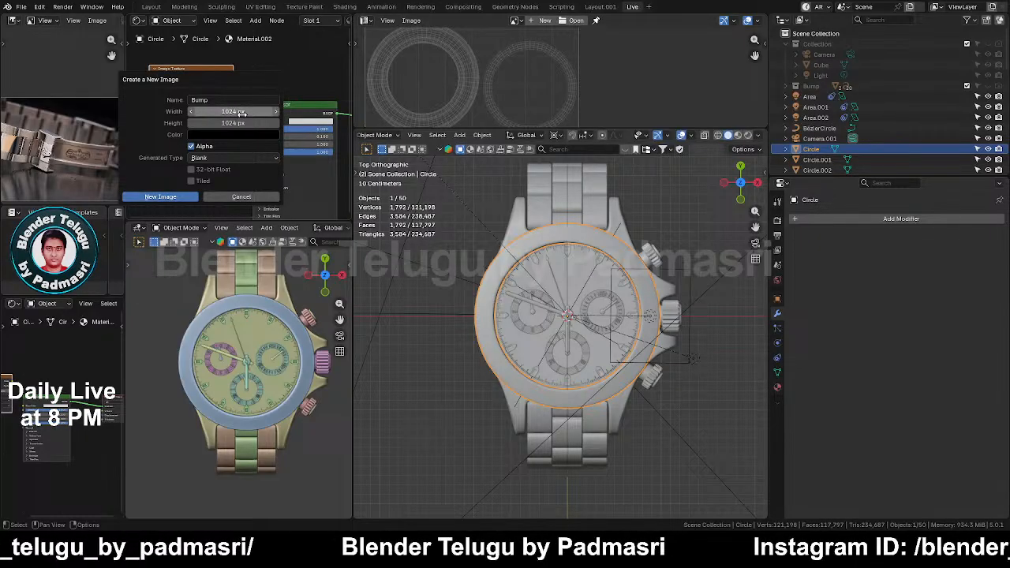
left_click(242, 112)
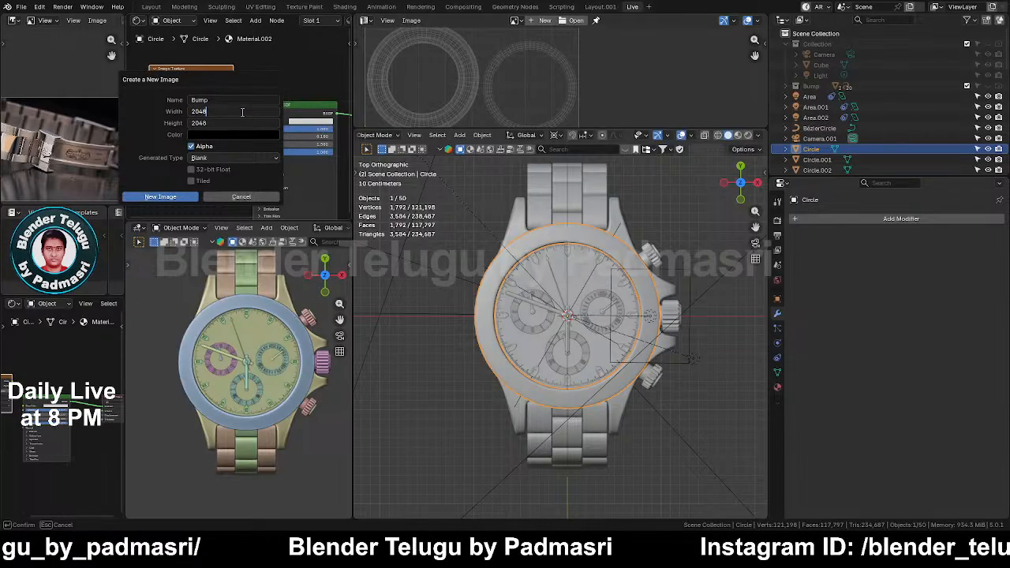
key("Return")
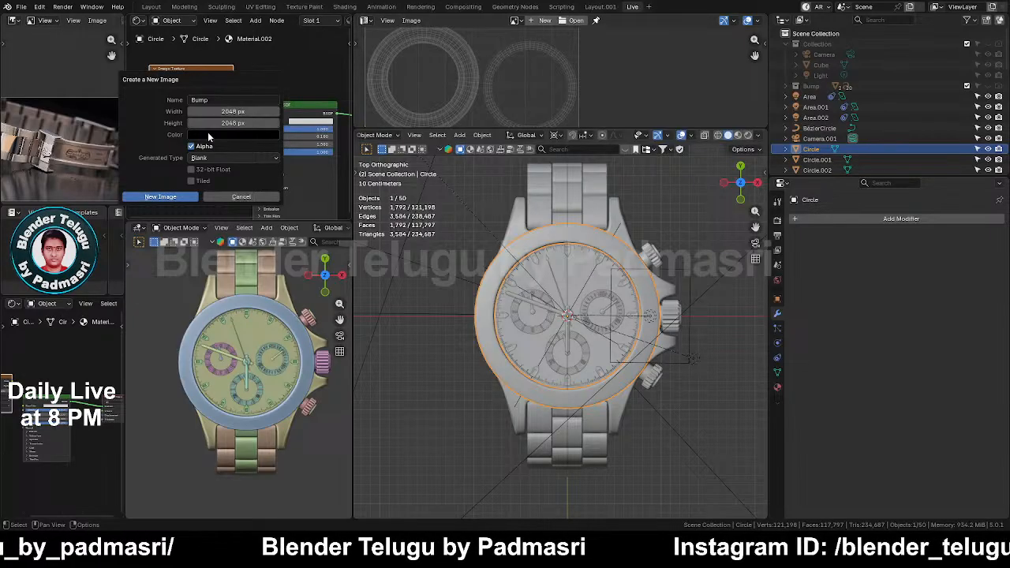
left_click(208, 136)
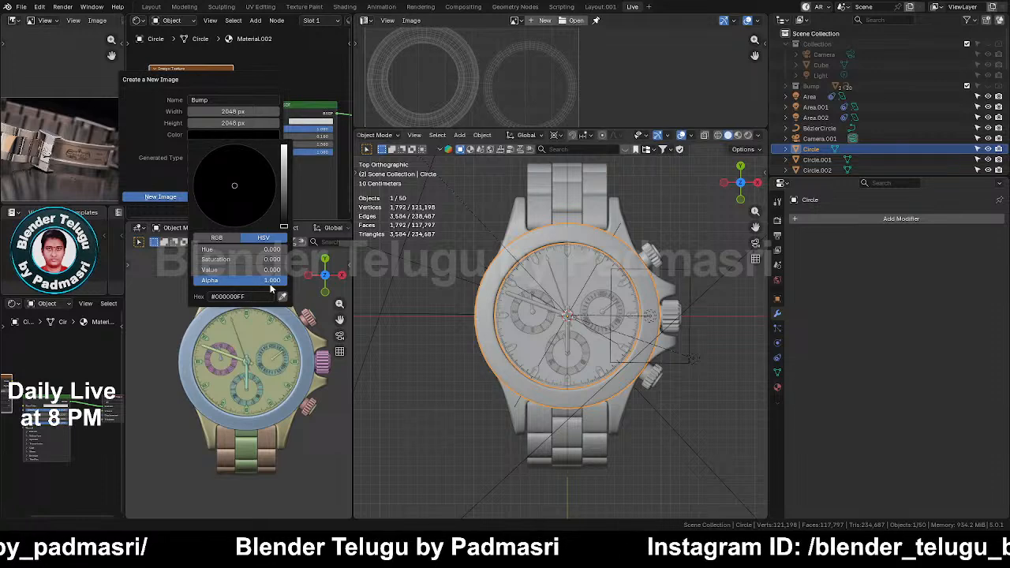
left_click_drag(278, 280, 193, 279)
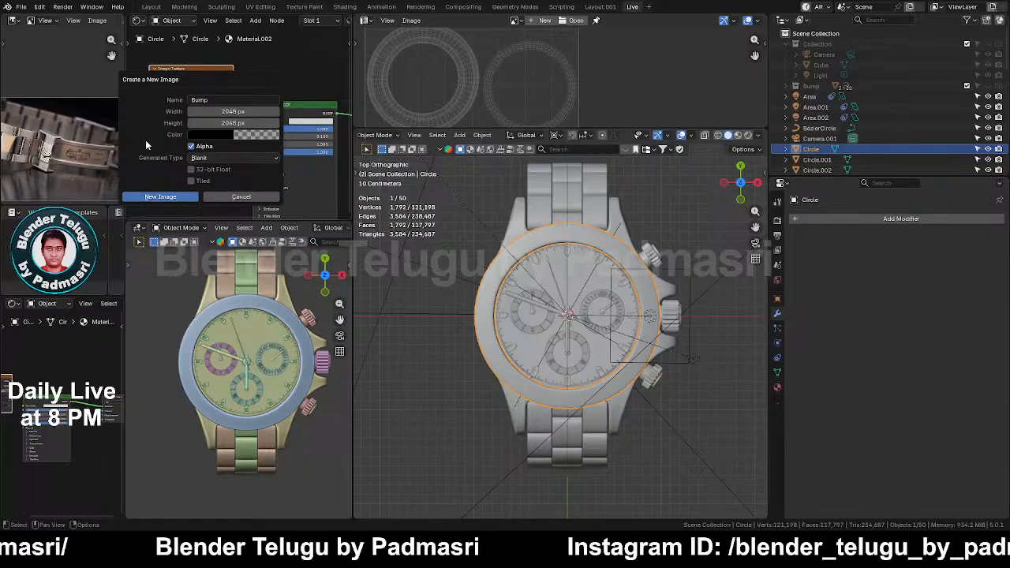
left_click(161, 197)
scroll(192, 150, "up", 2)
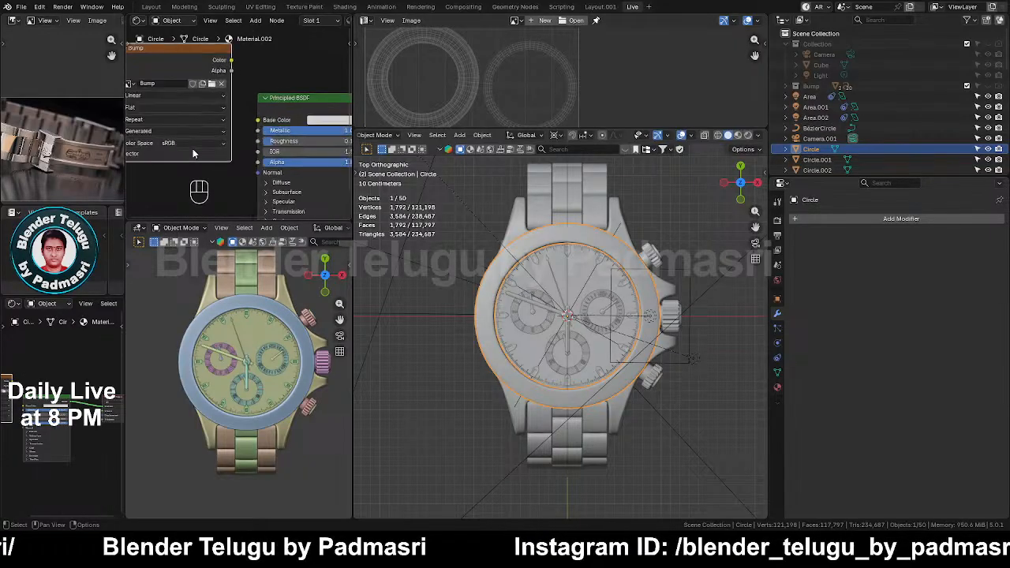
scroll(193, 149, "up", 1)
middle_click_drag(193, 149, 234, 141)
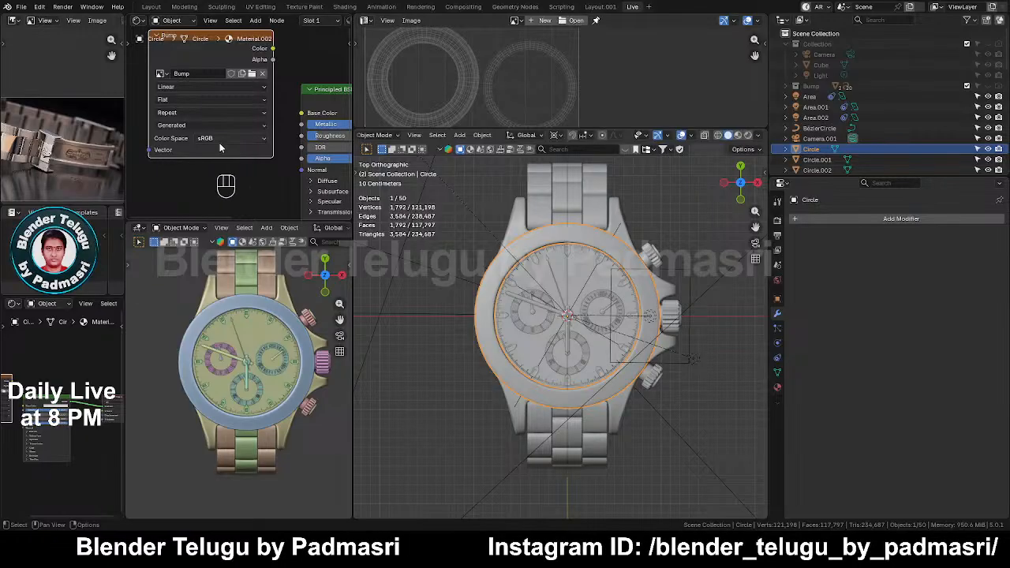
left_click(219, 139)
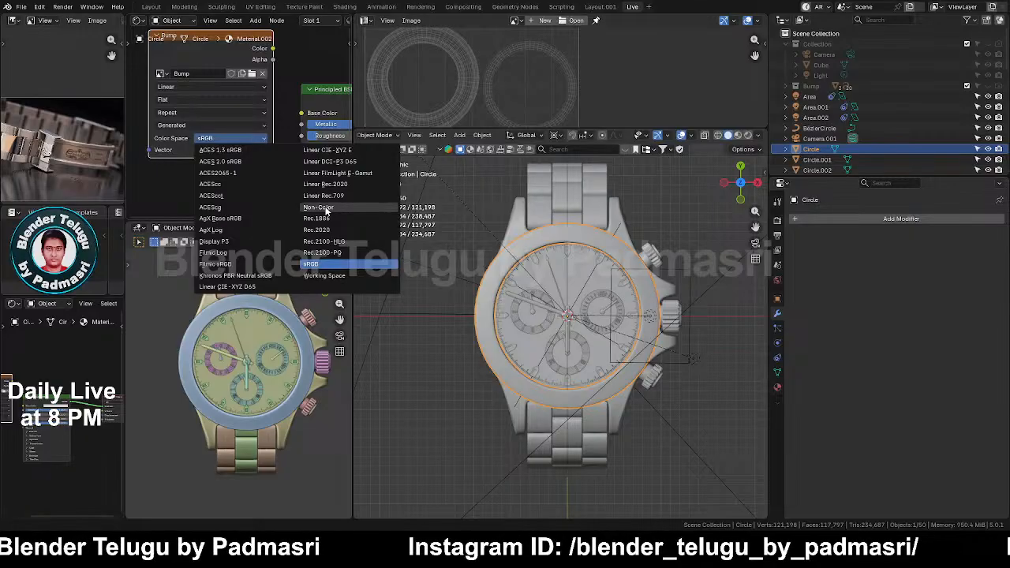
scroll(219, 52, "down", 1)
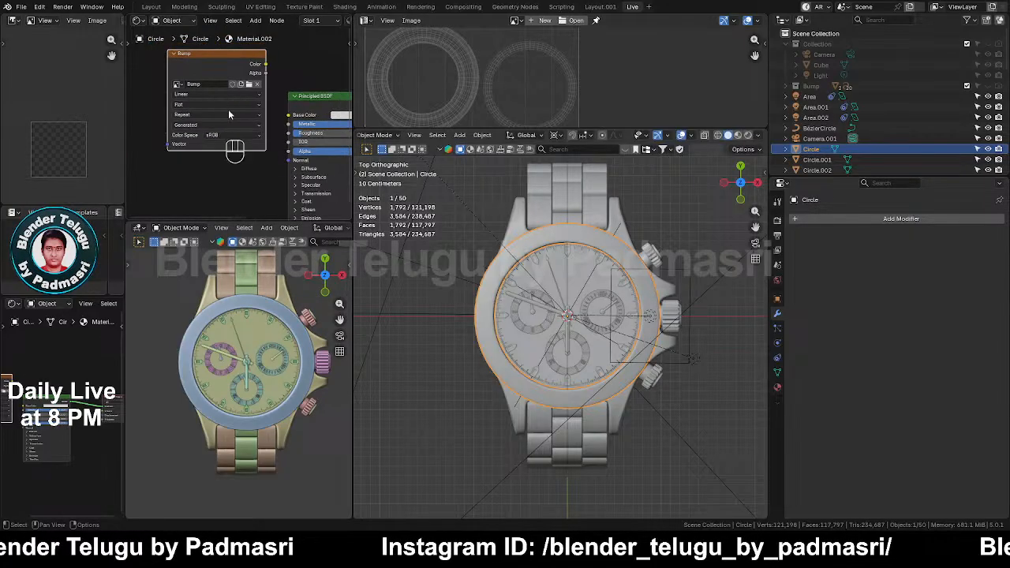
mouse_move(199, 73)
middle_mouse_down()
mouse_move(177, 84)
mouse_move(186, 80)
middle_mouse_up()
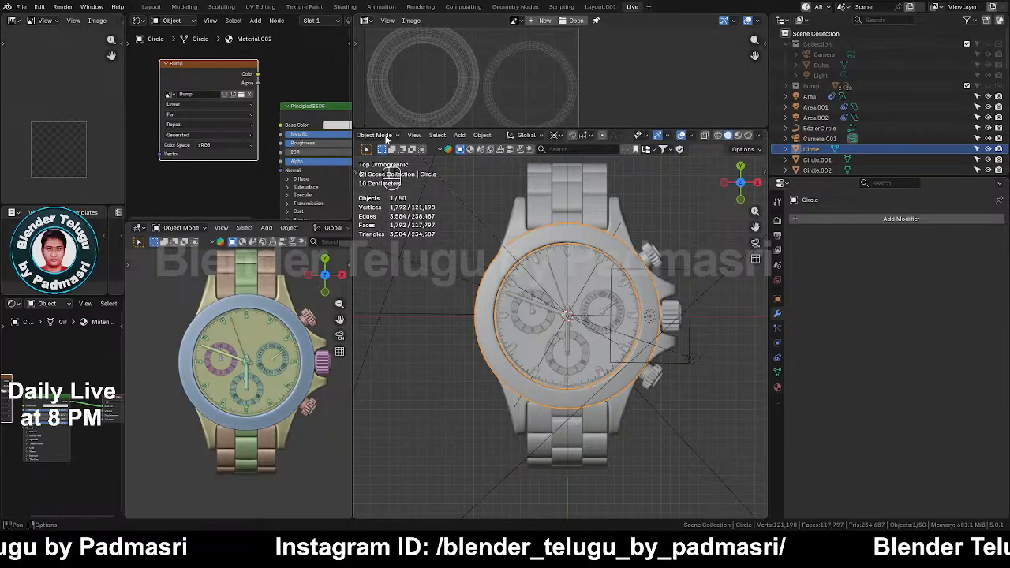
scroll(389, 140, "up", 2)
left_click(403, 135)
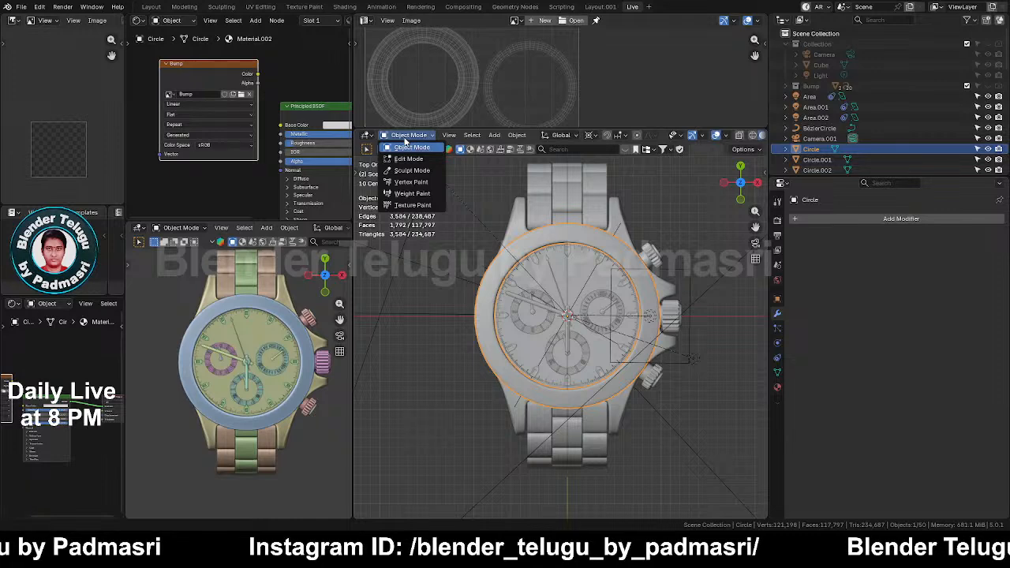
left_click(627, 255)
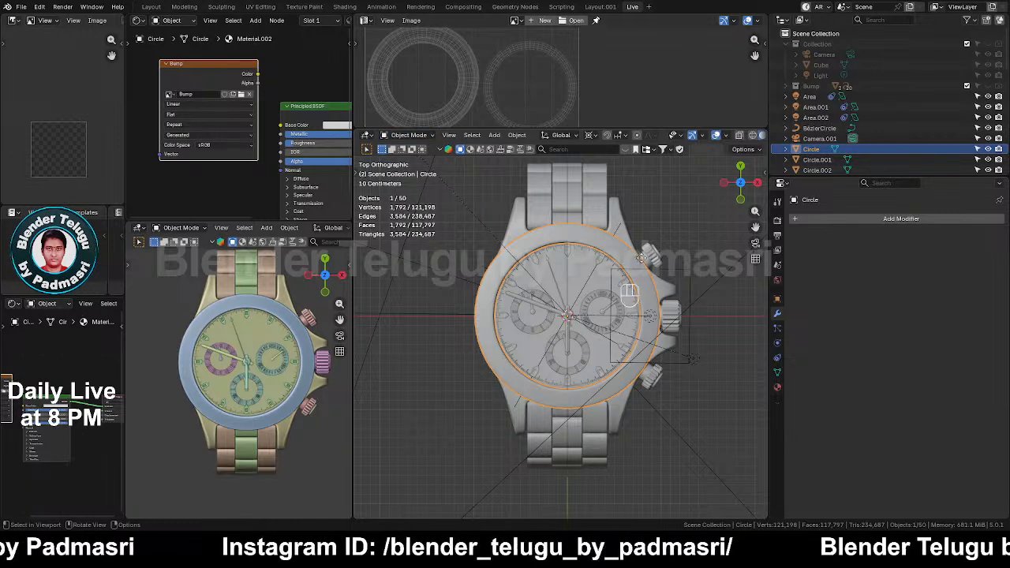
key("g")
key("g")
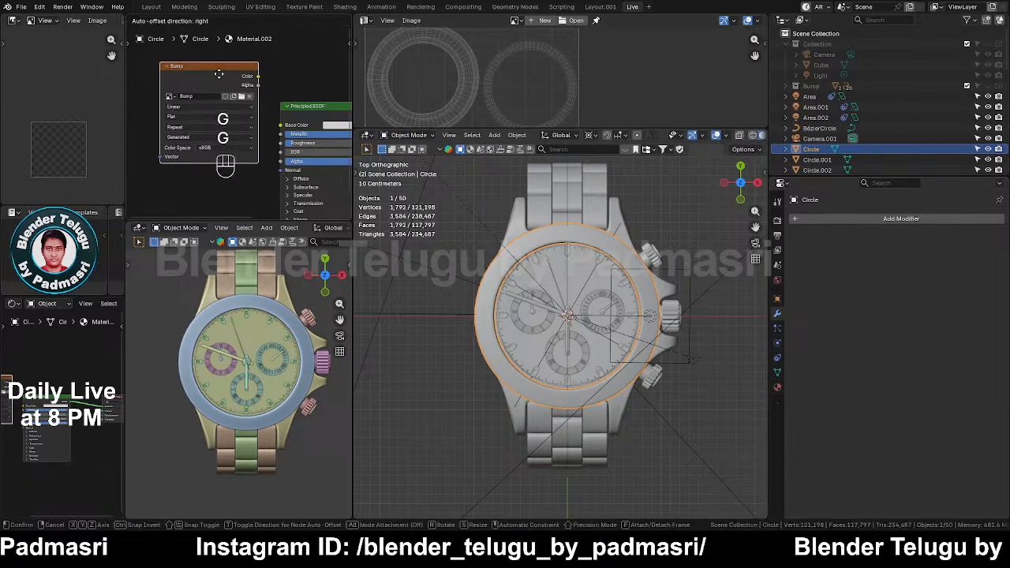
left_click(218, 72)
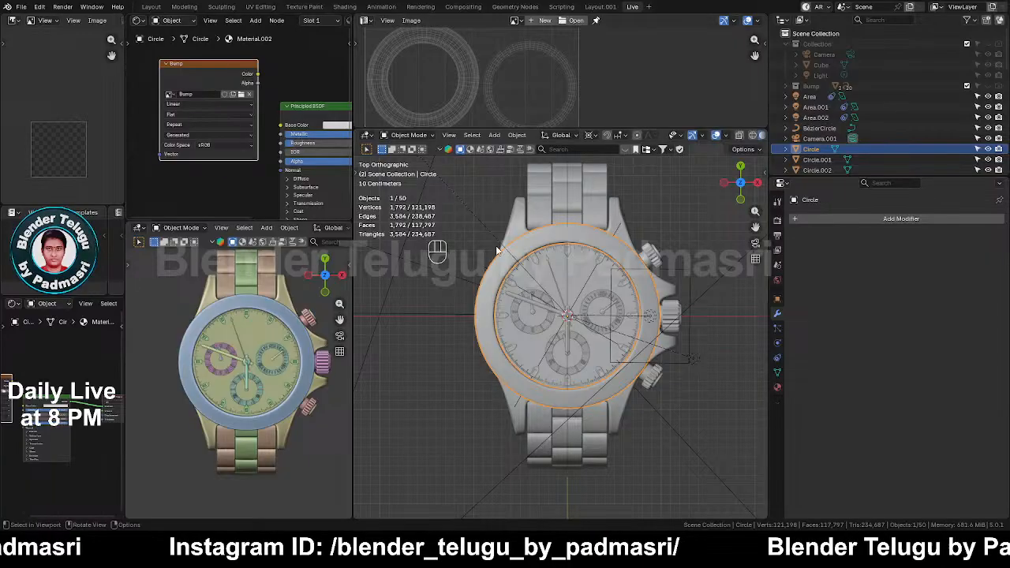
Step: Show the watch in Material Preview shading and set the Bump image's color space to Non-Color
key("z")
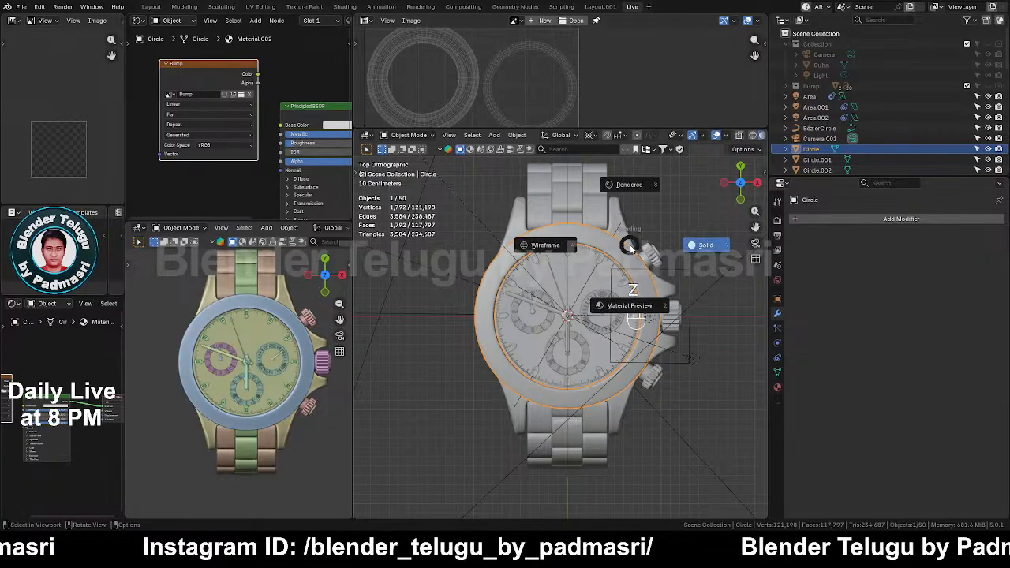
left_click(626, 314)
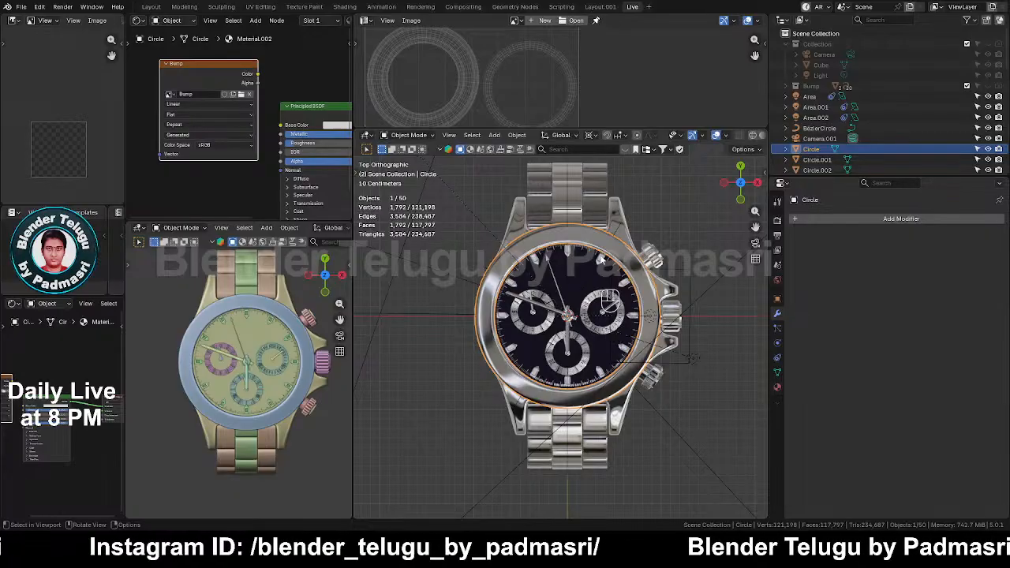
scroll(220, 109, "down", 2)
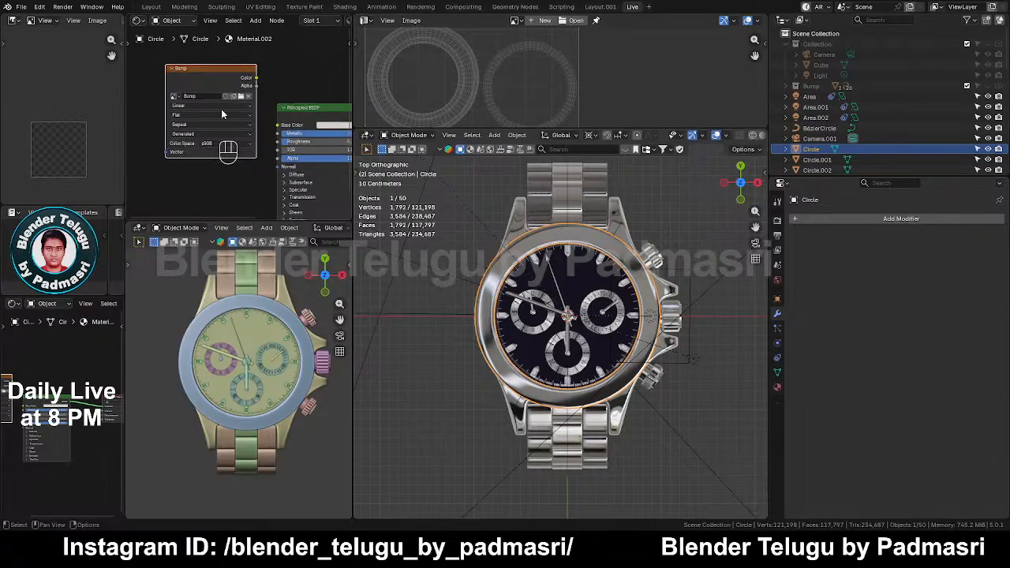
middle_click_drag(230, 114, 240, 90)
scroll(239, 139, "up", 3)
left_click(240, 117)
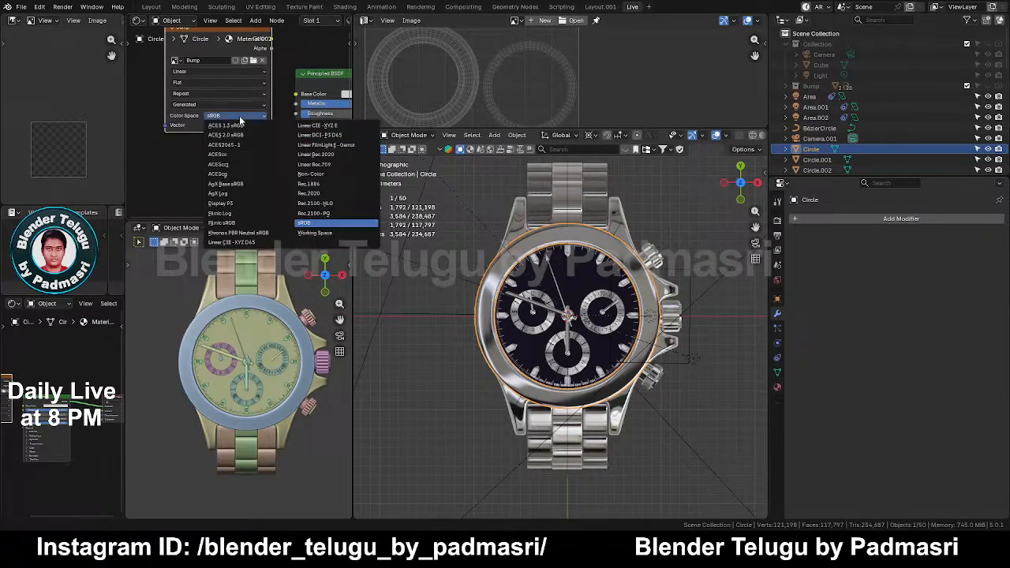
left_click(316, 175)
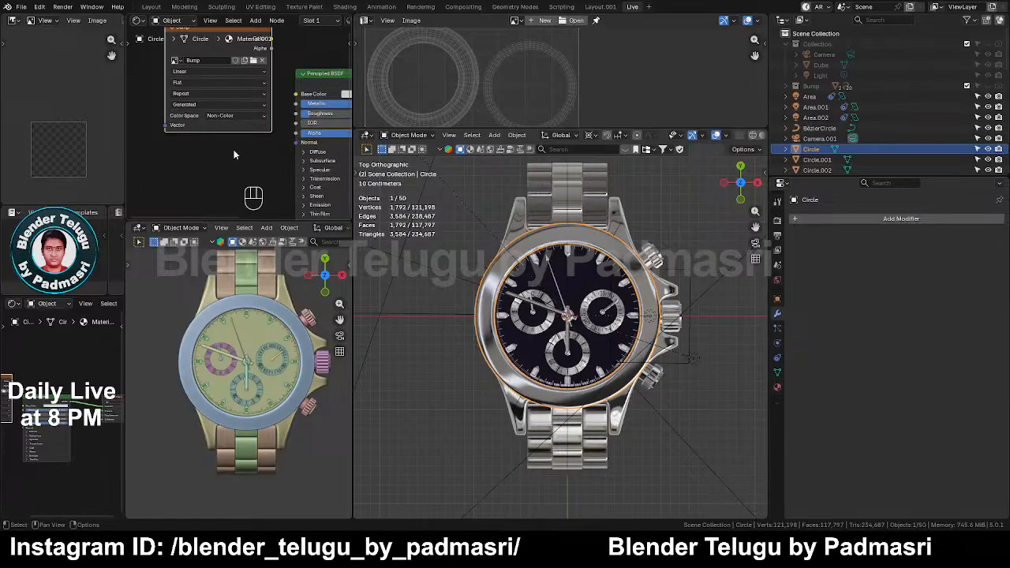
Step: Move the image texture node farther from the Principled BSDF and add a Bump node between them
scroll(240, 136, "down", 3)
middle_click_drag(242, 130, 266, 124)
left_click_drag(241, 61, 168, 79)
scroll(220, 155, "up", 2)
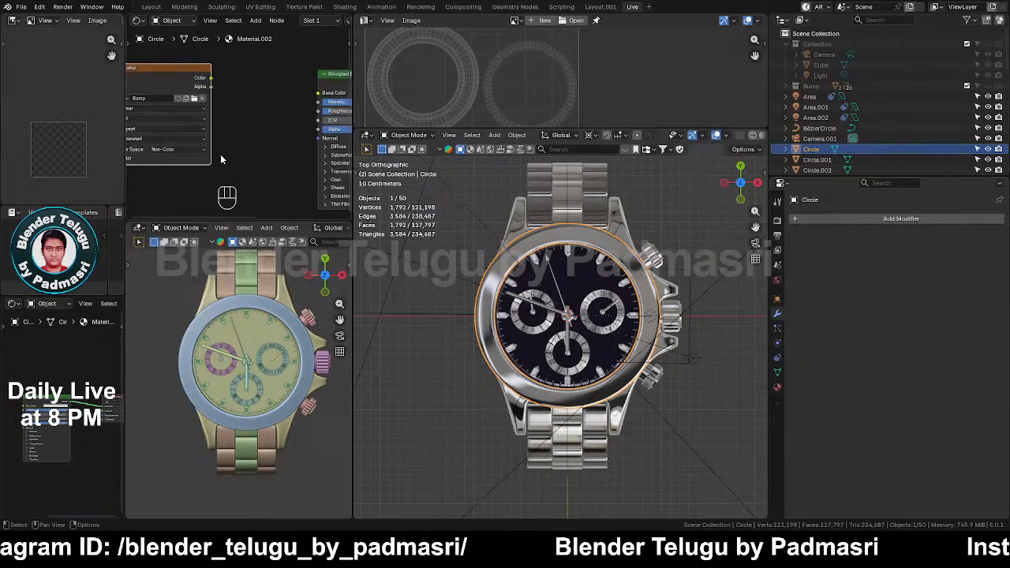
key("shift+a")
left_click(247, 139)
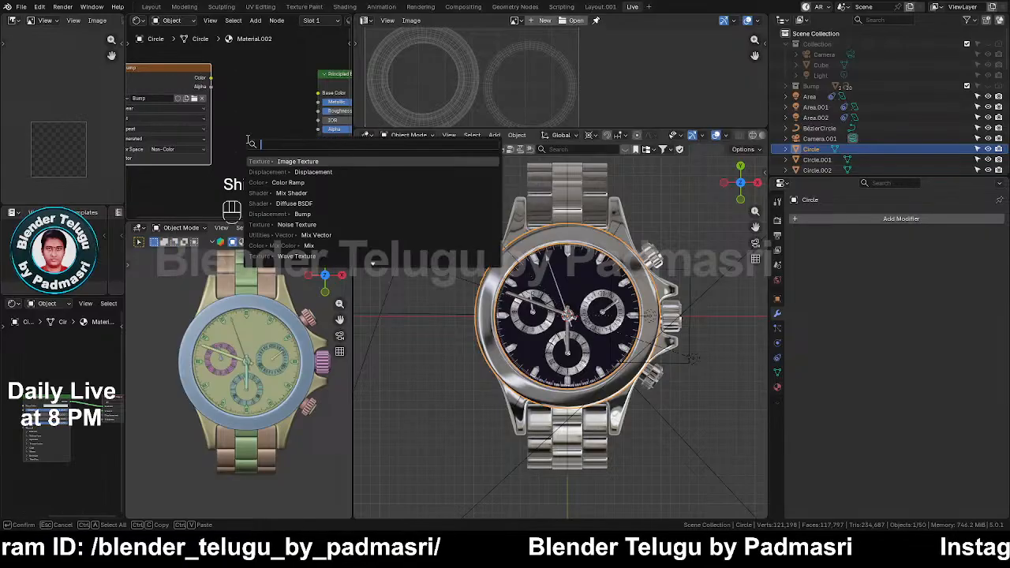
type("bum")
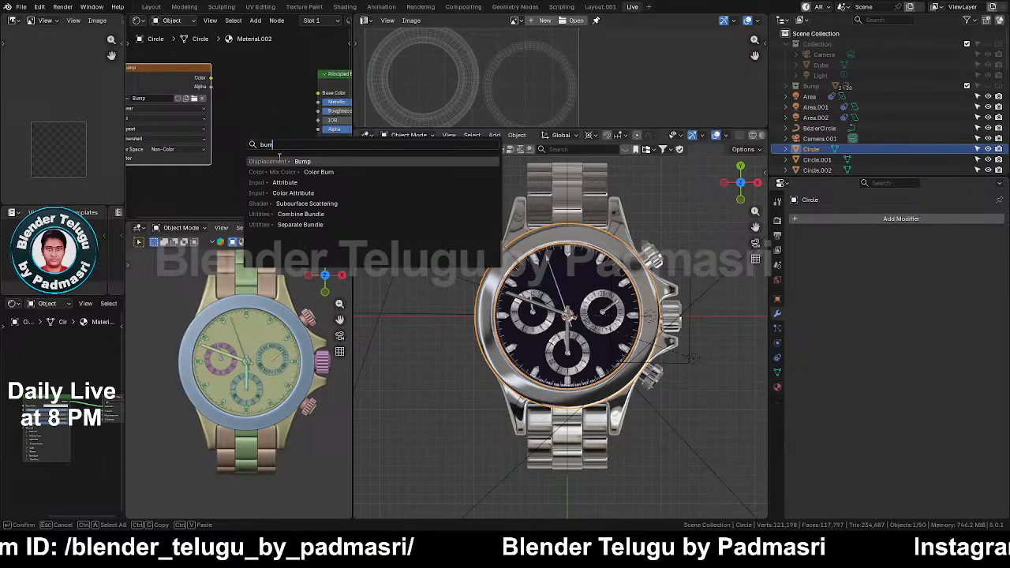
left_click(279, 156)
left_click(252, 146)
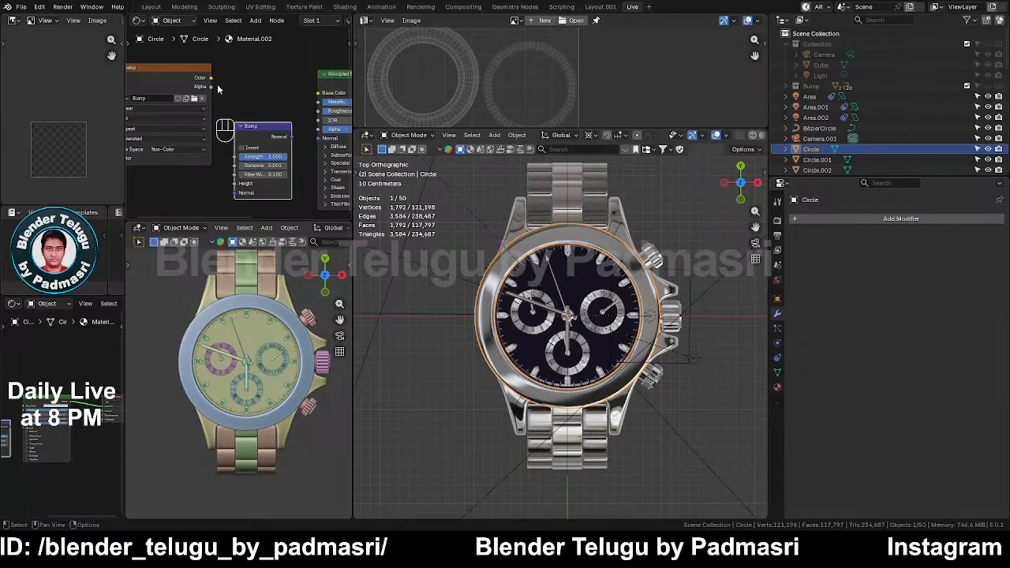
Step: Connect the image texture's Color to the Bump node's Height, and the Bump node's Normal to the Principled BSDF's Normal
left_click_drag(212, 78, 230, 184)
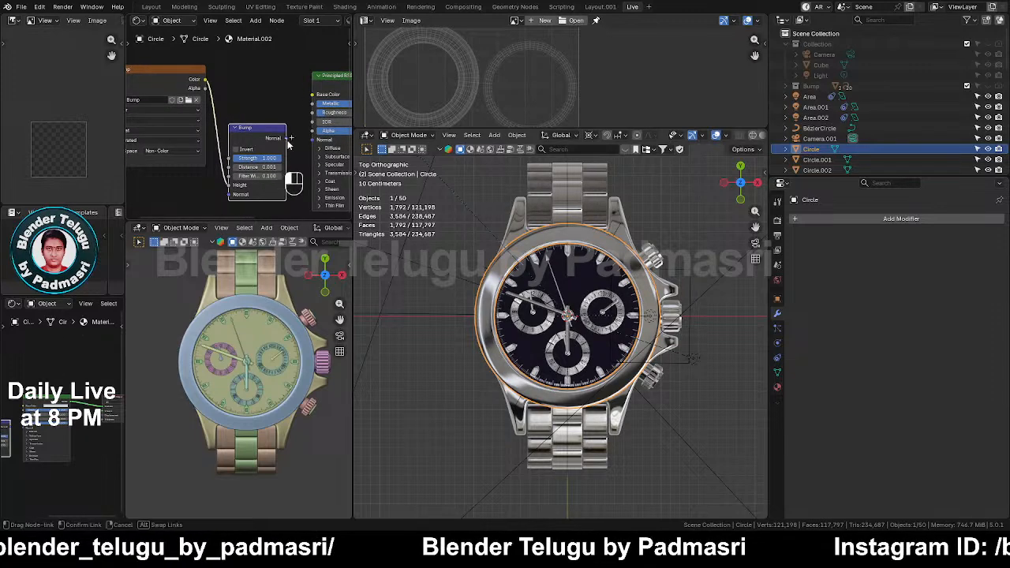
left_click_drag(288, 142, 313, 140)
middle_click_drag(278, 119, 318, 129)
Step: Make the Bump image node active, enter Texture Paint mode on the bezel ring, and display the Paint Hard brush's tool settings
left_click(204, 98)
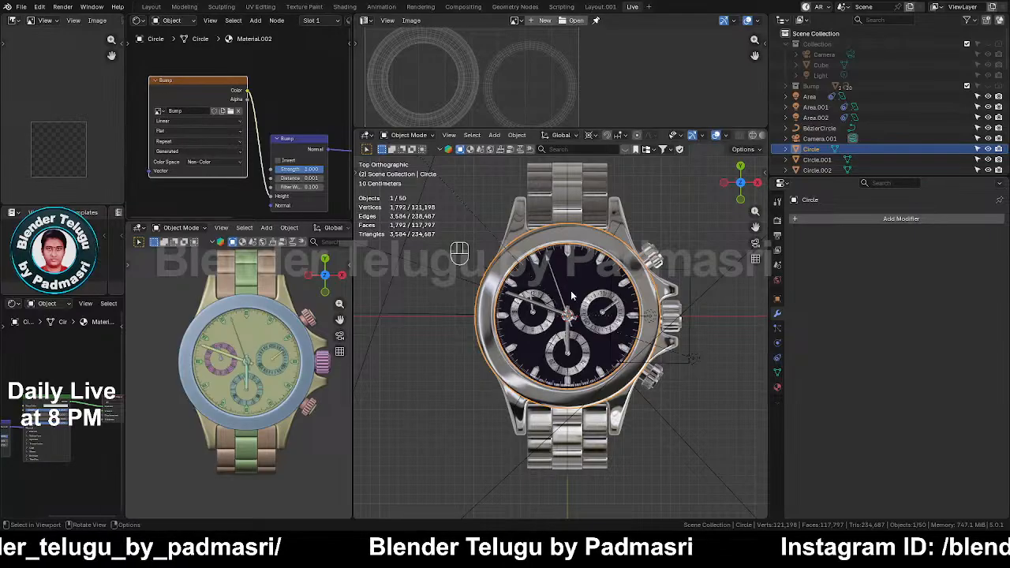
left_click(403, 135)
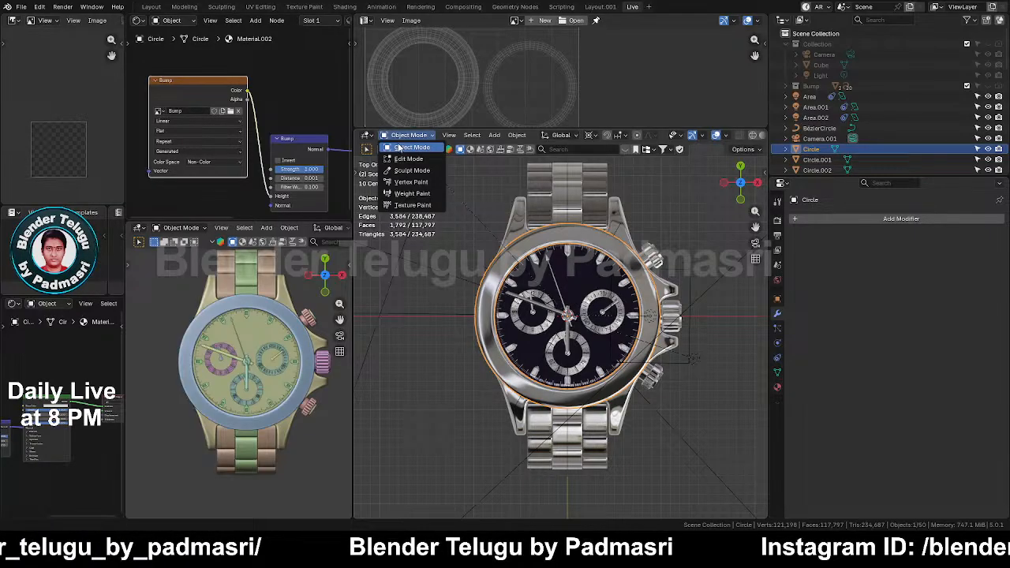
left_click(411, 204)
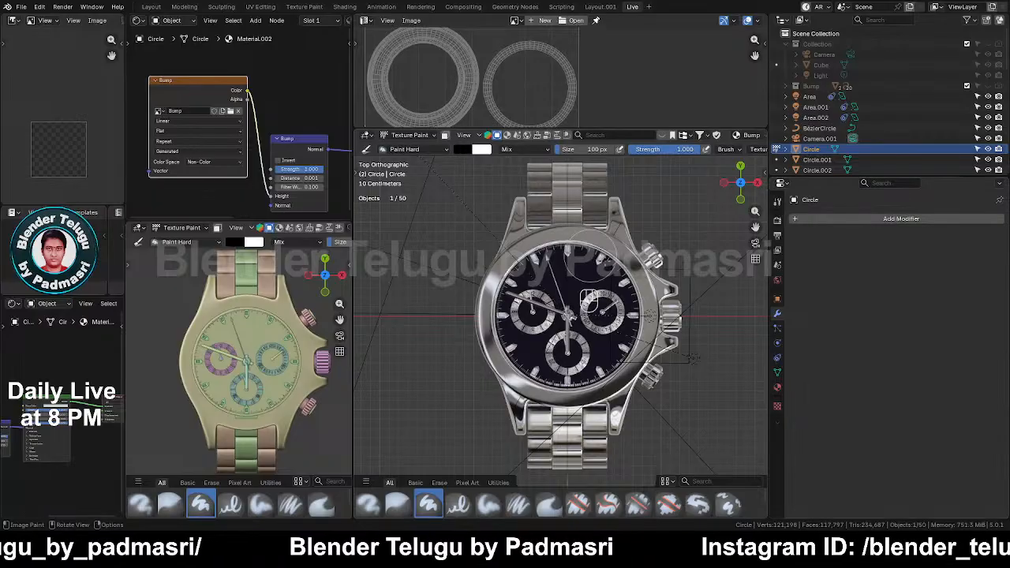
left_click(779, 201)
scroll(919, 430, "down", 3)
scroll(917, 418, "down", 1)
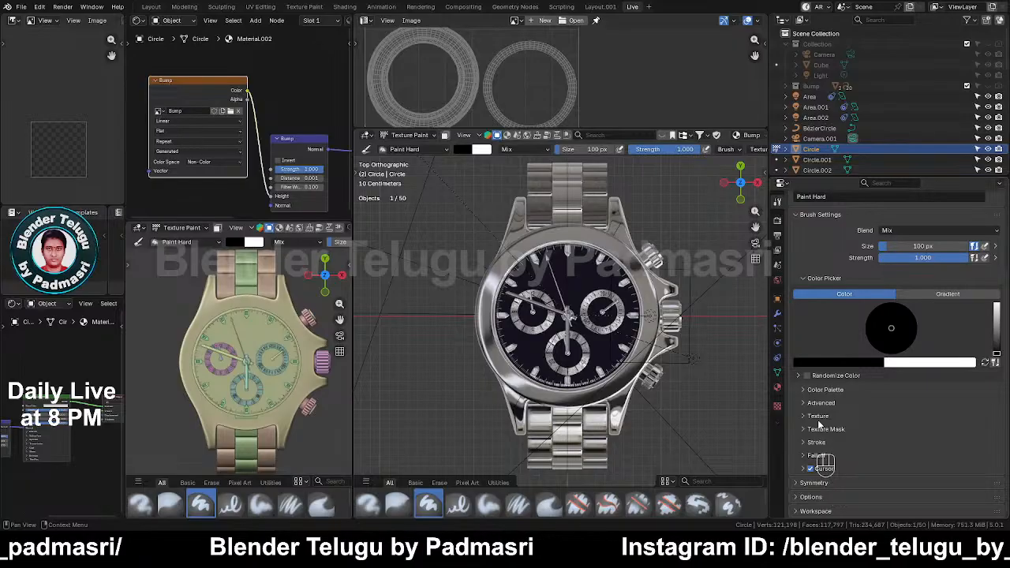
Step: Add a new image texture to the Paint Hard brush and load watch case outside bump.png into it
left_click(817, 416)
scroll(817, 422, "down", 4)
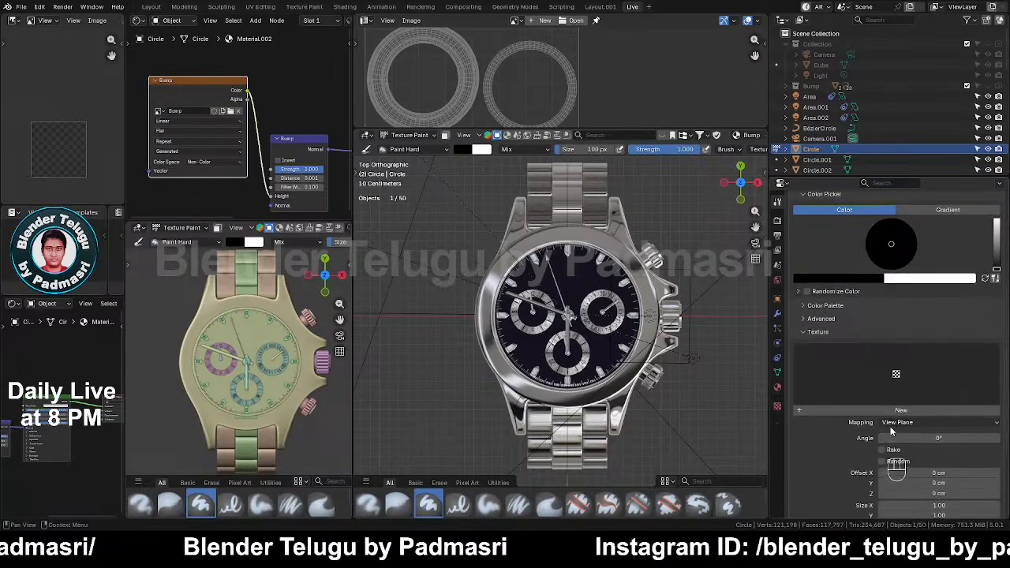
left_click(910, 412)
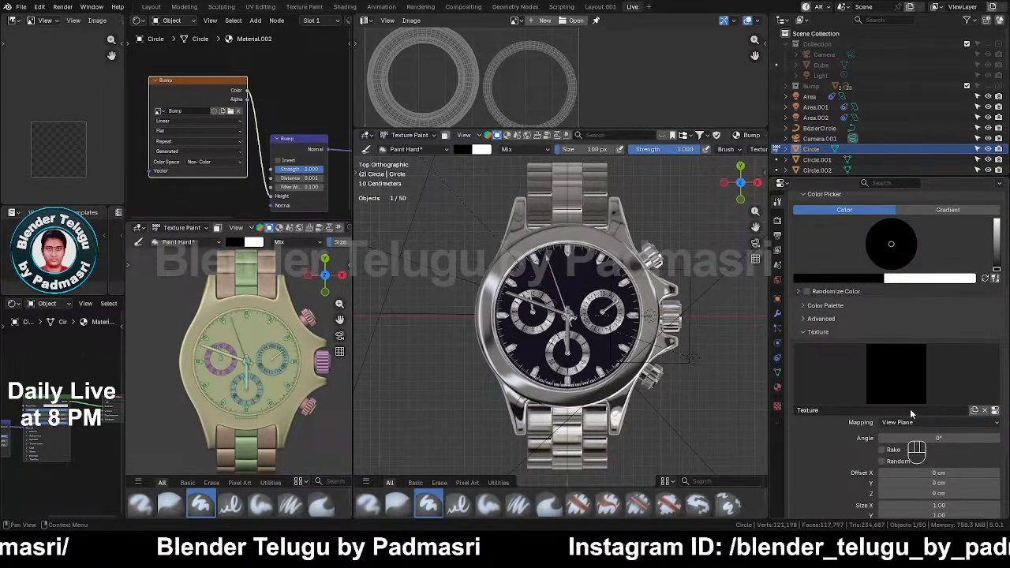
left_click(995, 411)
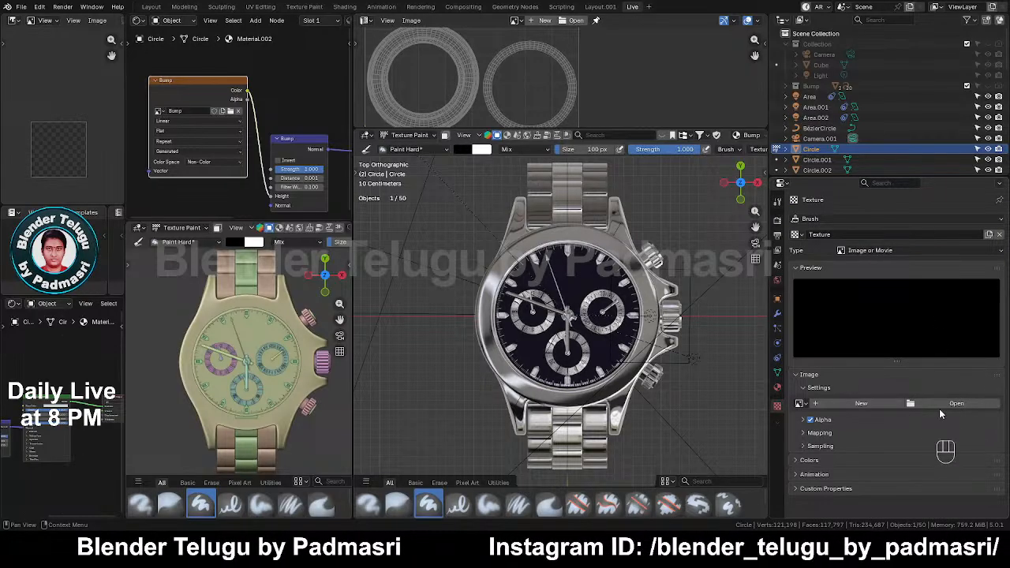
left_click(938, 409)
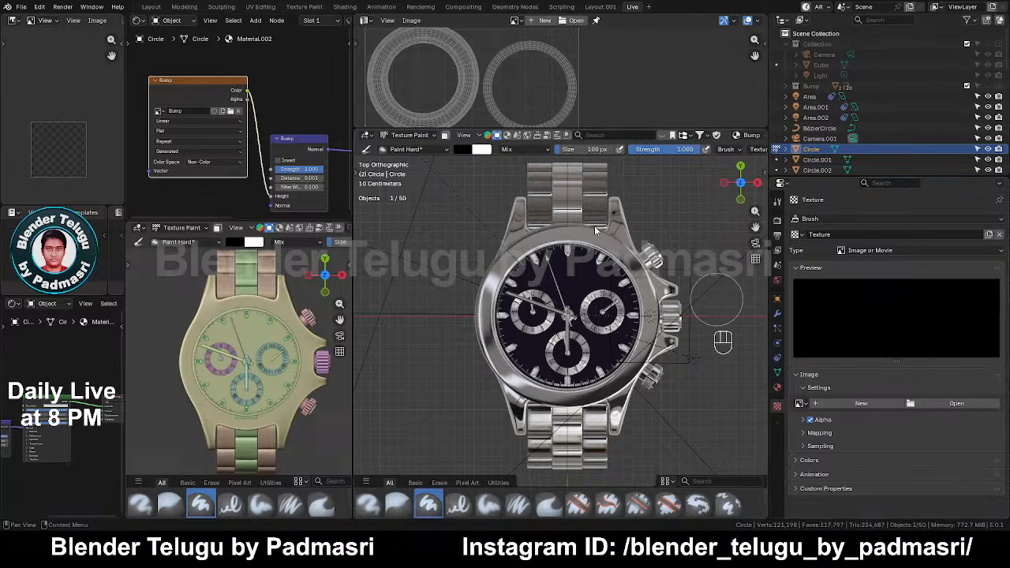
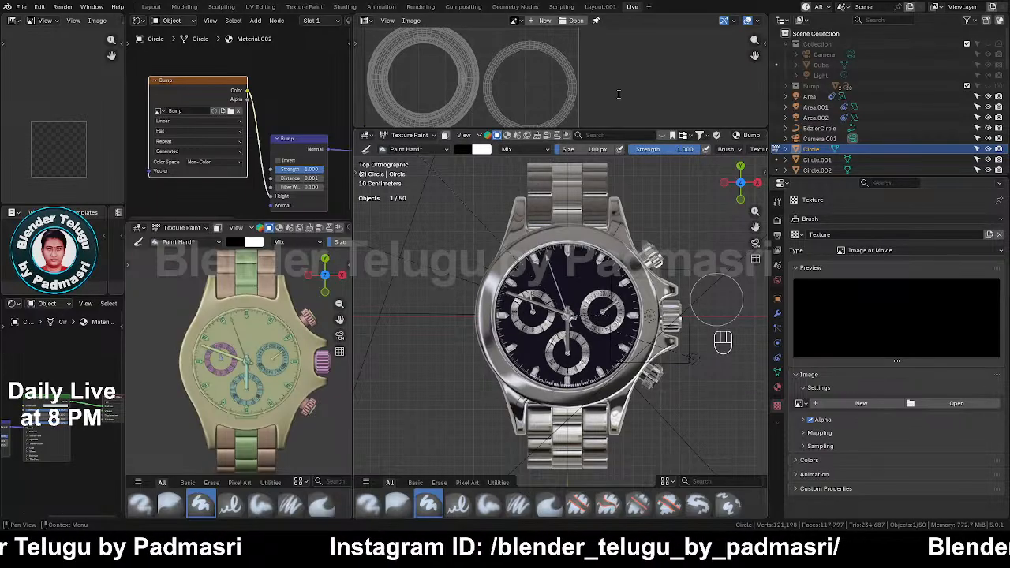
double_click(422, 277)
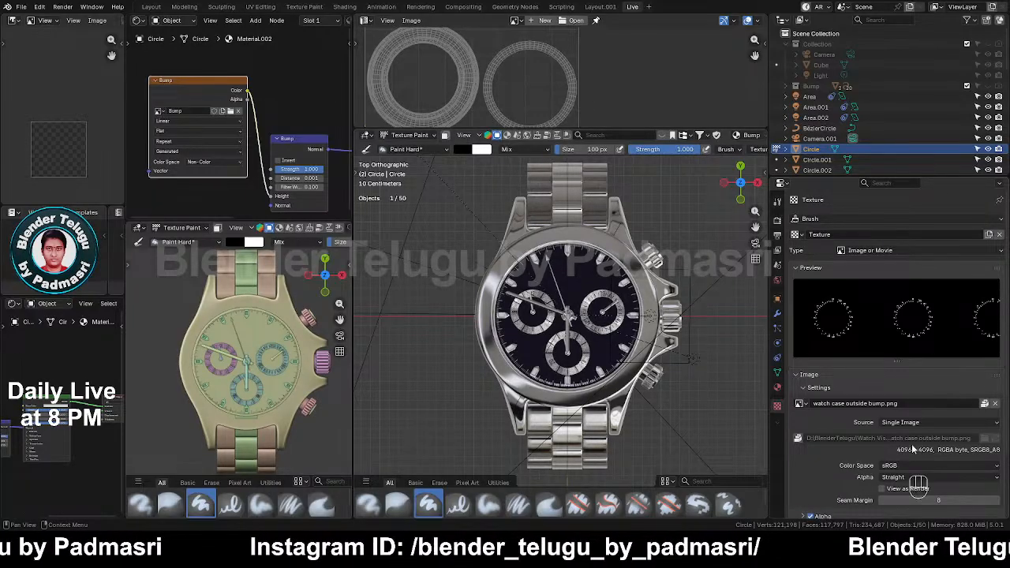
Step: In the brush's Texture settings, change the texture mapping to Stencil
left_click(776, 203)
scroll(904, 375, "down", 3)
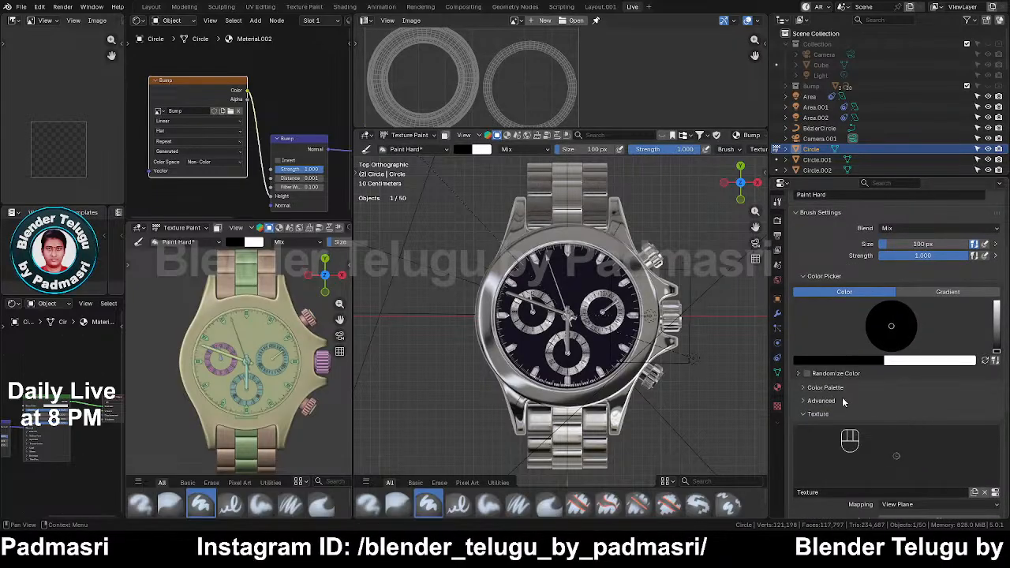
scroll(931, 319, "down", 5)
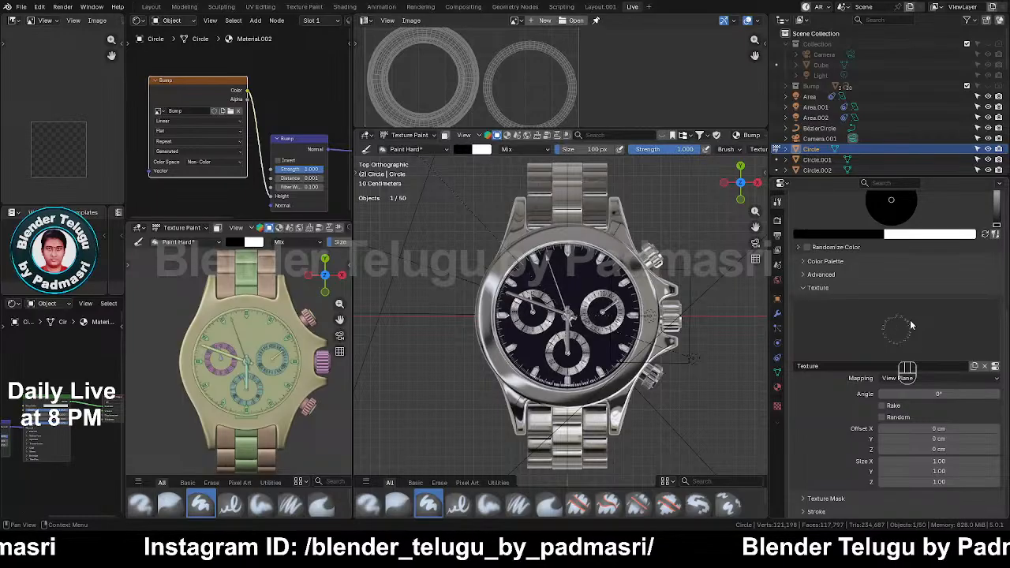
scroll(915, 430, "down", 1)
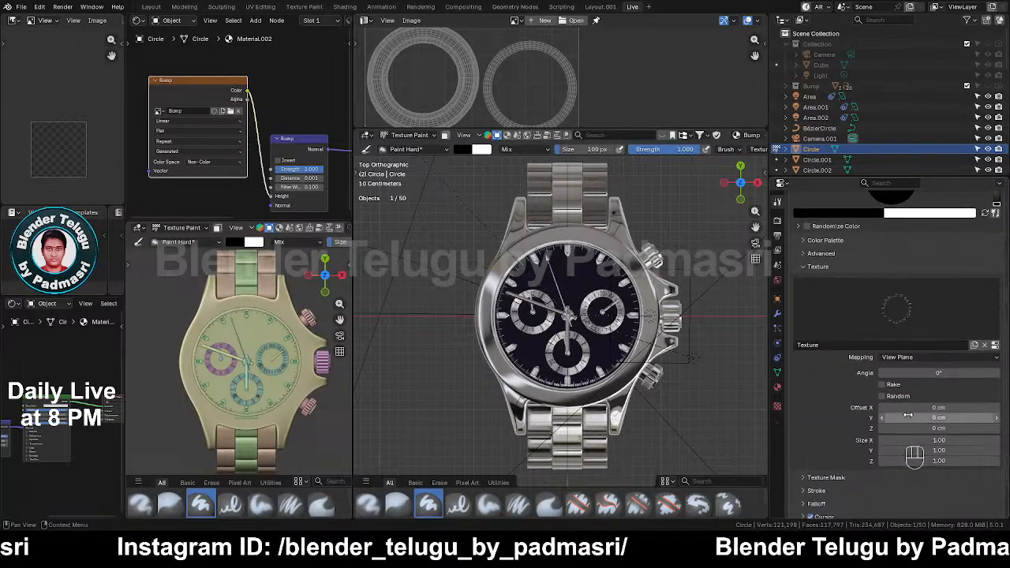
left_click(904, 359)
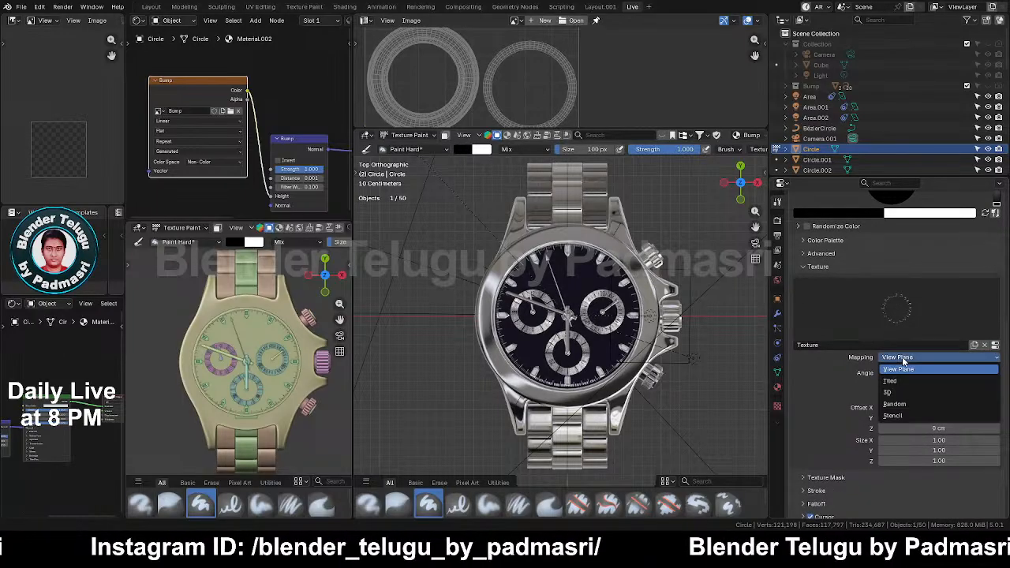
left_click(892, 416)
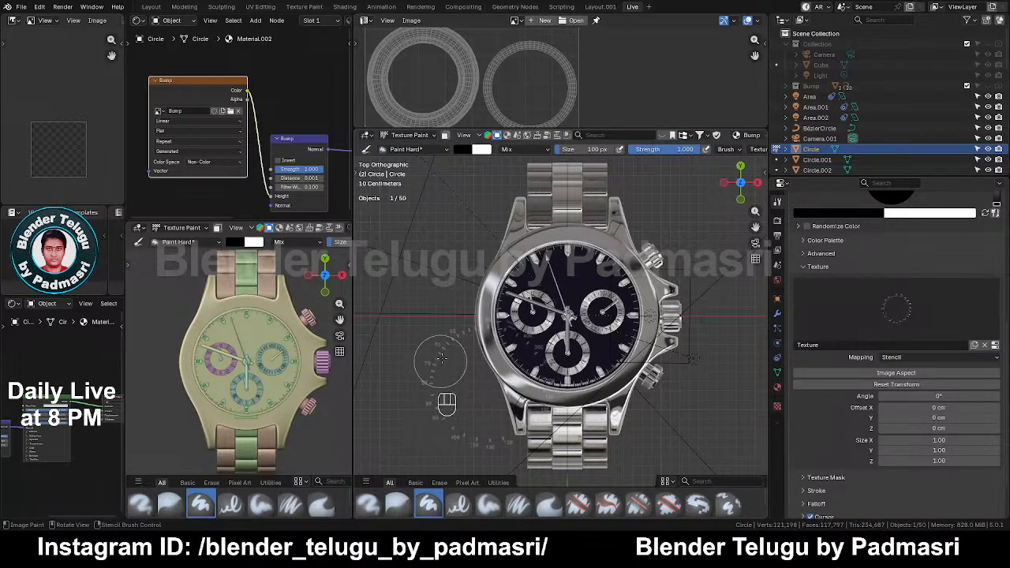
Step: Switch the UV Editor area to the Image Editor and enlarge it to make room for painting over the UV rings
scroll(463, 97, "down", 2)
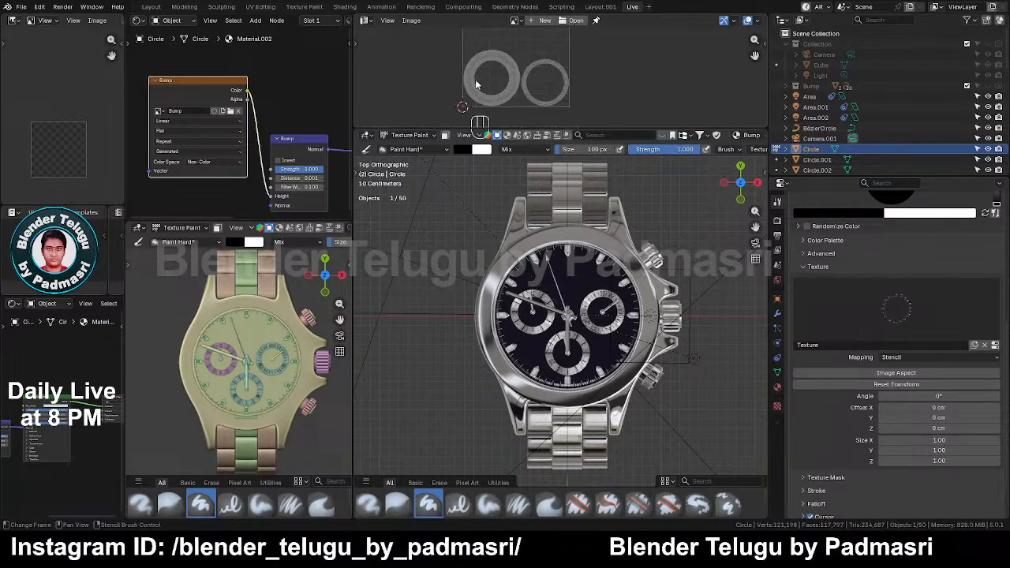
left_click(363, 21)
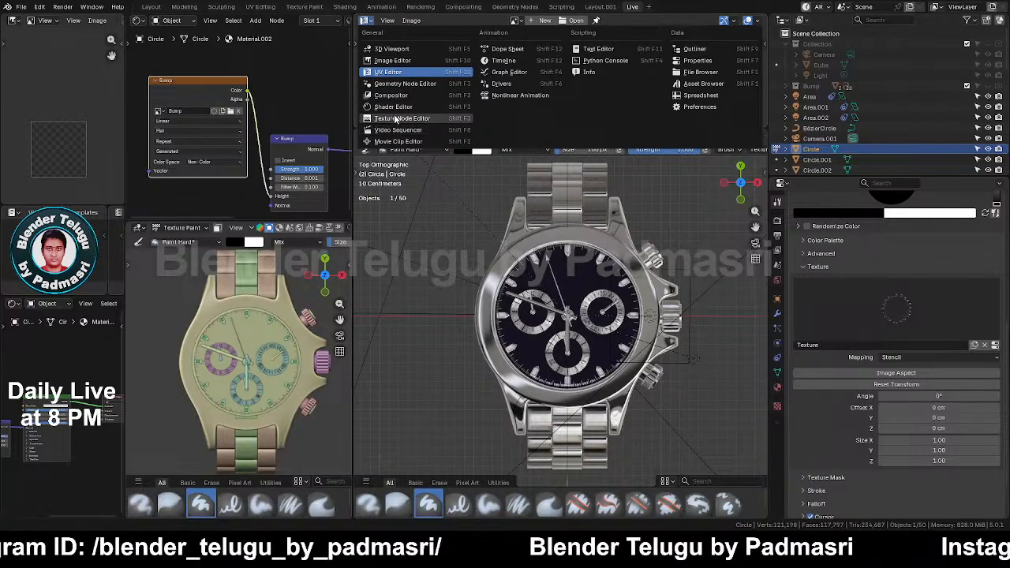
left_click(369, 21)
left_click(392, 60)
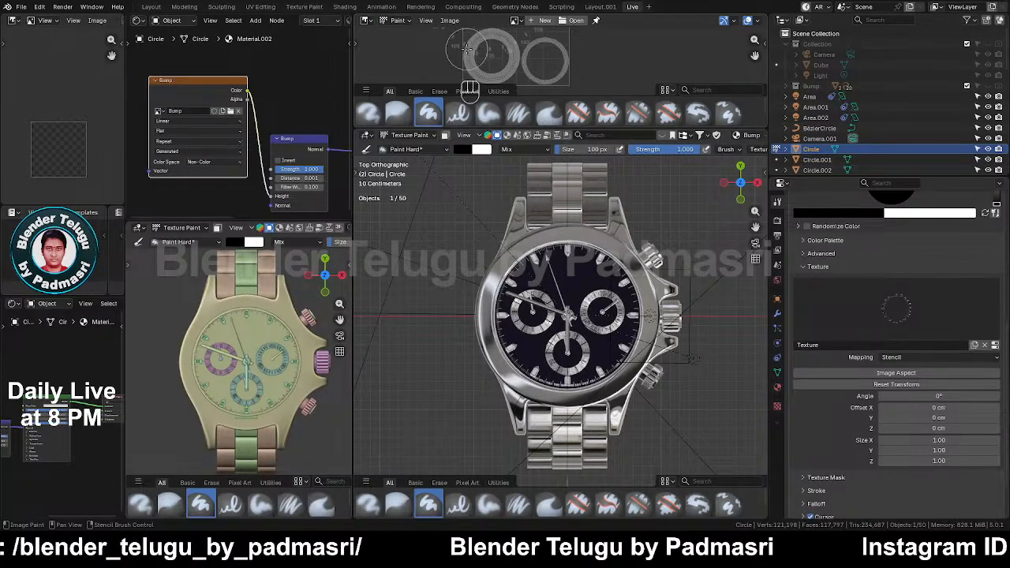
left_click_drag(522, 129, 517, 254)
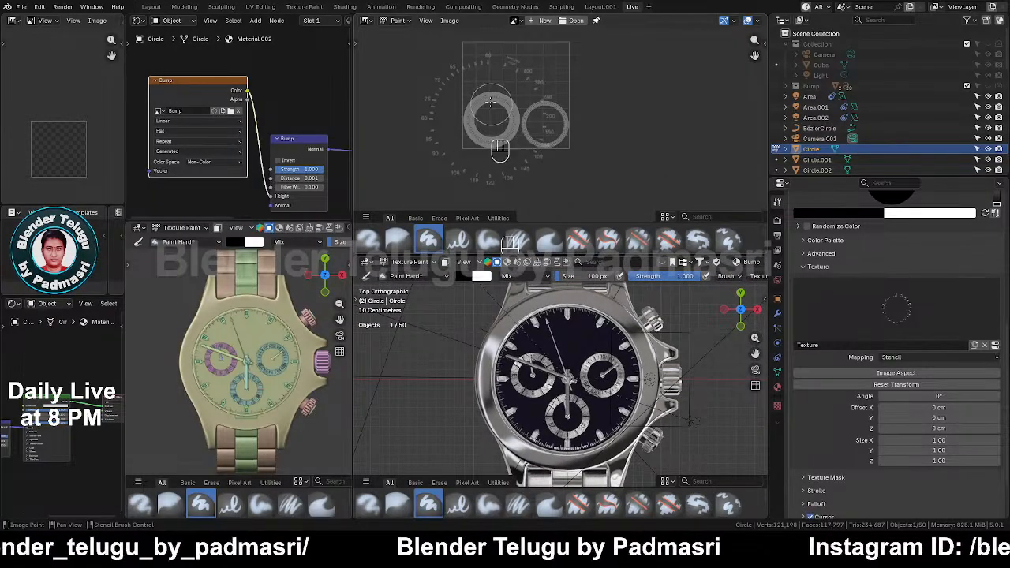
Step: Move the tachymeter stencil over the bezel's UV layout and scale it down toward the size of a UV ring
key("s")
key("s")
key("s")
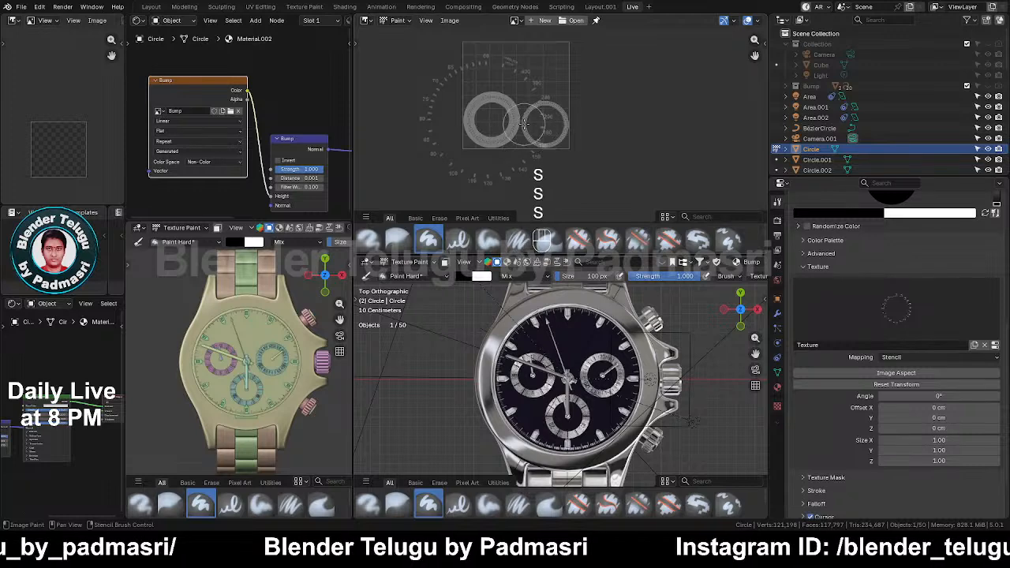
right_click_drag(570, 130, 557, 128)
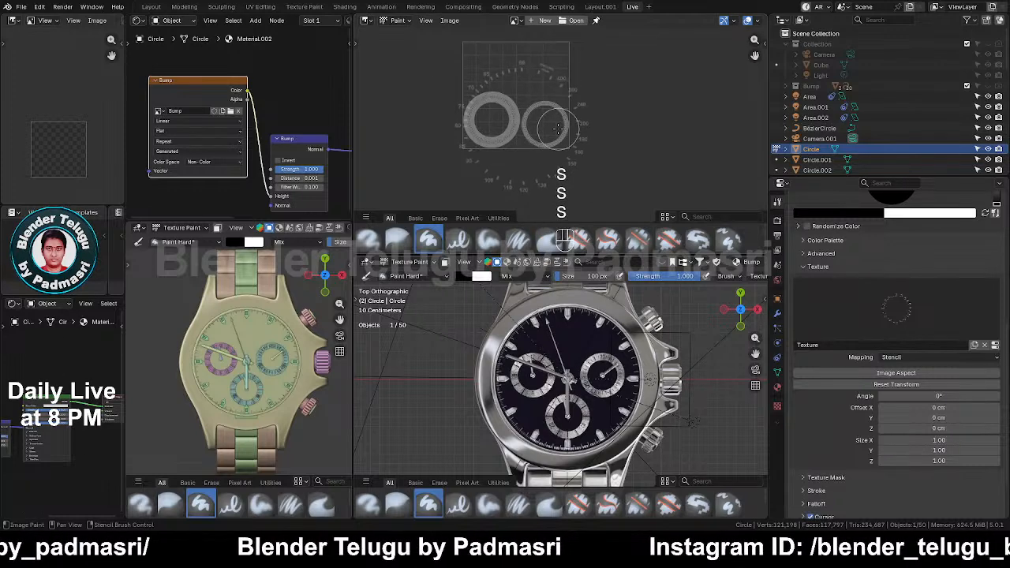
key("shift+s")
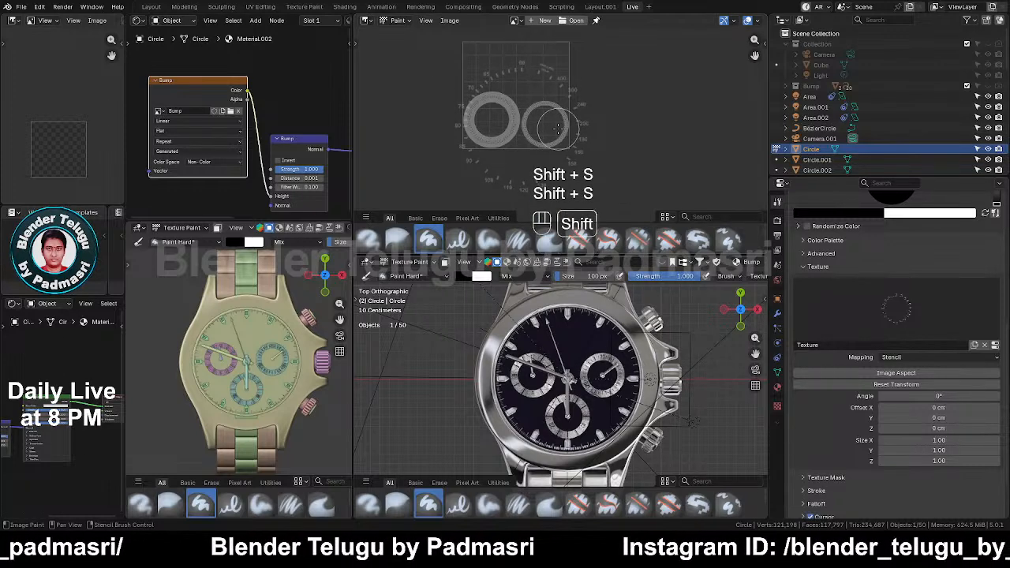
key("shift+s")
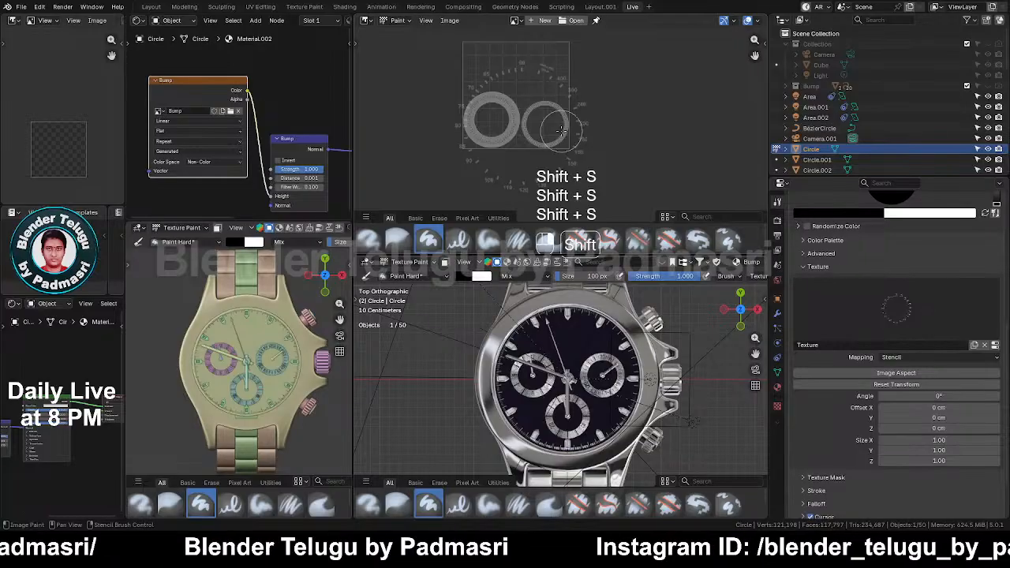
mouse_move(561, 131)
right_mouse_down("shift")
mouse_move(529, 109)
mouse_move(538, 98)
mouse_move(546, 128)
right_mouse_up("shift")
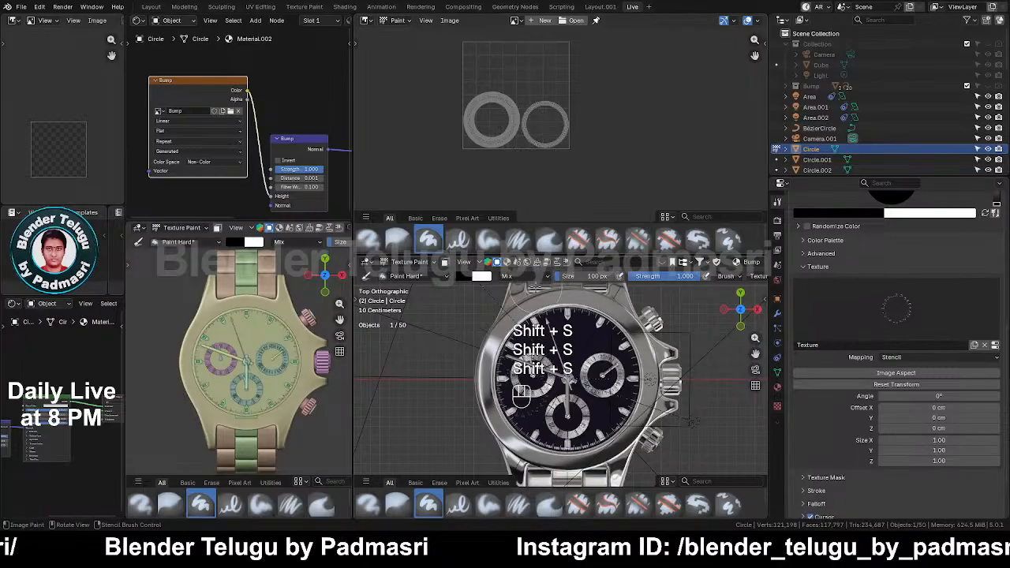
Step: Select two adjacent face loops around the bezel's front in Edit Mode and display them in the UV Editor
key("Tab")
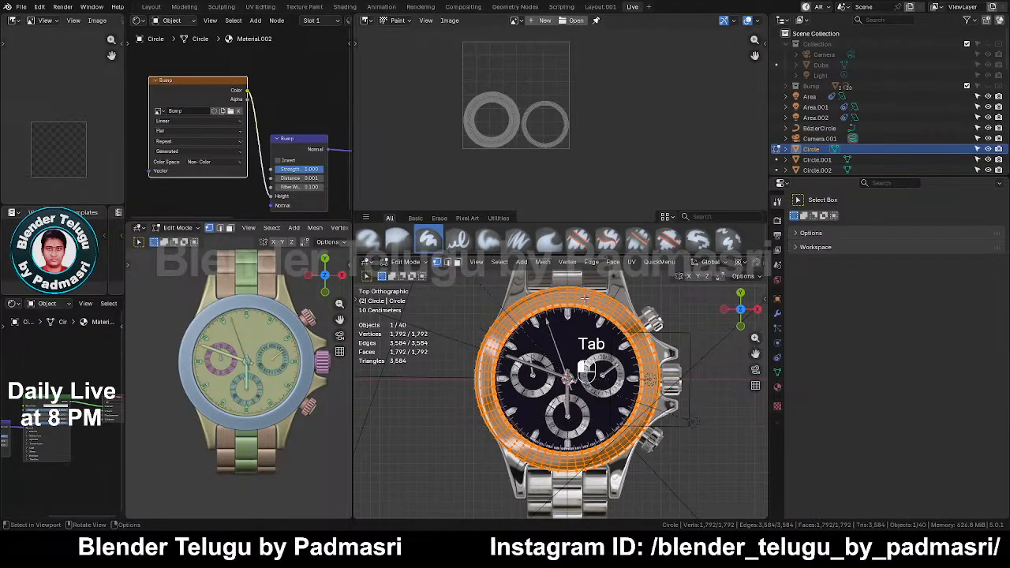
left_click(585, 298)
key("3")
left_click(584, 298)
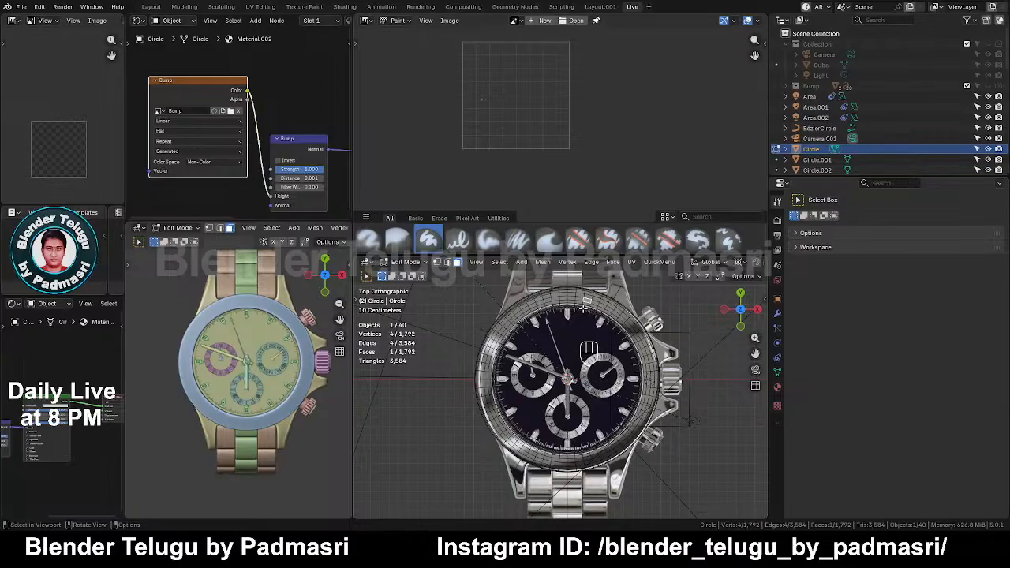
scroll(583, 308, "up", 2)
middle_click_drag(588, 311, 562, 402, "shift")
scroll(577, 394, "up", 1)
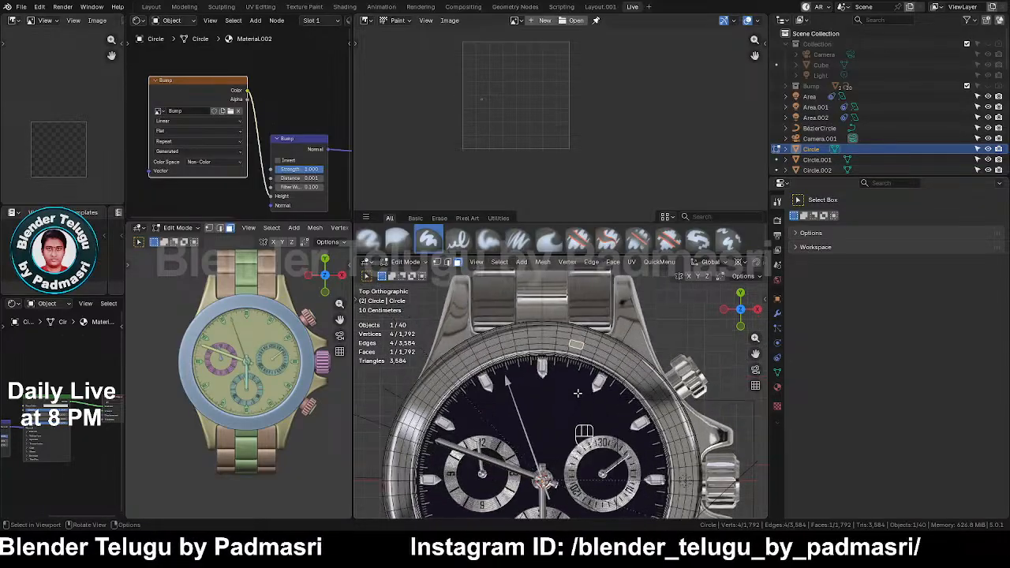
left_click(580, 348, "alt")
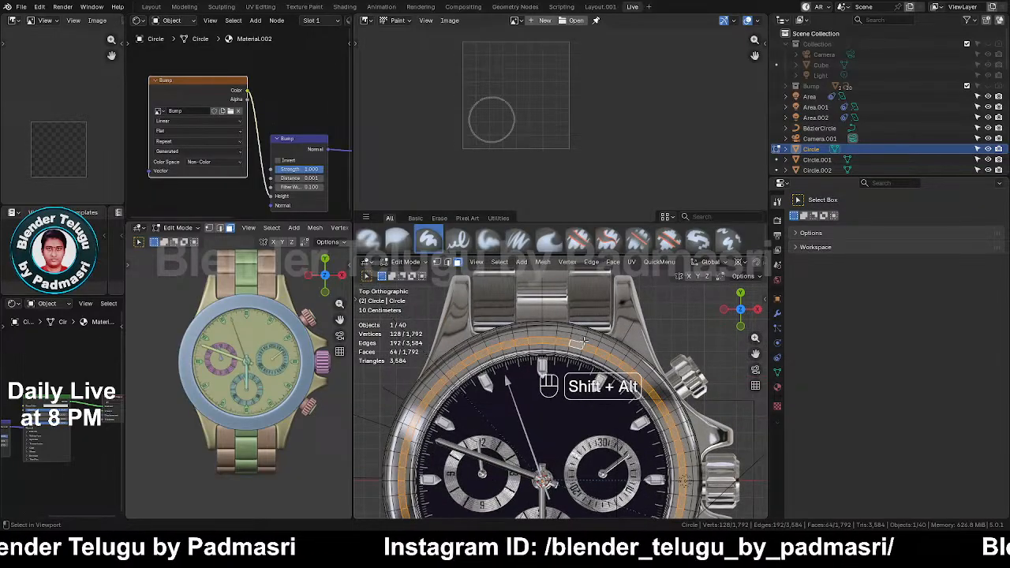
left_click(583, 340, "alt+shift")
left_click(371, 20)
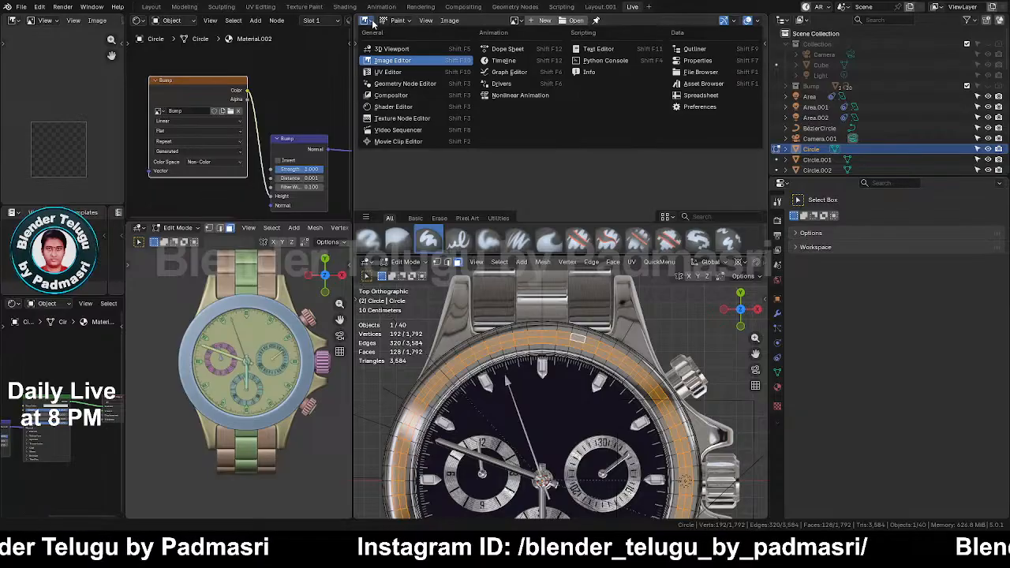
left_click(388, 72)
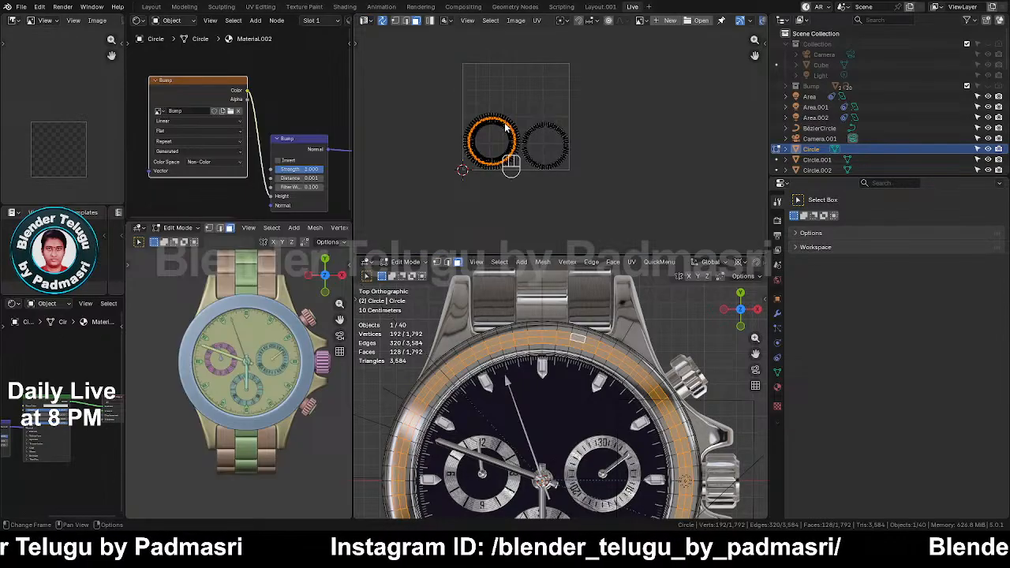
Step: Return to Texture Paint mode and display the Image Editor instead of the UV Editor
key("Tab")
left_click(367, 20)
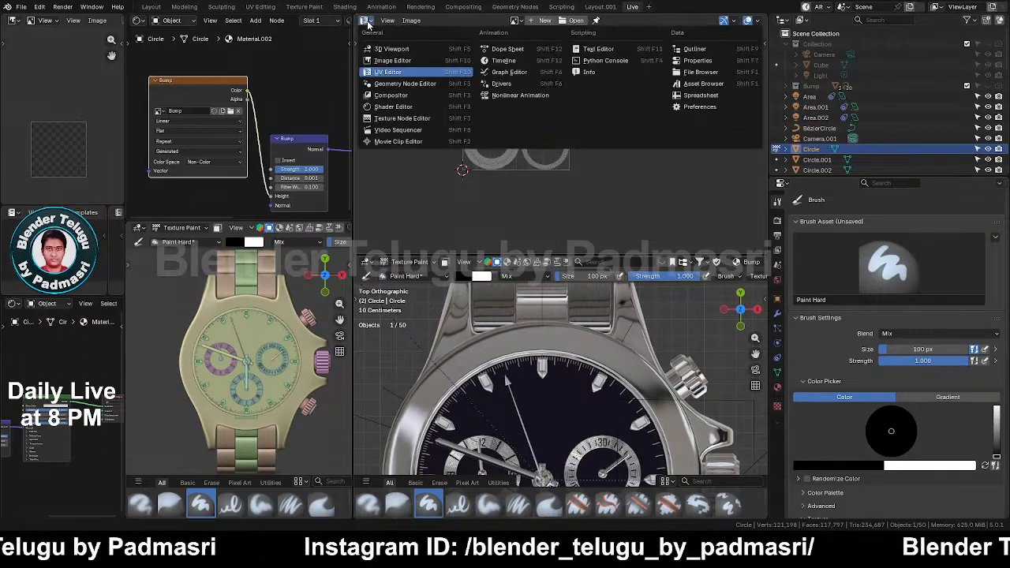
left_click(392, 60)
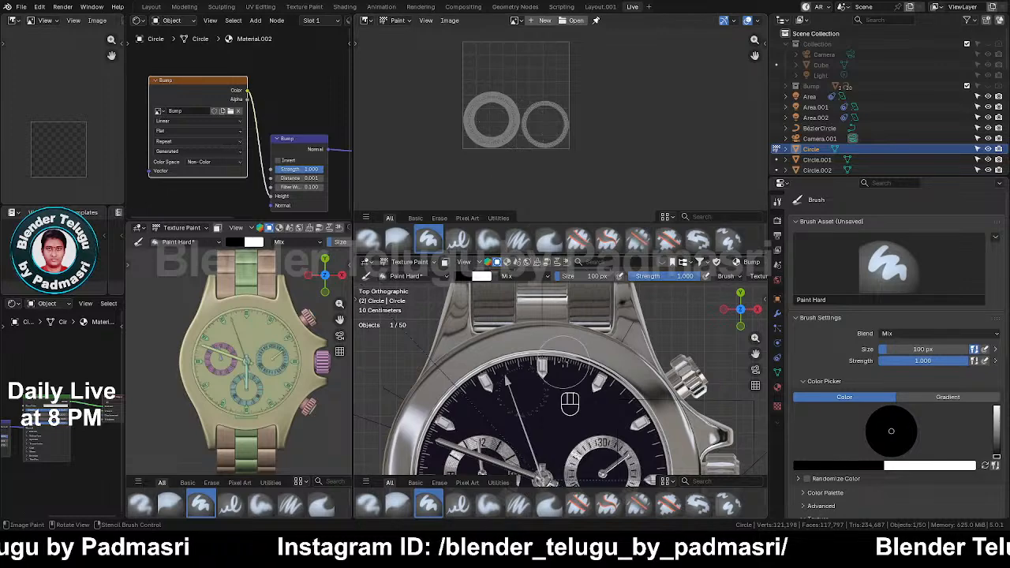
Step: Back in Edit Mode with the UV Editor shown, add the inner face loops of the bezel's front to the selection
key("Tab")
scroll(456, 126, "up", 4)
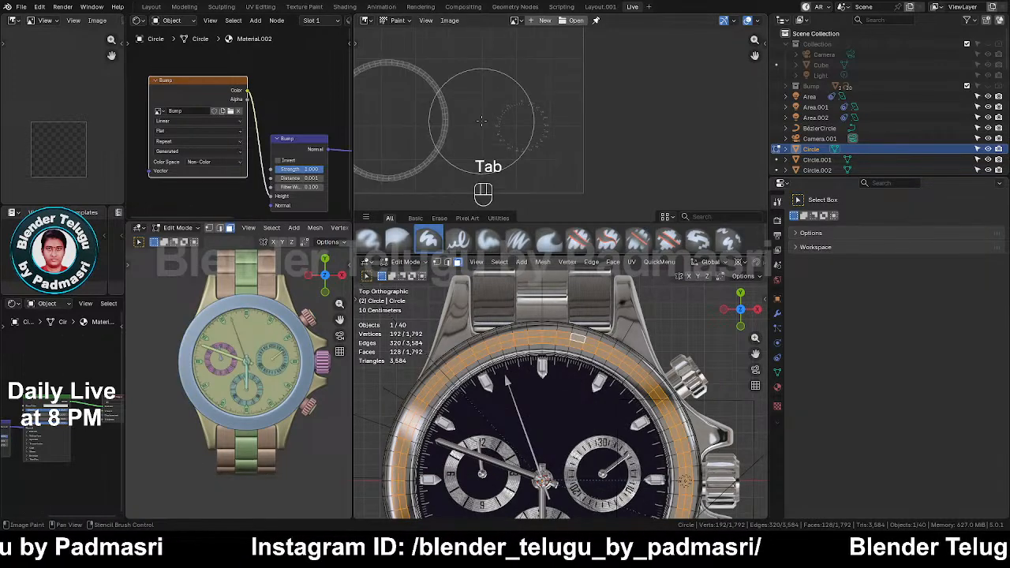
middle_click_drag(433, 117, 545, 140, "shift")
left_click(365, 20)
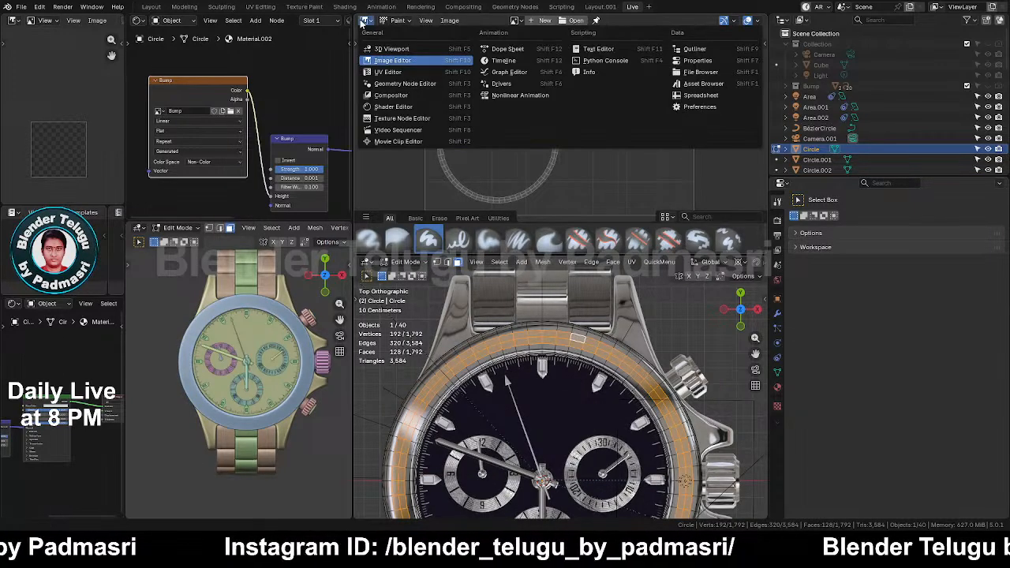
left_click(394, 47)
scroll(470, 126, "up", 3)
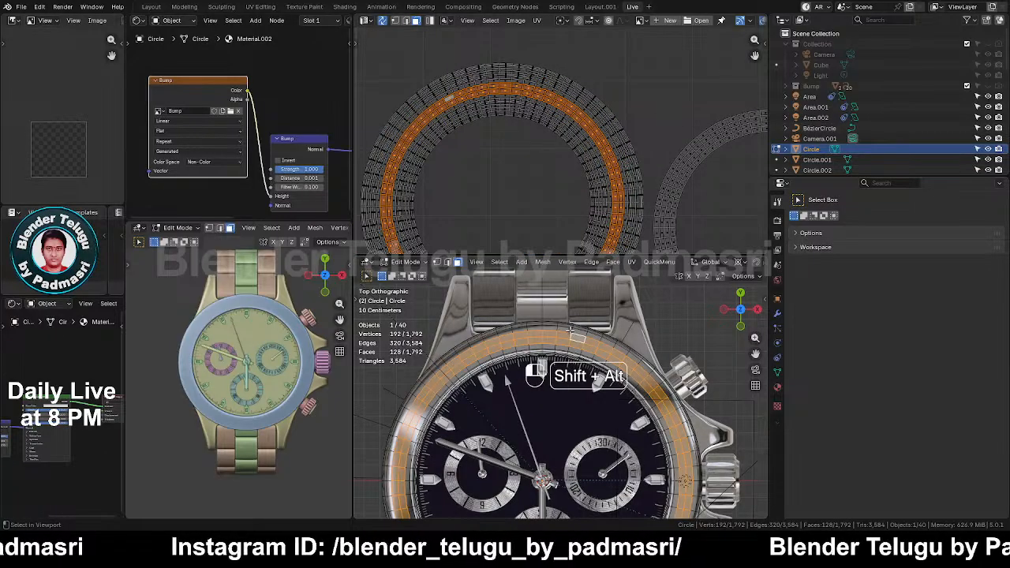
left_click(568, 347, "alt+shift")
left_click(569, 347, "alt+shift")
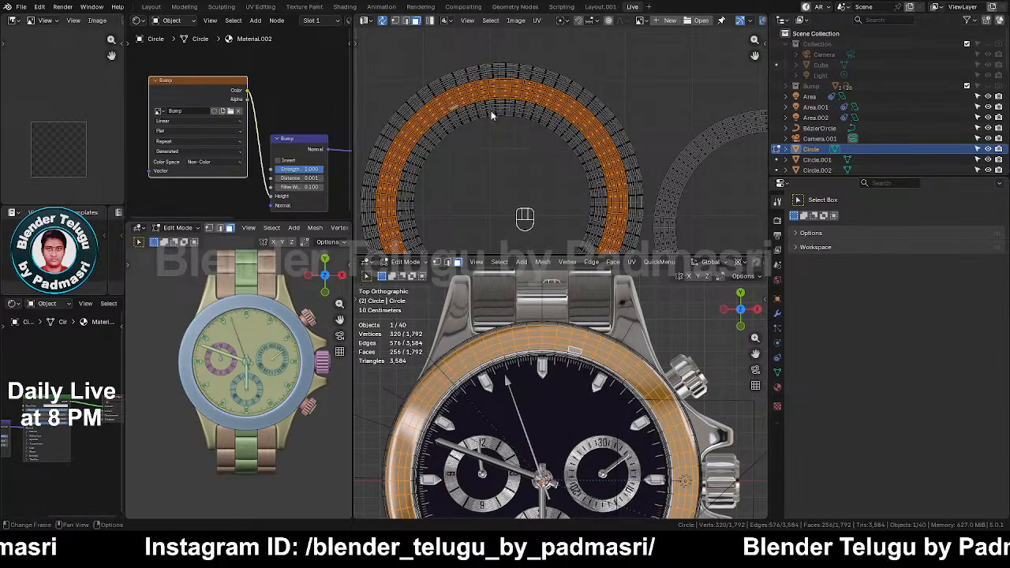
scroll(484, 99, "up", 2)
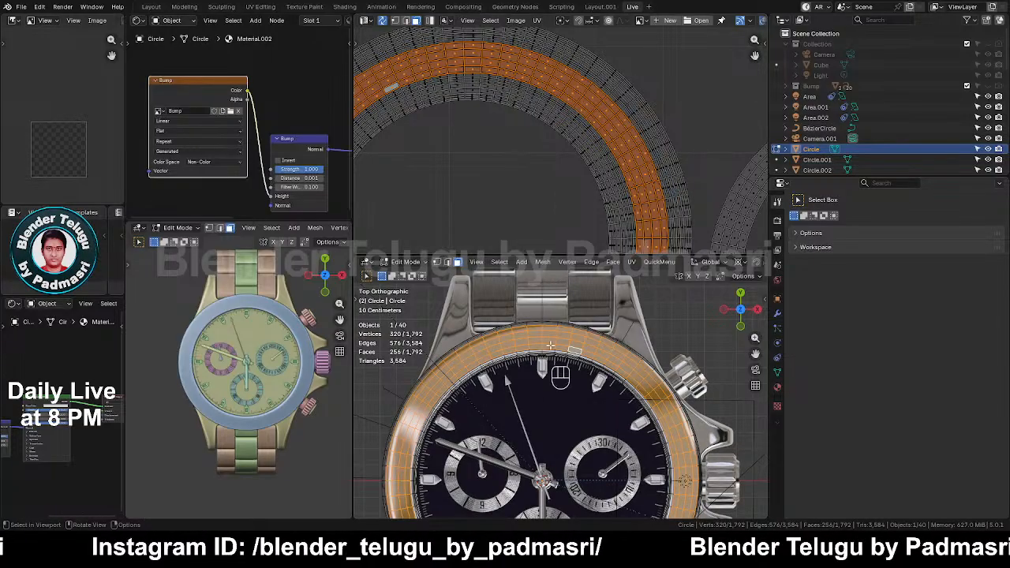
Step: Put the bezel ring back into Texture Paint mode and change the UV area to the Image Editor
key("ctrl+Tab")
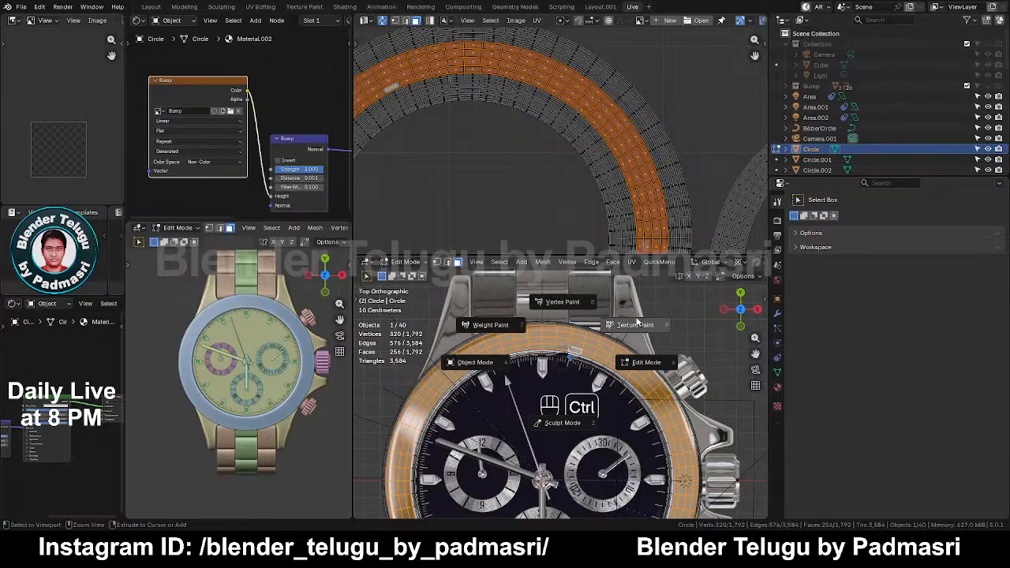
left_click(635, 325)
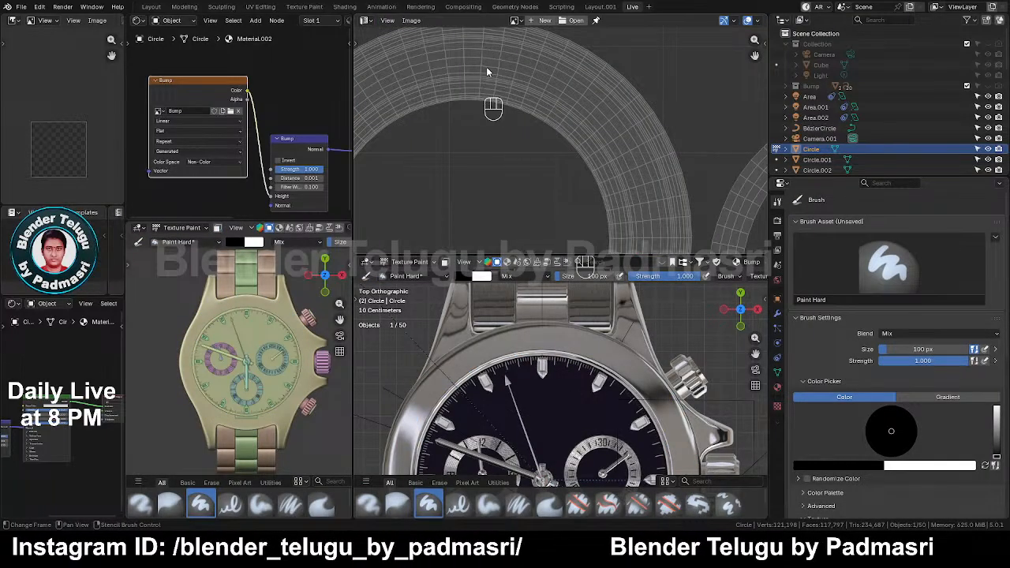
left_click(364, 21)
key("shift+F4")
left_click(363, 20)
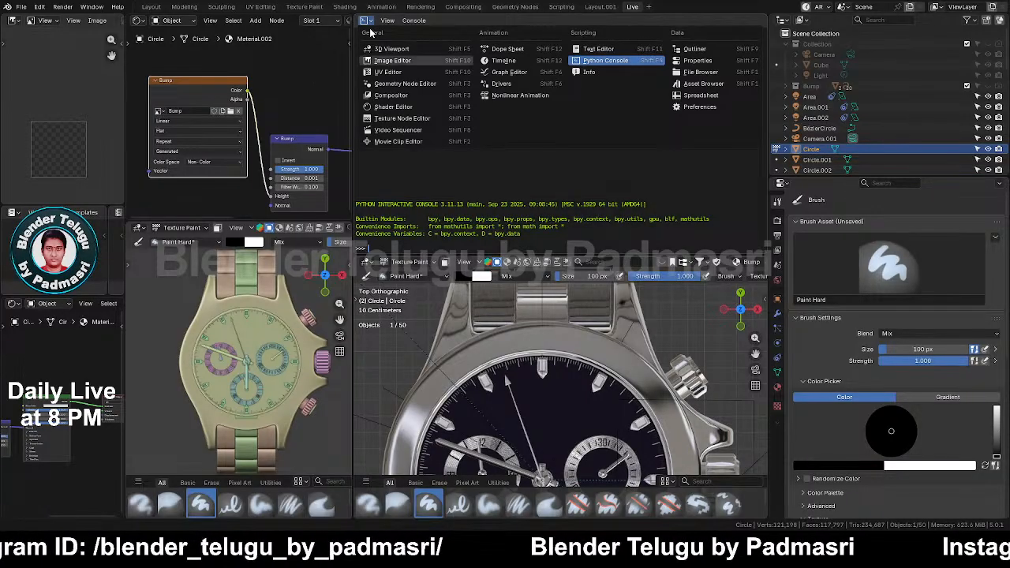
left_click(392, 60)
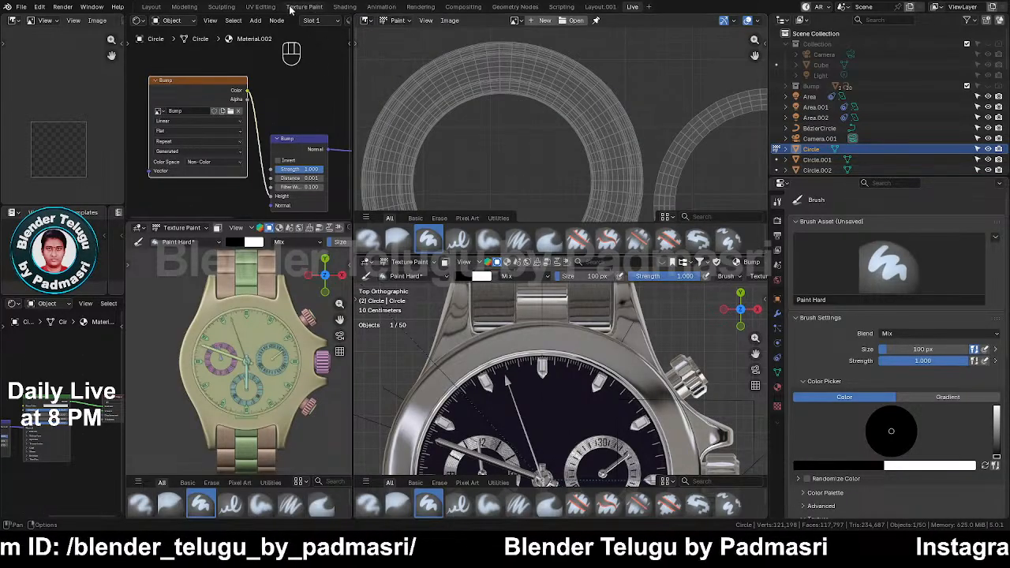
Step: Position and scale the tachymeter number stencil over the larger ring's UV layout in the image editor
scroll(542, 155, "down", 2)
middle_click_drag(533, 154, 527, 109, "shift")
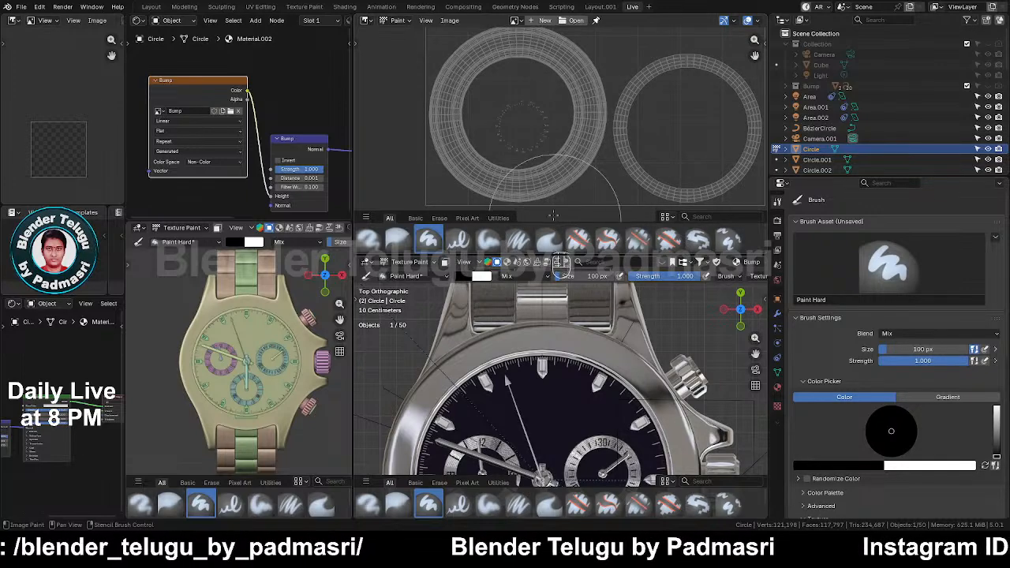
scroll(535, 127, "up", 2)
middle_click_drag(540, 131, 570, 148, "shift")
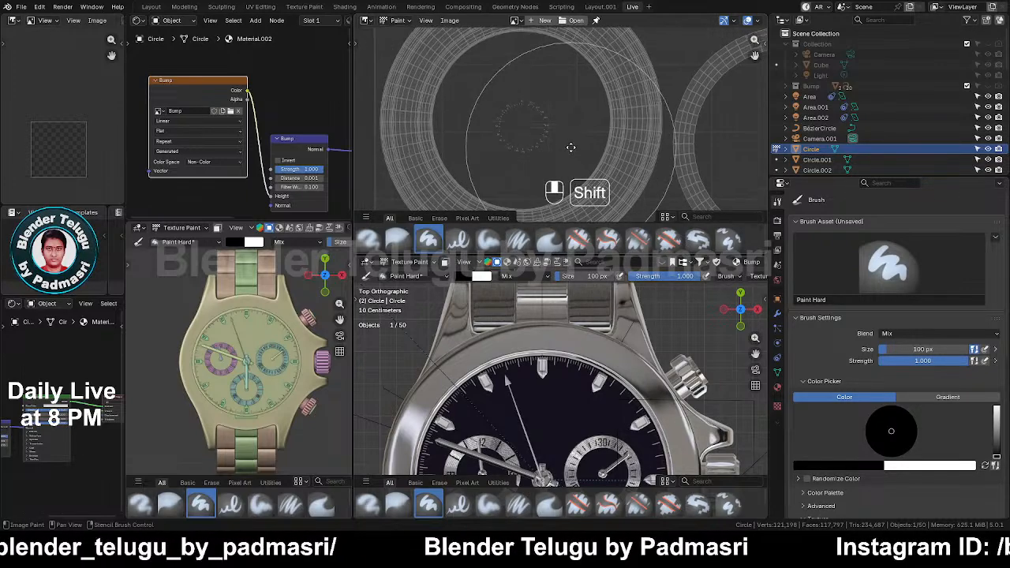
right_click_drag(547, 131, 616, 170, "shift")
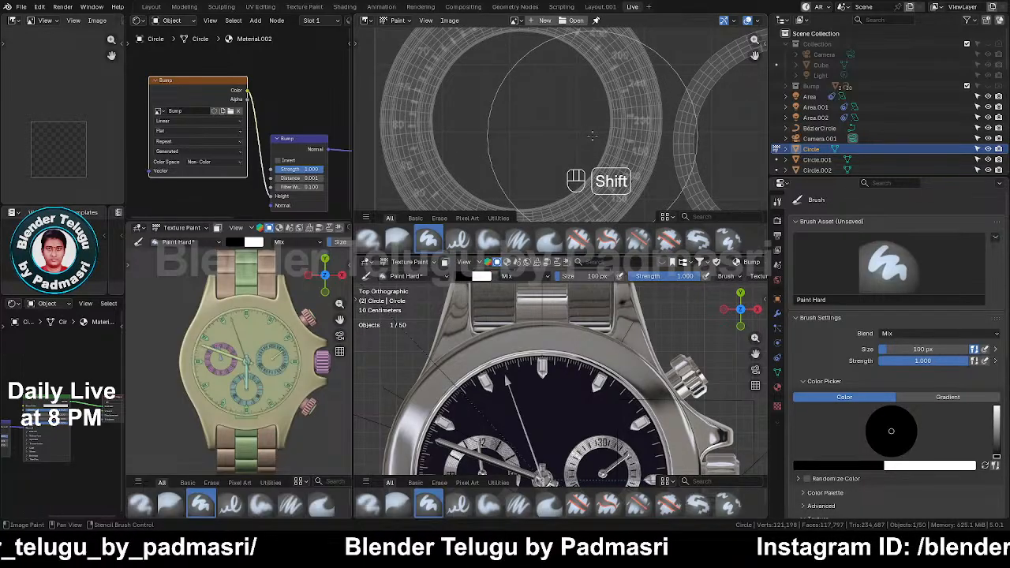
key("ctrl+space")
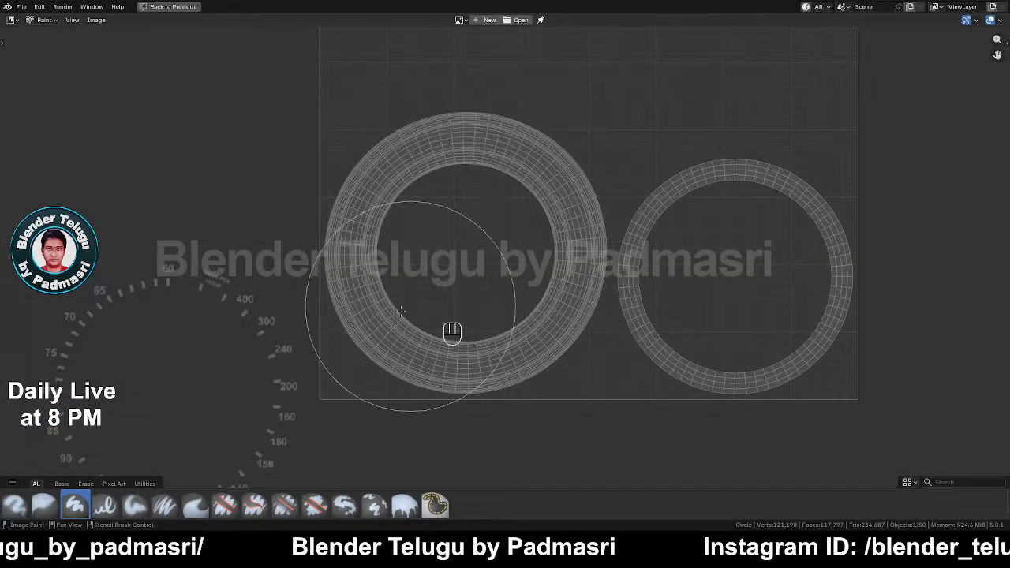
mouse_move(356, 319)
right_mouse_down()
mouse_move(621, 209)
mouse_move(643, 176)
mouse_move(653, 182)
right_mouse_up()
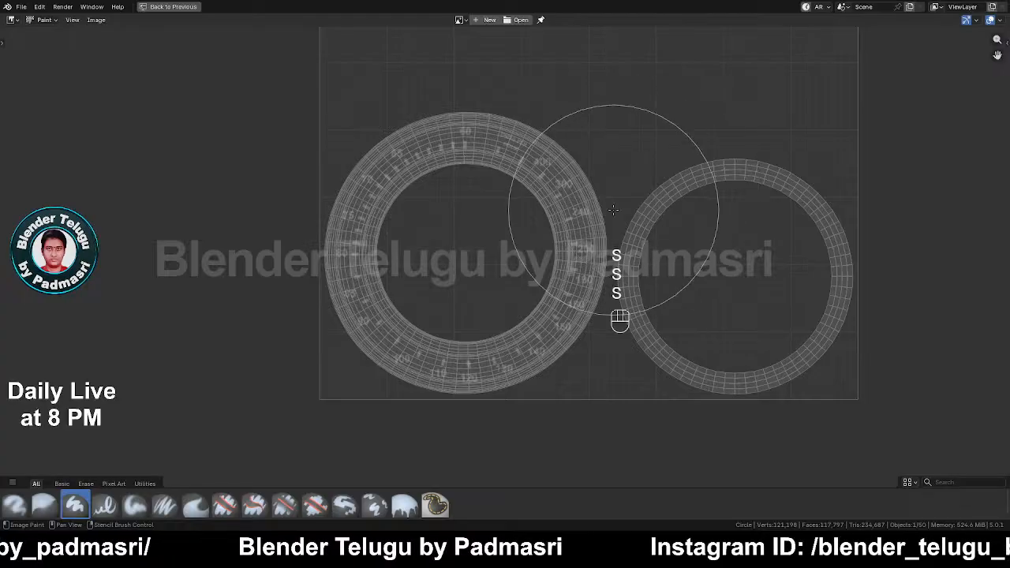
right_click_drag(593, 213, 593, 214)
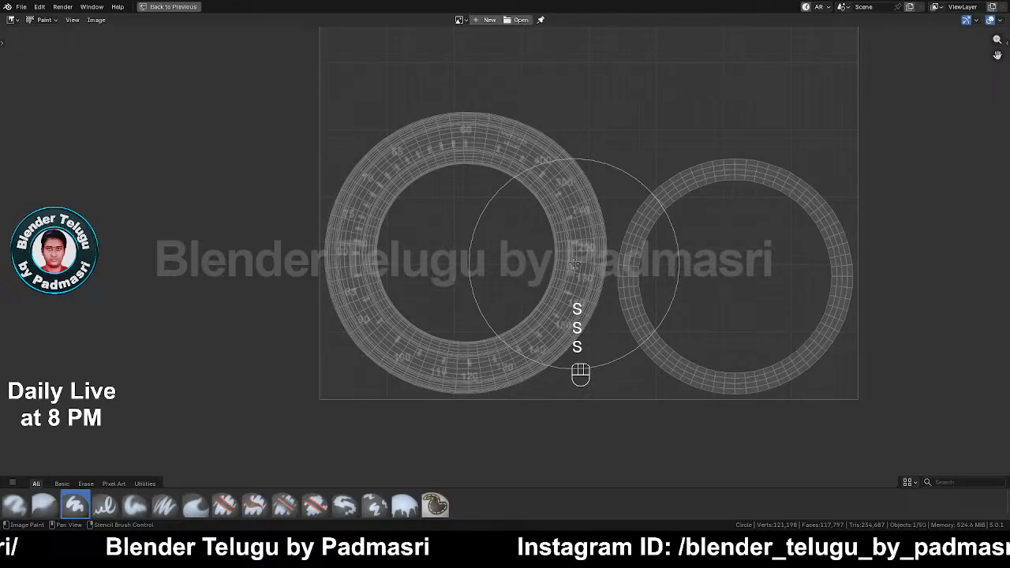
key("shift+s")
key("shift+s")
key("shift+s")
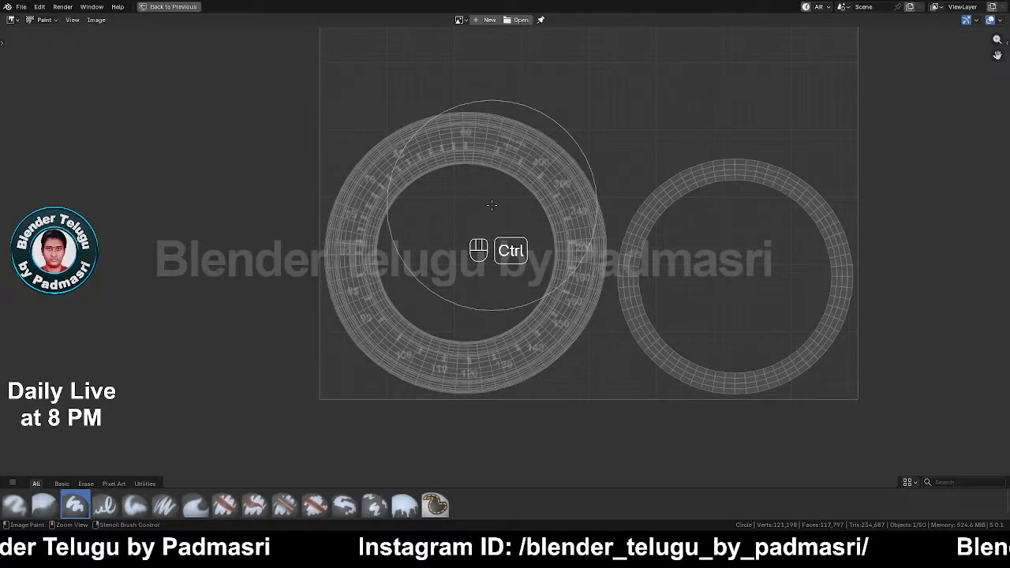
key("ctrl+space")
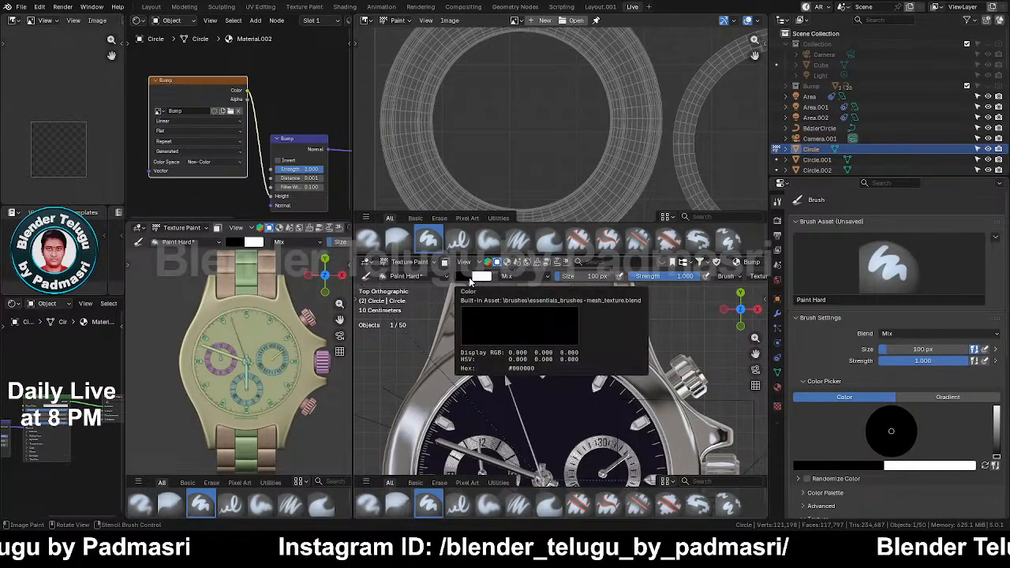
Step: Swap the brush colors so that white is the primary paint color and black the secondary
left_click(470, 279)
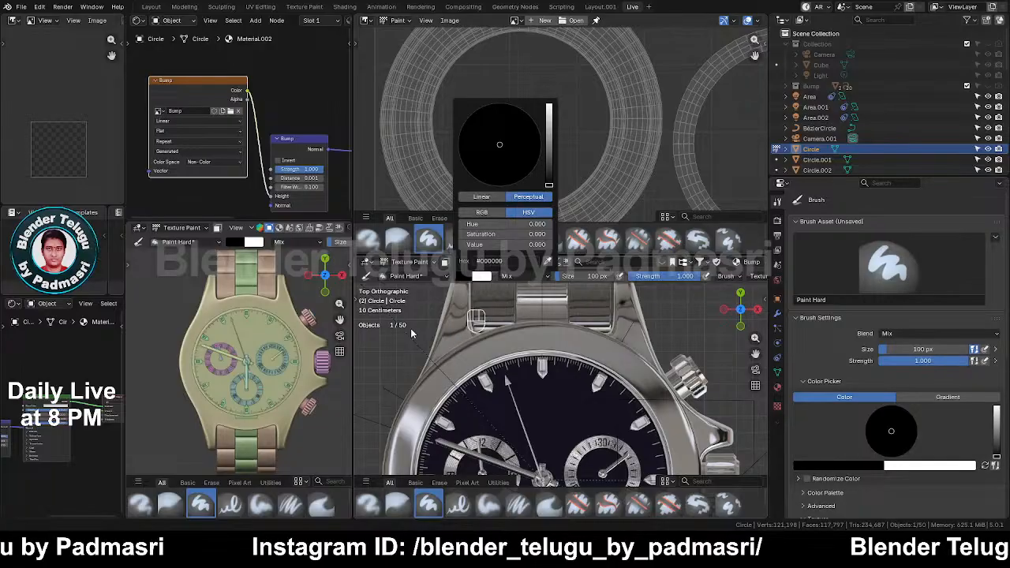
key("x")
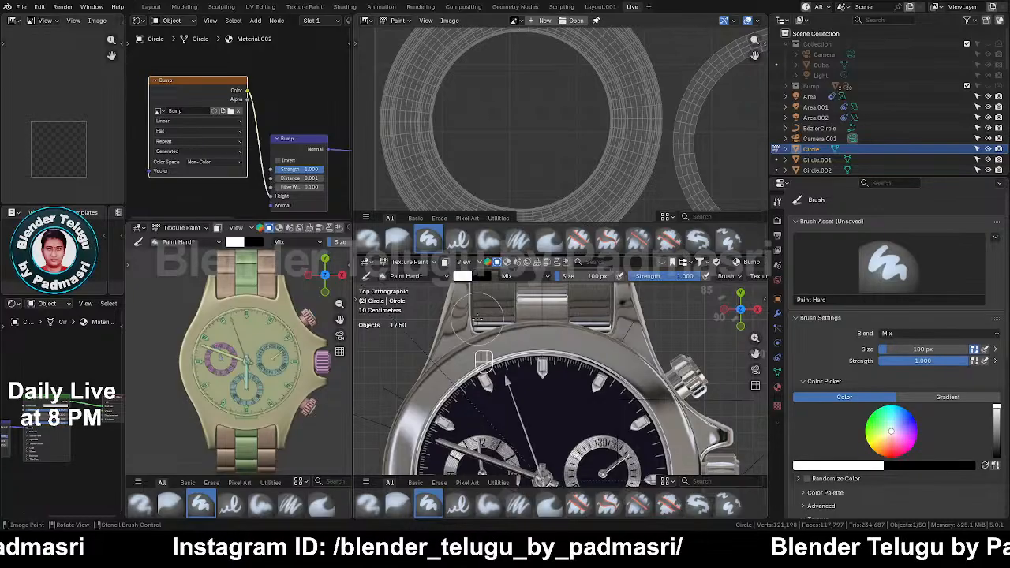
key("x")
key("x")
key("x")
key("x")
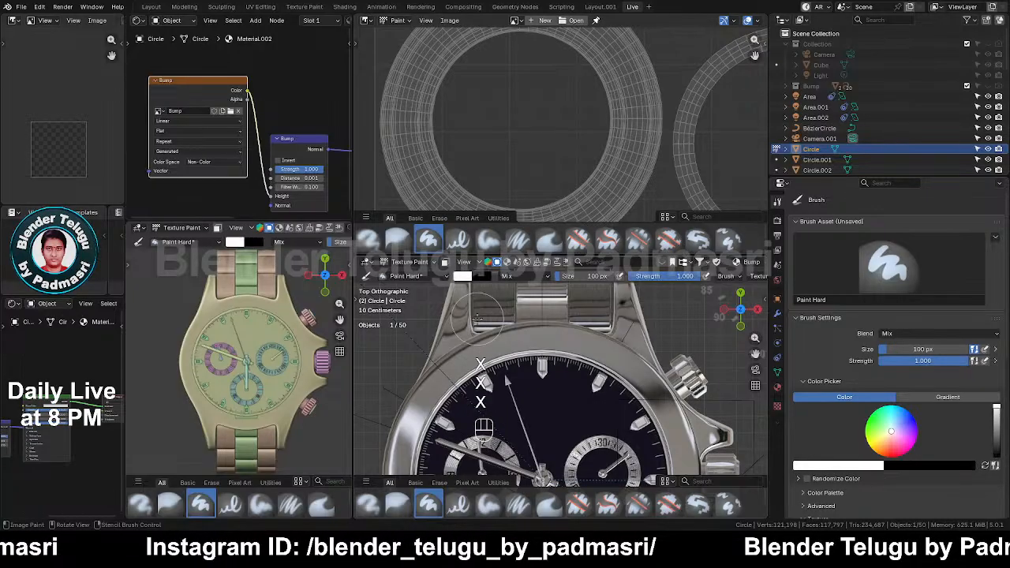
Step: Display the Bump image behind the UV layout in the image editor
key("ctrl+space")
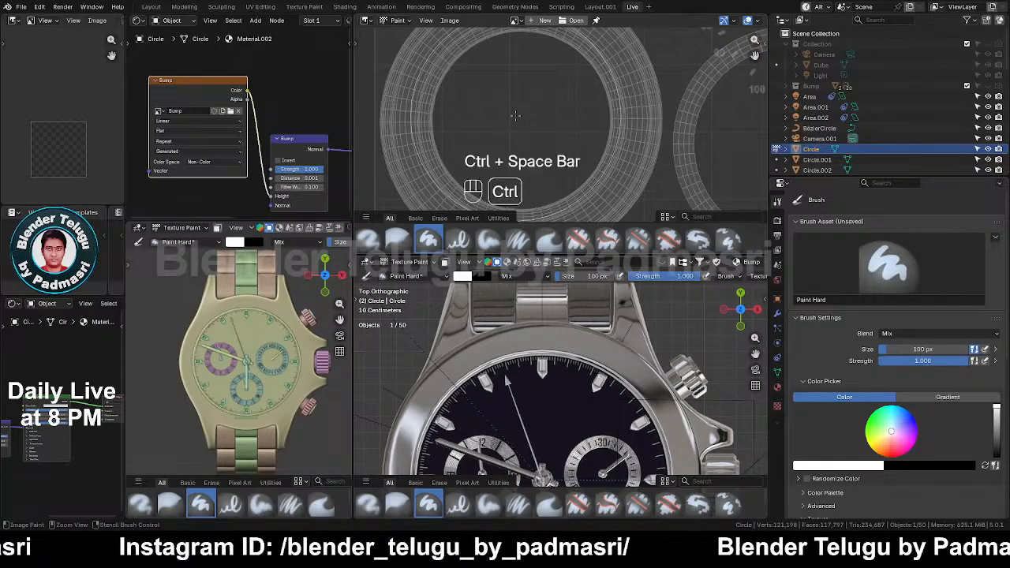
key("ctrl+space")
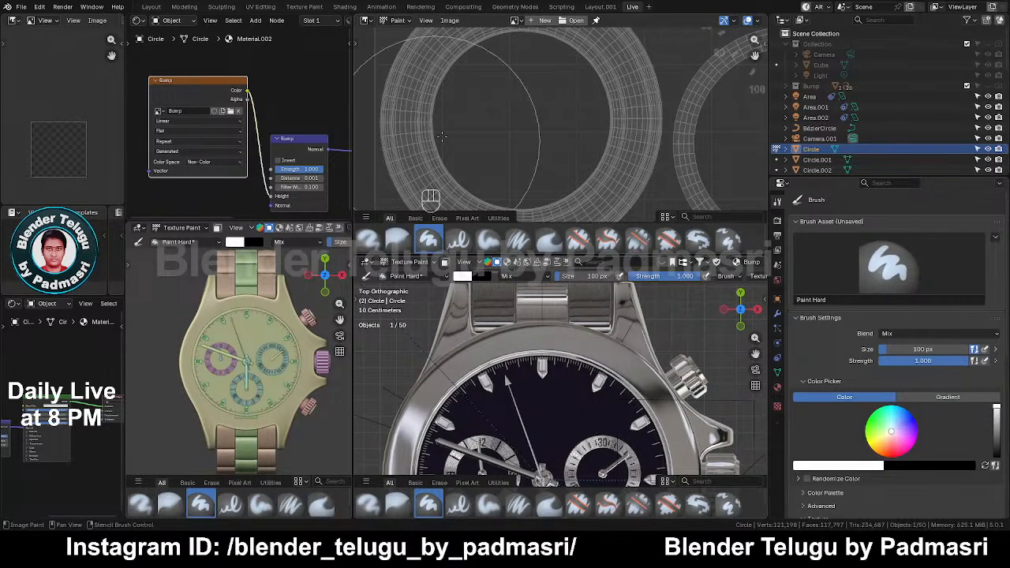
key("ctrl+space")
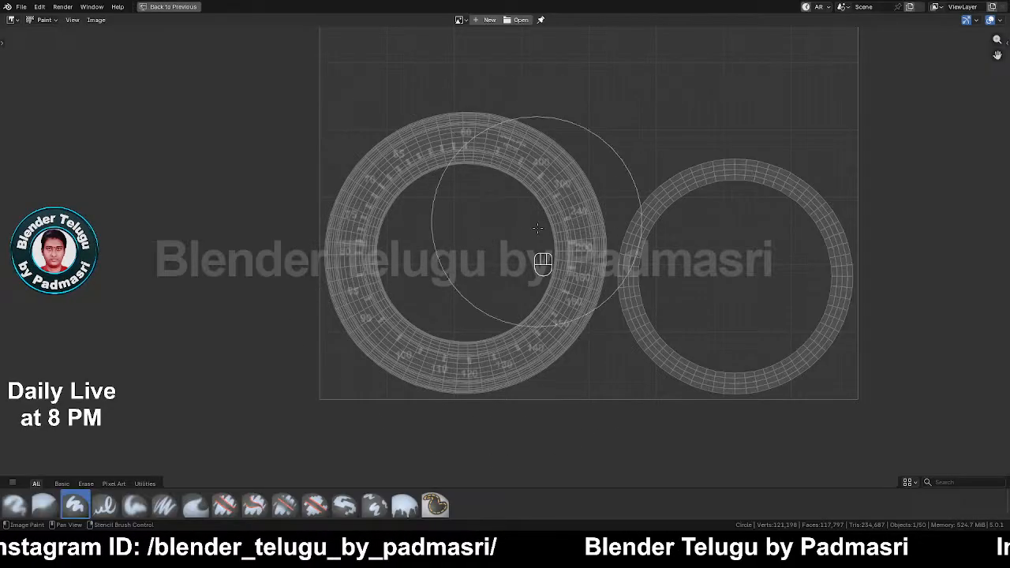
key("ctrl+space")
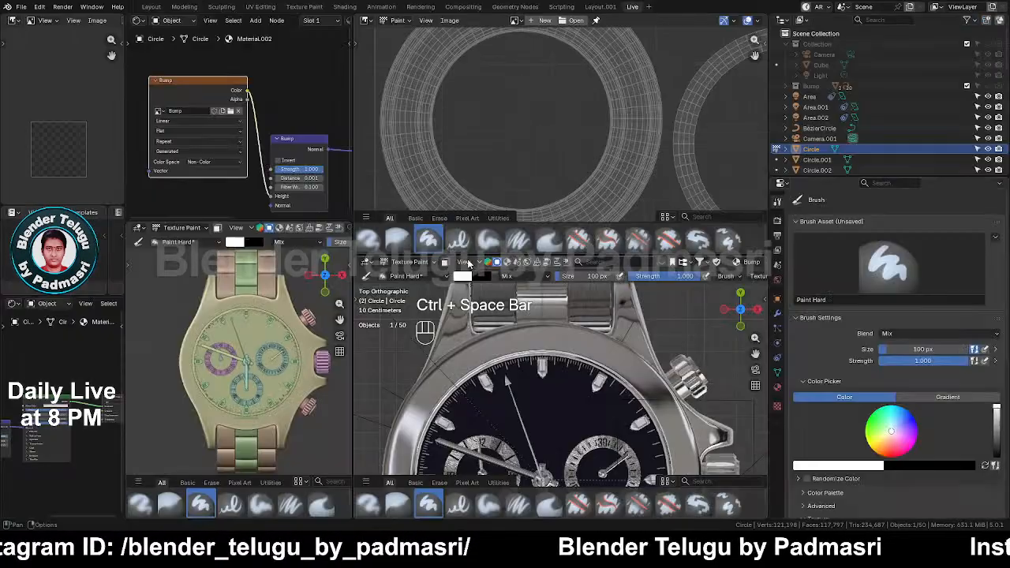
left_click(514, 20)
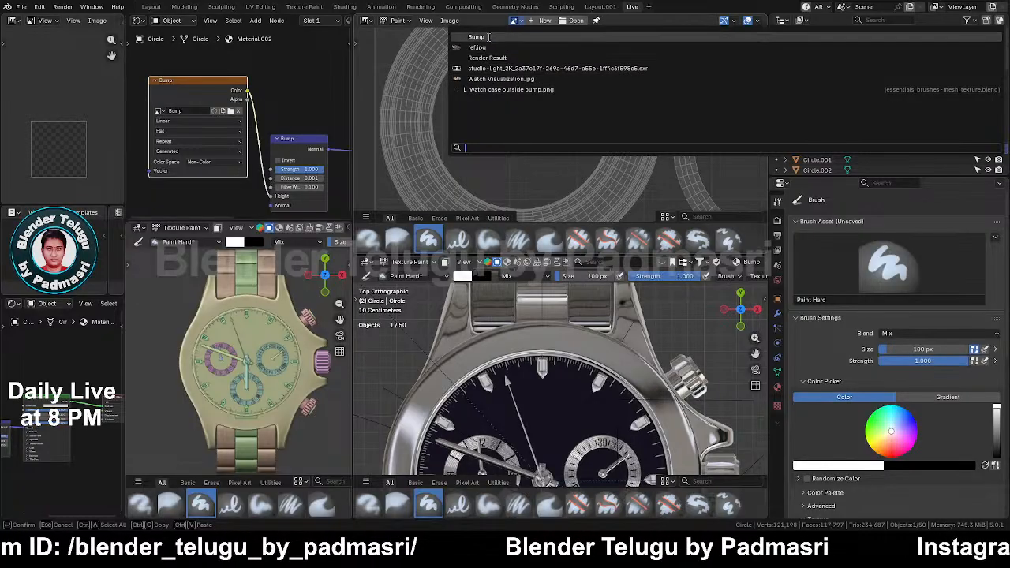
left_click(488, 37)
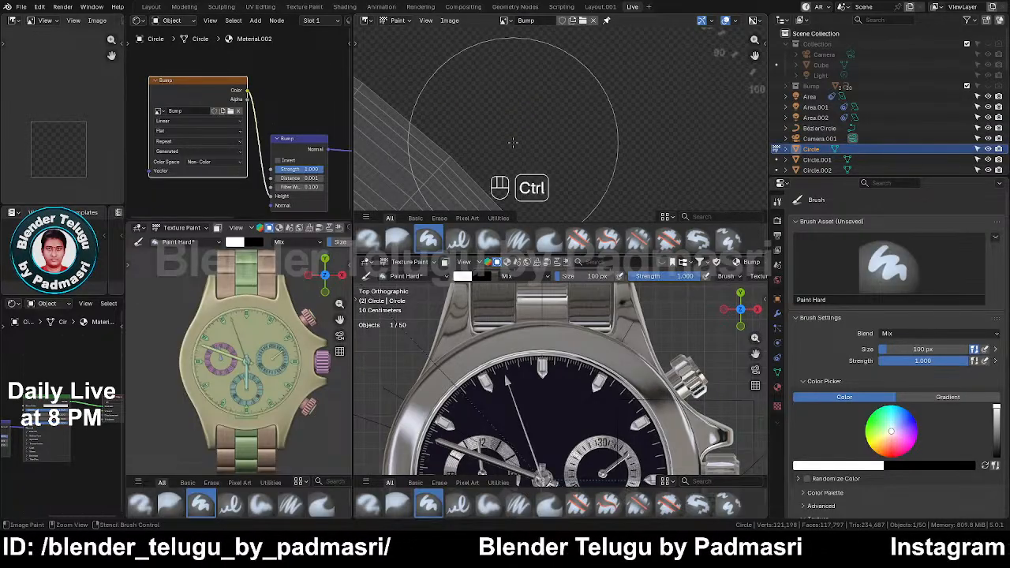
Step: Enlarge the number stencil on the Bump image until its numerals fall within the larger ring's UV band
key("ctrl+space")
scroll(487, 234, "down", 8)
middle_click_drag(463, 248, 568, 130, "shift")
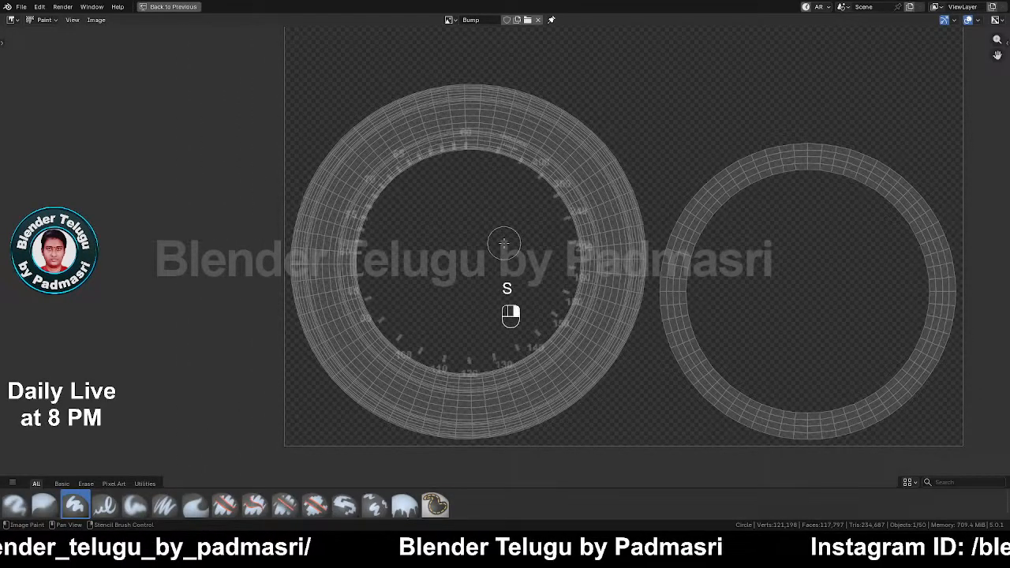
key("s")
key("s")
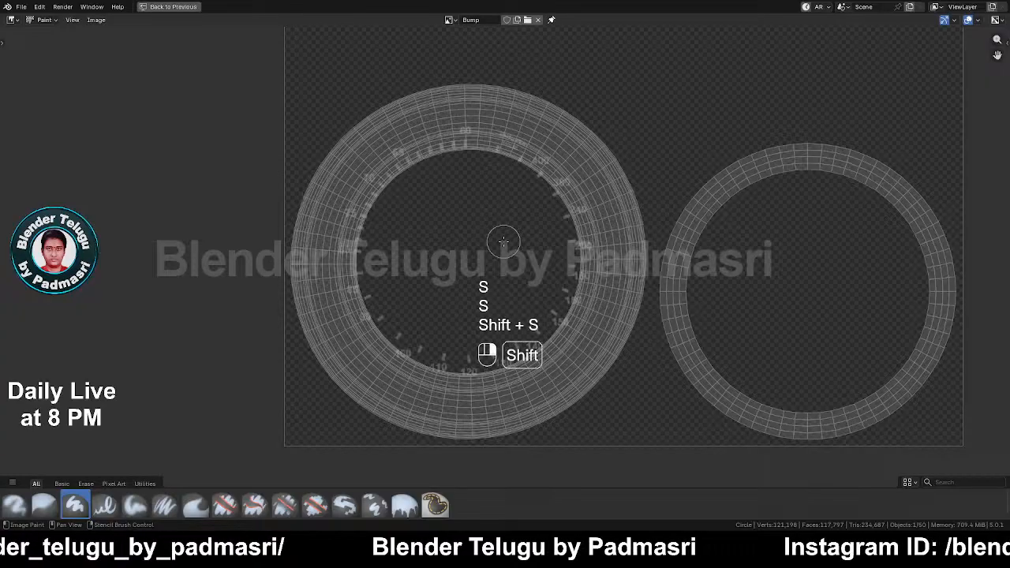
key("shift+s")
key("shift+s")
right_click_drag(503, 241, 518, 262, "shift")
key("s")
key("s")
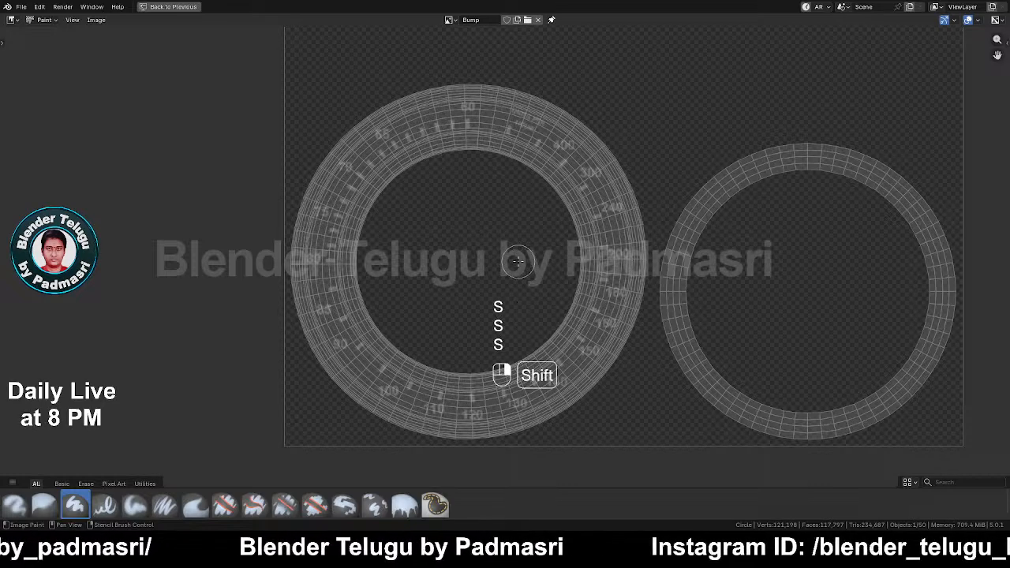
Step: Fine-tune the stencil's position and size so its numerals and tick marks sit evenly on the larger ring
right_click_drag(518, 261, 515, 270, "shift")
key("shift+s")
key("s")
key("s")
key("s")
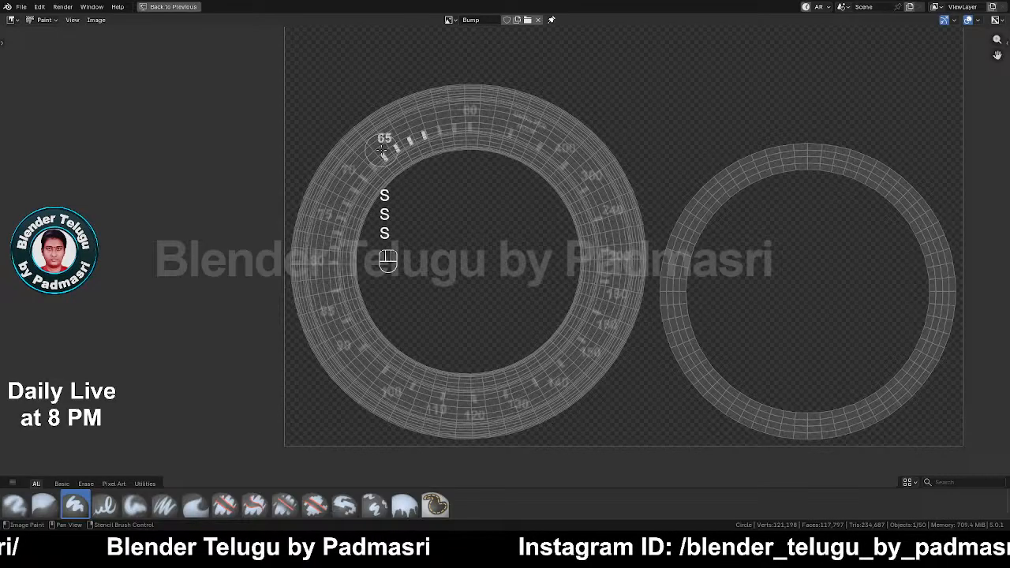
Step: Paint the stencil's numerals, tick marks and UNITS PER HOUR text in white all around the larger ring
mouse_move(348, 170)
left_mouse_down()
mouse_move(324, 266)
mouse_move(330, 286)
mouse_move(361, 361)
mouse_move(437, 403)
mouse_move(378, 366)
left_mouse_up()
mouse_move(442, 404)
left_mouse_down()
mouse_move(571, 372)
mouse_move(627, 285)
mouse_move(613, 304)
mouse_move(591, 177)
mouse_move(499, 112)
mouse_move(505, 131)
mouse_move(442, 132)
mouse_move(497, 96)
left_mouse_up()
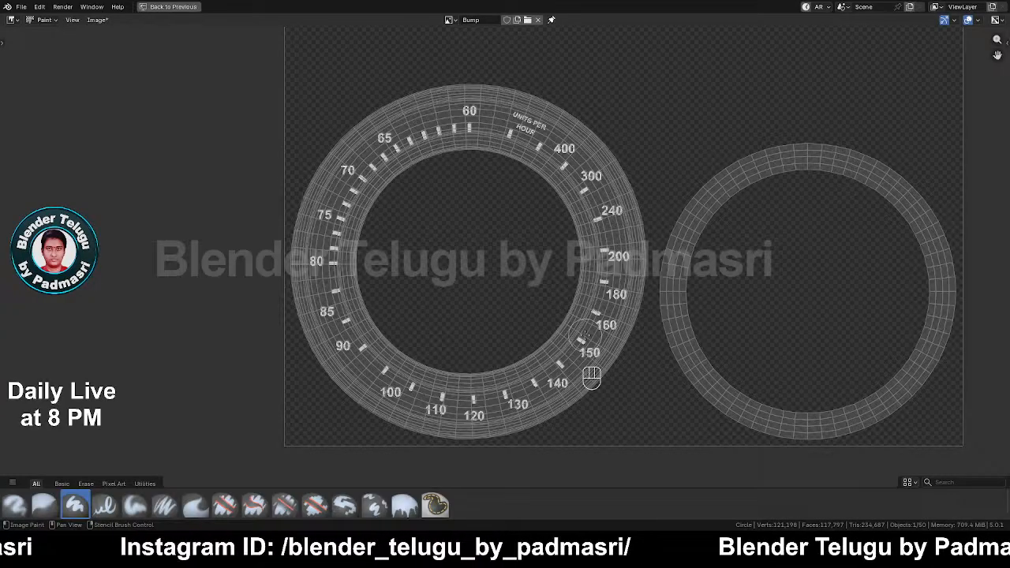
scroll(558, 323, "down", 2)
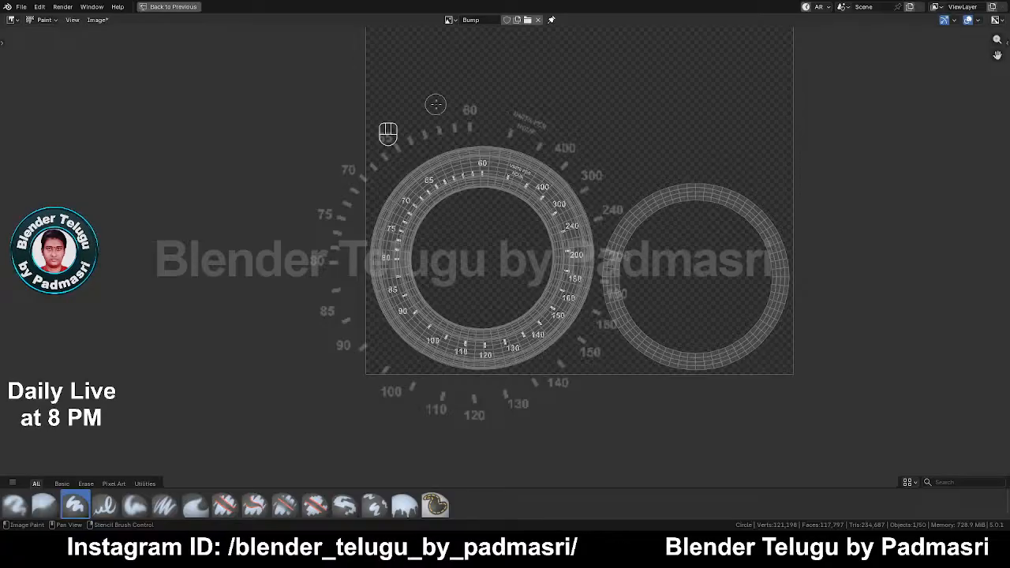
Step: Save the painted Bump image and the Blender project file
left_click(97, 20)
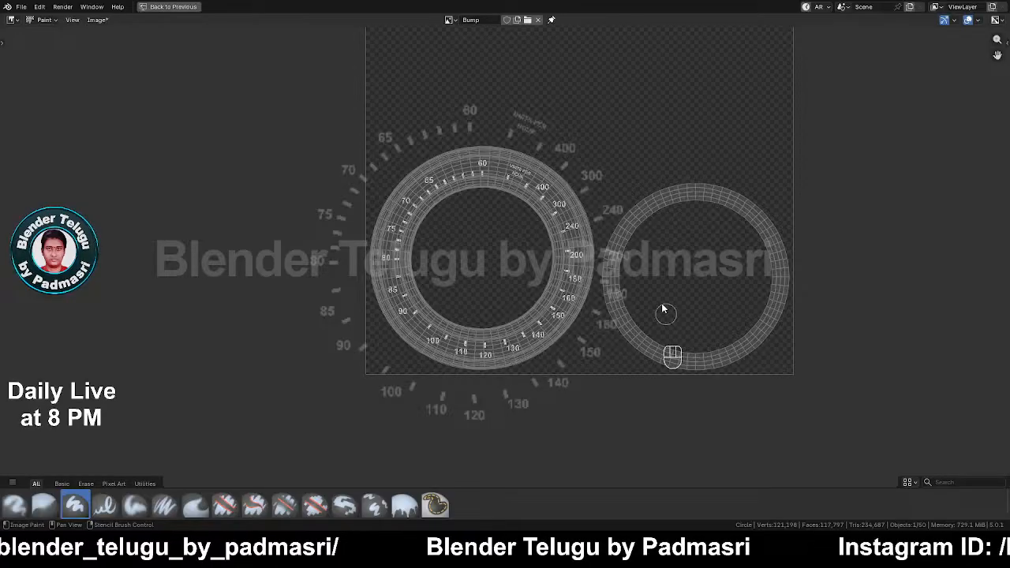
key("ctrl+space")
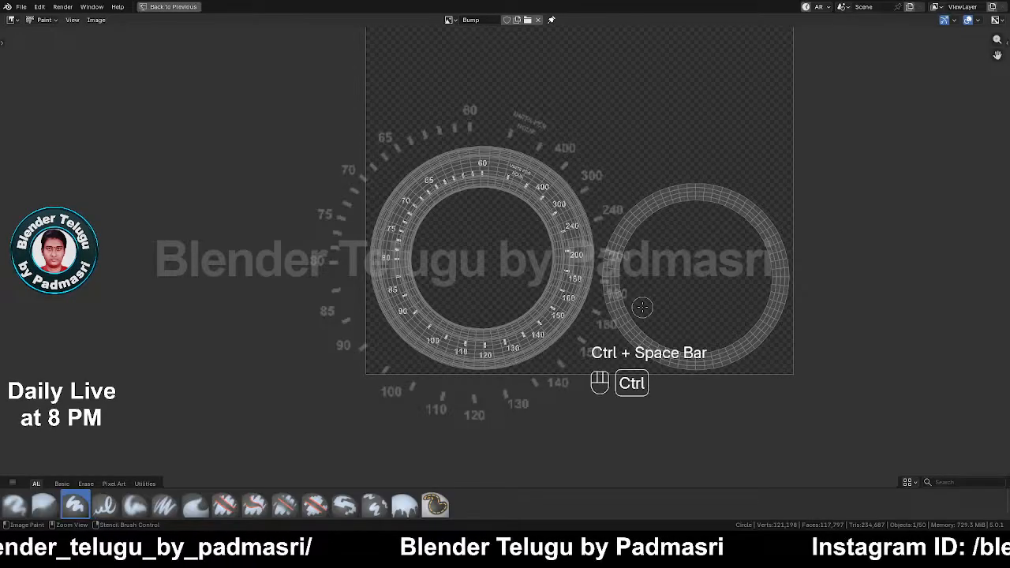
key("ctrl+s")
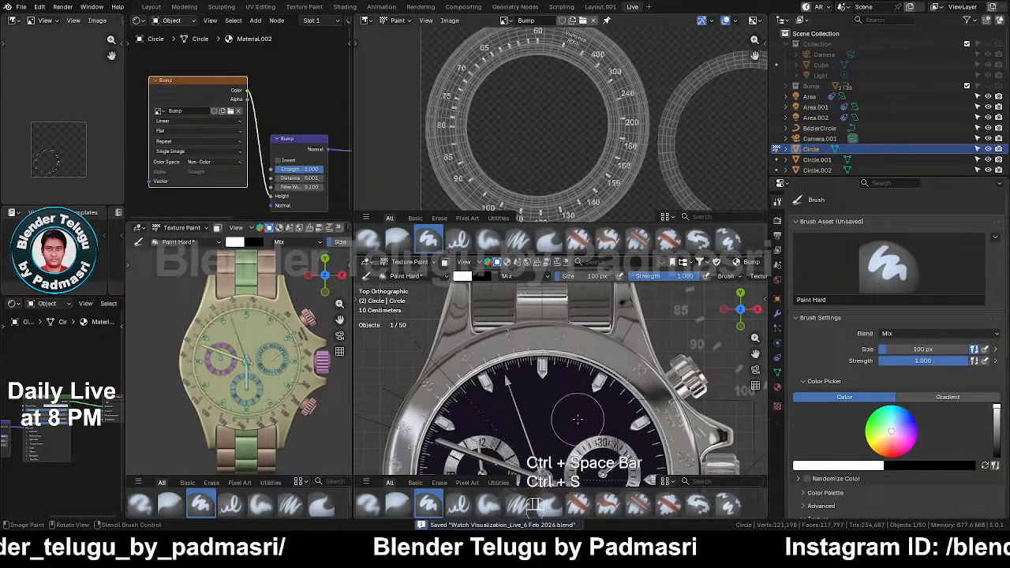
Step: Examine the painted bump numerals around the watch bezel in the enlarged 3D viewport
scroll(577, 421, "down", 1)
middle_click_drag(601, 444, 597, 386, "shift")
key("ctrl+space")
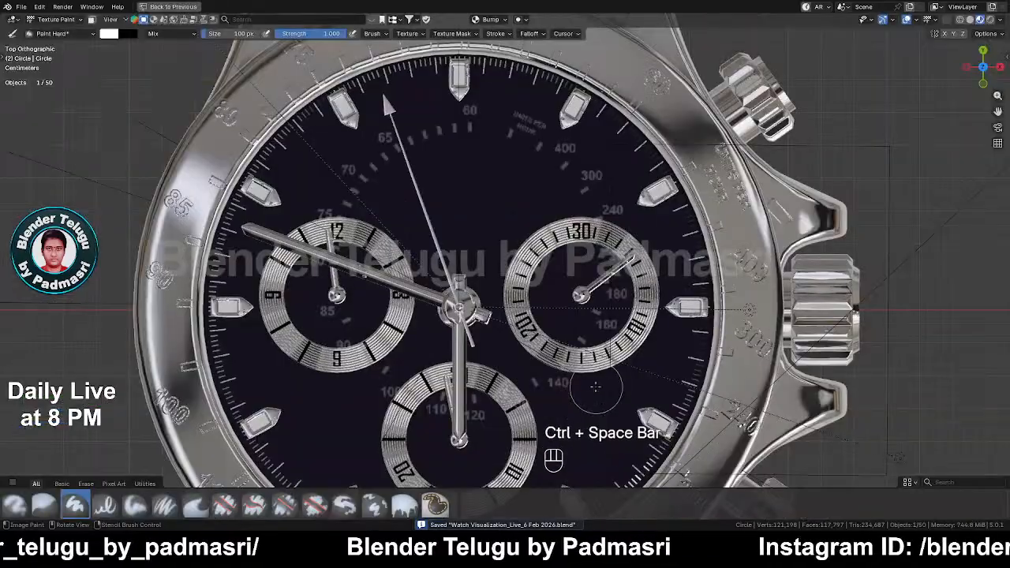
scroll(576, 263, "up", 1)
scroll(645, 257, "down", 1)
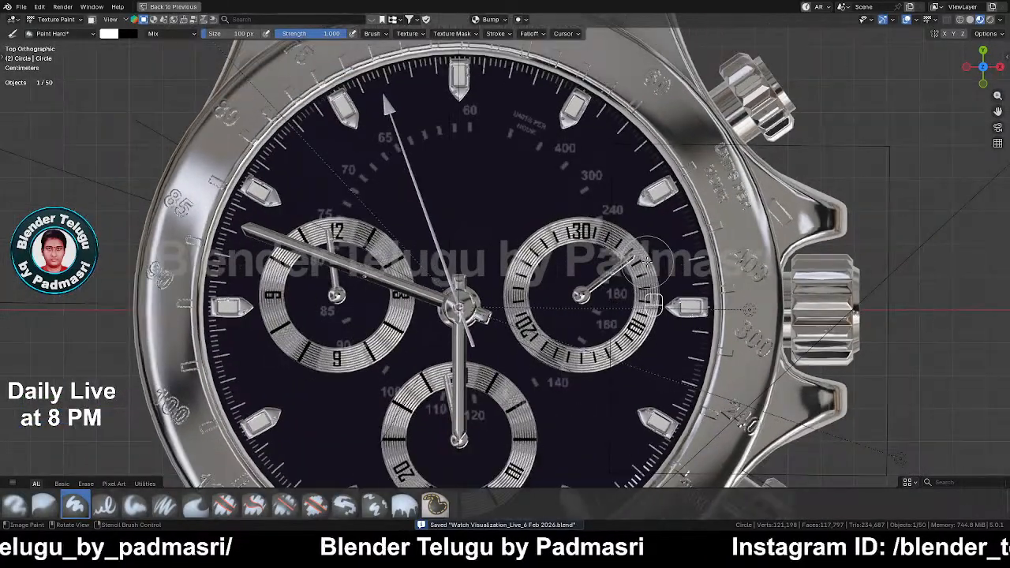
middle_click_drag(667, 251, 723, 329, "shift")
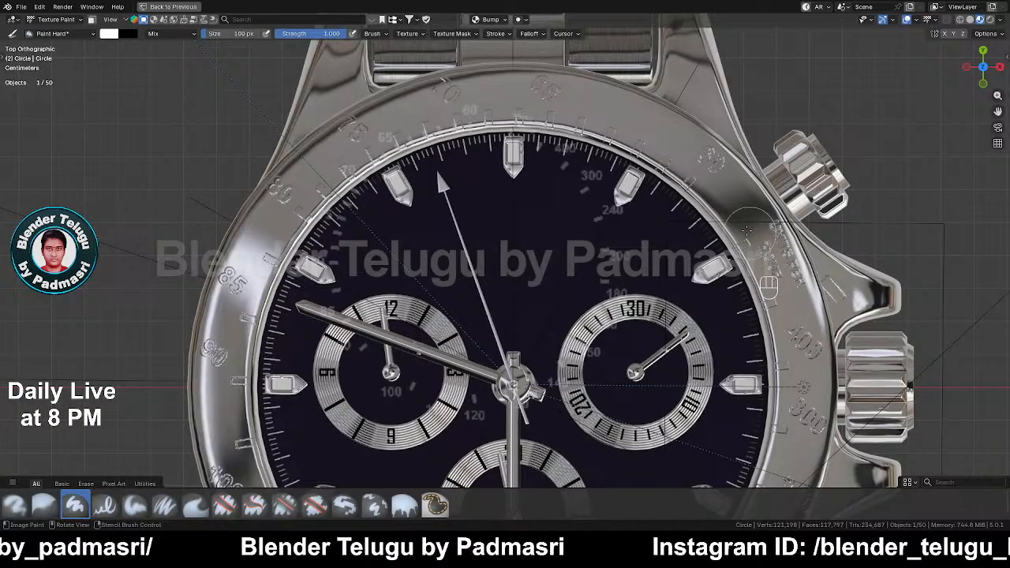
scroll(800, 337, "down", 4)
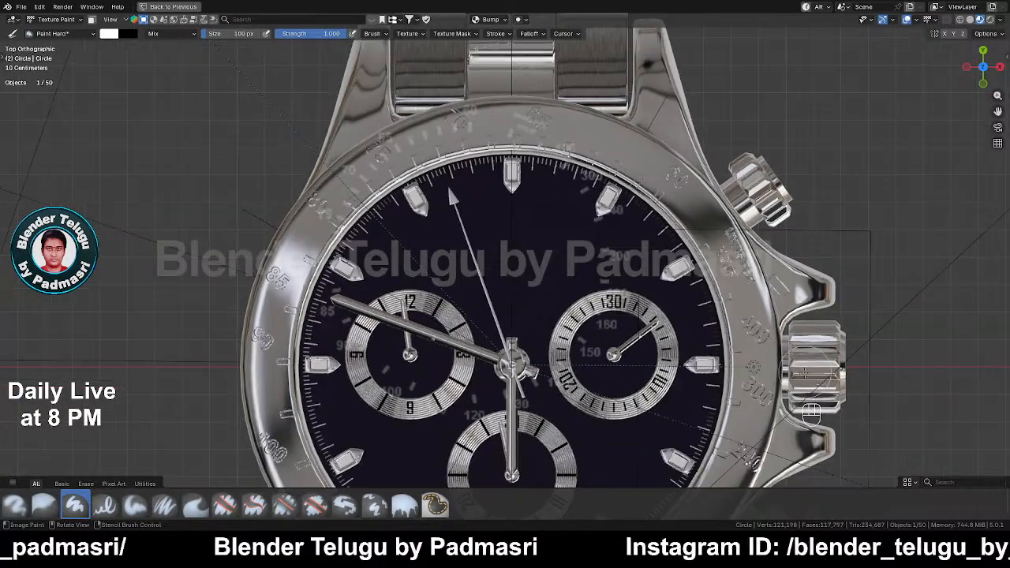
middle_click_drag(756, 398, 750, 347, "shift")
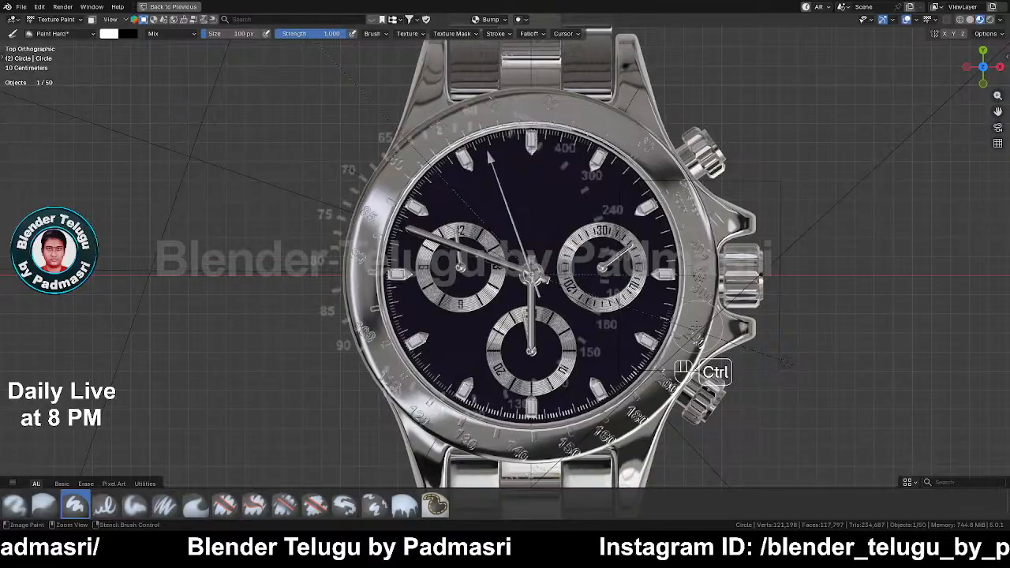
key("ctrl+space")
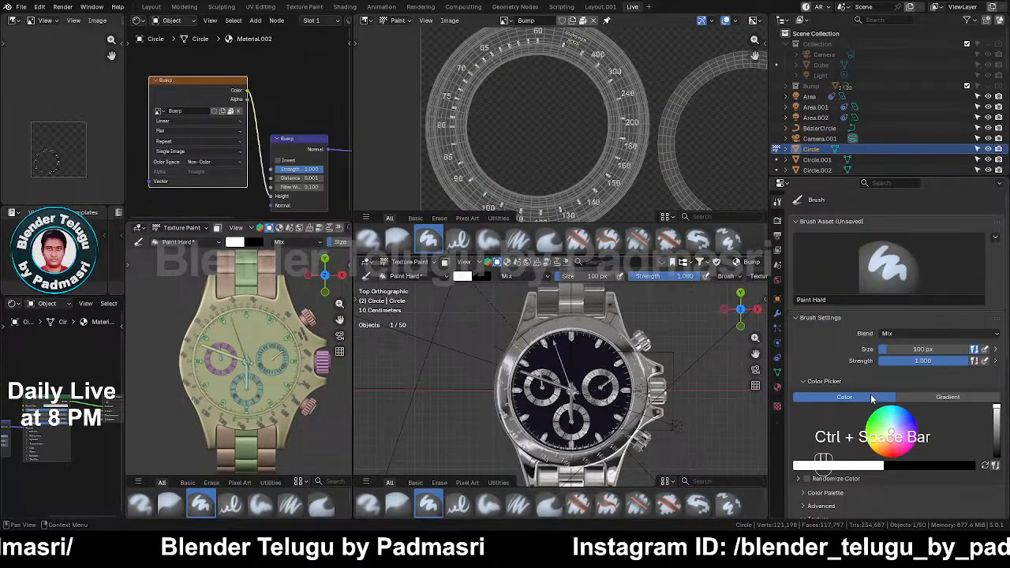
Step: Switch the bezel ring from Texture Paint to Object Mode
scroll(882, 482, "down", 2)
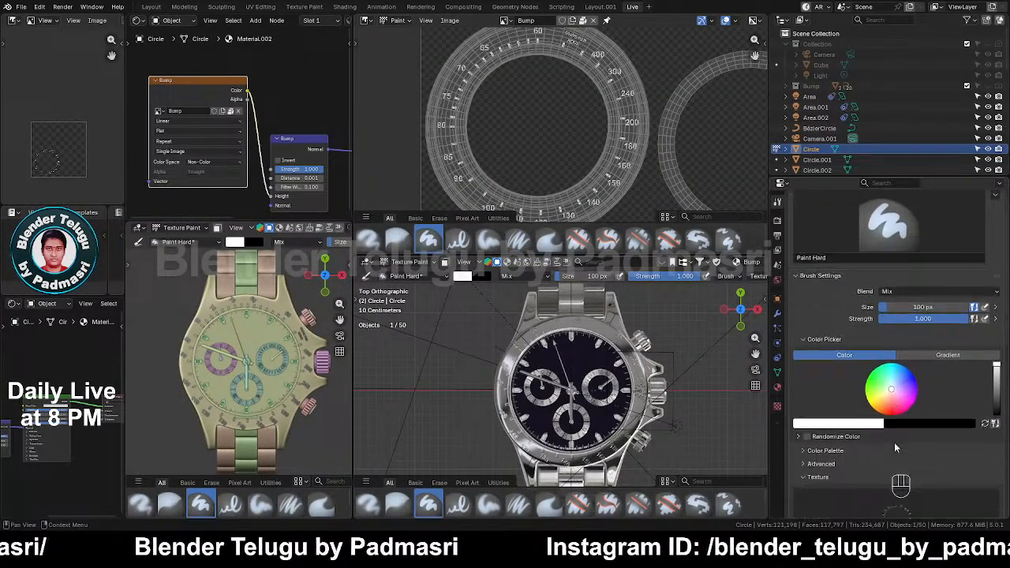
scroll(881, 450, "up", 2)
key("ctrl+Tab")
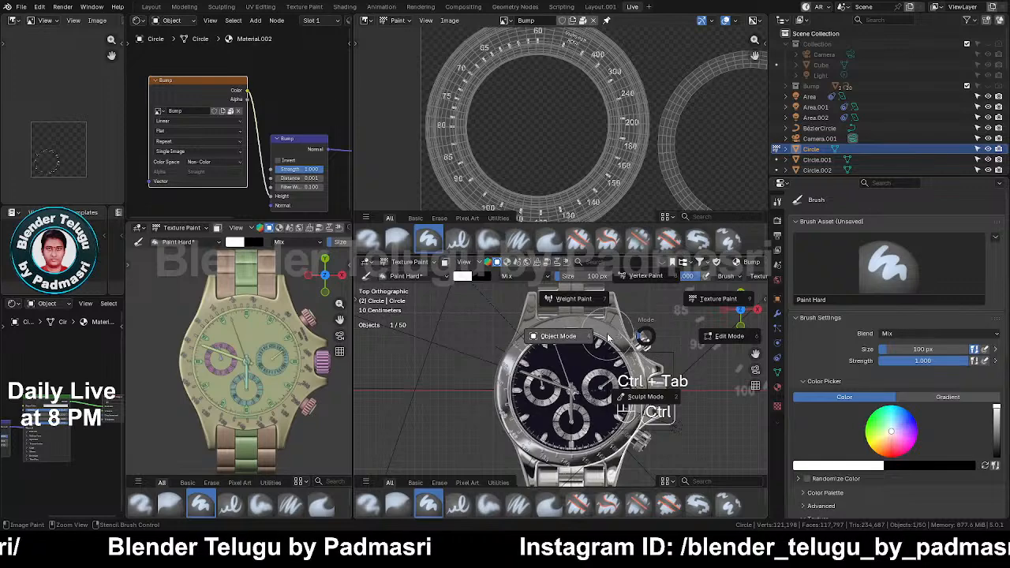
left_click(577, 336)
scroll(571, 326, "up", 3)
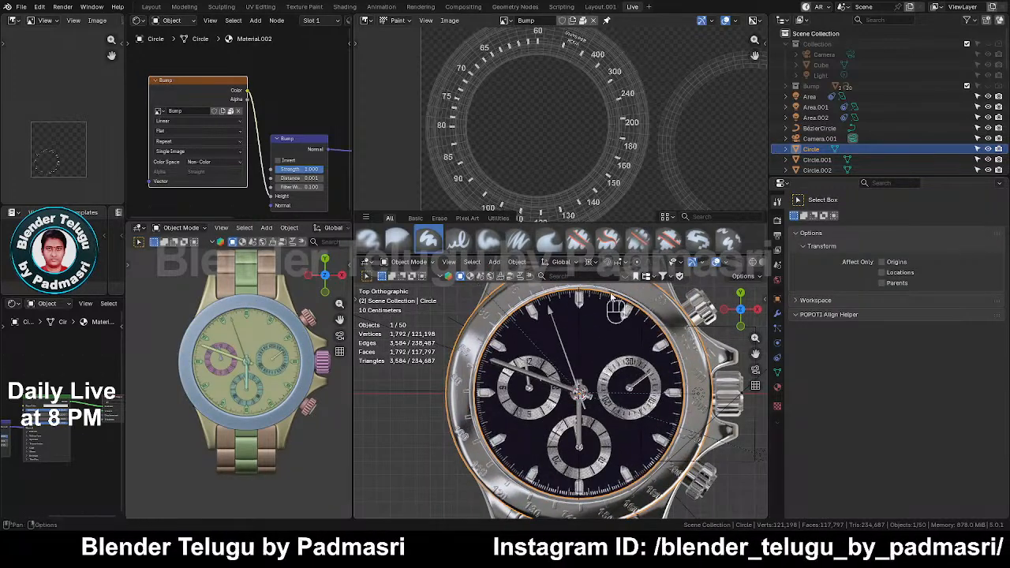
Step: Open the bezel ring for mesh editing and select the larger ring's whole UV island in the UV Editor
key("Tab")
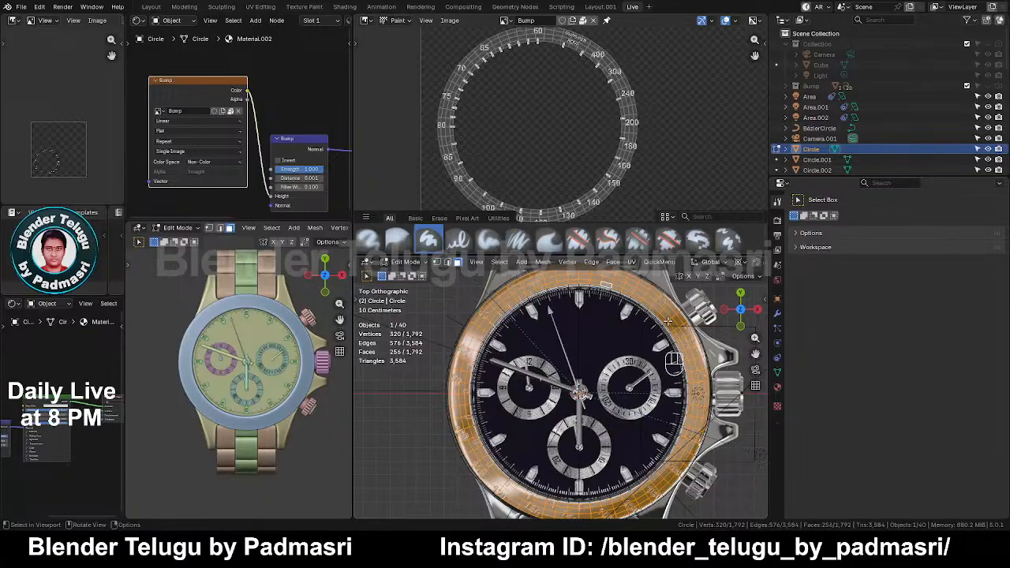
key("l")
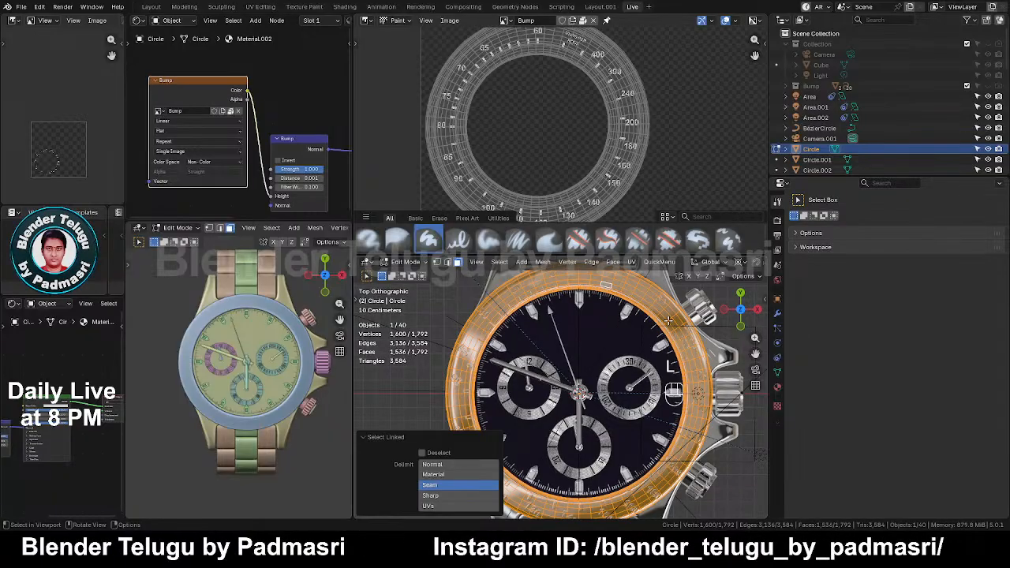
left_click(370, 24)
left_click(395, 57)
left_click(591, 73)
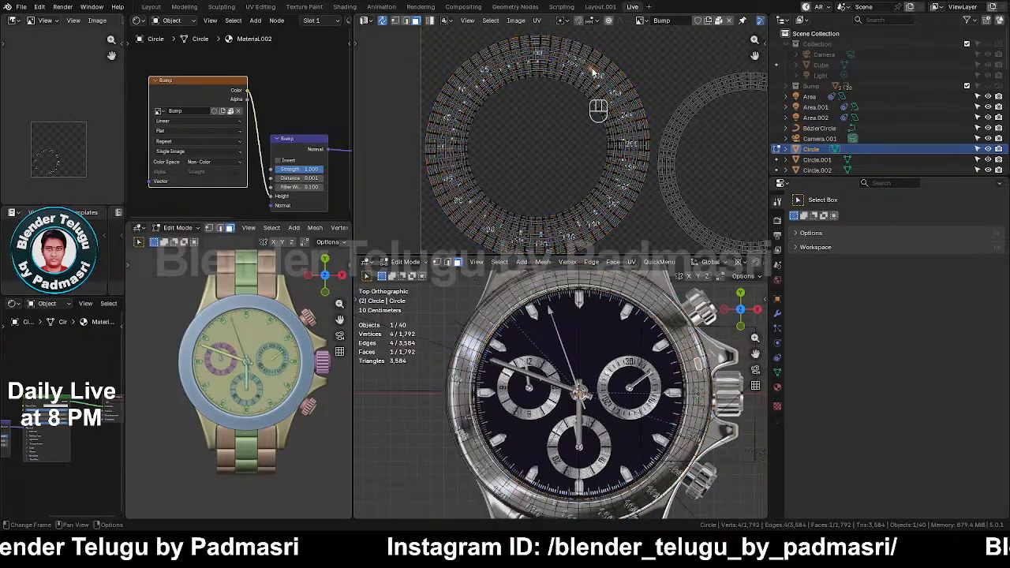
key("l")
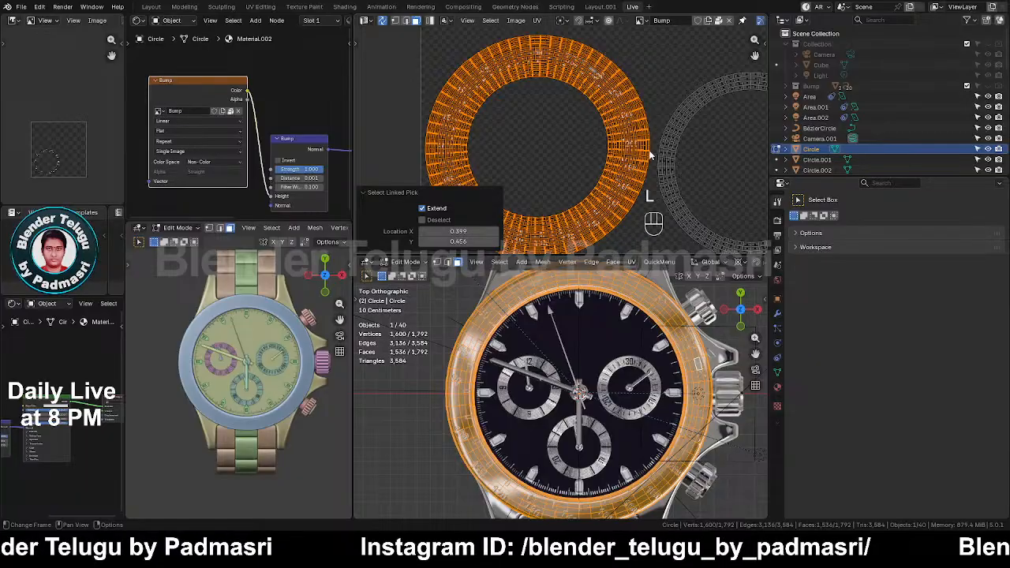
Step: Hide the viewport overlays and rotate the larger ring's UV island by -39.5° to align the numeral 60 with the 12 o'clock marker
key("r")
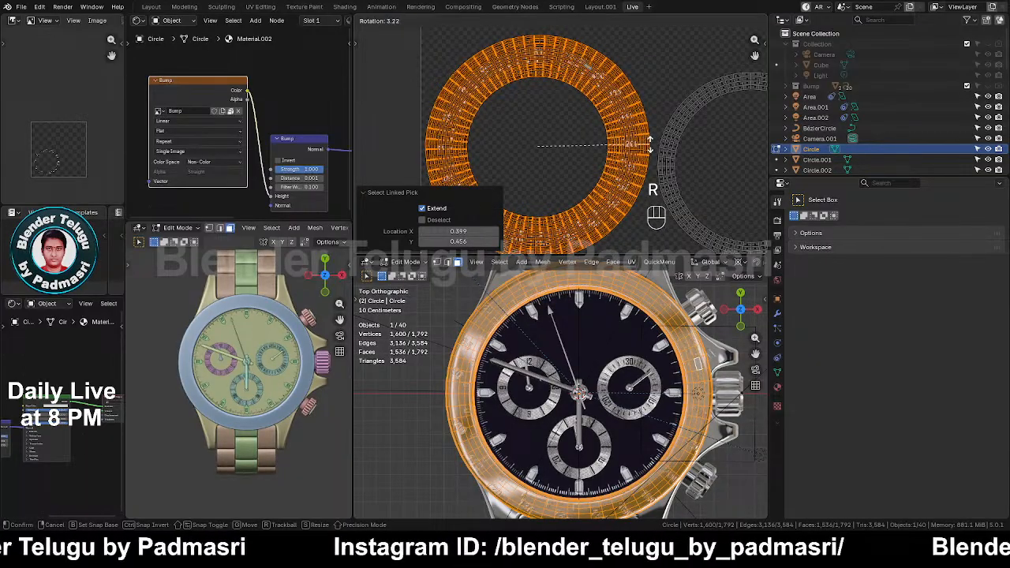
right_click(649, 145)
key("shift+alt+z")
scroll(621, 338, "up", 1)
middle_click_drag(622, 337, 602, 382, "shift")
key("r")
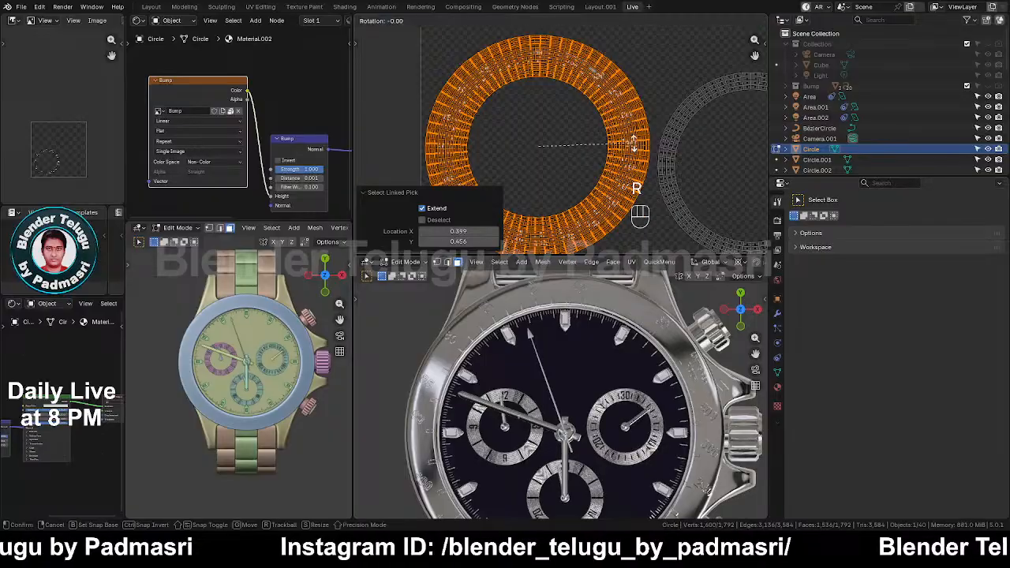
right_click(641, 190)
scroll(635, 307, "up", 3)
middle_click_drag(635, 307, 573, 451, "shift")
scroll(597, 402, "up", 1)
middle_click_drag(601, 398, 593, 413, "shift")
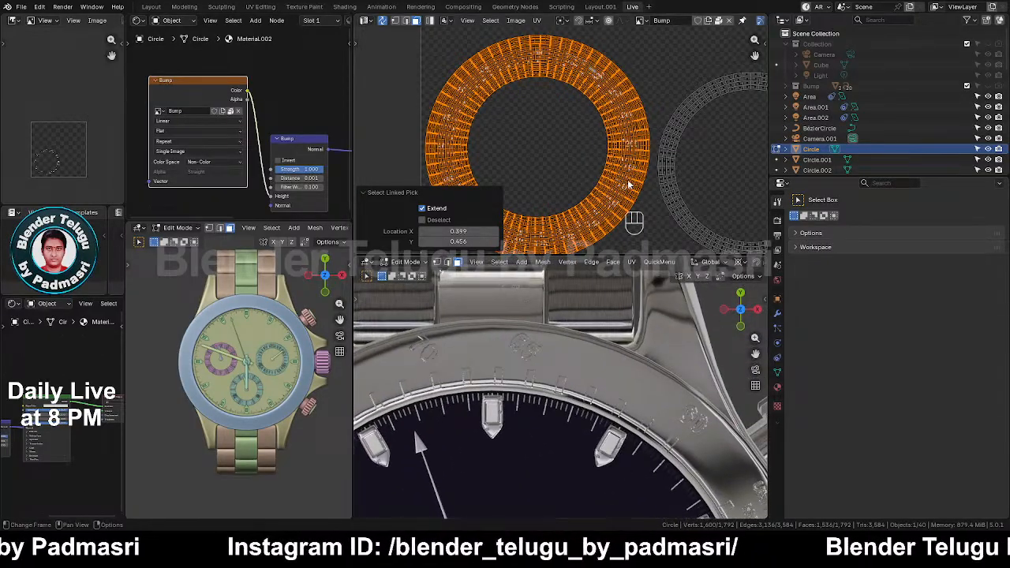
key("r")
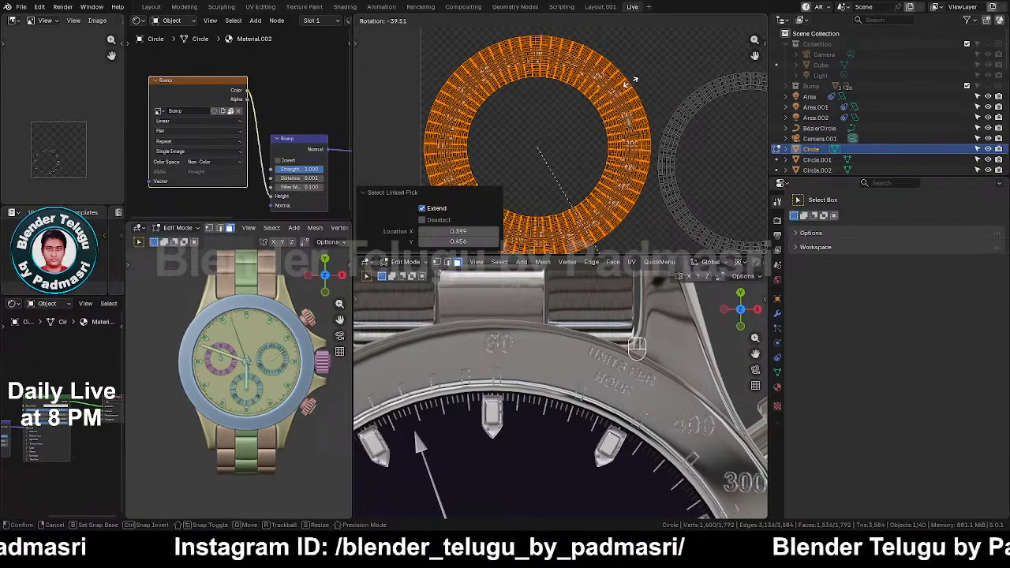
left_click(634, 79)
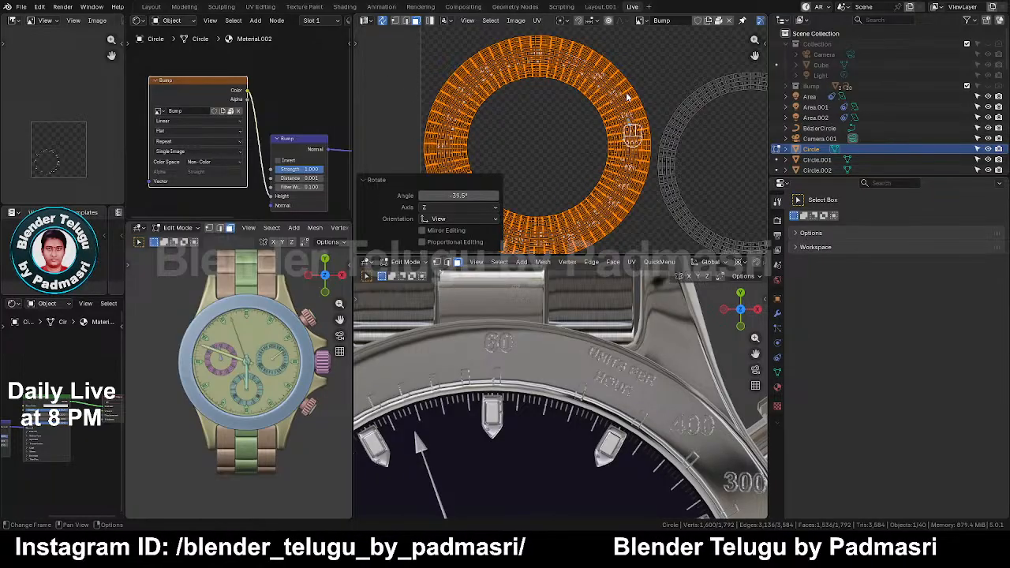
Step: Try to slightly enlarge only the UV face loops beneath the numerals and tick marks
scroll(627, 96, "up", 1)
middle_click_drag(621, 92, 605, 159, "shift")
scroll(584, 141, "up", 2)
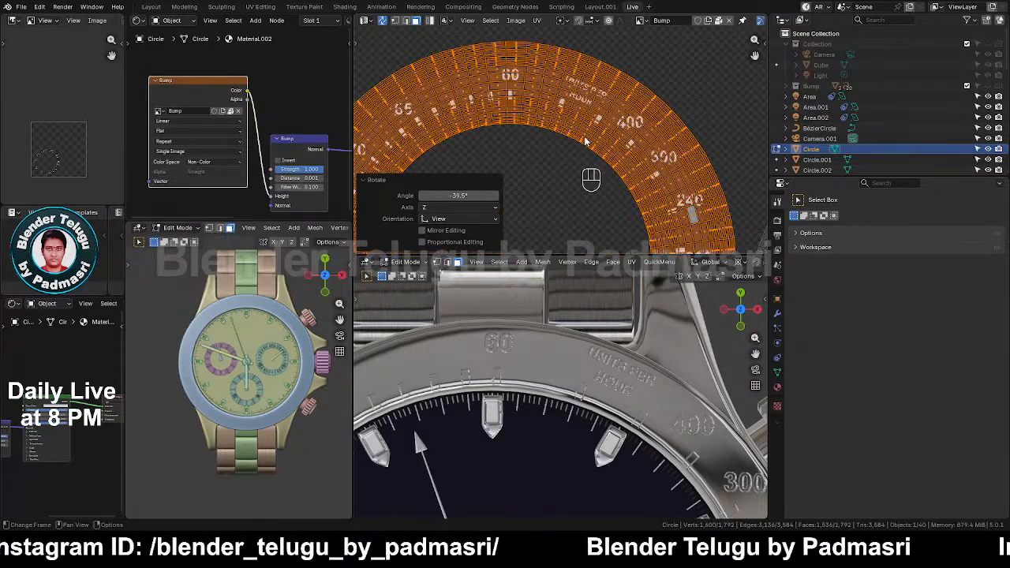
scroll(572, 139, "up", 1)
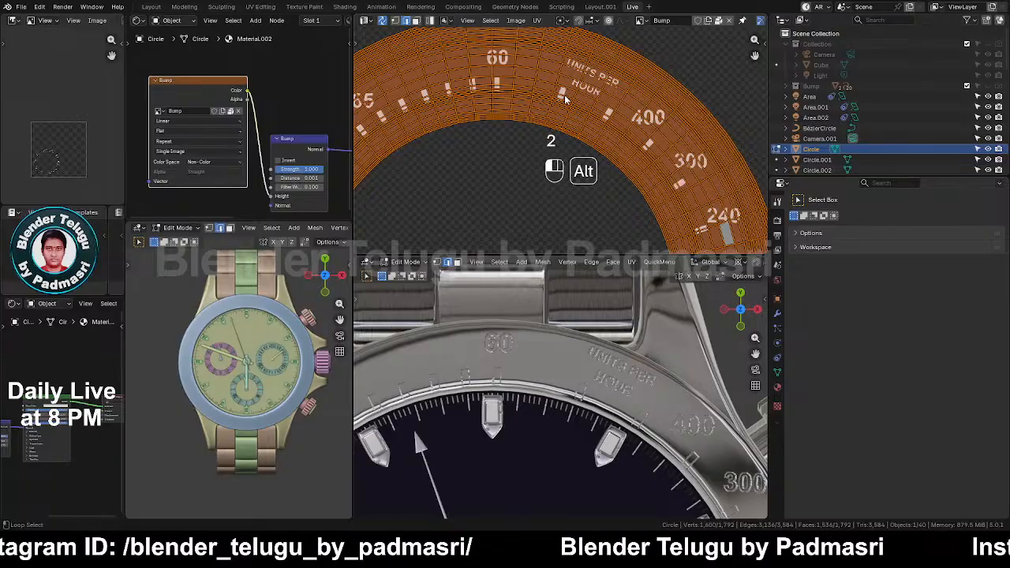
left_click(565, 99, "alt")
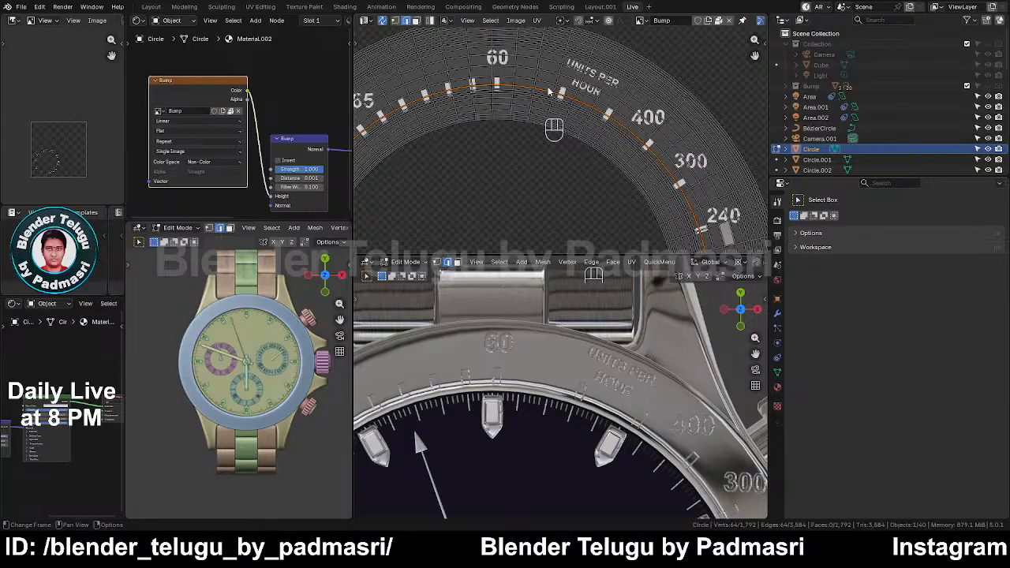
key("3")
left_click(556, 87, "alt")
left_click(559, 75, "alt+shift")
left_click(560, 63, "alt+shift")
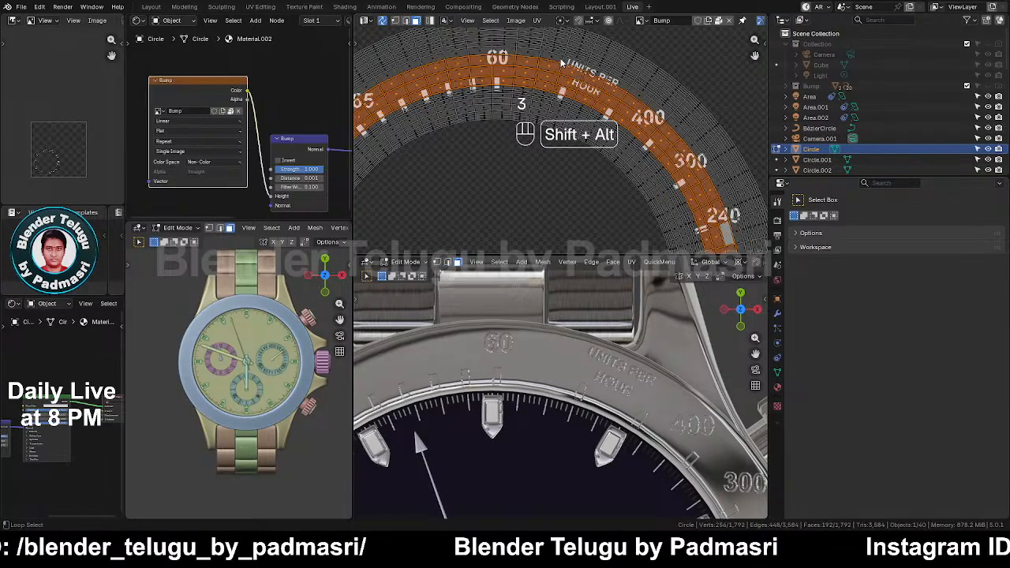
scroll(582, 108, "down", 1)
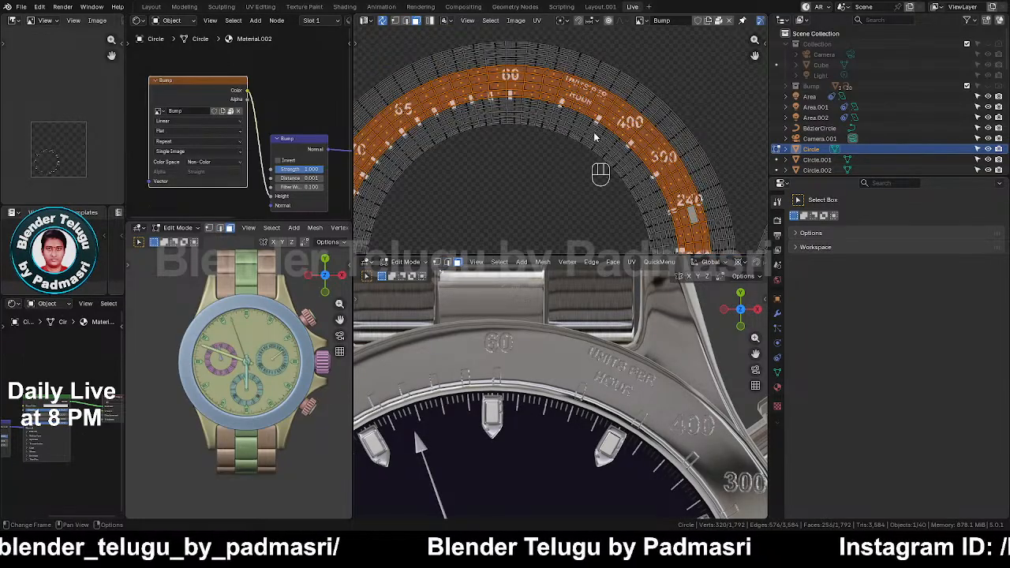
key("s")
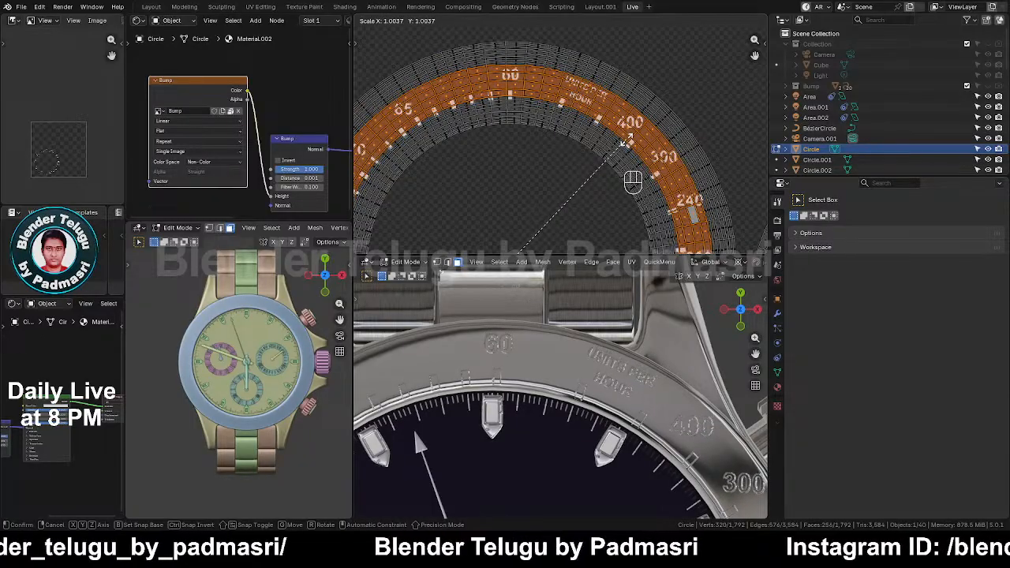
left_click(629, 144)
key("ctrl+z")
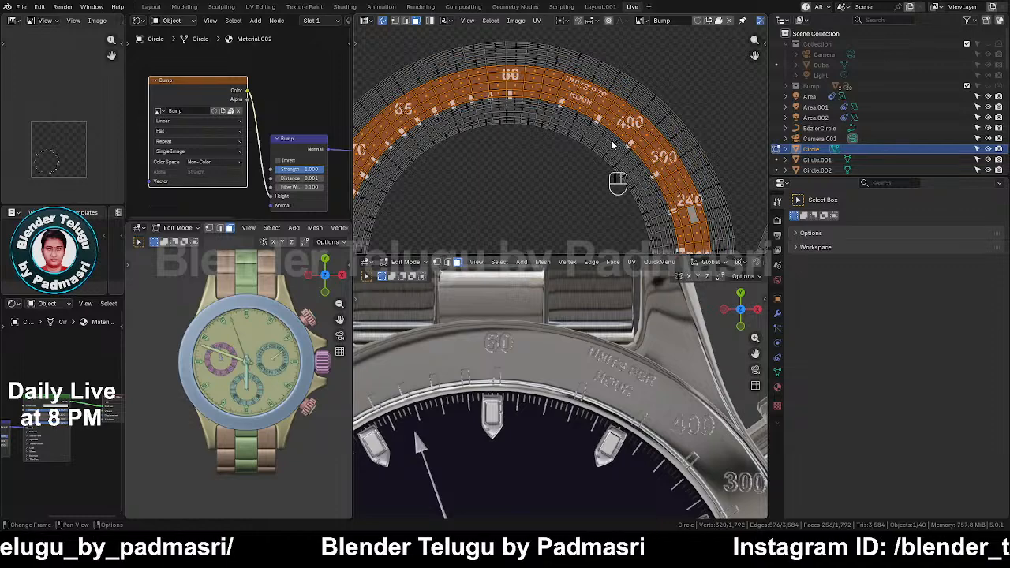
Step: Try to scale all of the bezel's UVs up by a factor of 1.028
key("a")
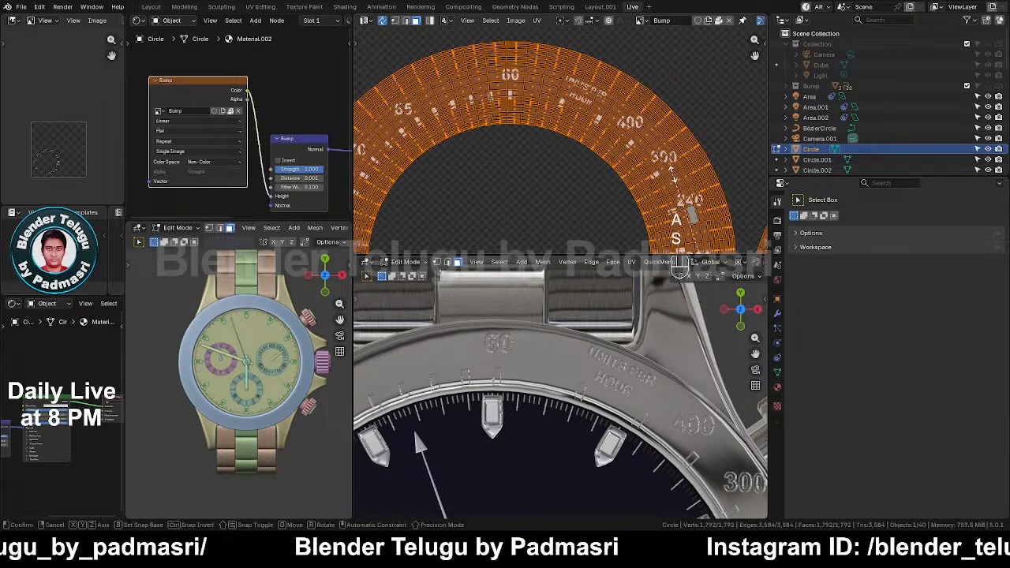
key("shift")
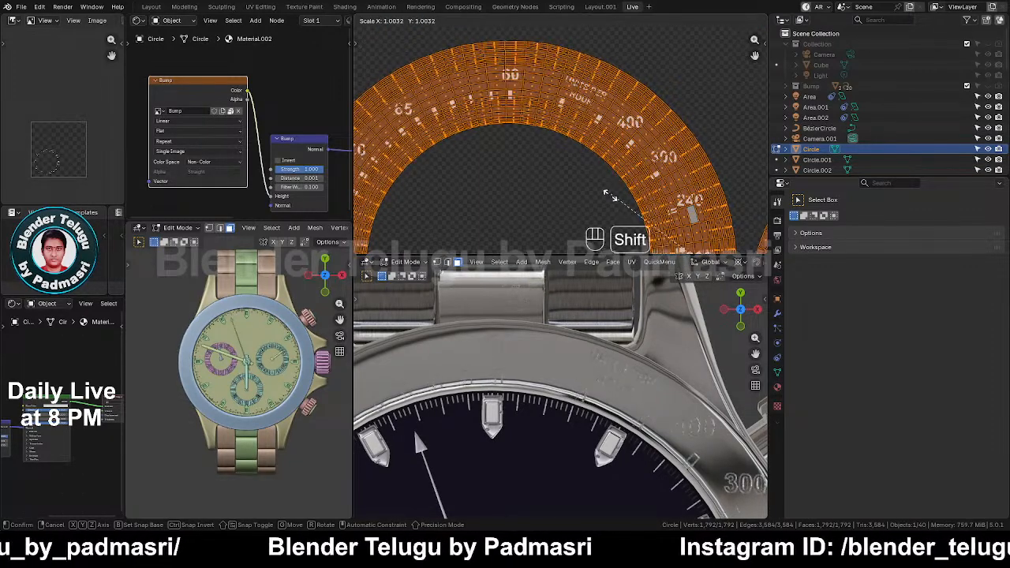
left_click(607, 194)
key("g")
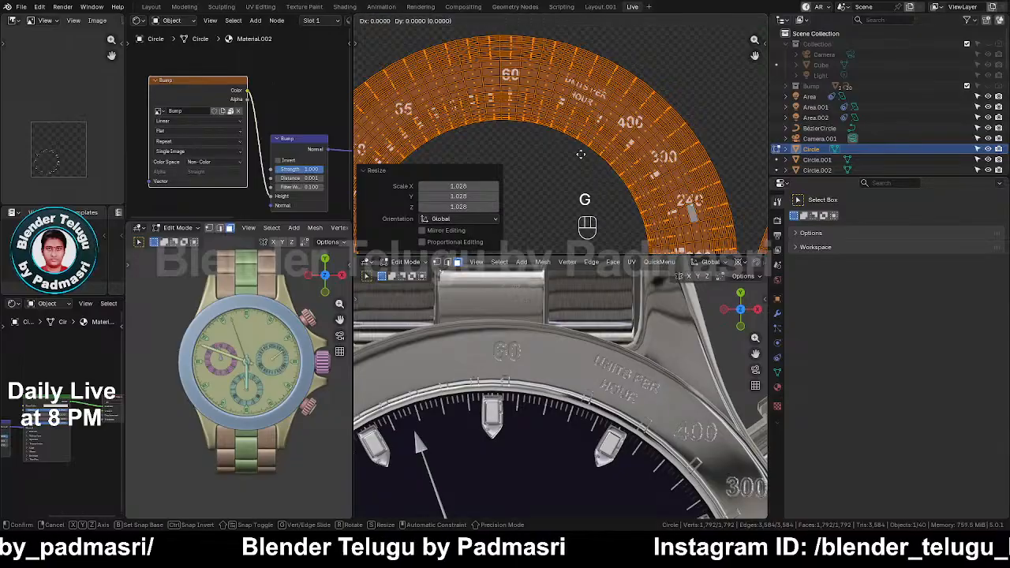
right_click(581, 159)
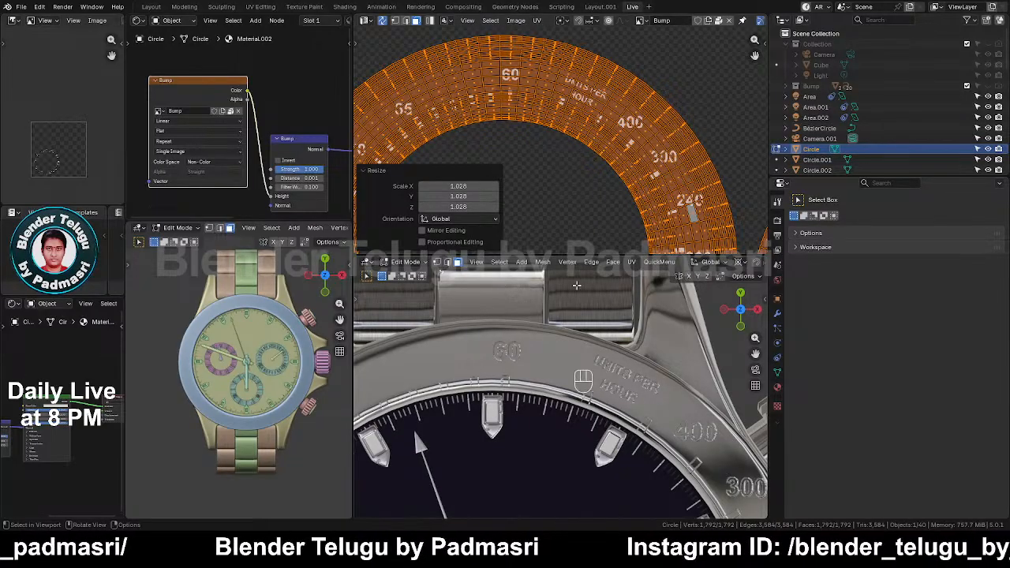
key("ctrl+z")
key("ctrl+z")
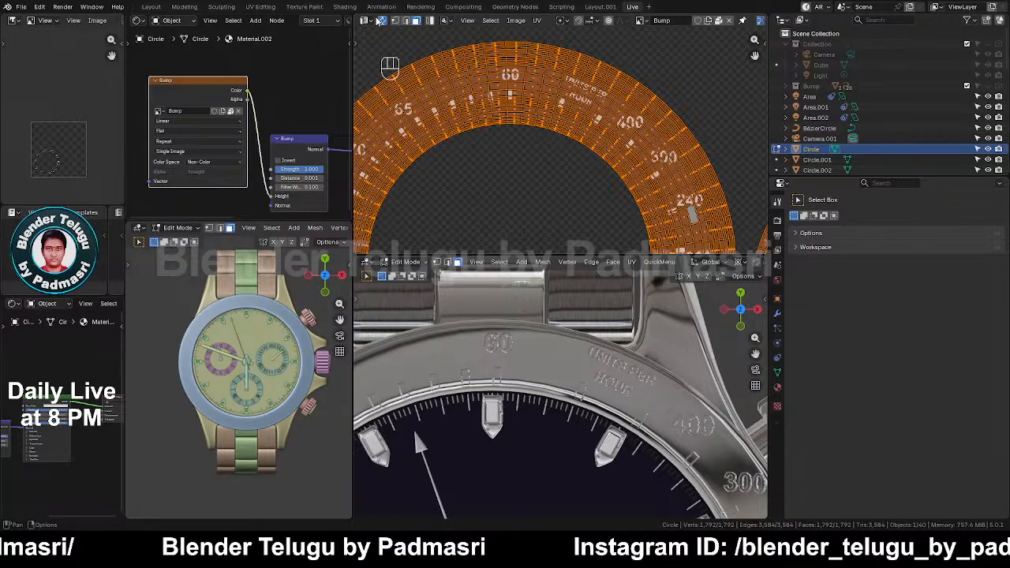
Step: Change the UV Editor back to the Image Editor in Paint mode and show its painting tools
left_click(362, 21)
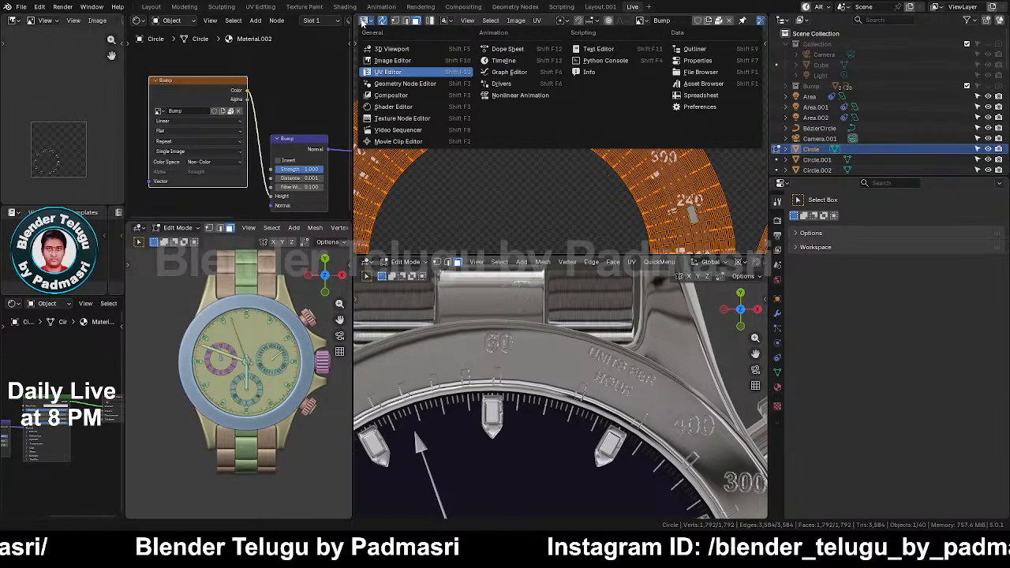
left_click(392, 60)
left_click(392, 20)
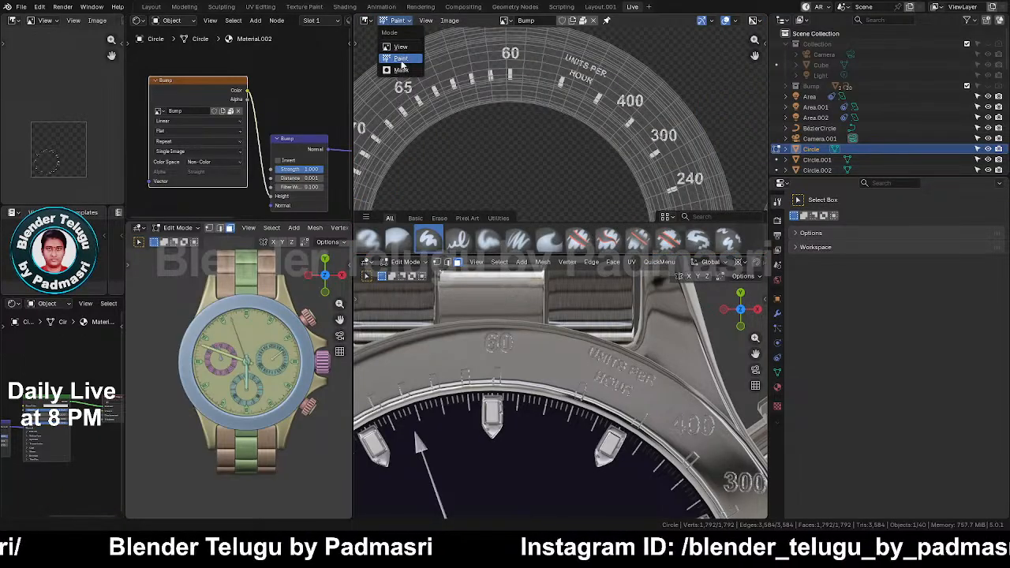
left_click(401, 60)
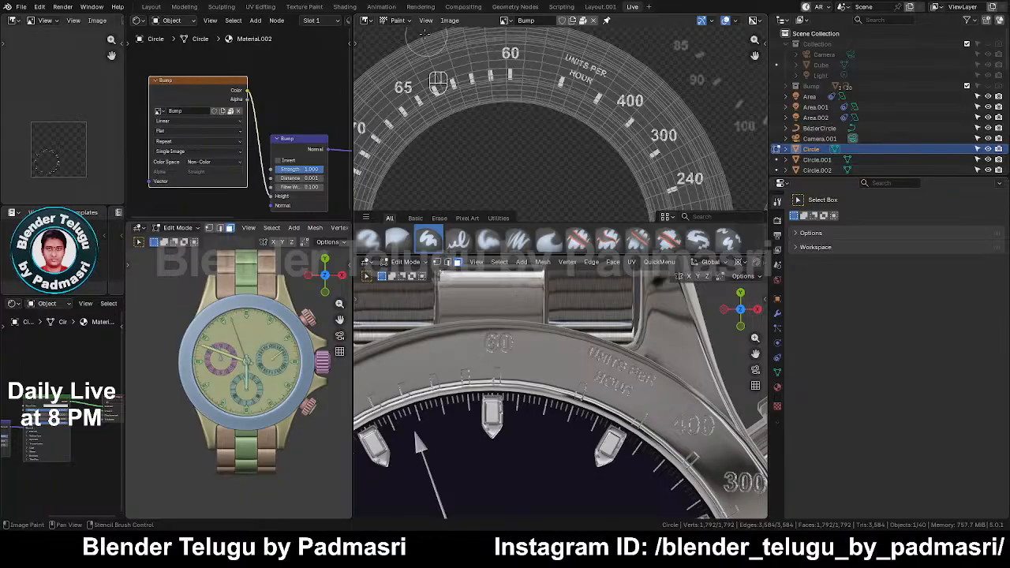
key("t")
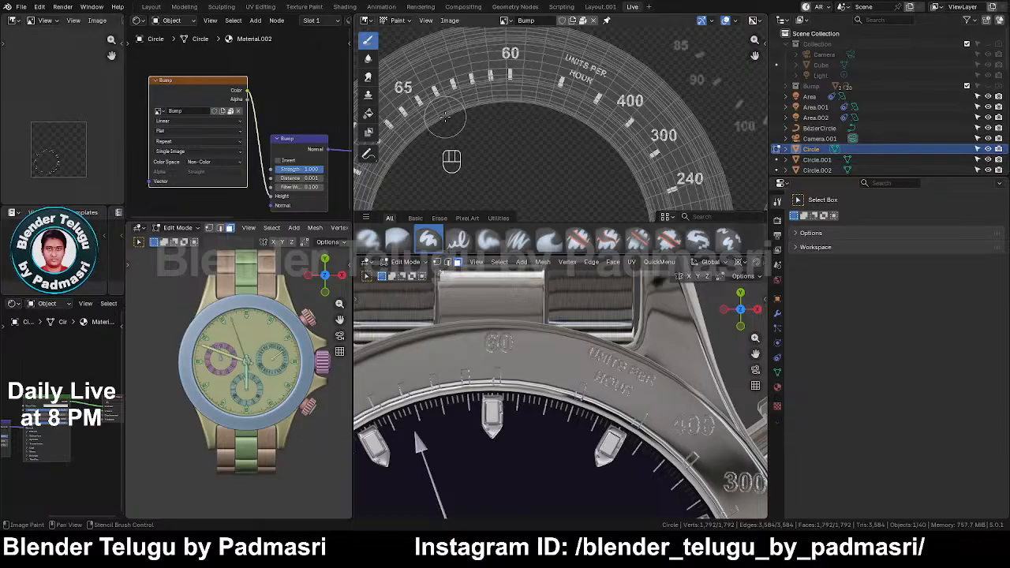
key("ctrl+space")
scroll(526, 233, "up", 1)
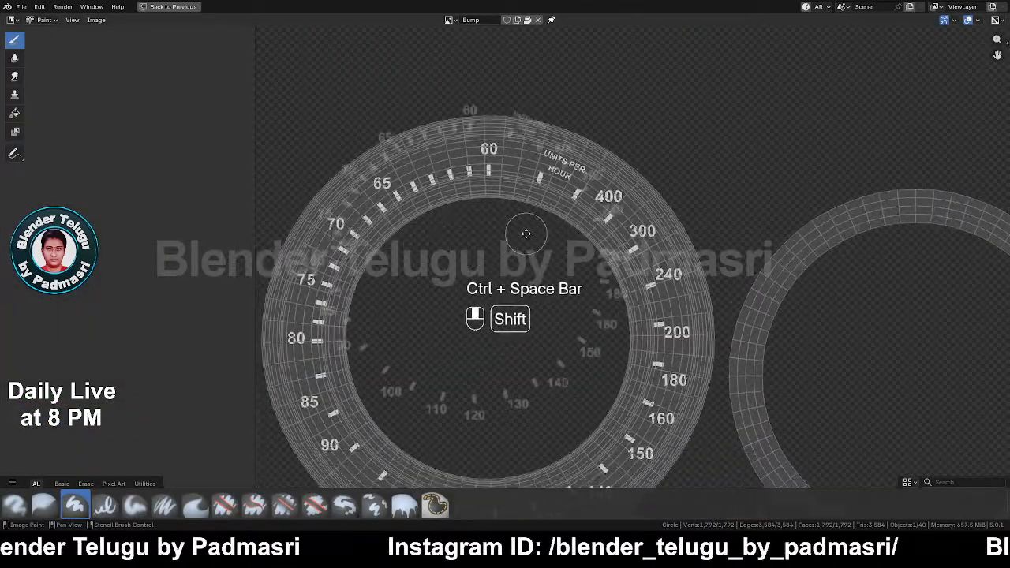
middle_click_drag(526, 233, 559, 168, "shift")
key("ctrl+space")
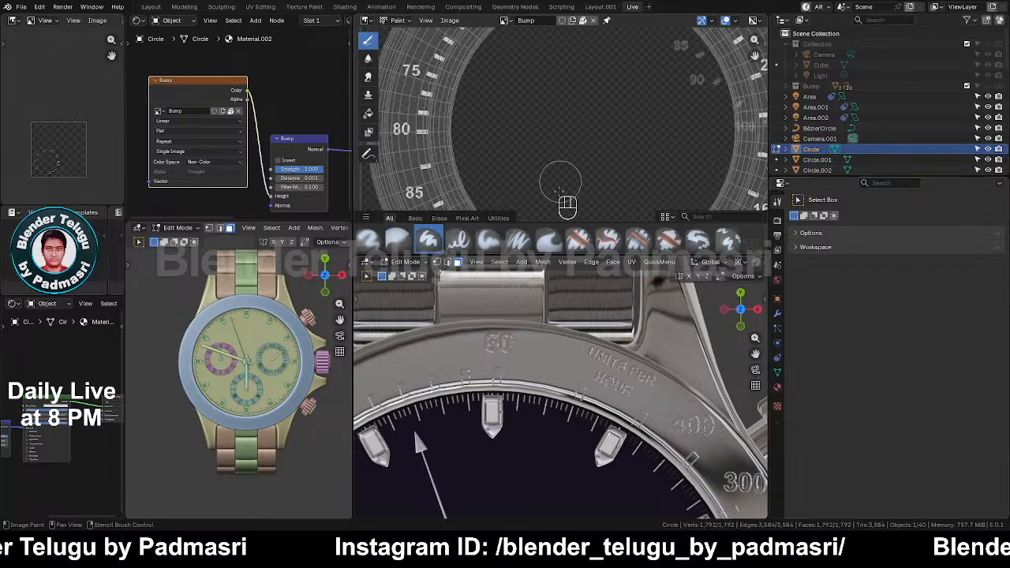
Step: Switch the bezel ring to Texture Paint mode and remove the stencil texture from the brush
key("ctrl+Tab")
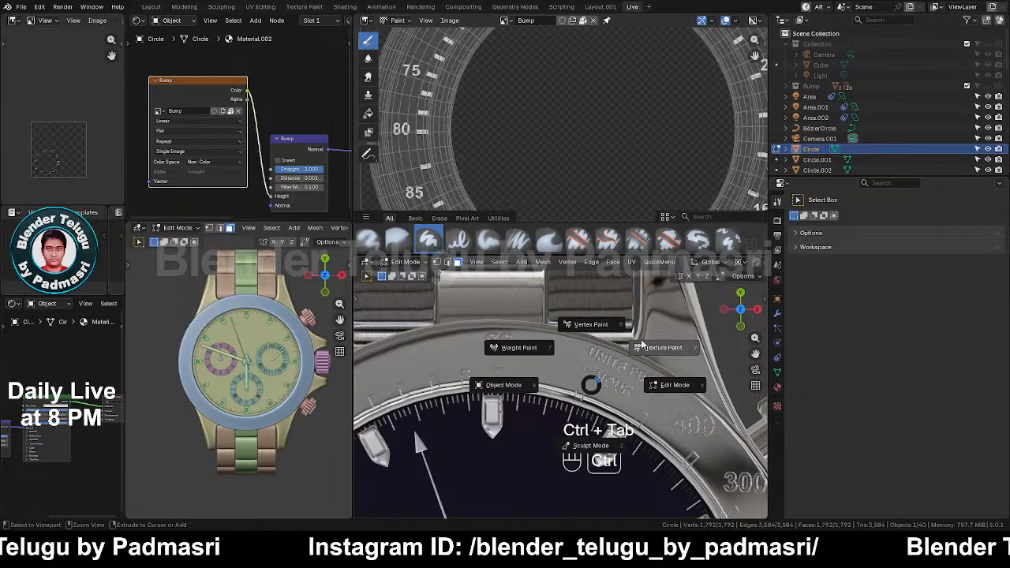
left_click(641, 345)
scroll(922, 386, "down", 5)
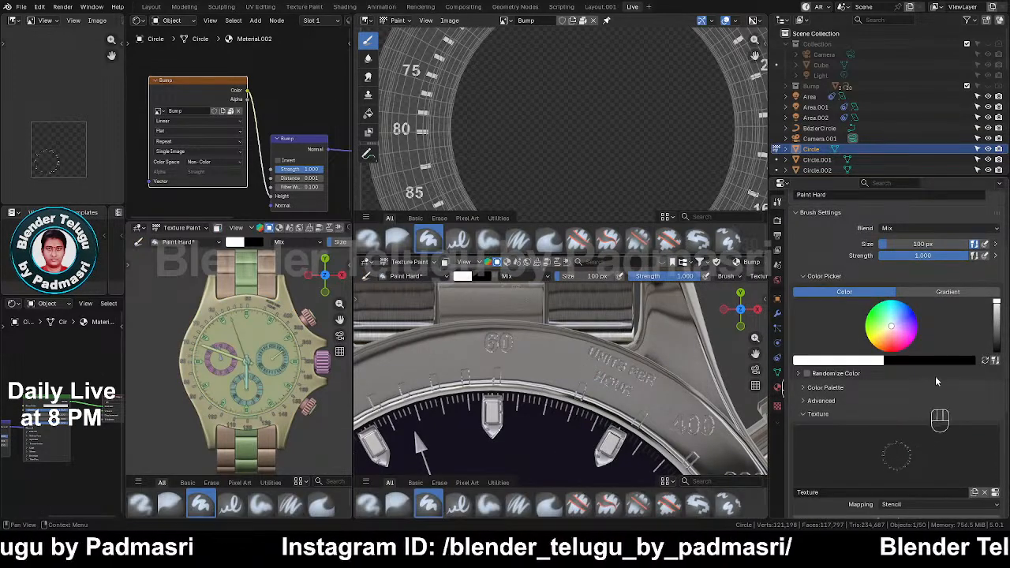
scroll(938, 375, "down", 2)
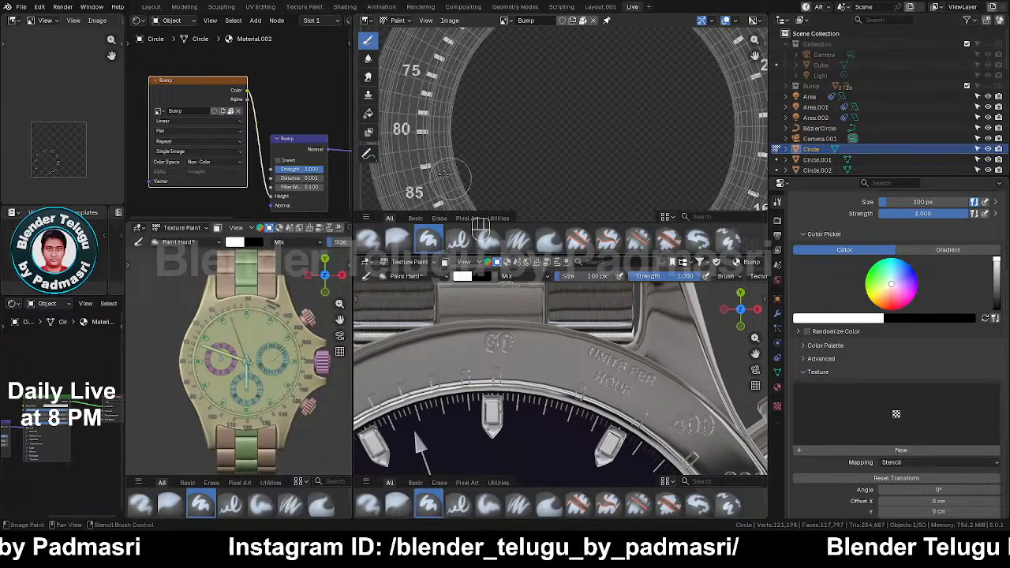
Step: Maximize the Image Editor and enlarge the paint brush to about the size of the larger ring's inner opening
key("ctrl+space")
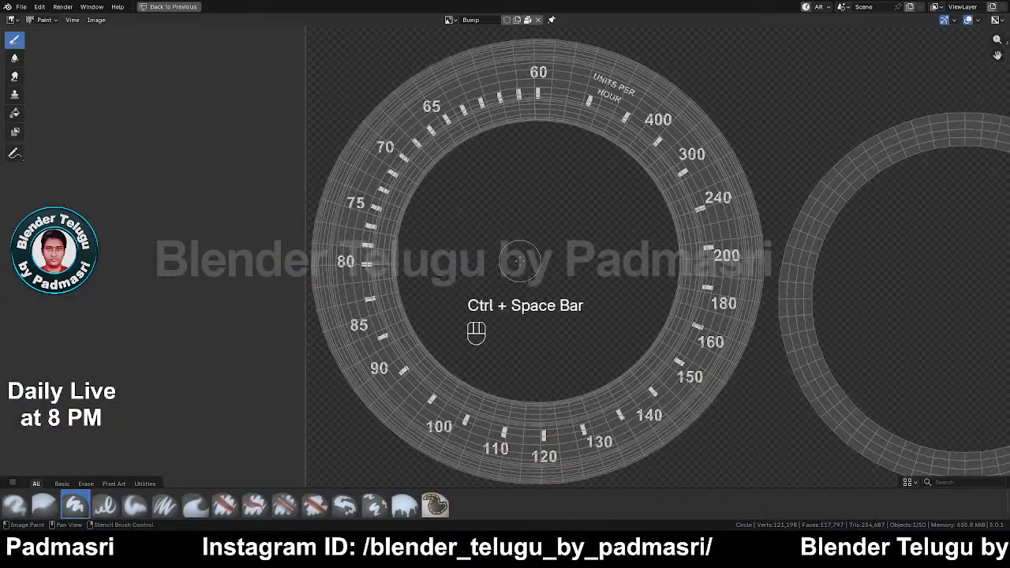
key("f")
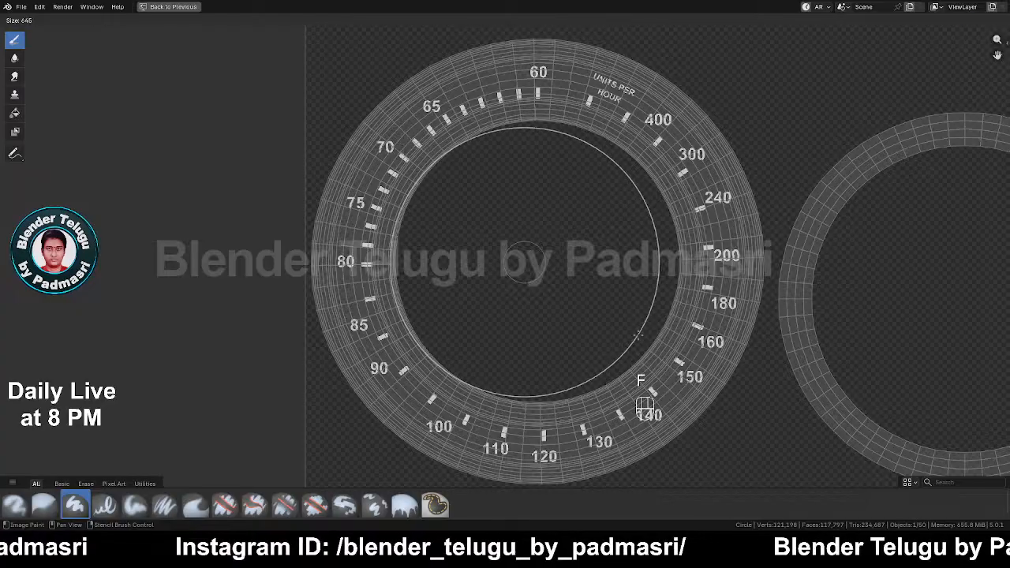
left_click(590, 305)
key("f")
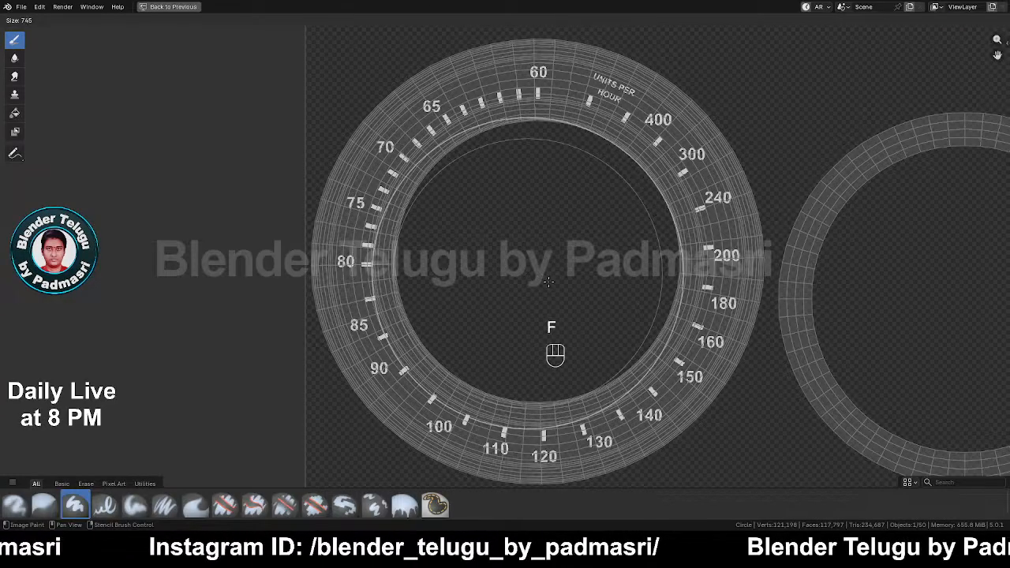
left_click(547, 302)
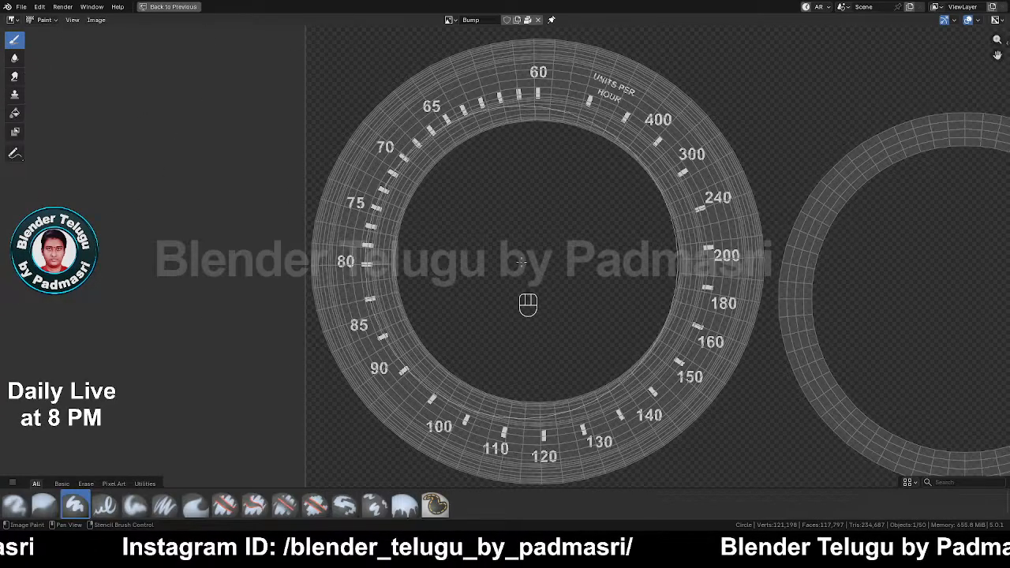
key("f")
left_click(547, 269)
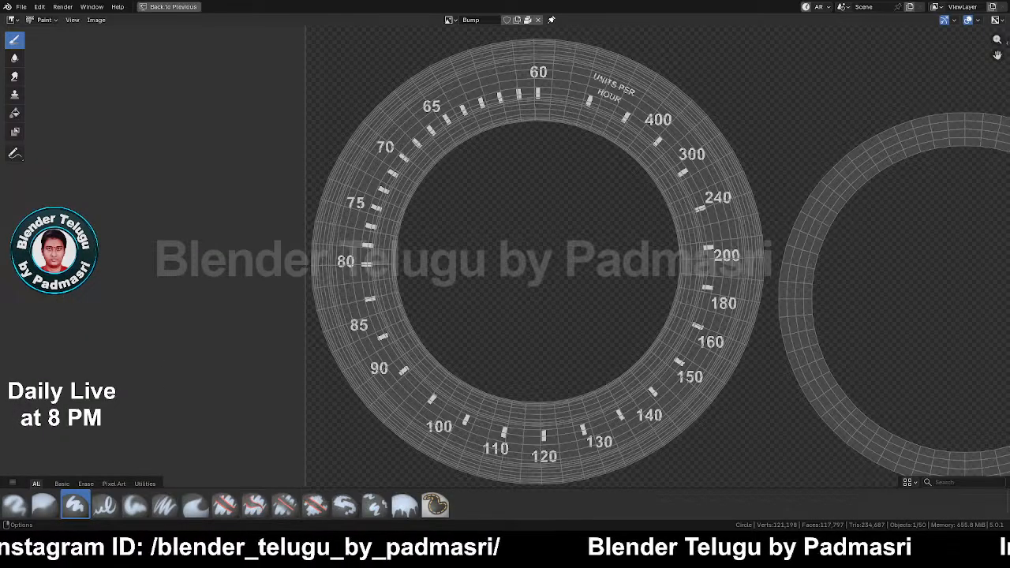
Step: Try to erase the inner ends of the bezel's tick marks with a full-strength Erase Alpha brush sized to the tick ring
left_click(225, 507)
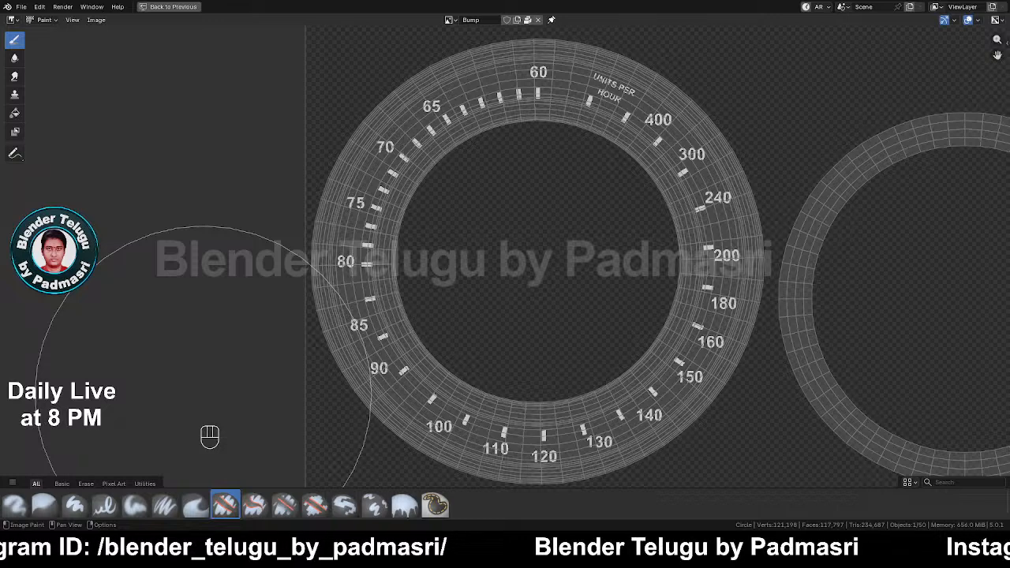
right_click(544, 286)
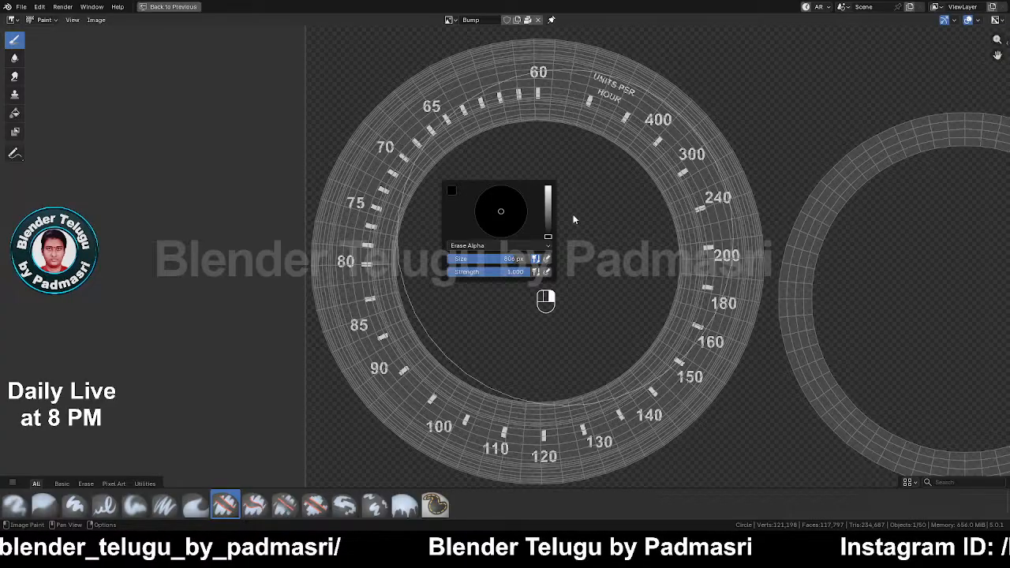
key("f")
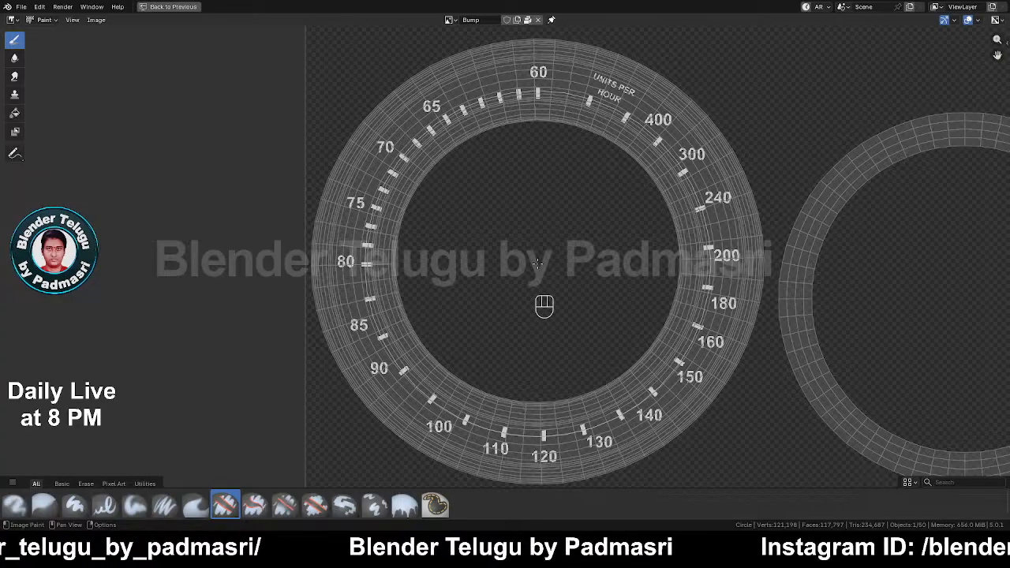
key("f")
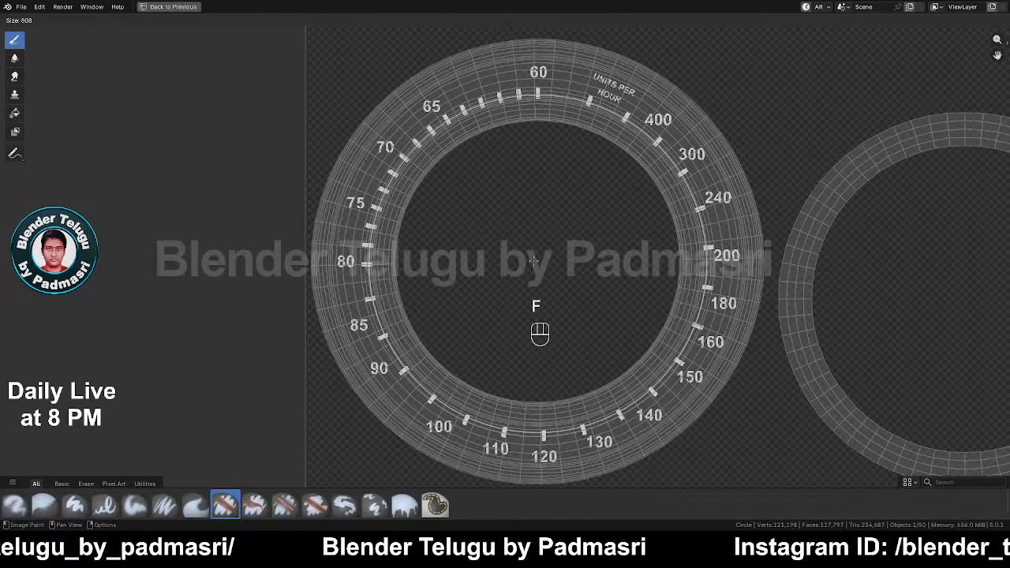
left_click(533, 261)
key("f")
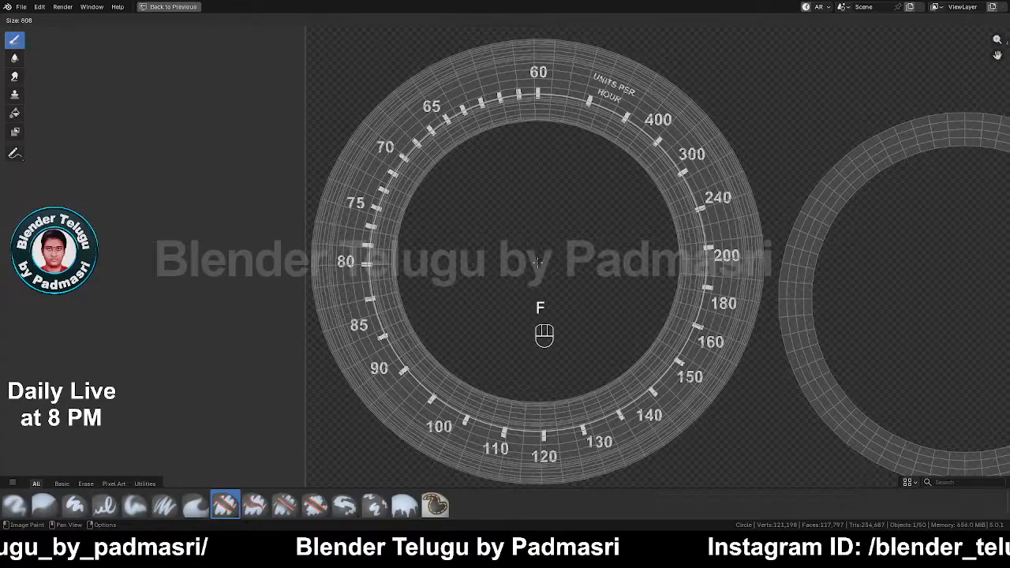
left_click(536, 261)
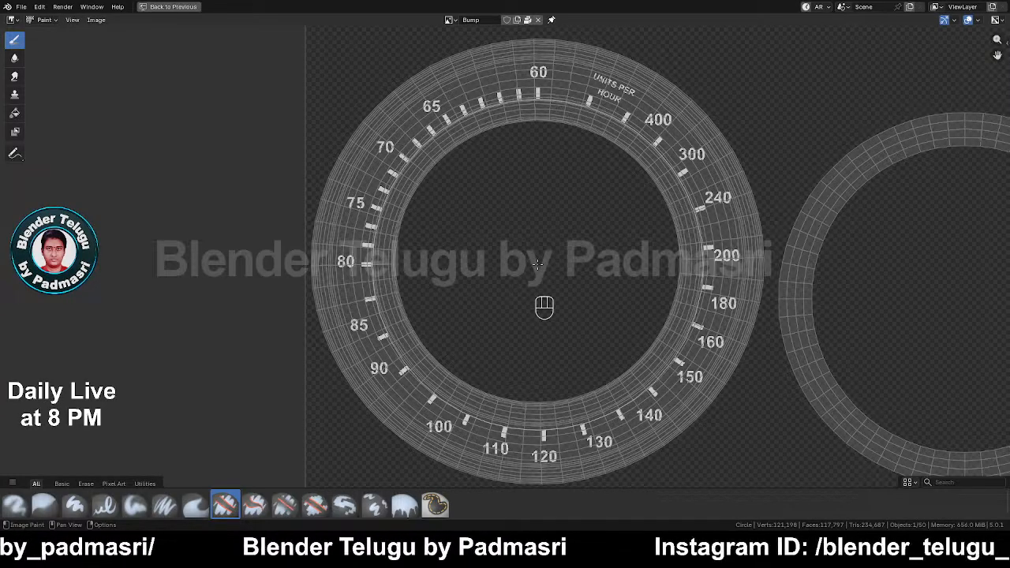
key("f")
key("f")
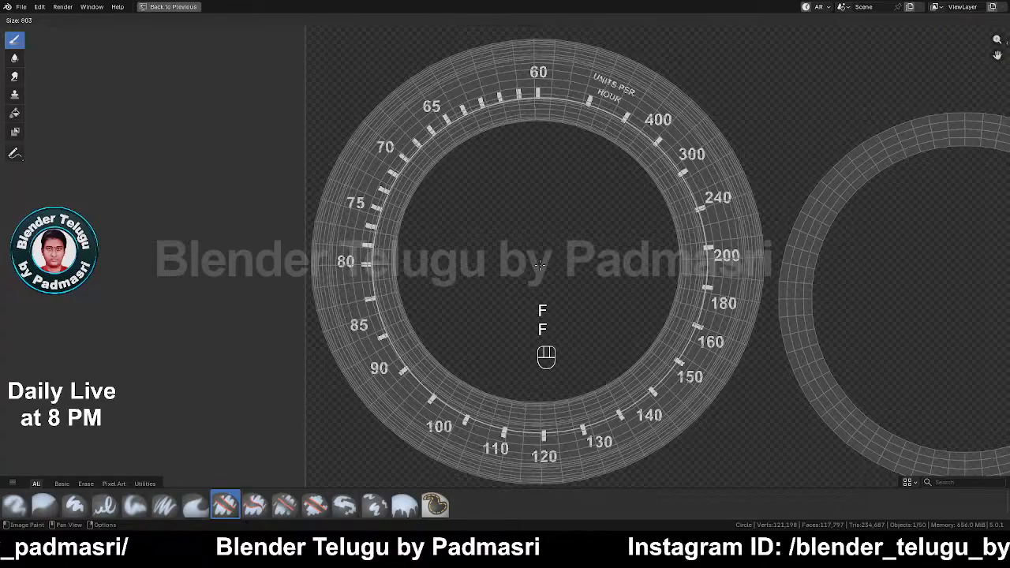
left_click(541, 265)
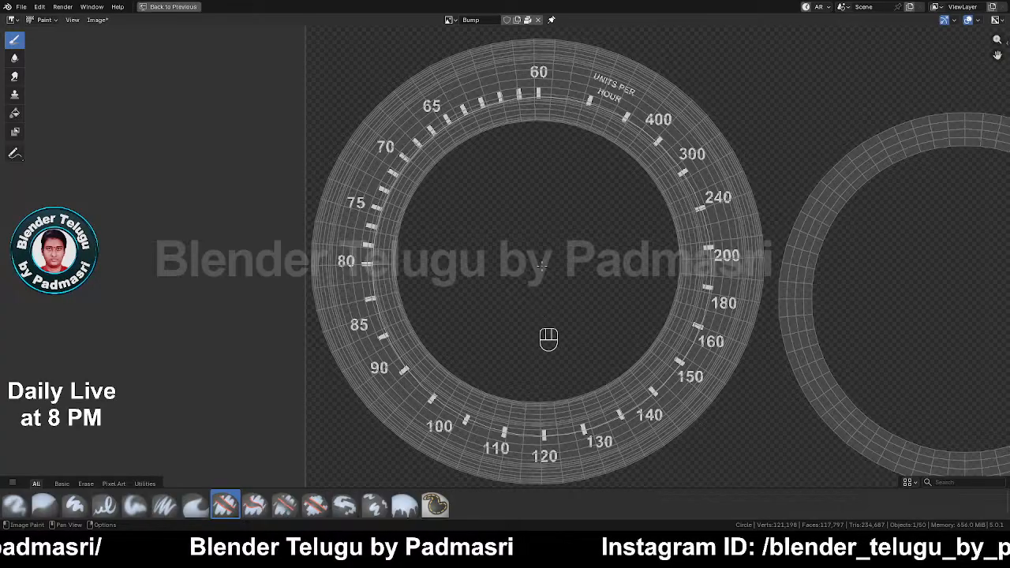
key("ctrl+z")
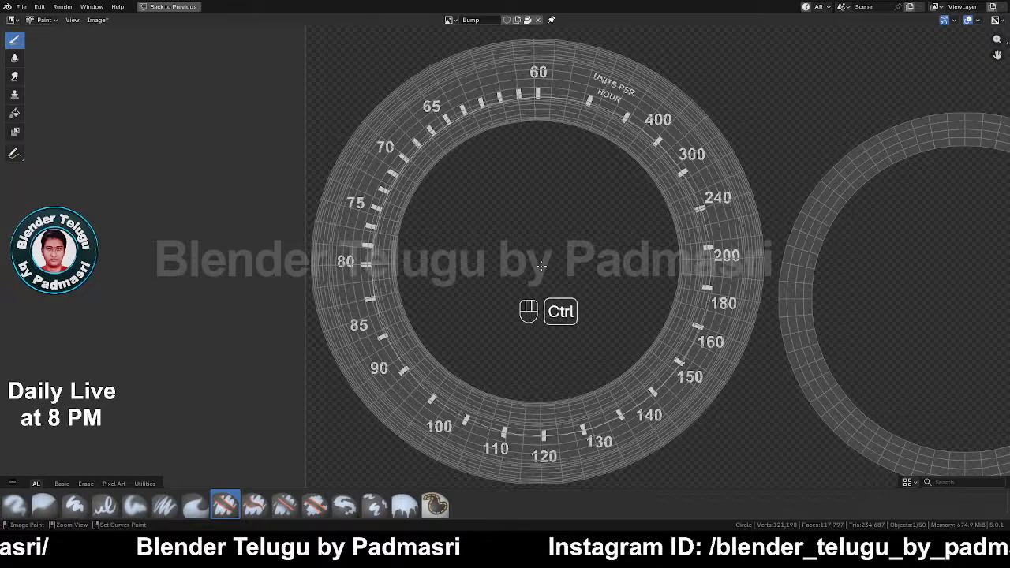
key("ctrl+z")
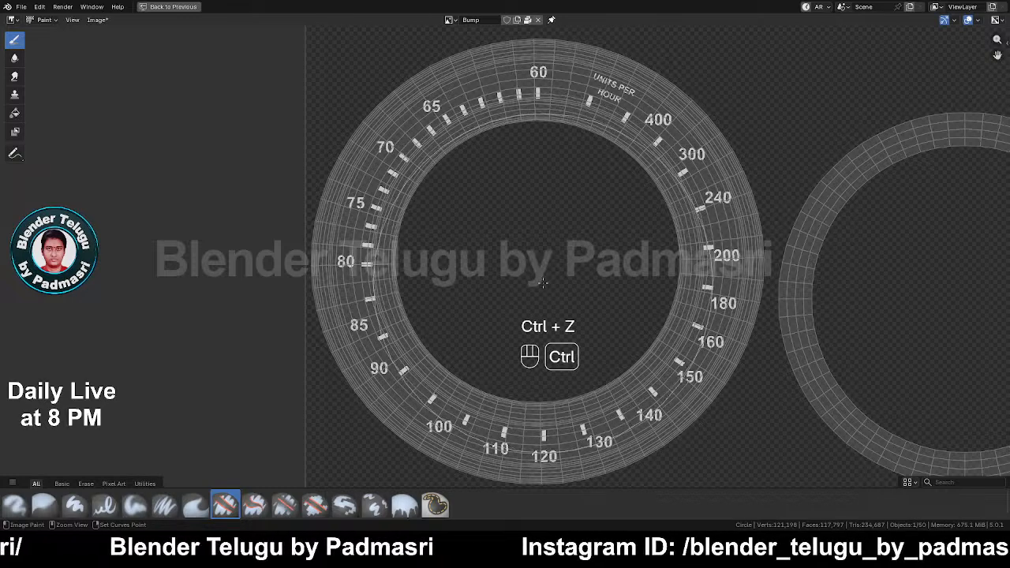
Step: Trim the inner ends of the bezel's tick marks with the Erase Pixel Art brush, undoing the extra dab
left_click(314, 505)
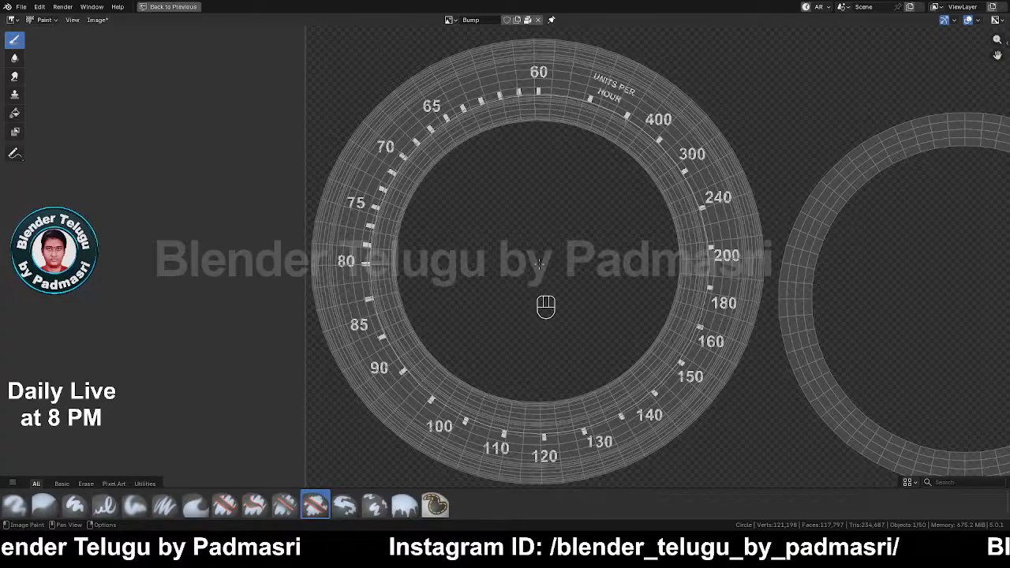
key("ctrl+space")
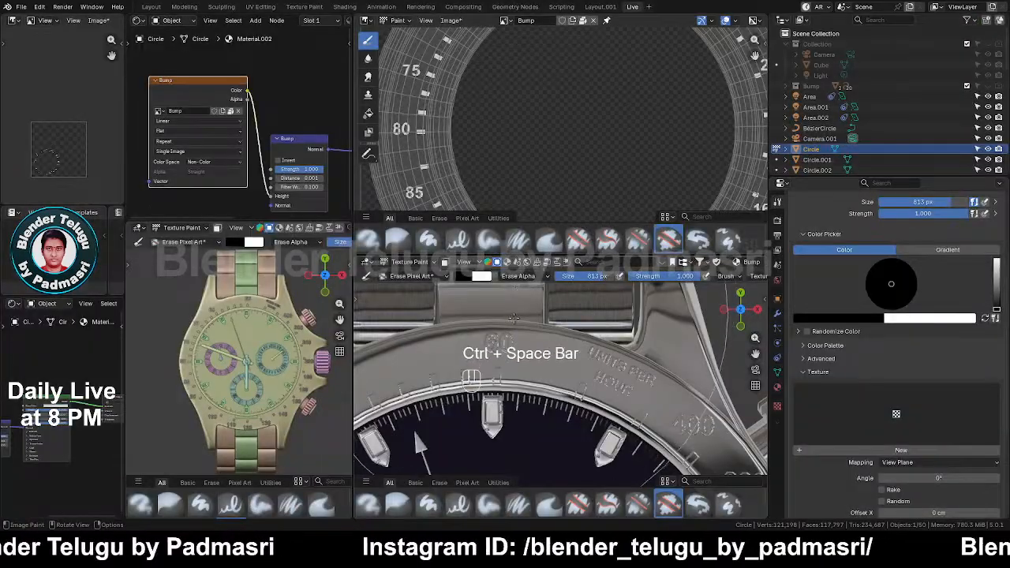
key("ctrl+space")
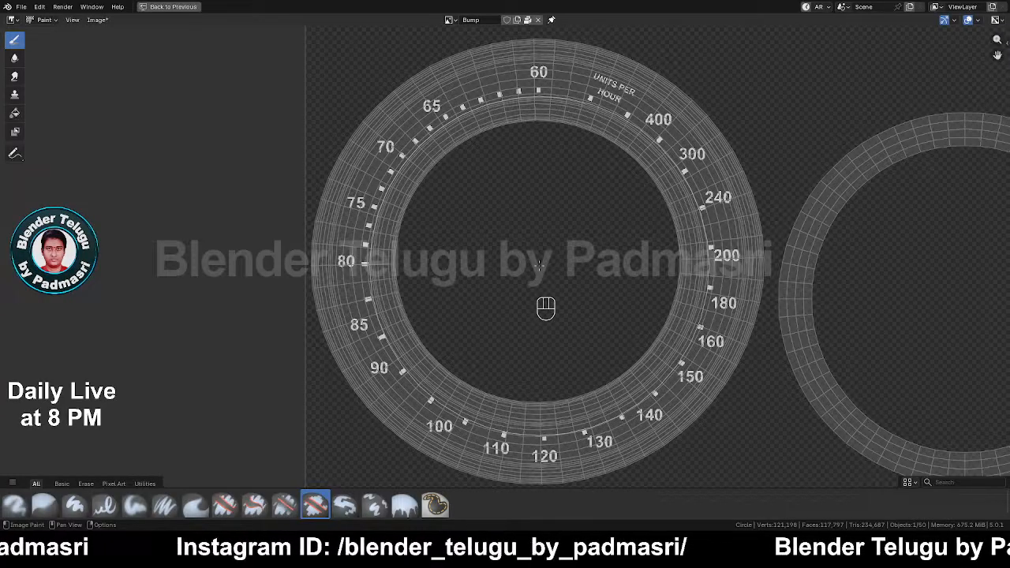
key("ctrl+z")
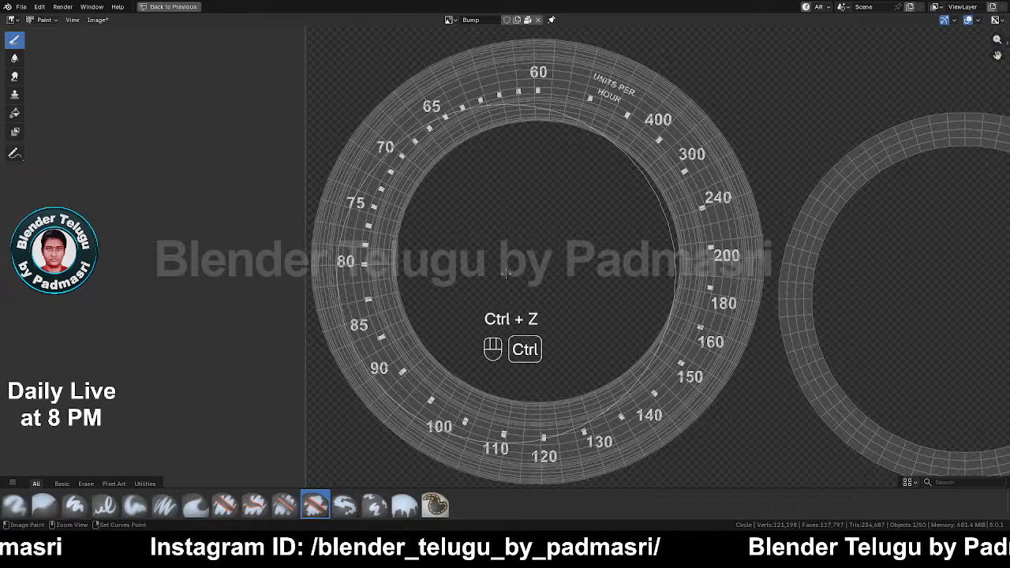
key("ctrl+space")
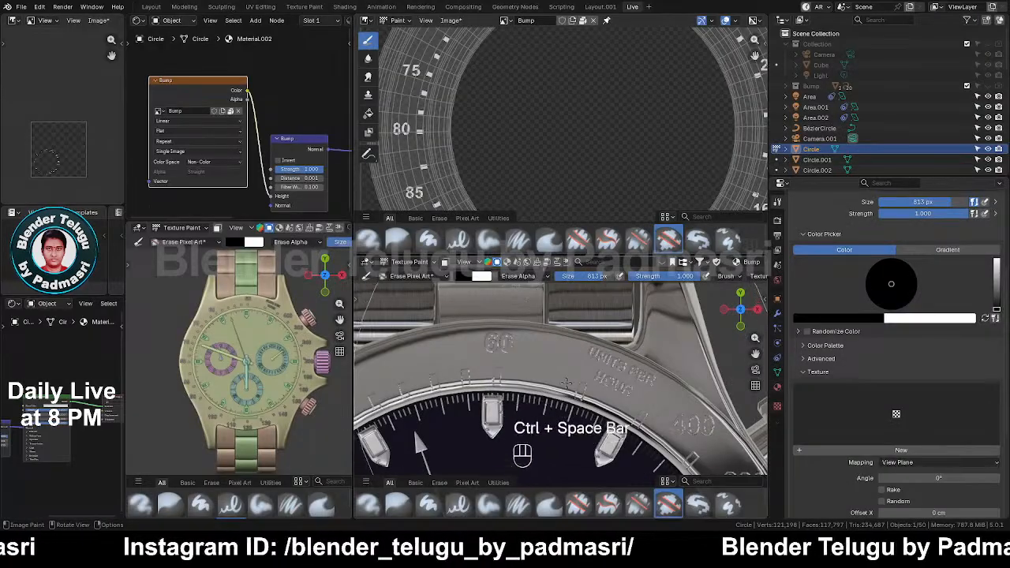
key("ctrl+space")
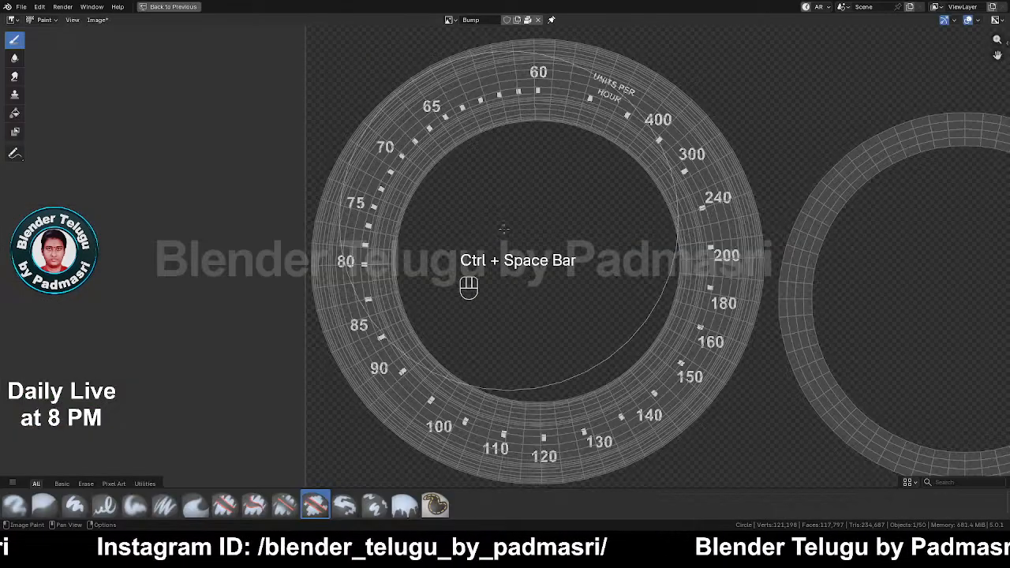
key("ctrl+space")
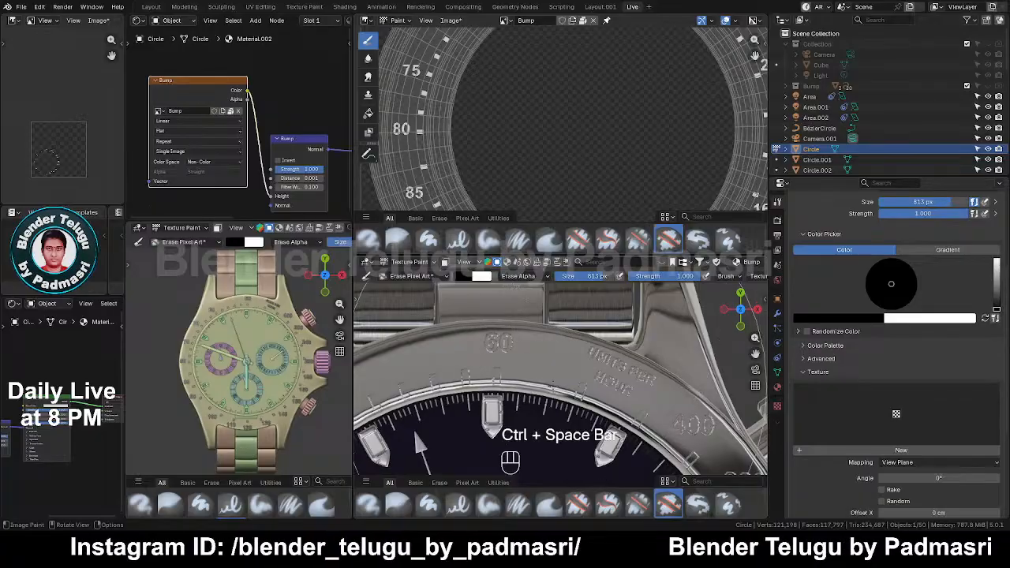
Step: View the dial up close in the watch viewport and reduce the eraser brush size to 100 px
scroll(576, 398, "down", 4)
middle_click_drag(597, 436, 604, 387, "shift")
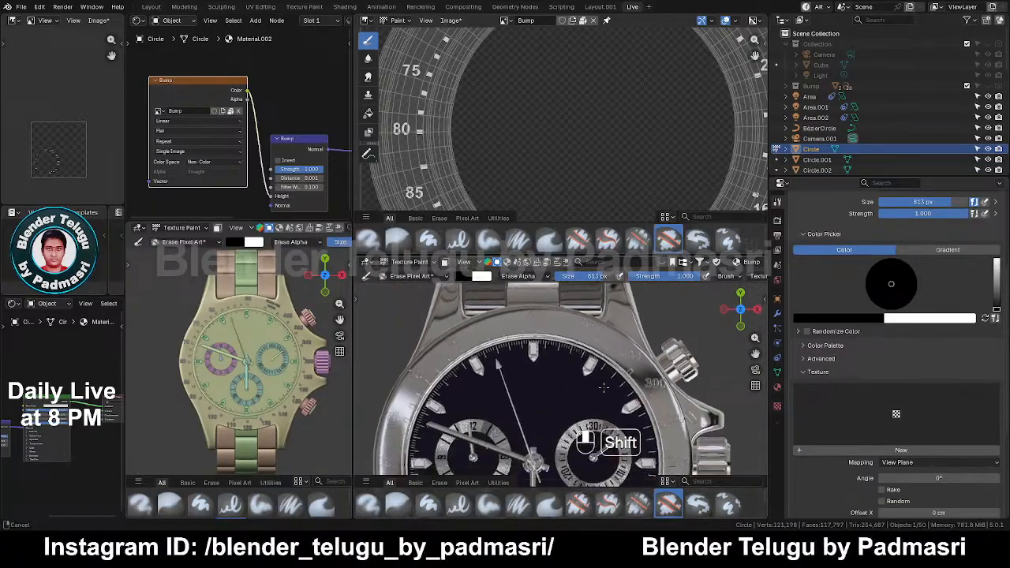
scroll(604, 387, "up", 3)
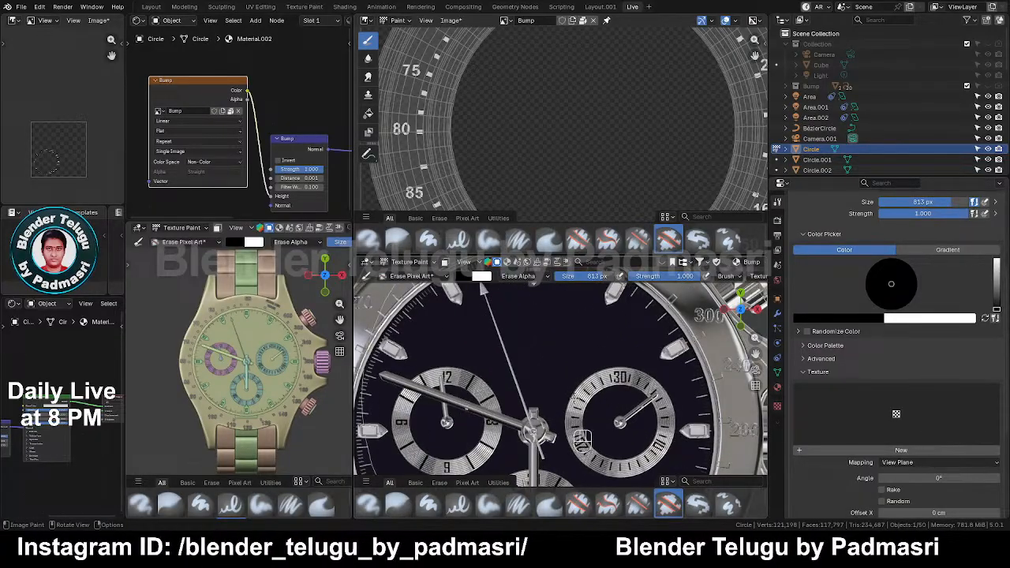
key("ctrl+space")
key("f")
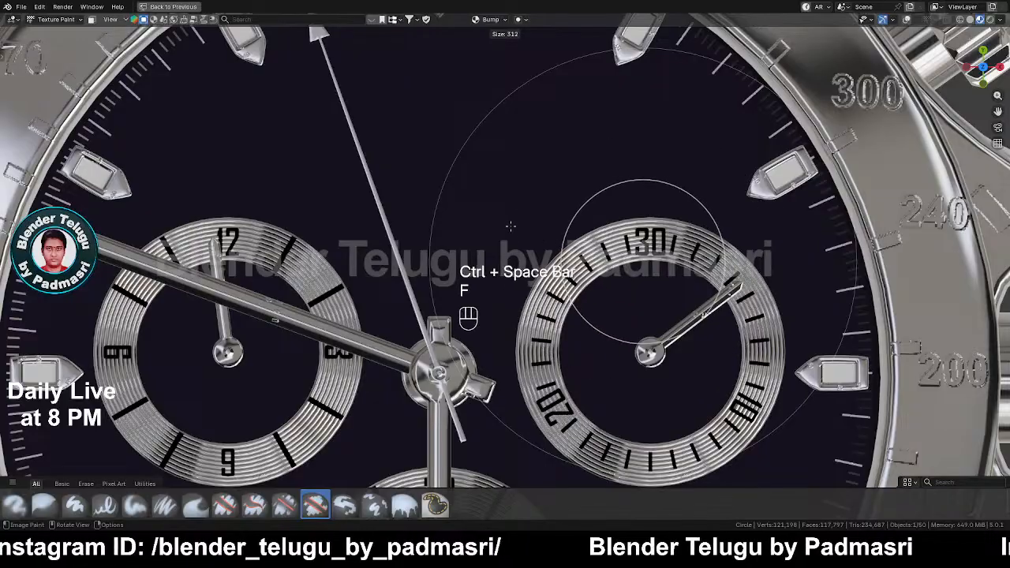
left_click(513, 226)
key("f")
left_click(723, 164)
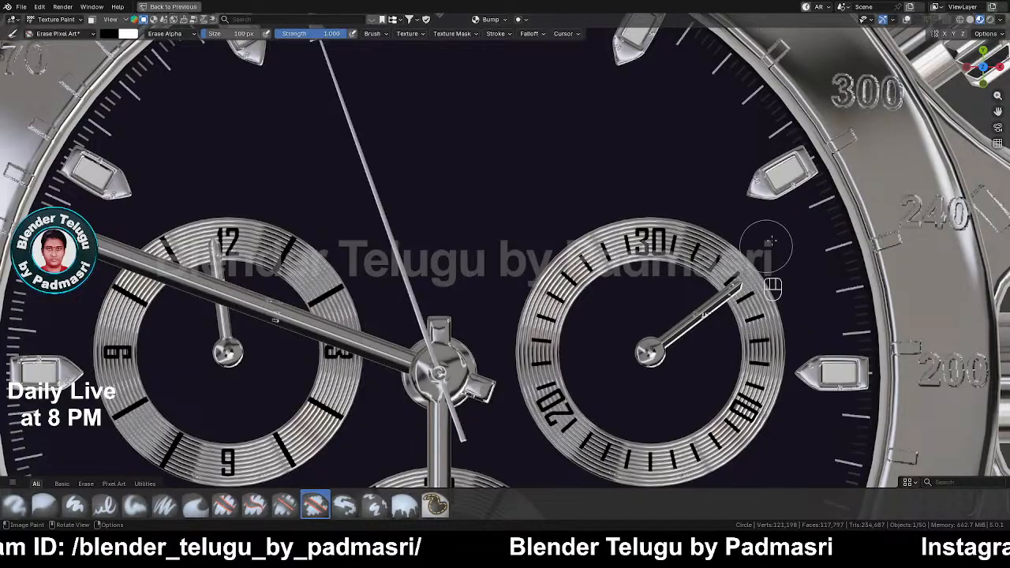
key("ctrl+Tab")
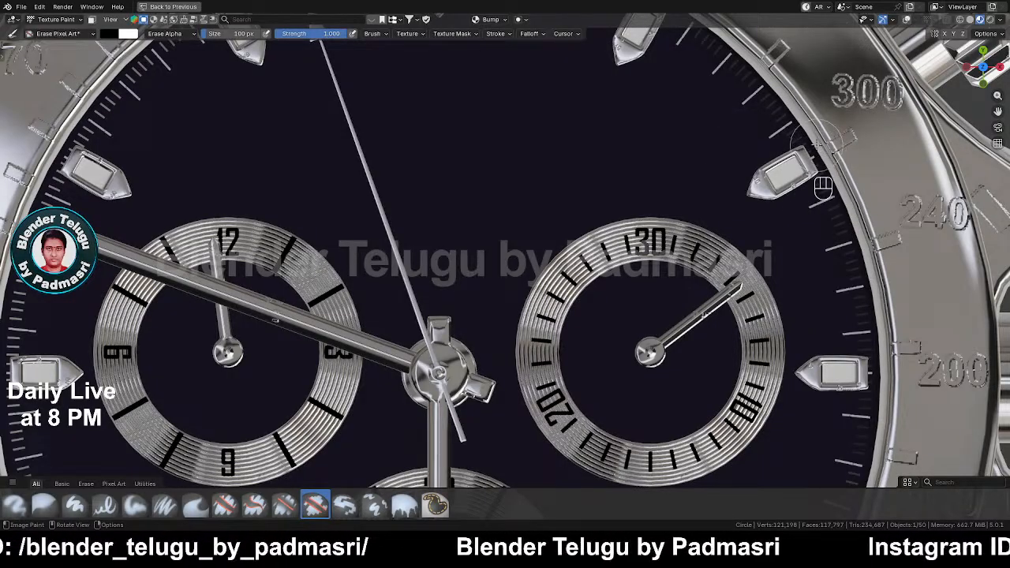
key("ctrl+space")
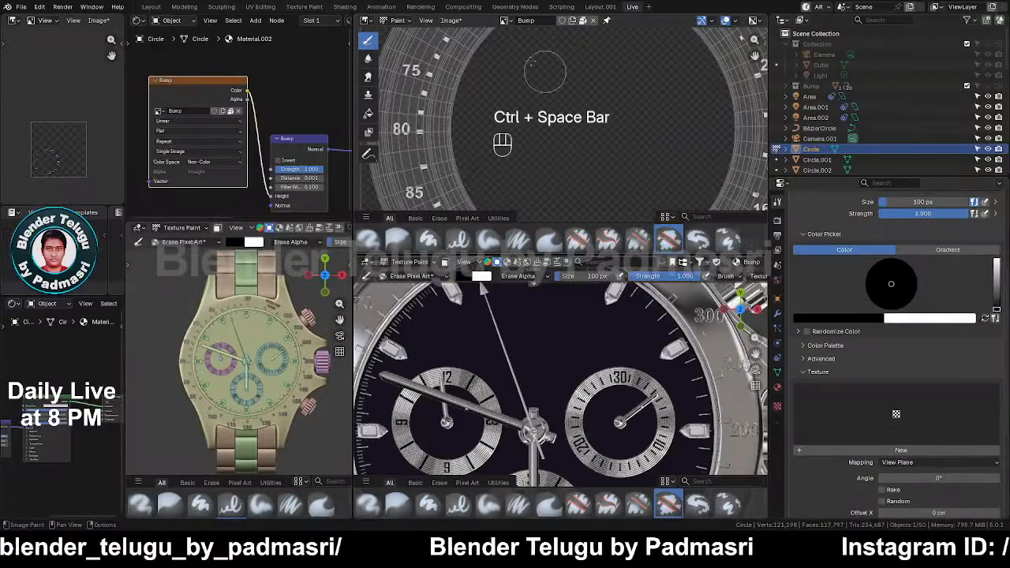
Step: Save the project and compare the tick marks near 60 in the Bump image with their relief on the bezel
scroll(496, 79, "up", 3)
middle_click_drag(496, 79, 599, 182, "shift")
key("ctrl+s")
scroll(543, 120, "up", 3)
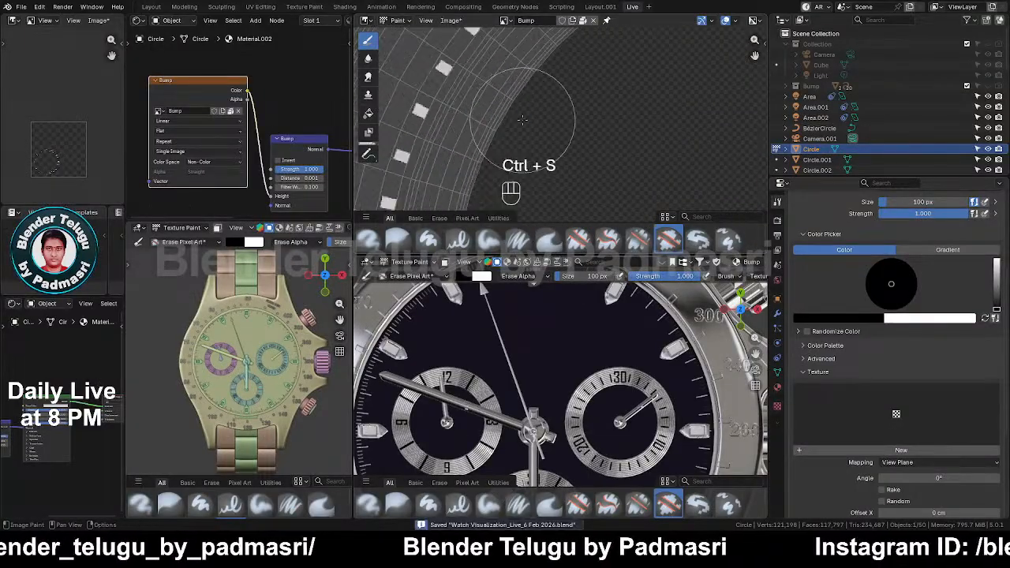
middle_click_drag(563, 121, 581, 132, "shift")
scroll(600, 148, "down", 4)
middle_click_drag(548, 390, 551, 496, "shift")
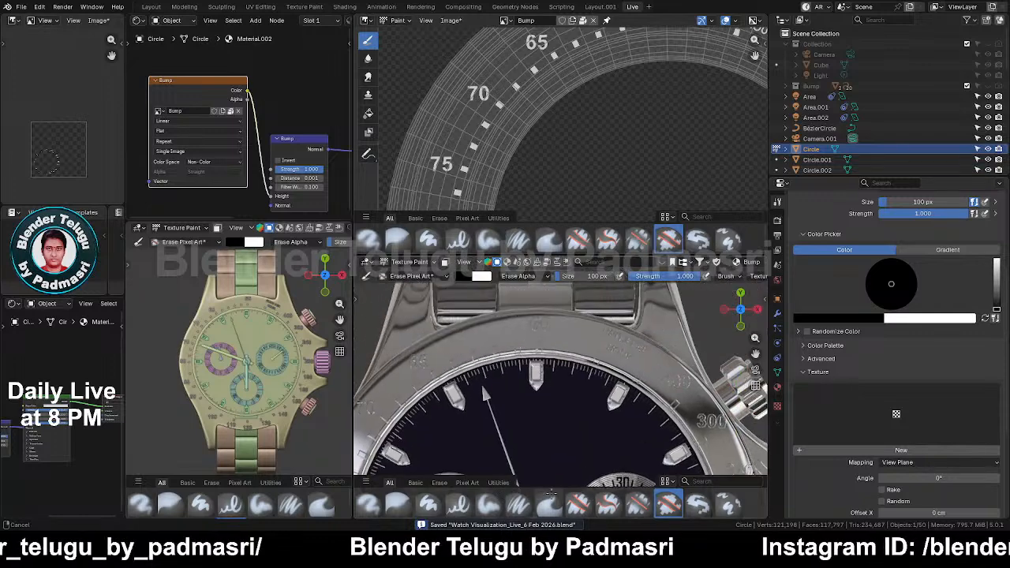
scroll(570, 408, "up", 5)
middle_click_drag(566, 374, 574, 426, "shift")
middle_click_drag(640, 120, 600, 184, "shift")
scroll(611, 118, "up", 1)
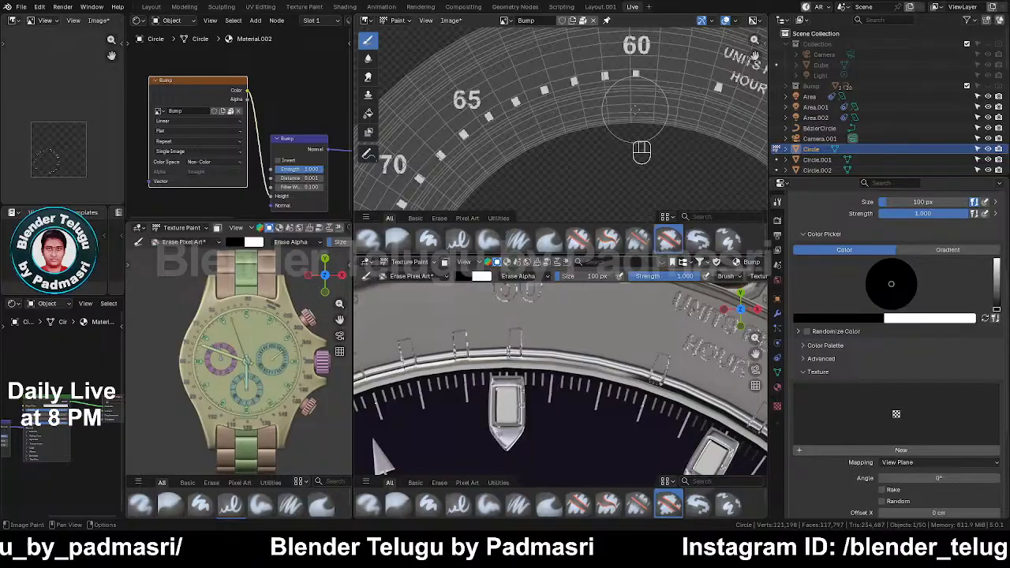
Step: Save the Bump image, unpack it through its image texture node, and save the project
key("ctrl+z")
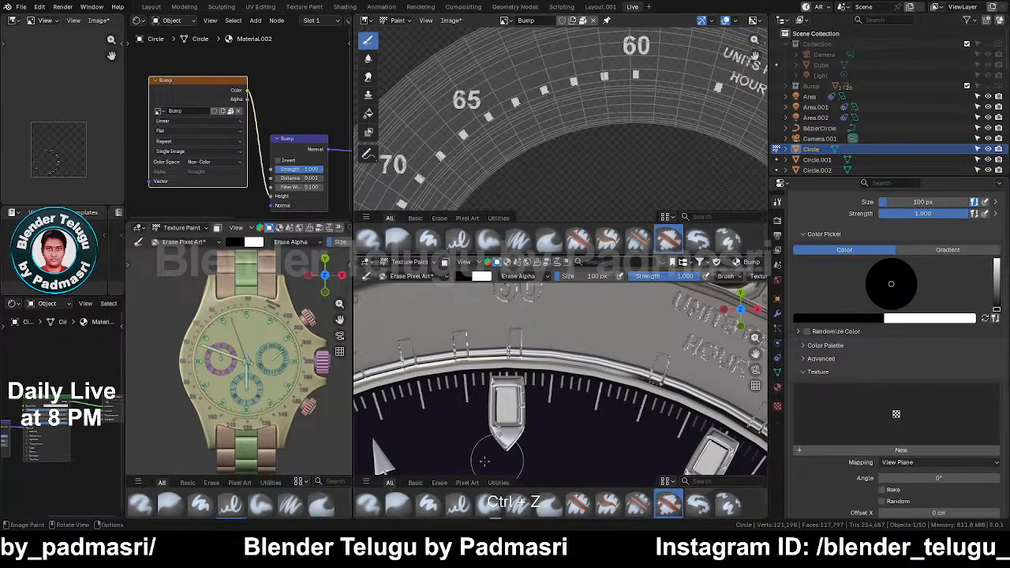
left_click(454, 22)
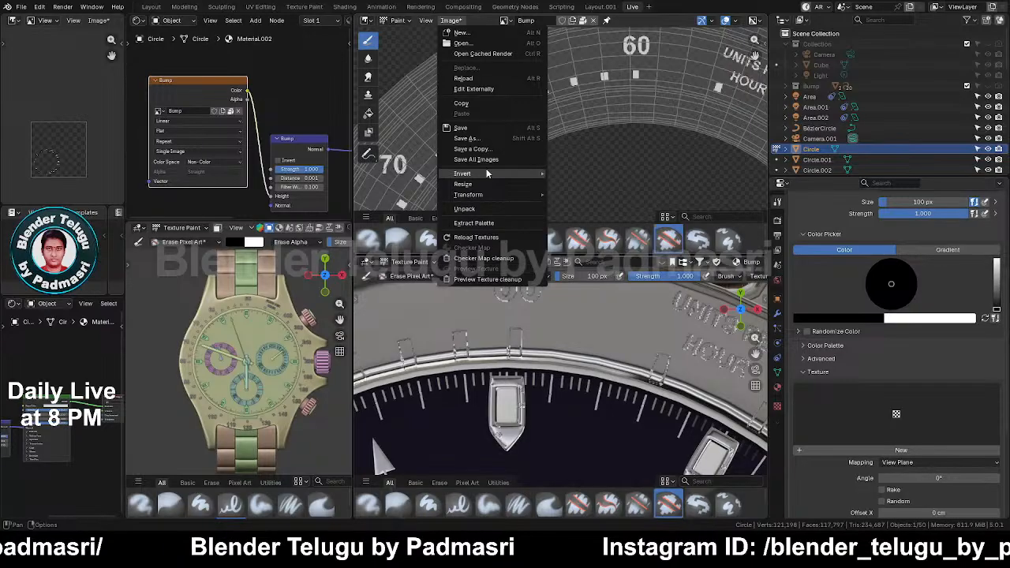
left_click(482, 128)
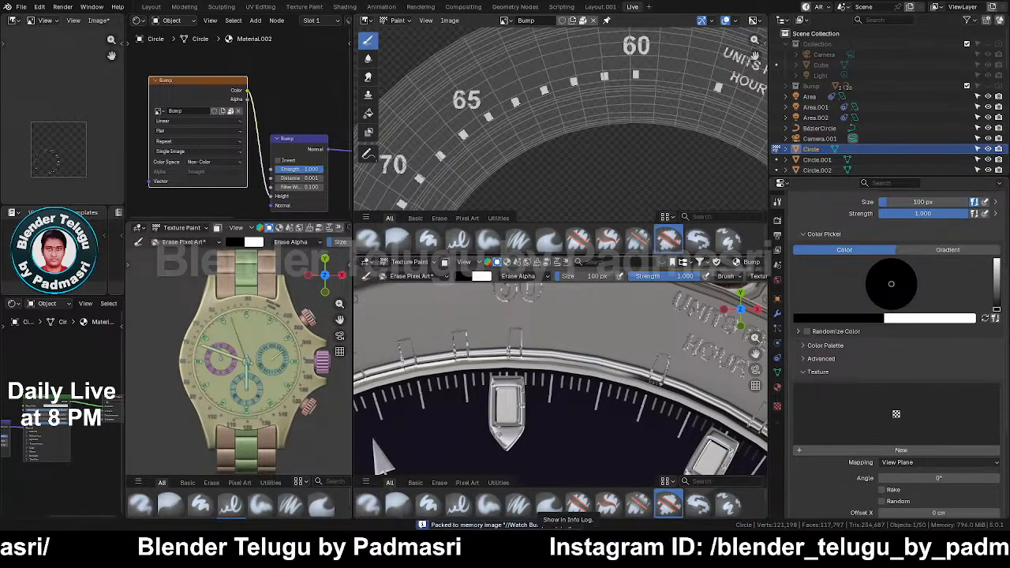
left_click(237, 111)
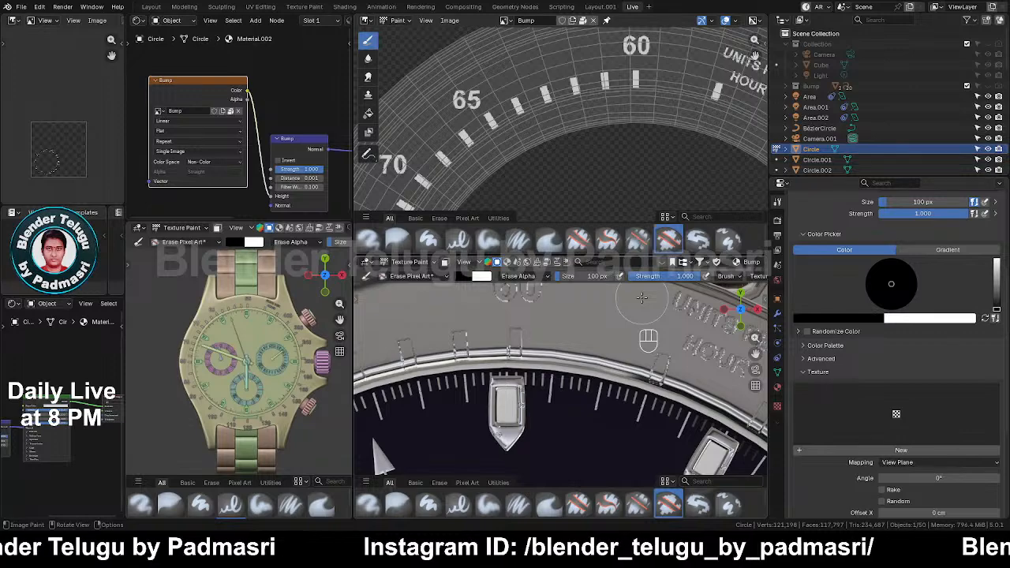
key("ctrl+s")
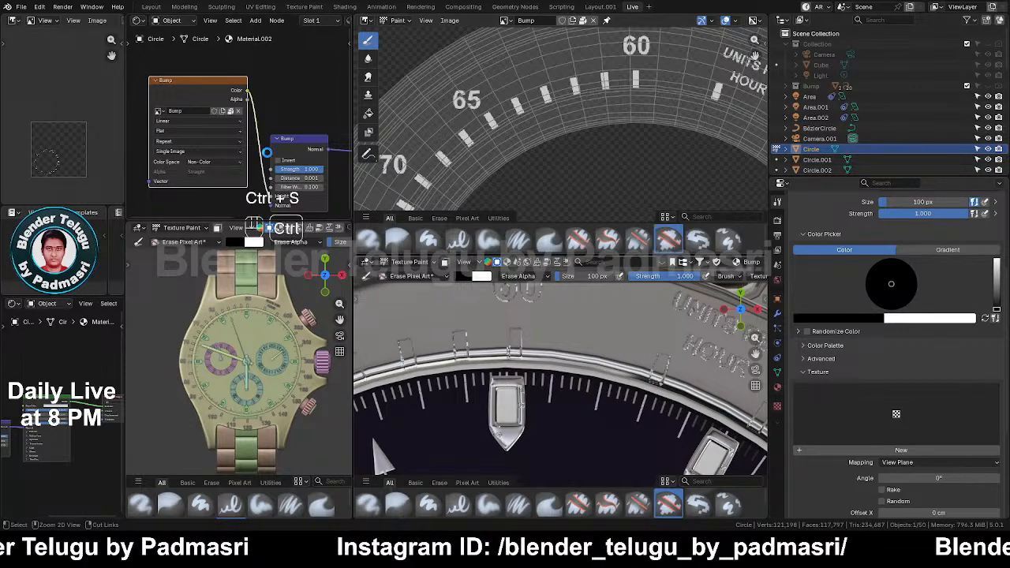
Step: Save the Bump image as an external file and save the project again
scroll(580, 163, "down", 5)
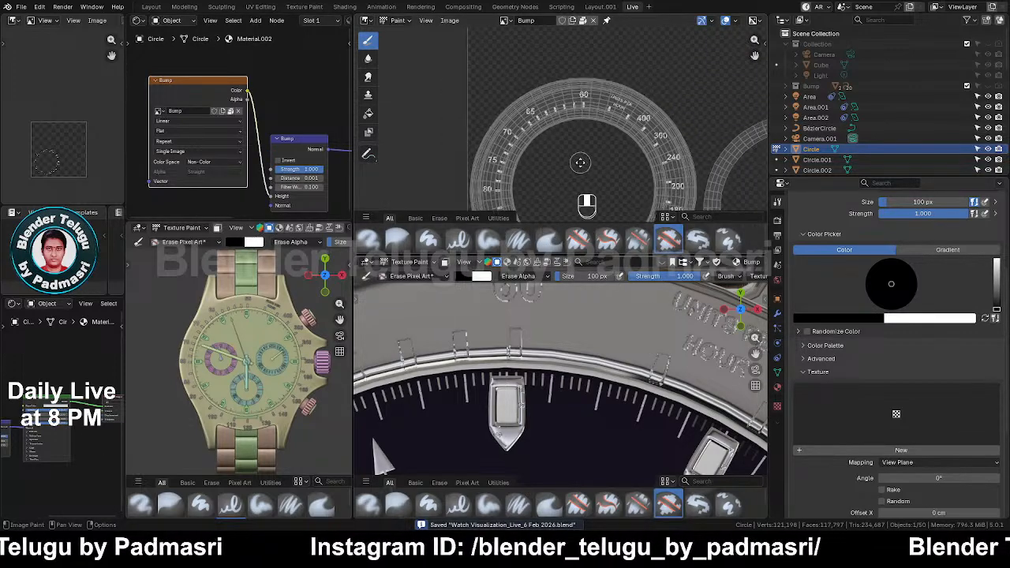
middle_click_drag(580, 162, 583, 123)
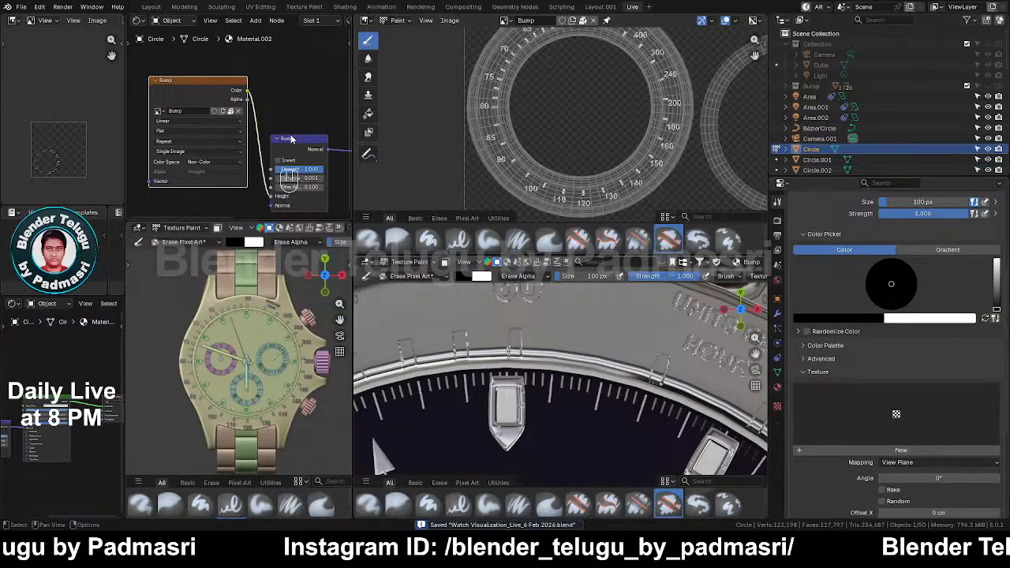
key("shift+alt+s")
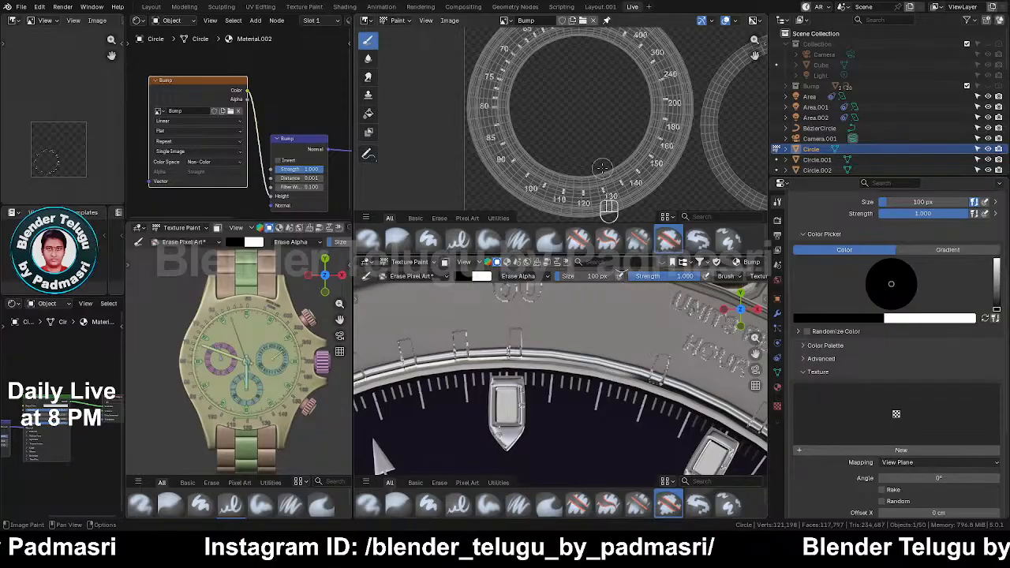
key("ctrl")
key("ctrl+s")
scroll(588, 150, "up", 3)
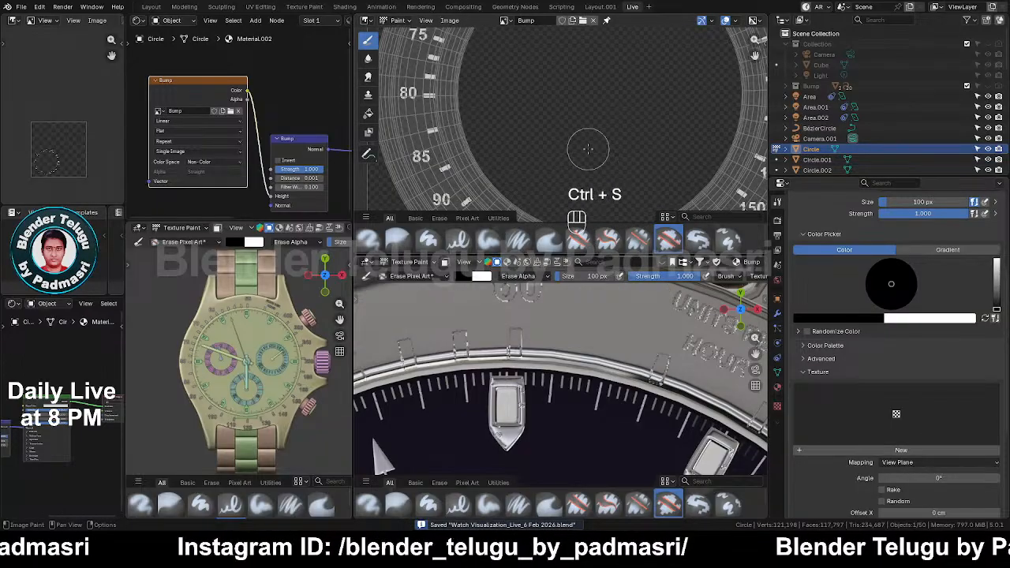
Step: Unlink the Bump image from its image texture node, restore the link, and save the project
scroll(516, 152, "up", 2)
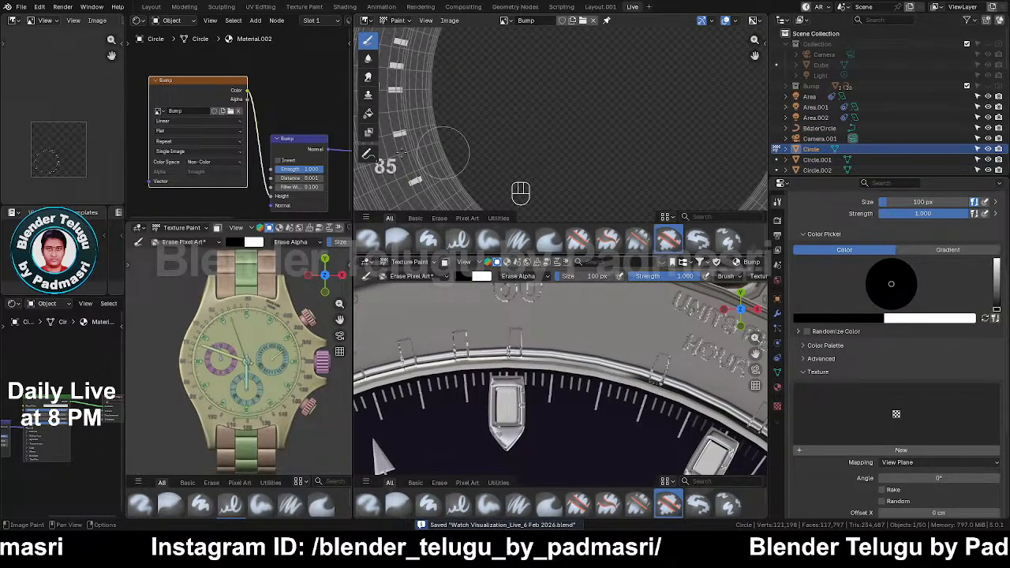
left_click(238, 111)
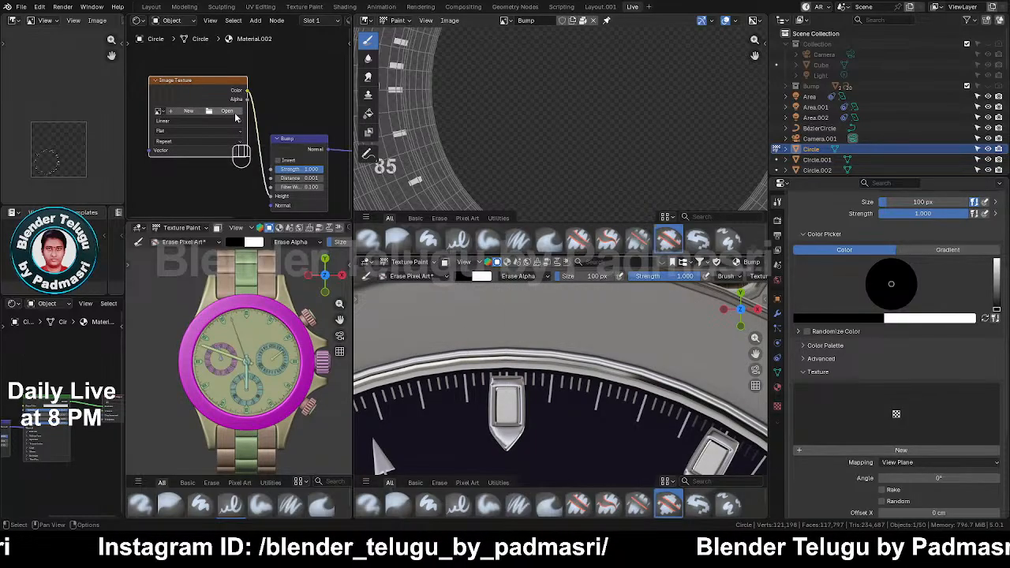
left_click(505, 20)
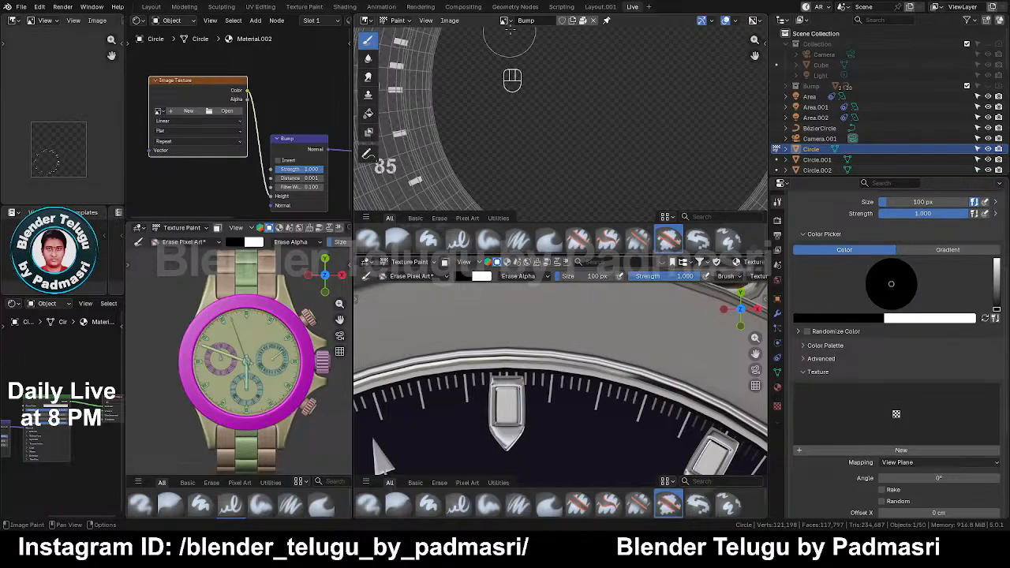
left_click(504, 21)
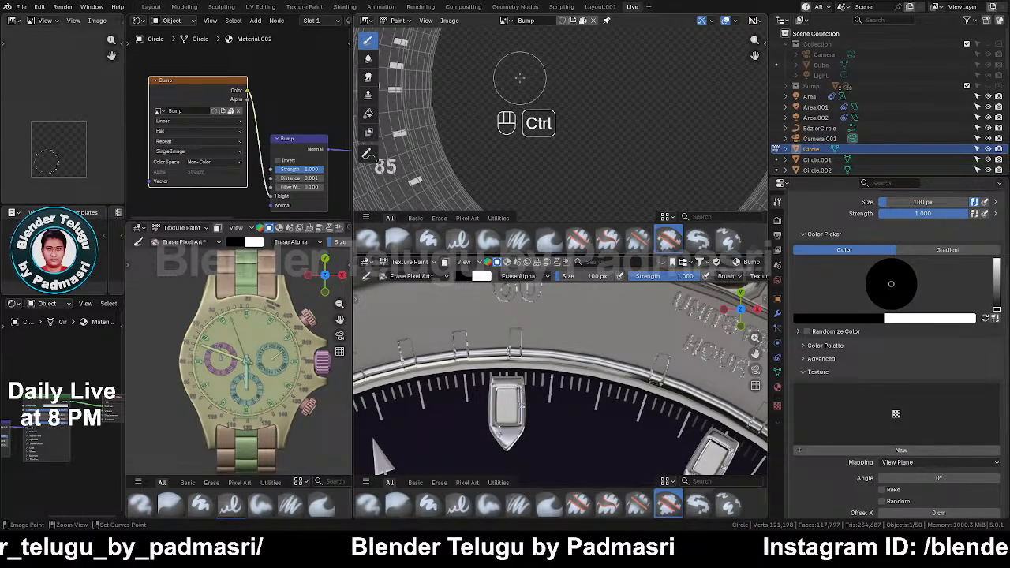
key("ctrl+s")
Step: Search the loaded images for "wa", save the project, and review the image list and the bezel relief
left_click(505, 20)
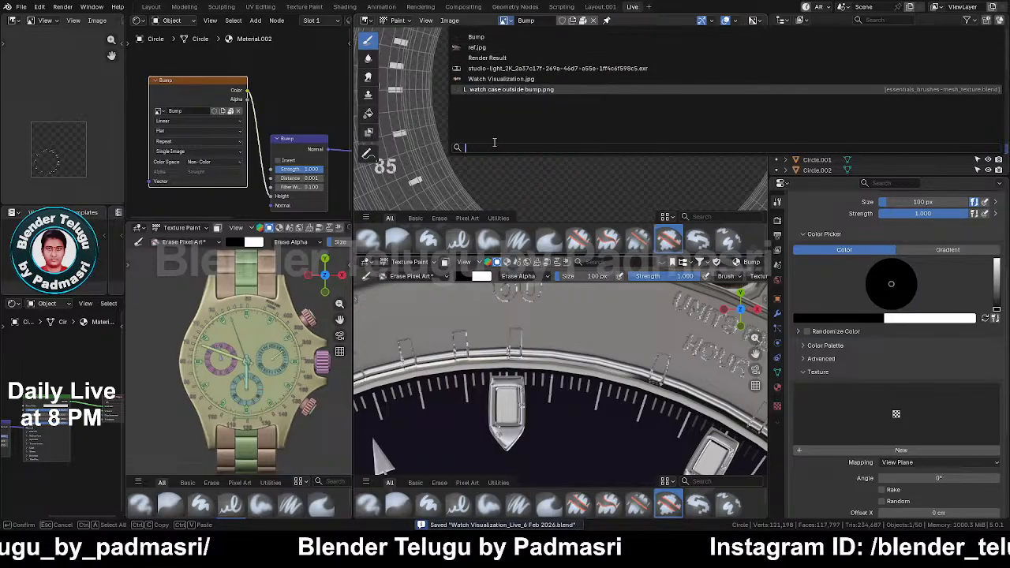
type("wa")
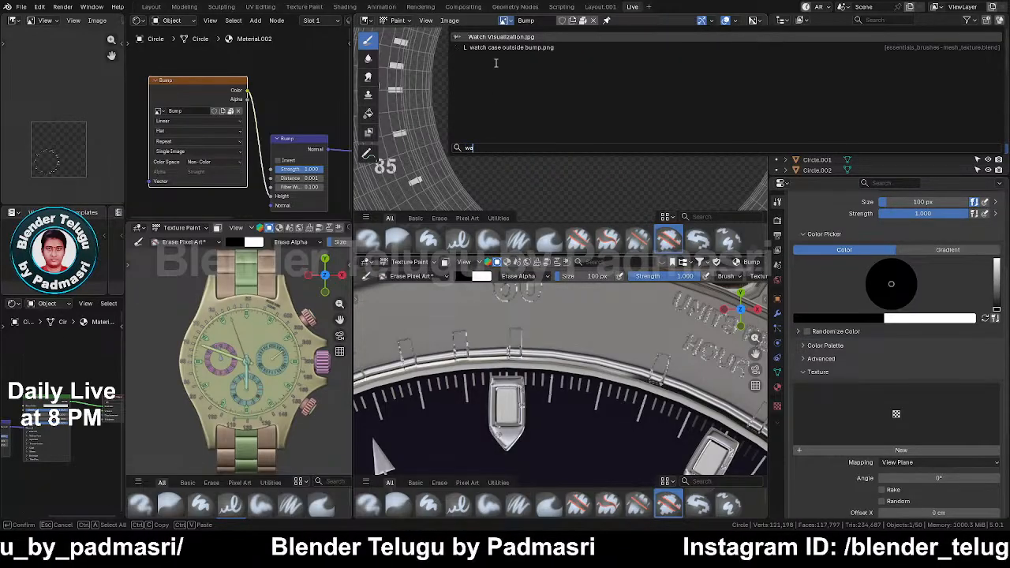
scroll(479, 100, "down", 5)
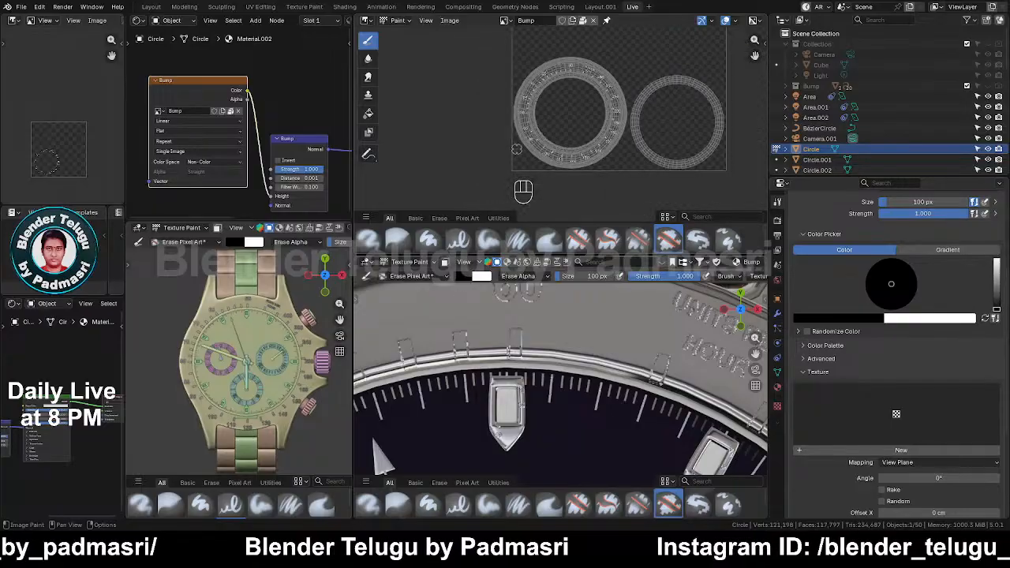
key("ctrl+s")
left_click(365, 20)
left_click(366, 21)
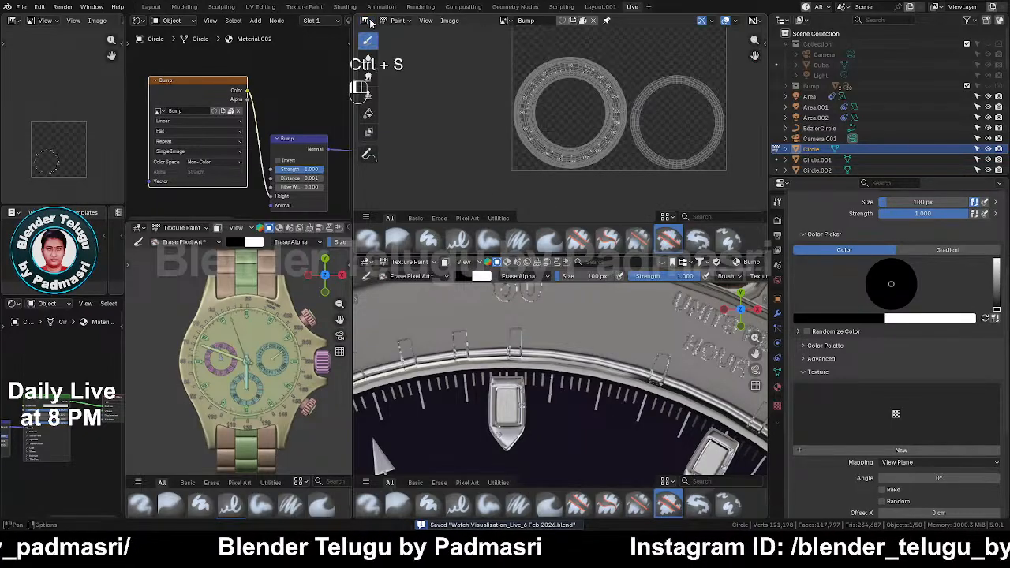
left_click(503, 22)
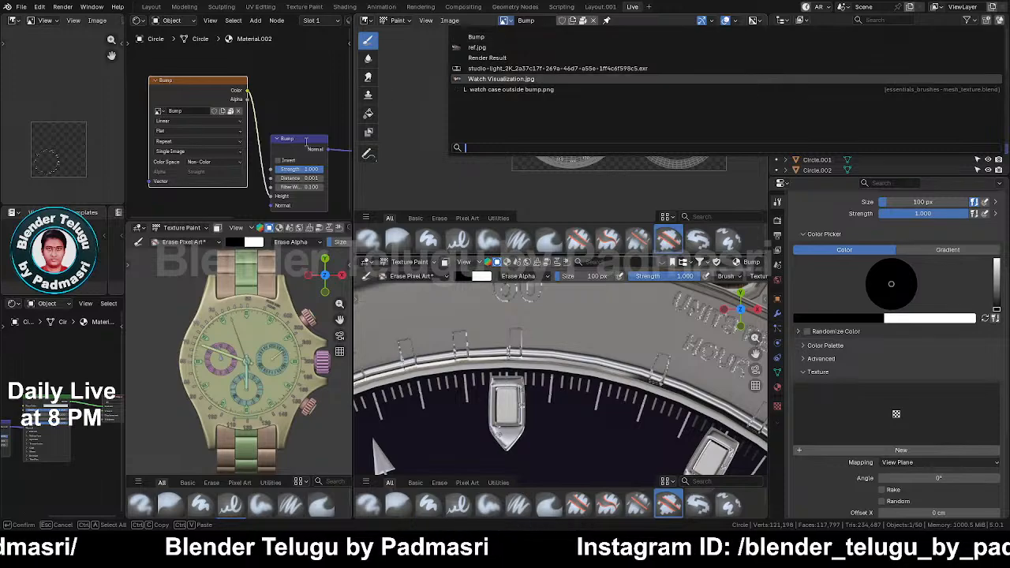
scroll(515, 135, "up", 5)
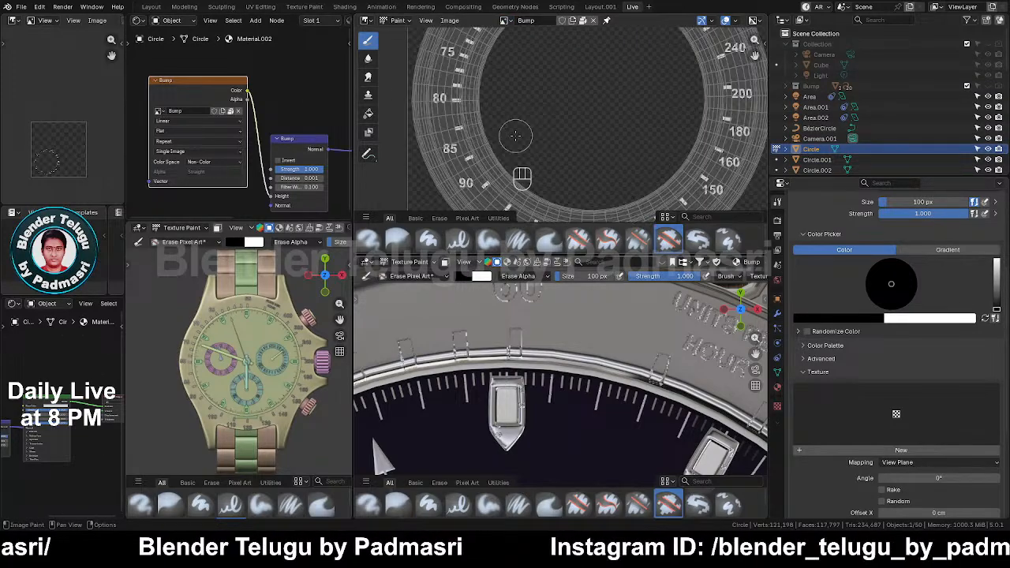
scroll(557, 386, "down", 6)
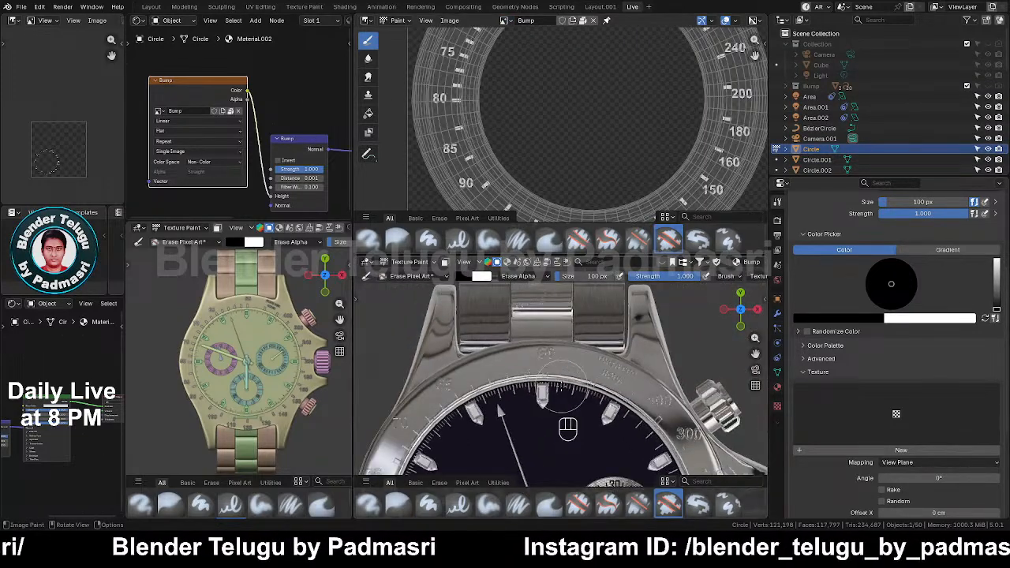
Step: Save the project, delete the Bump image texture node from the bezel material, and save again
key("ctrl+s")
scroll(246, 128, "down", 4)
mouse_move(231, 127)
middle_mouse_down()
mouse_move(205, 75)
mouse_move(239, 129)
middle_mouse_up()
key("x")
key("ctrl+s")
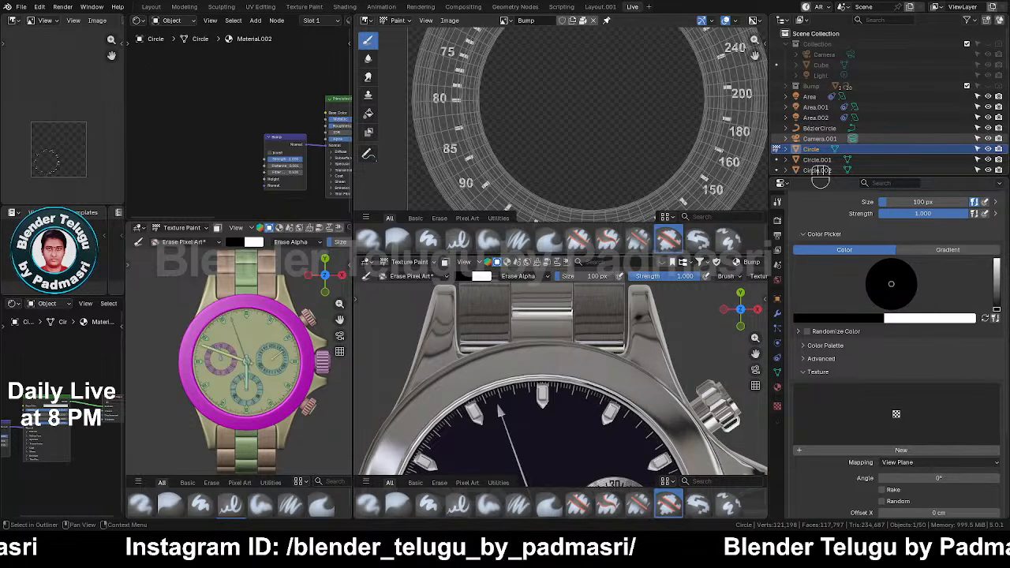
Step: Paste the Bump image texture node back and connect its Color output to the Bump node's Height input
key("ctrl+v")
left_click_drag(209, 108, 171, 84)
left_click_drag(229, 96, 259, 182)
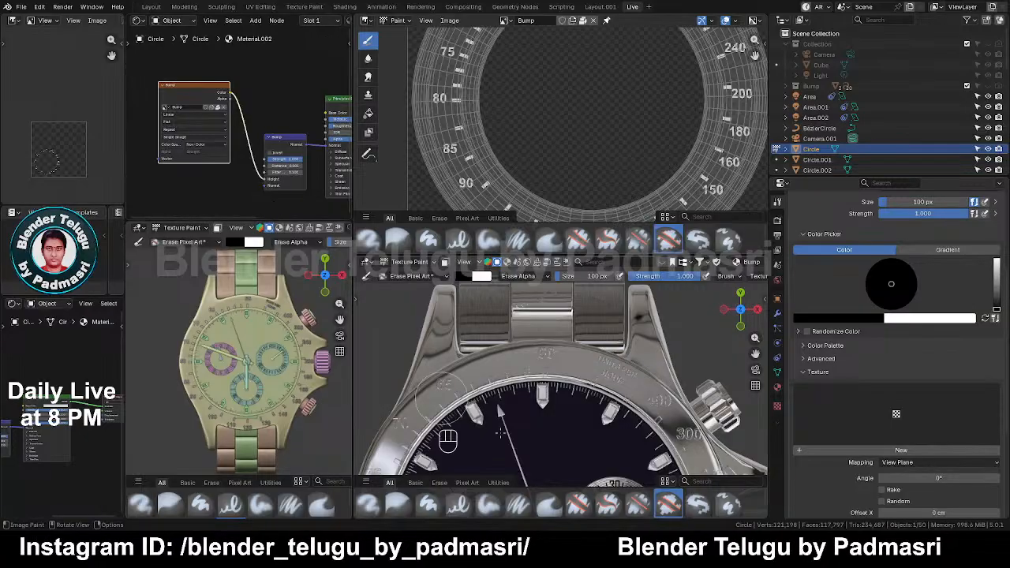
Step: Inspect the bezel's relief, its material nodes up to the Principled BSDF, and the list of loaded images
scroll(265, 164, "up", 1)
scroll(265, 164, "down", 3)
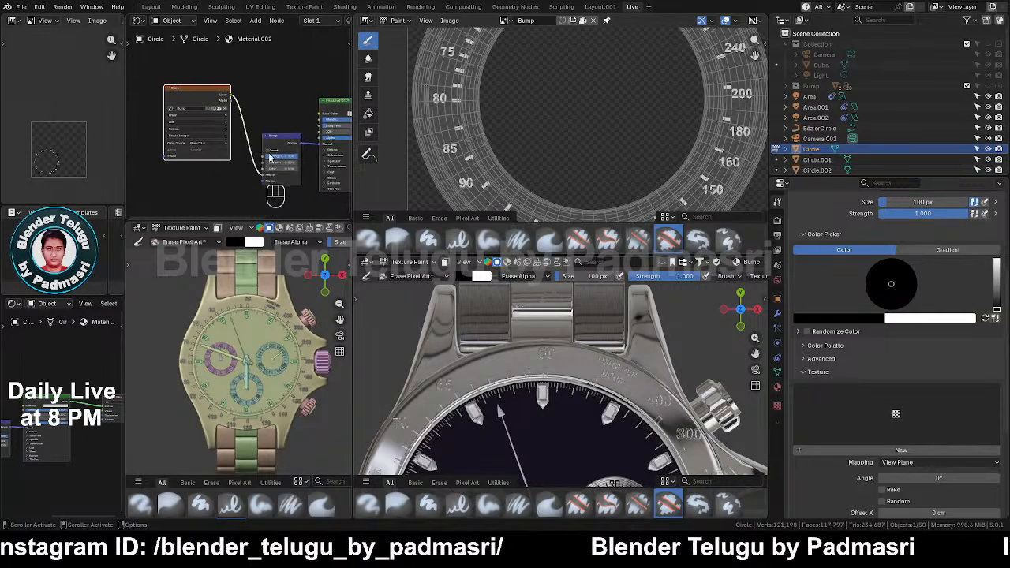
middle_click_drag(269, 157, 232, 157)
left_click(312, 106)
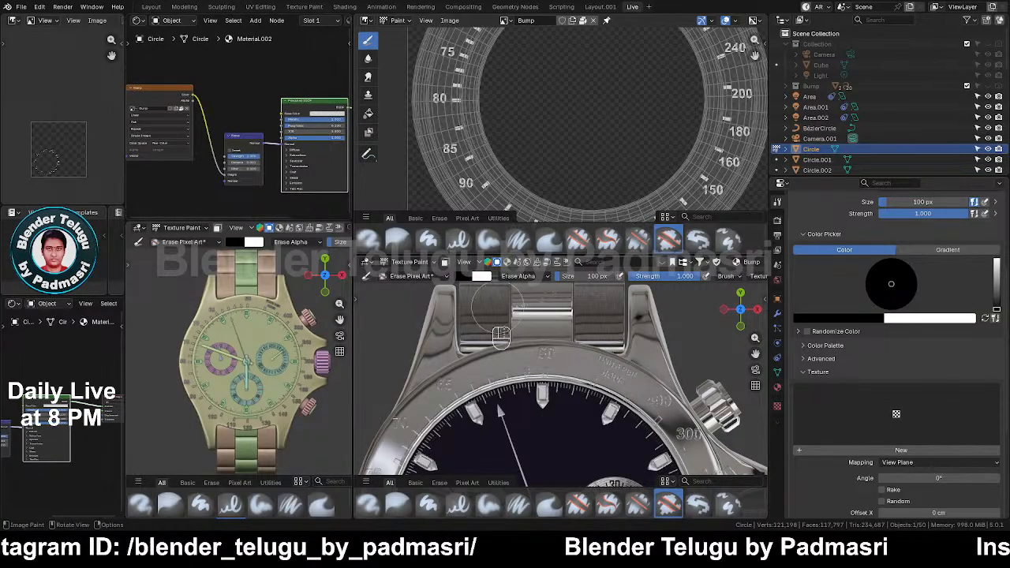
left_click(505, 20)
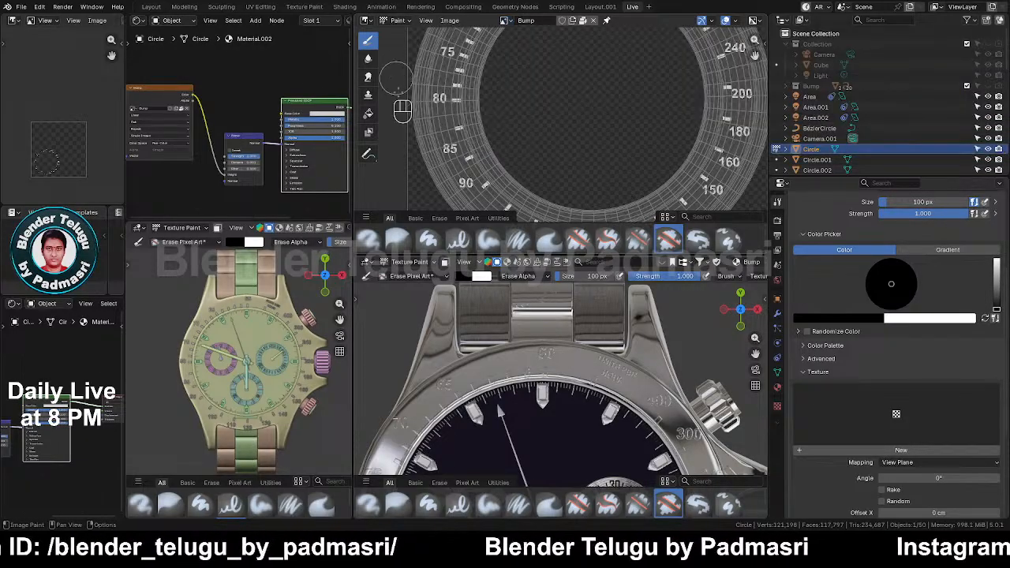
Step: Switch the bezel to Object Mode and purge all unused local and linked data-blocks recursively from the file
key("ctrl+Tab")
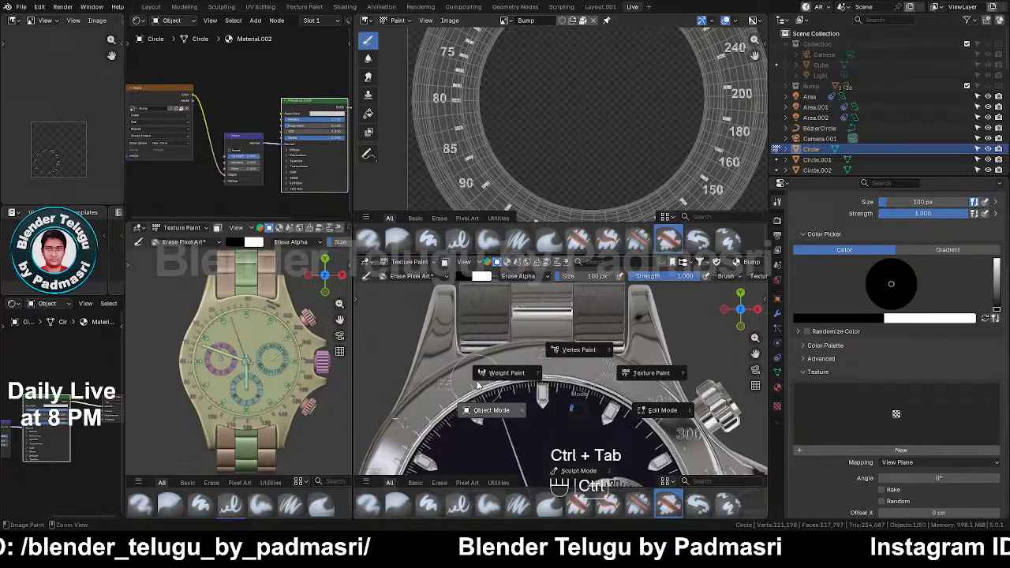
left_click(493, 411)
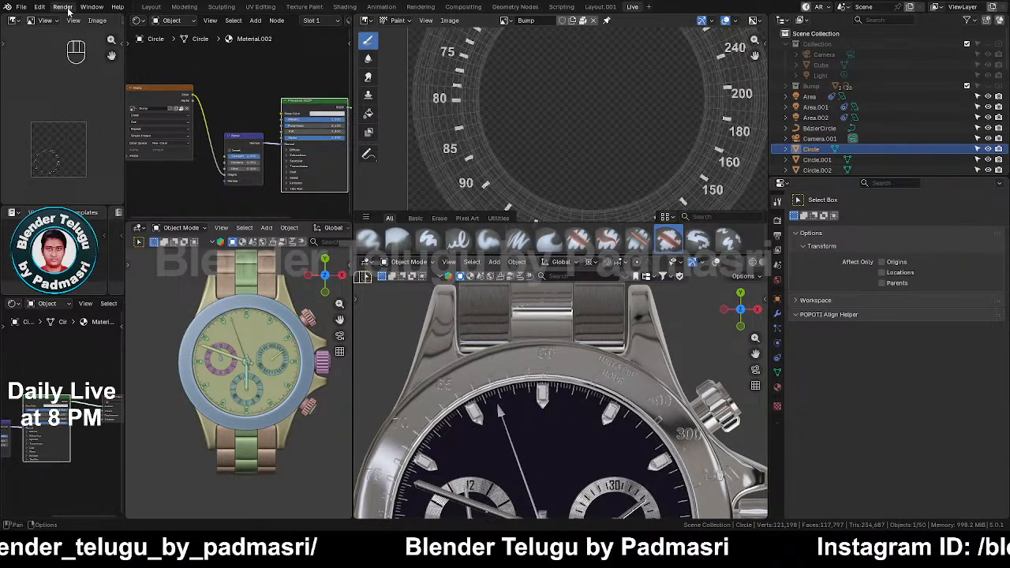
left_click(20, 8)
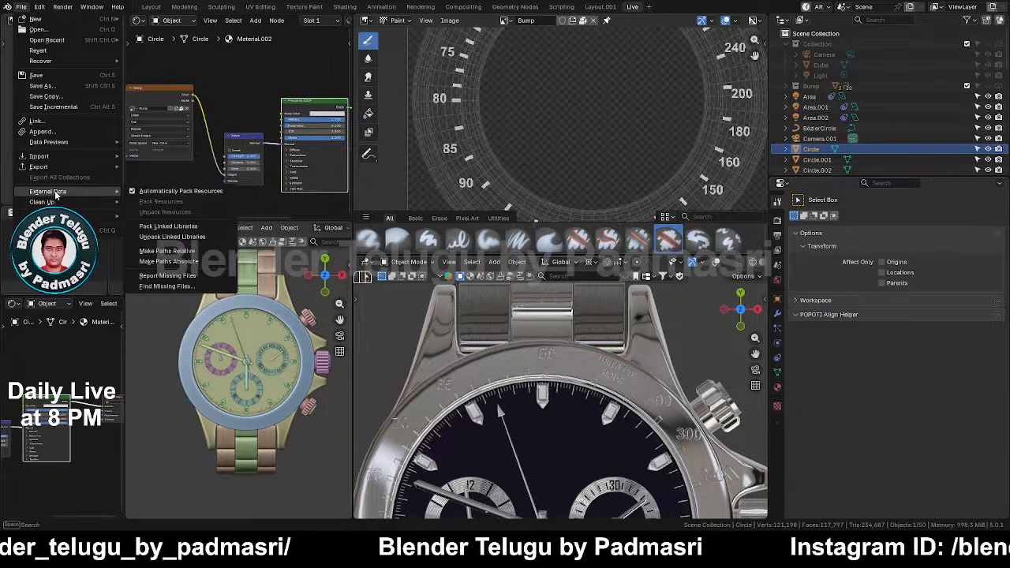
mouse_move(43, 202)
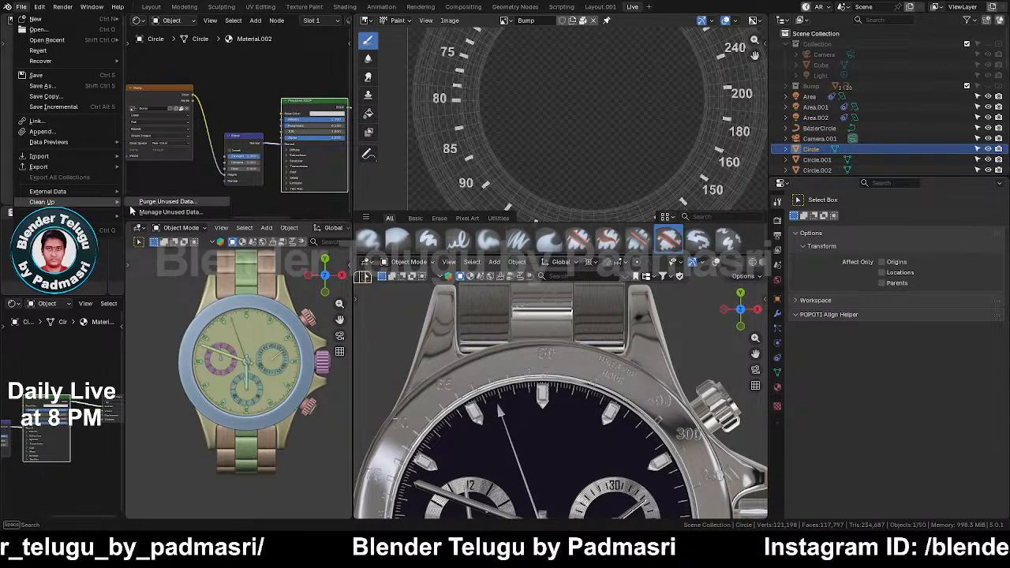
left_click(162, 205)
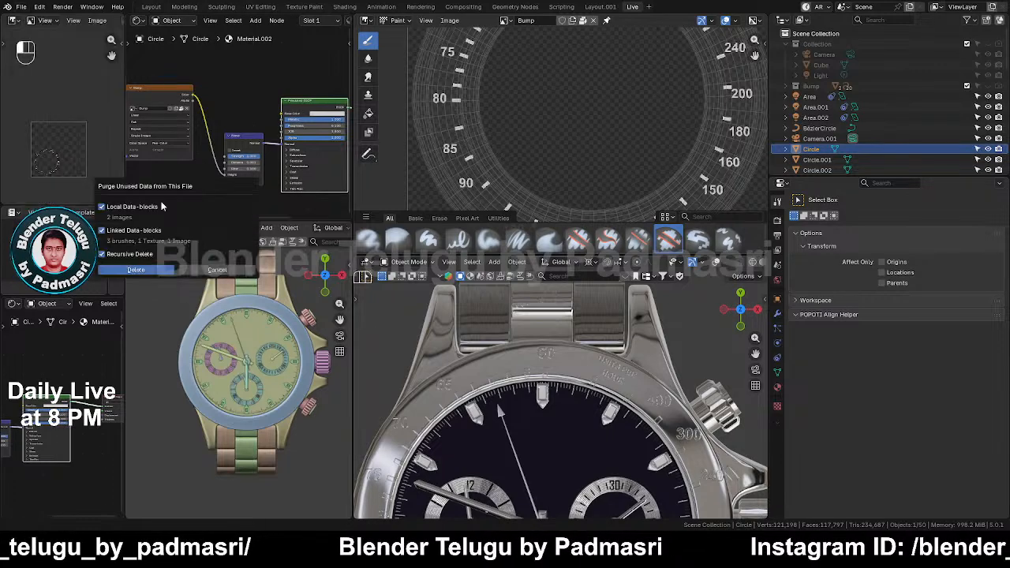
left_click(136, 270)
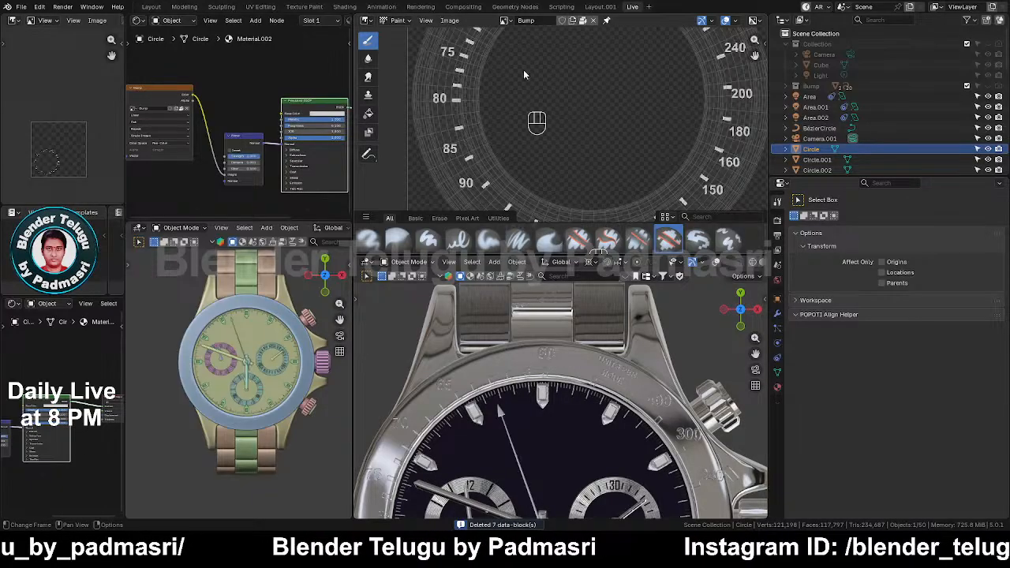
Step: Check the remaining images in the file and choose Bump for display in the image editor
left_click(505, 21)
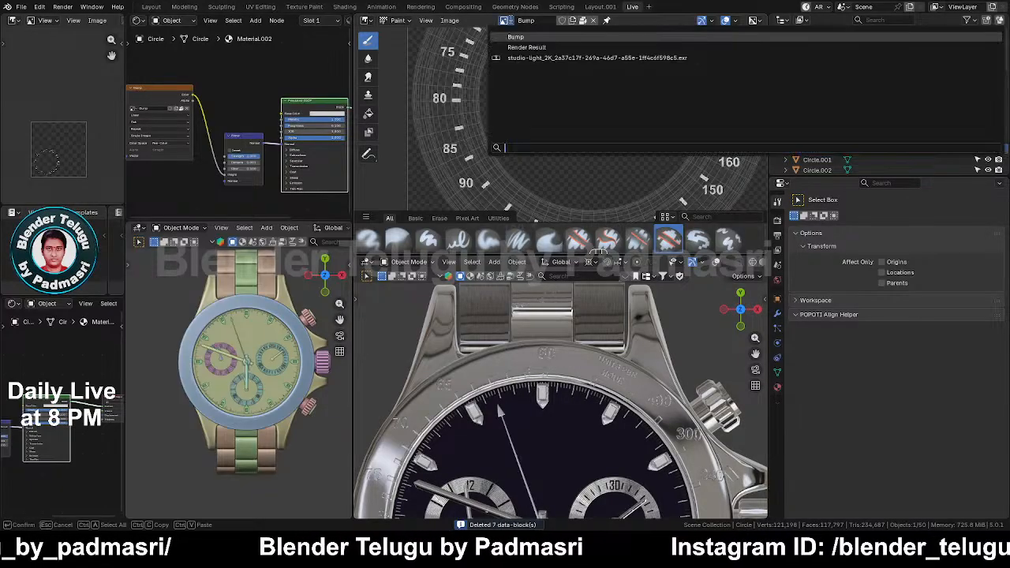
left_click(532, 38)
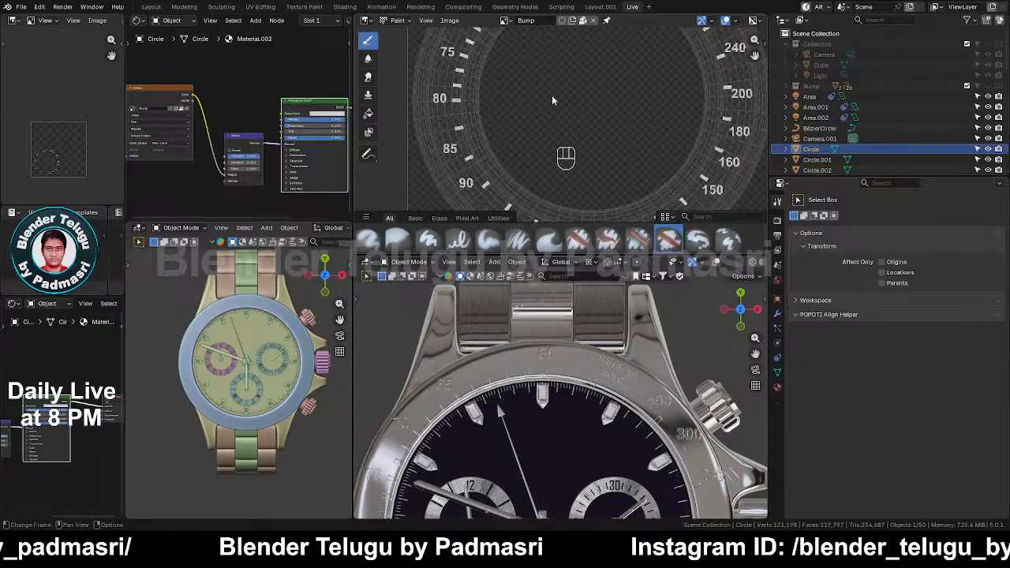
scroll(536, 133, "down", 5)
scroll(560, 108, "up", 5)
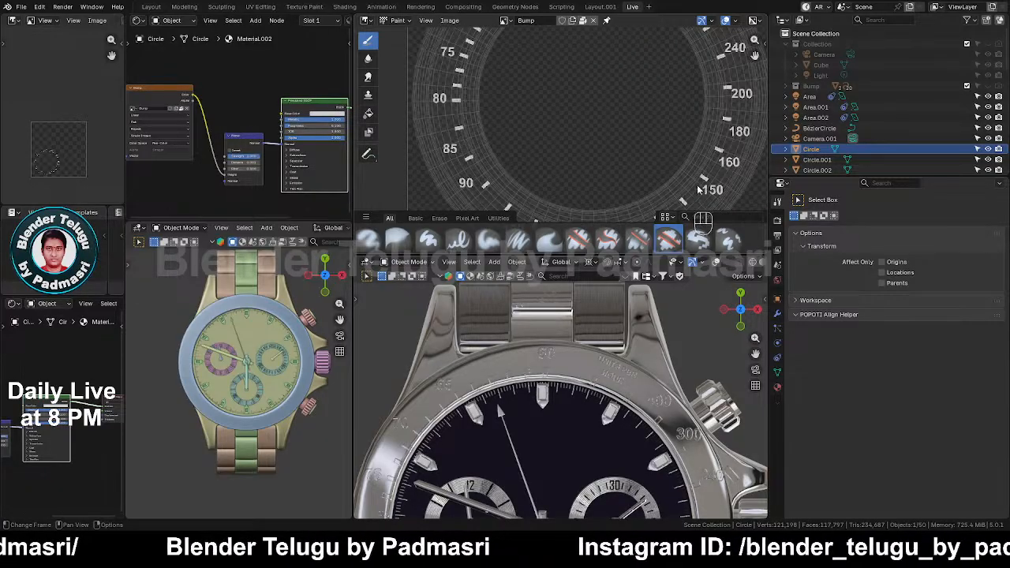
Step: Enter Edit Mode on the bezel and open the UV Editor on its layout near the 80 and 85 numerals
scroll(582, 388, "up", 3)
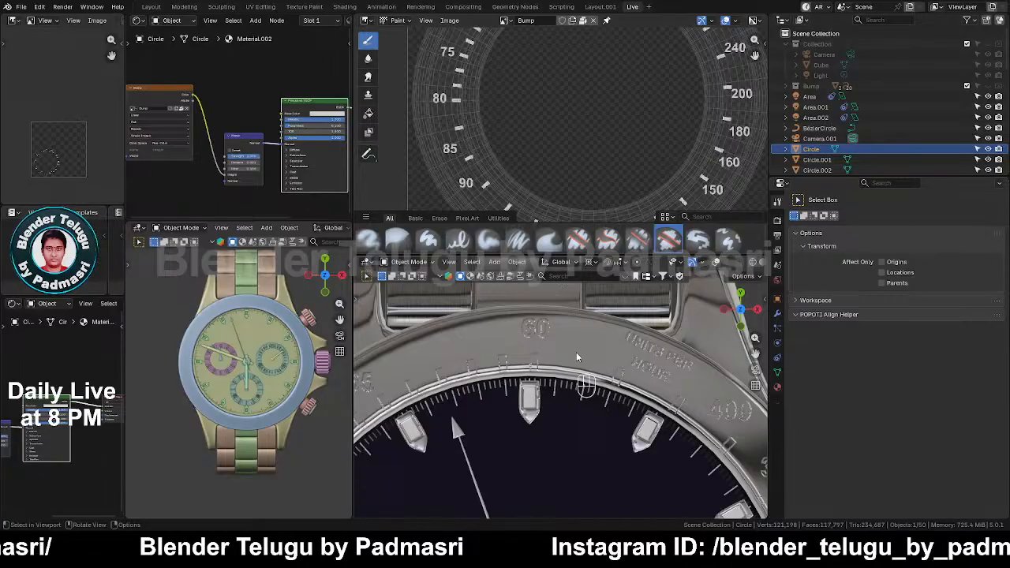
key("Tab")
scroll(475, 134, "up", 5)
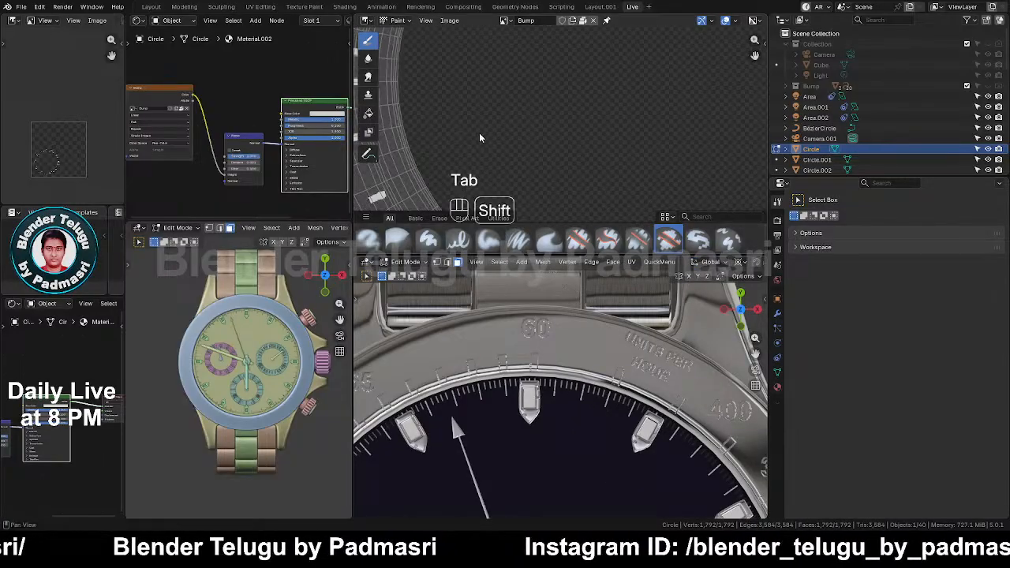
middle_click_drag(479, 134, 607, 135, "shift")
scroll(607, 135, "down", 2)
key("Tab")
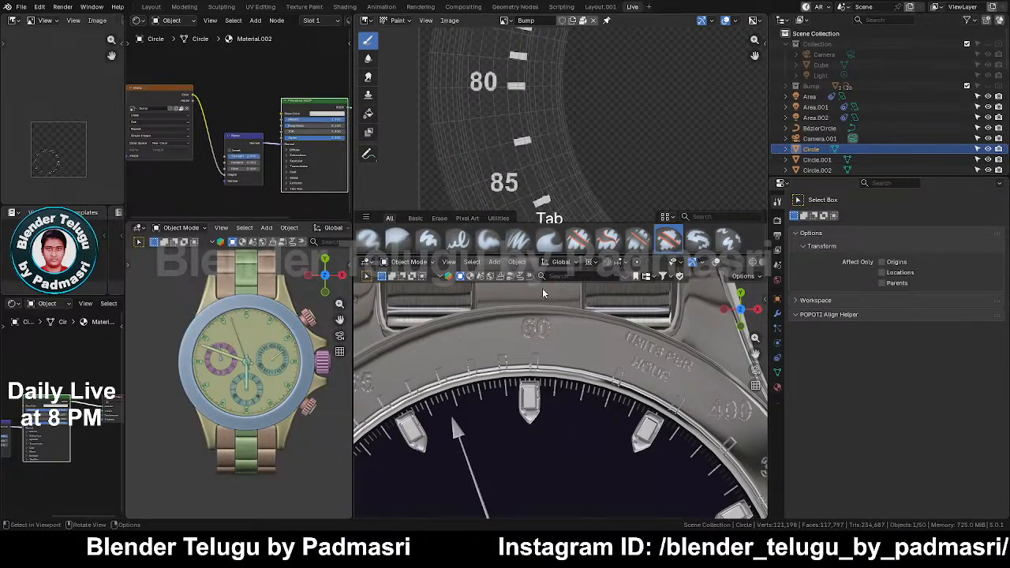
key("Tab")
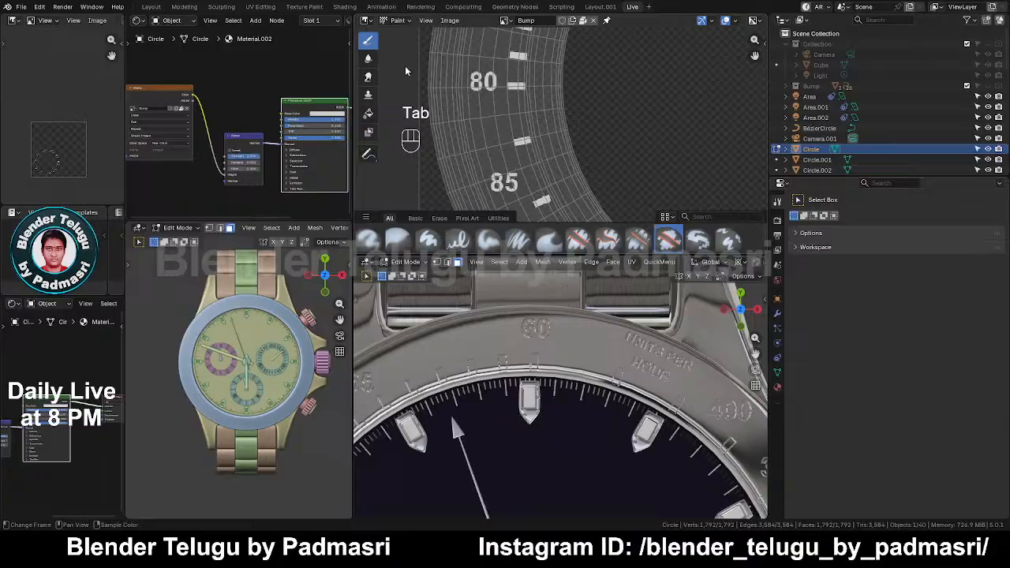
left_click(367, 19)
left_click(399, 75)
scroll(517, 118, "up", 2)
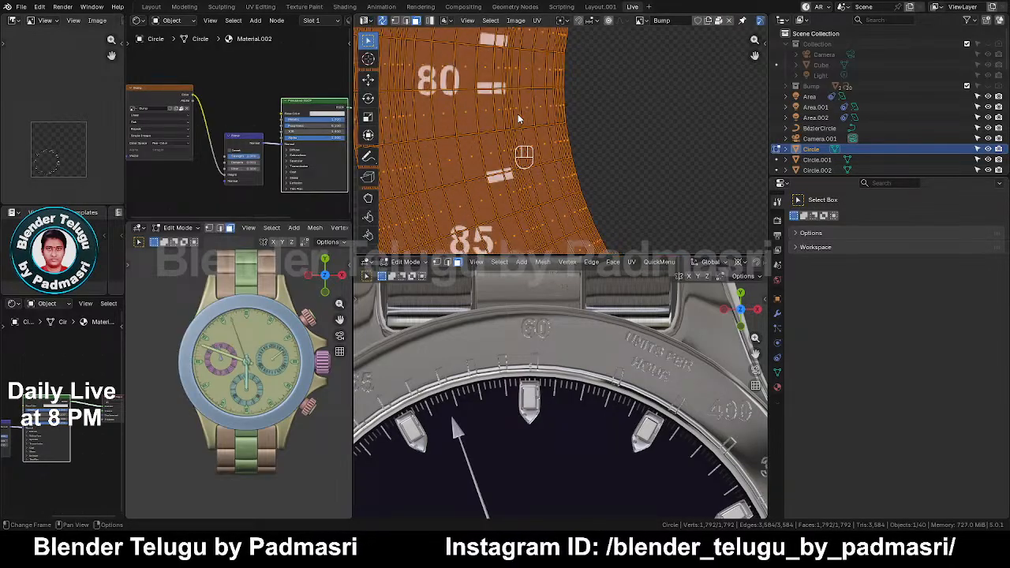
Step: Select the bezel edge loop along the tick marks' inner ends, show the viewport overlays, and try sliding the loop
key("2")
left_click(501, 103, "alt")
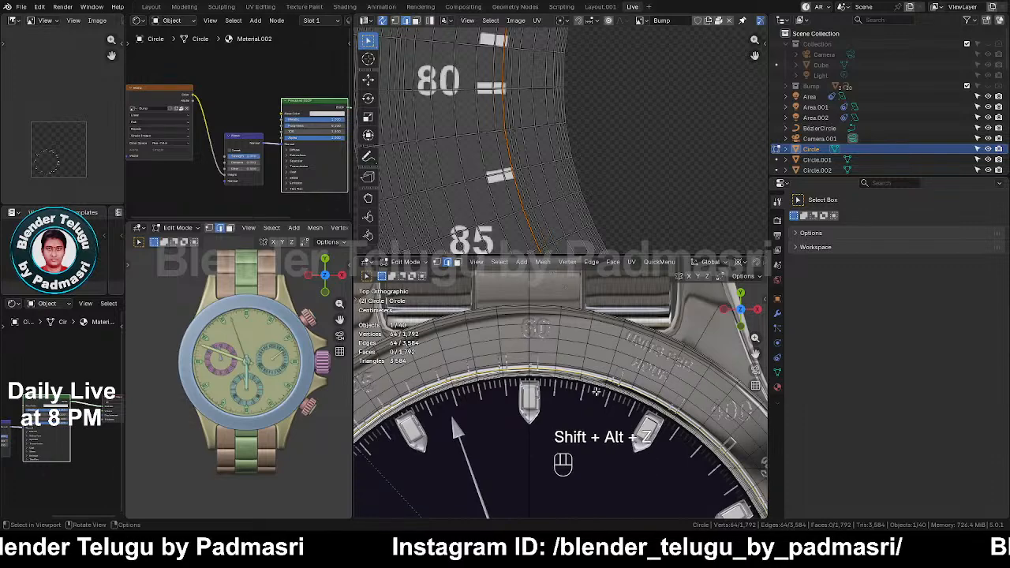
key("shift+alt+z")
scroll(568, 385, "up", 3)
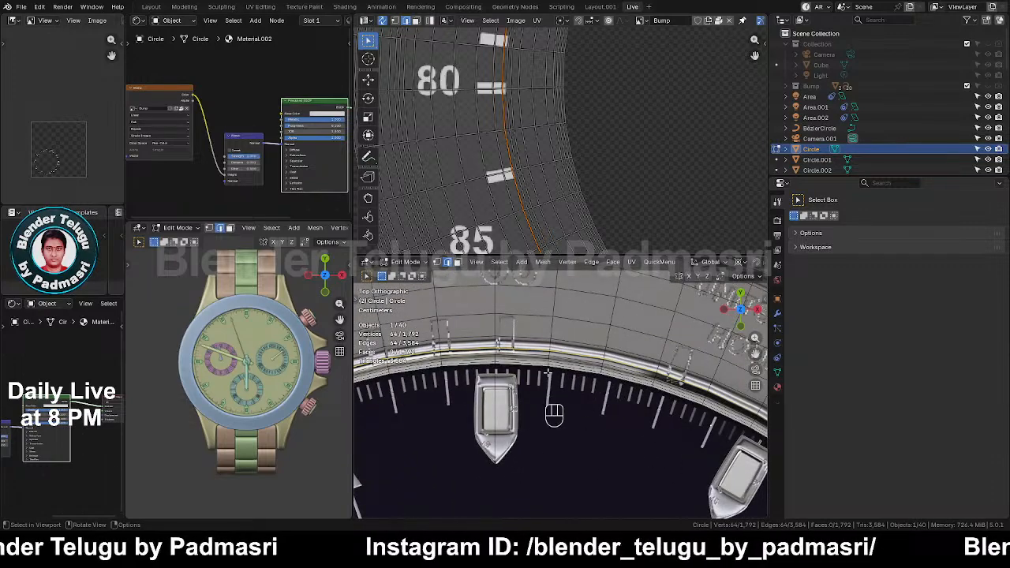
key("g")
key("g")
left_click(546, 416)
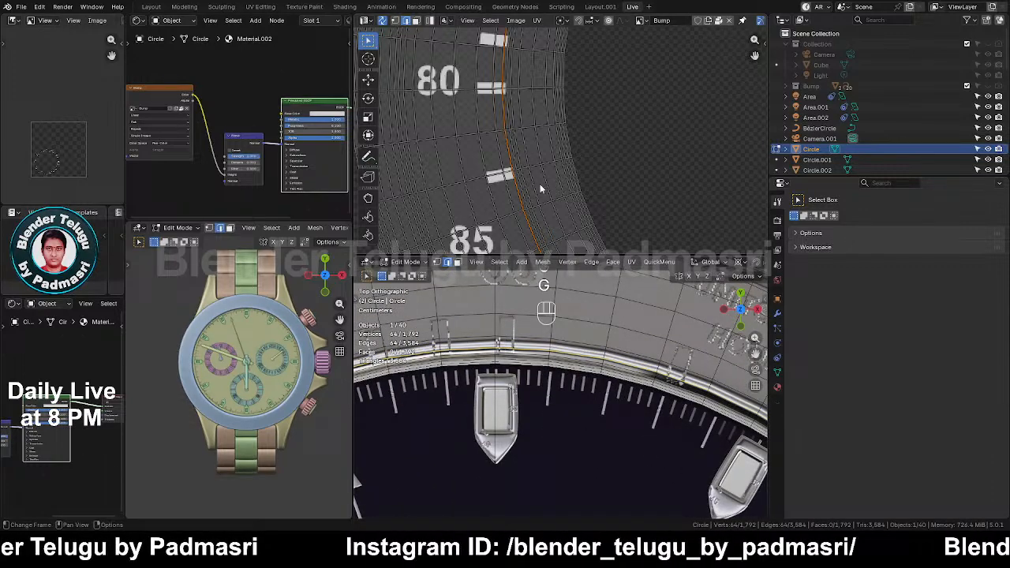
Step: Add the neighbouring inner edge loops to the selection one by one and scale them in the UV layout away from the tick marks
left_click(697, 170)
left_click(510, 105, "alt+shift")
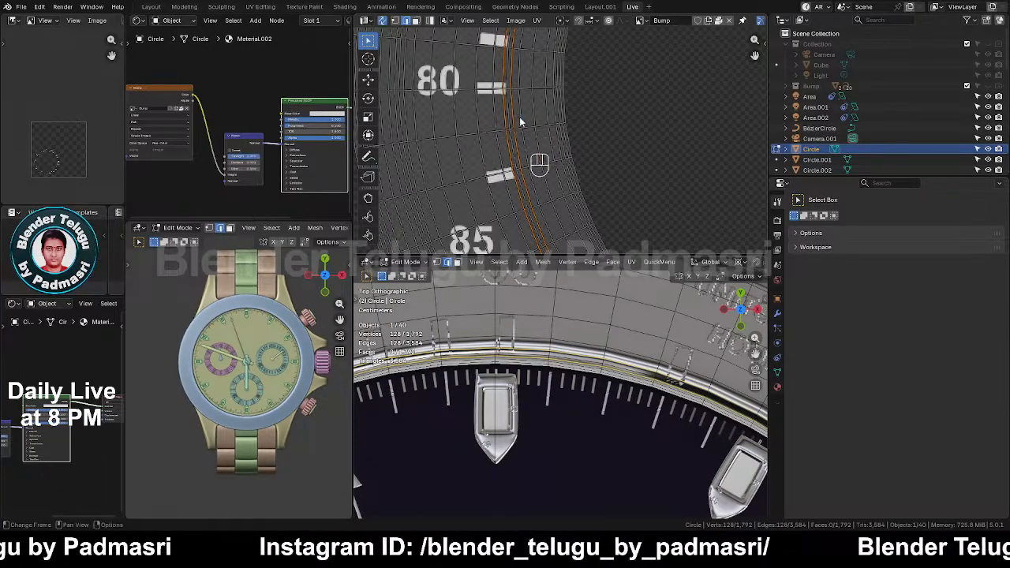
left_click(507, 110, "alt+shift")
key("s")
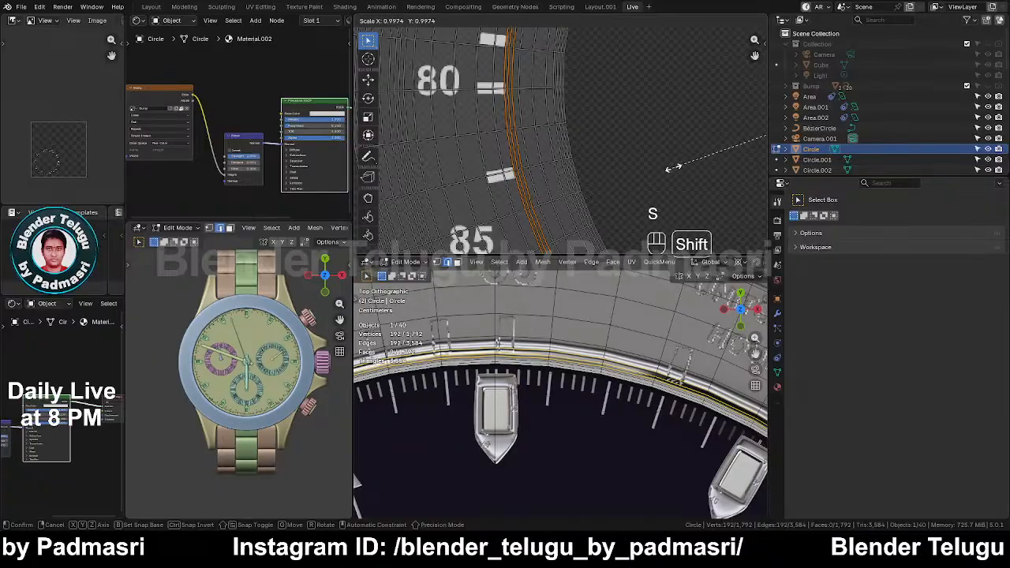
left_click(705, 154)
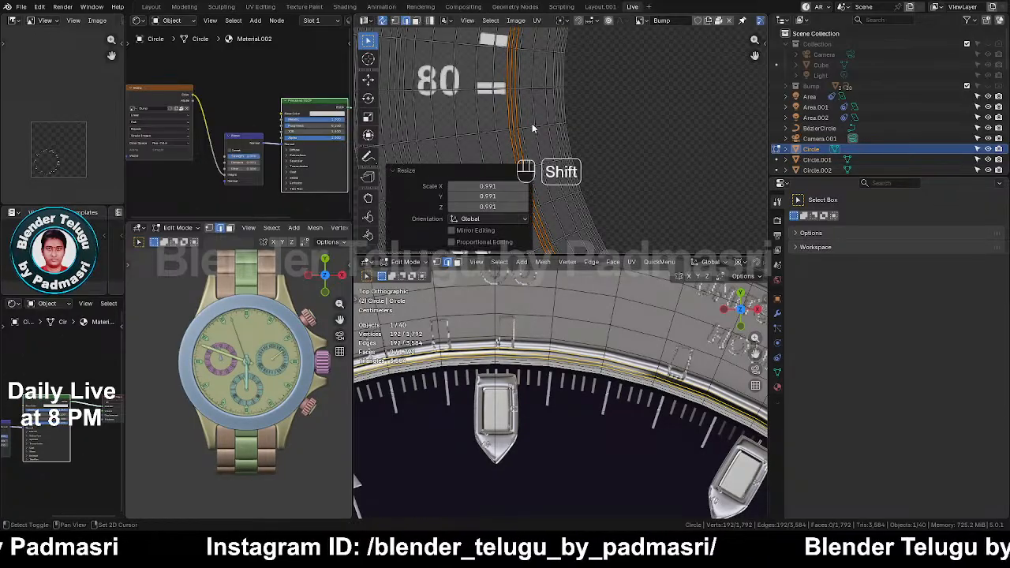
left_click(523, 117, "alt+shift")
key("s")
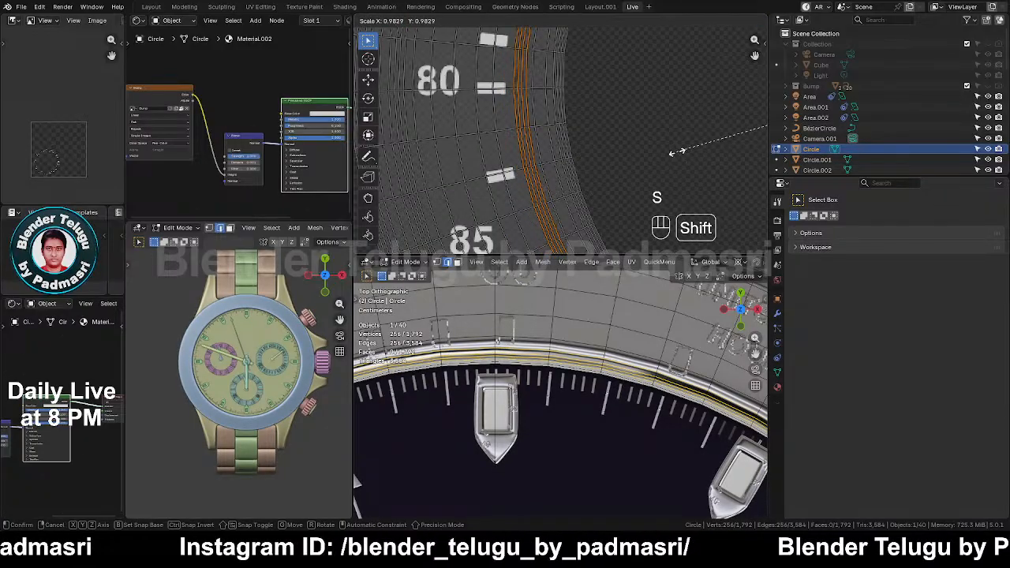
left_click(530, 151)
Step: Scale the UV edge loop crossing the tick marks until it clears their inner ends, and return the bezel to Object Mode
left_click(489, 116, "alt")
key("s")
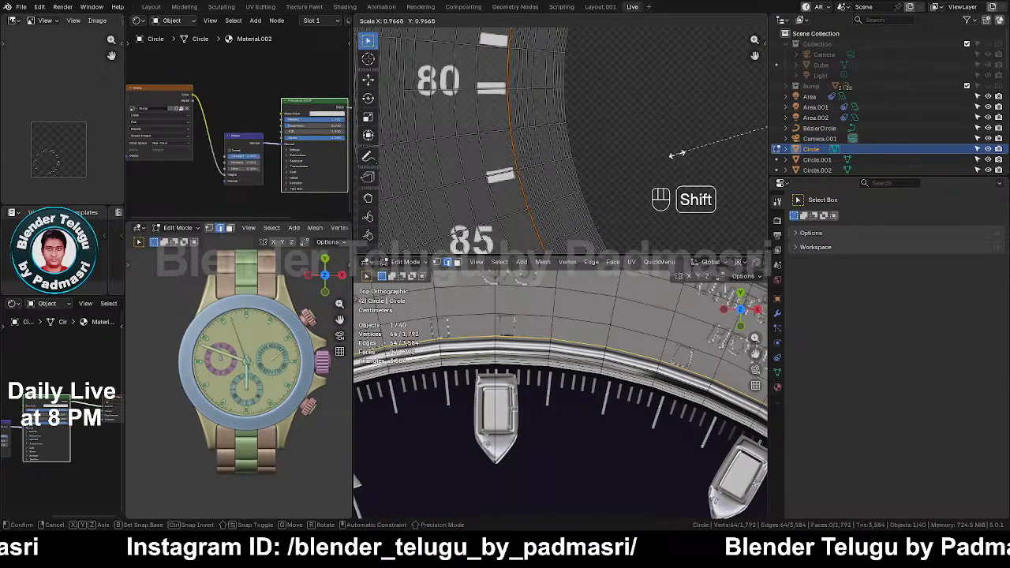
left_click(679, 154)
key("Tab")
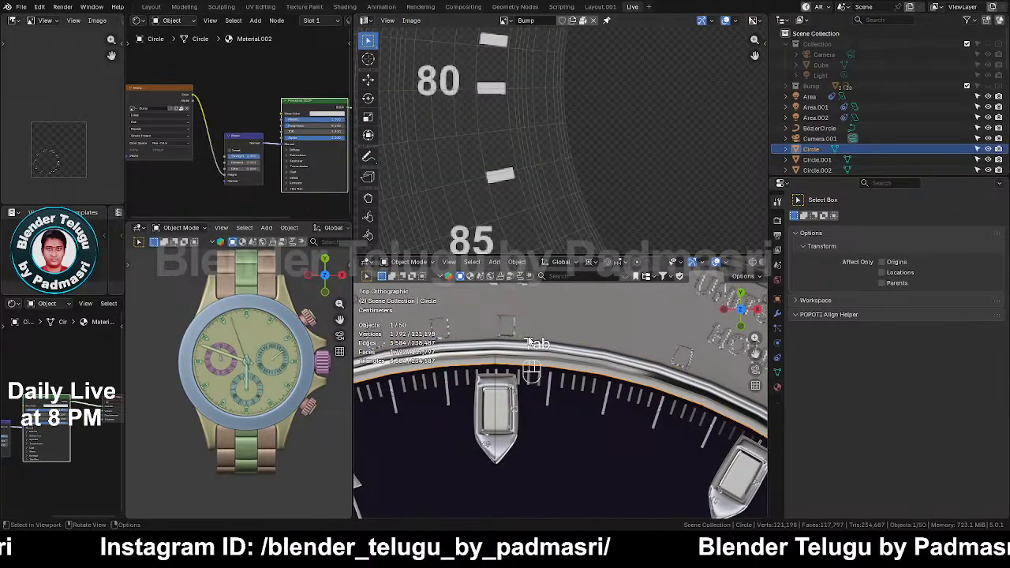
Step: Lower the Bump node's strength to 0.533 while viewing the 60 numeral up close
scroll(533, 401, "up", 3)
mouse_move(456, 343)
middle_mouse_down("shift")
mouse_move(544, 364)
mouse_move(552, 437)
middle_mouse_up("shift")
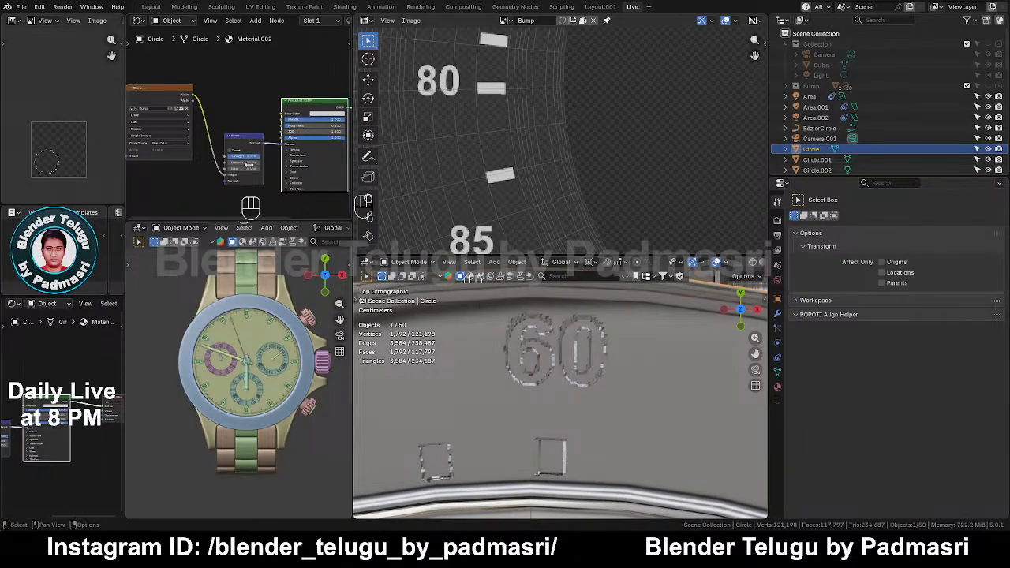
scroll(289, 124, "up", 2)
scroll(294, 164, "up", 4)
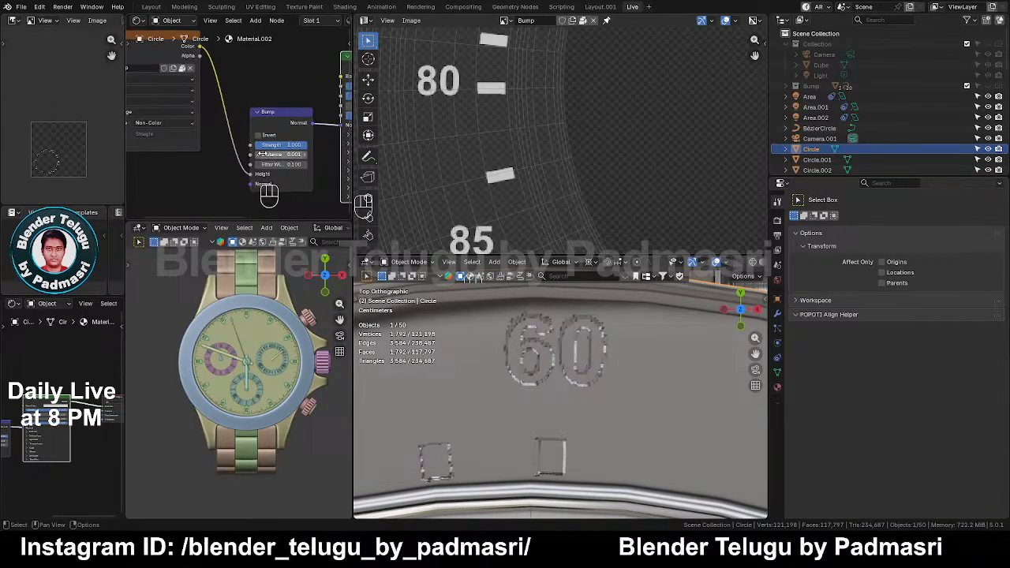
scroll(260, 132, "up", 2)
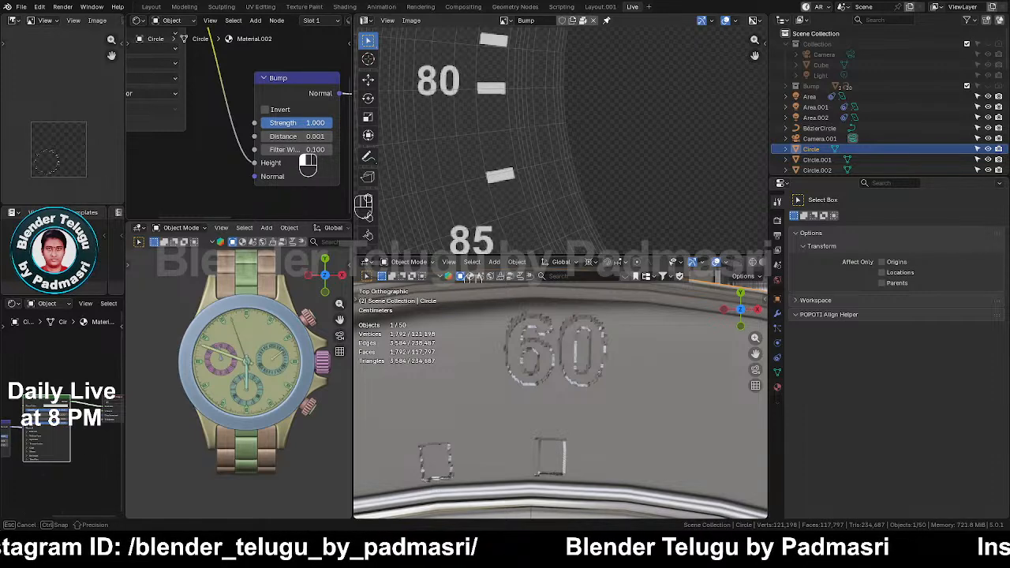
left_click_drag(328, 123, 300, 126)
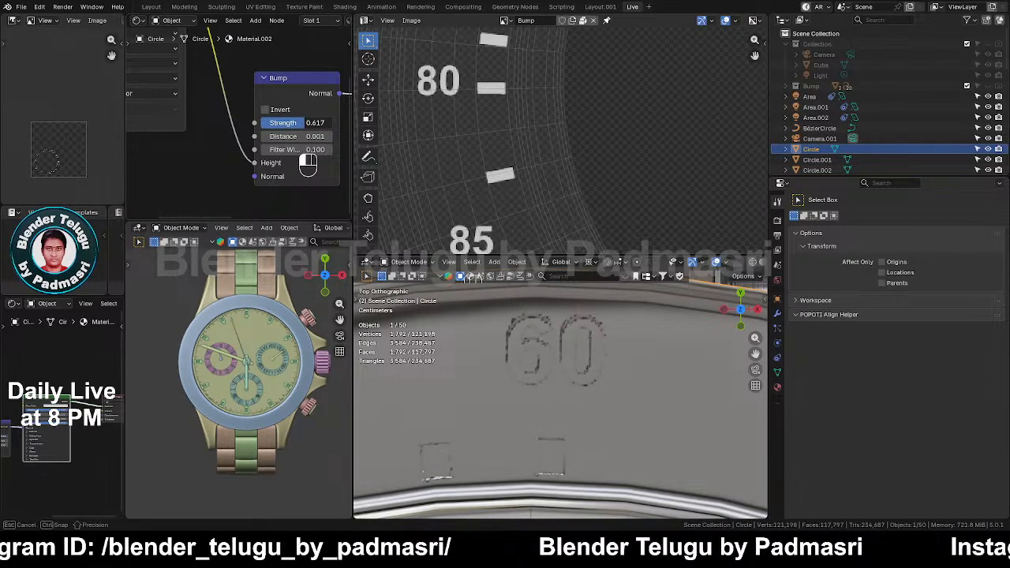
Step: Frame the bezel numerals closely at a low angle, try a Bump strength of 0.01, and raise it to 0.1
middle_click_drag(533, 392, 573, 426)
key("shift+b")
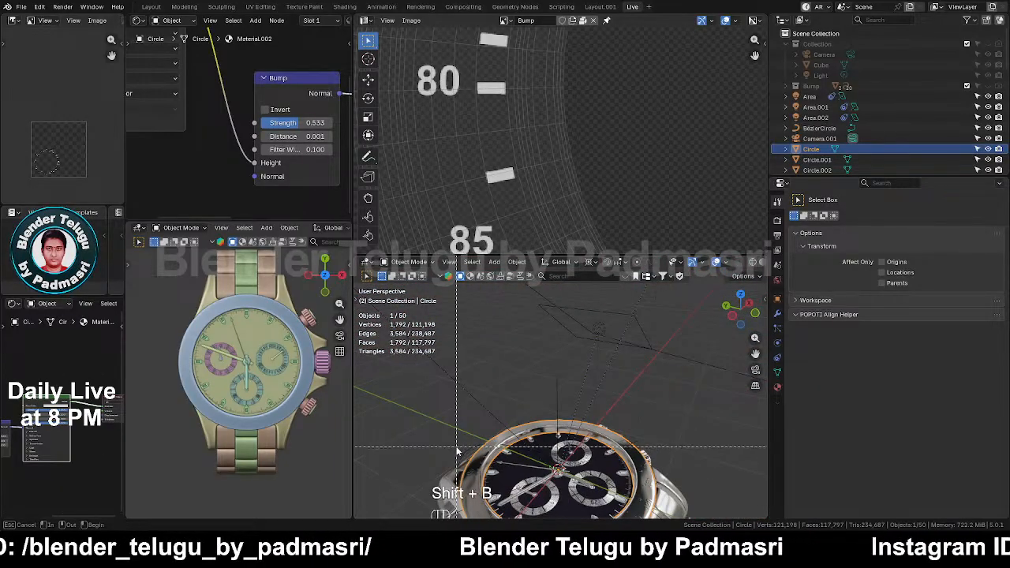
left_click_drag(454, 445, 512, 503)
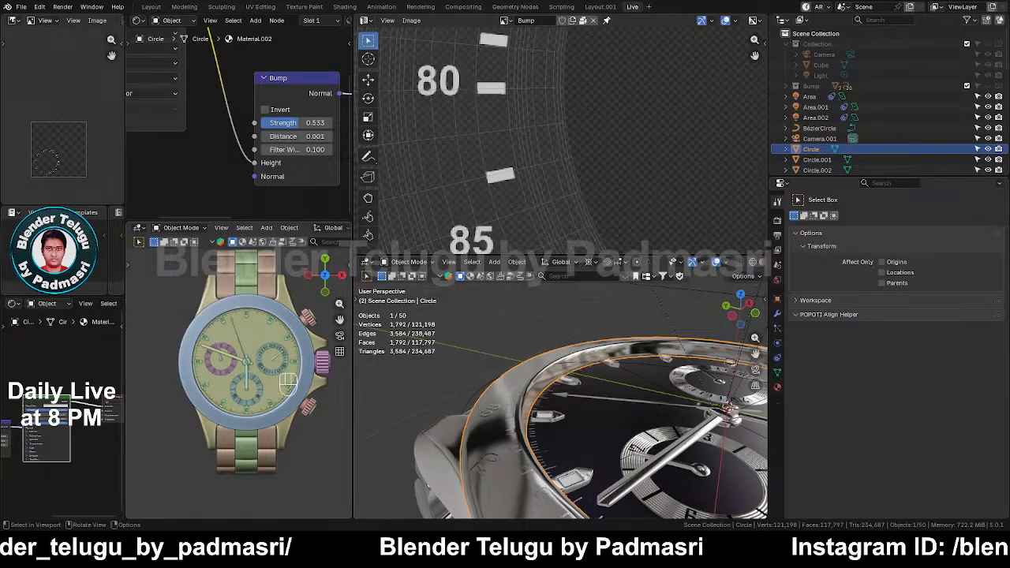
middle_click_drag(485, 391, 574, 438, "shift")
scroll(314, 161, "up", 4)
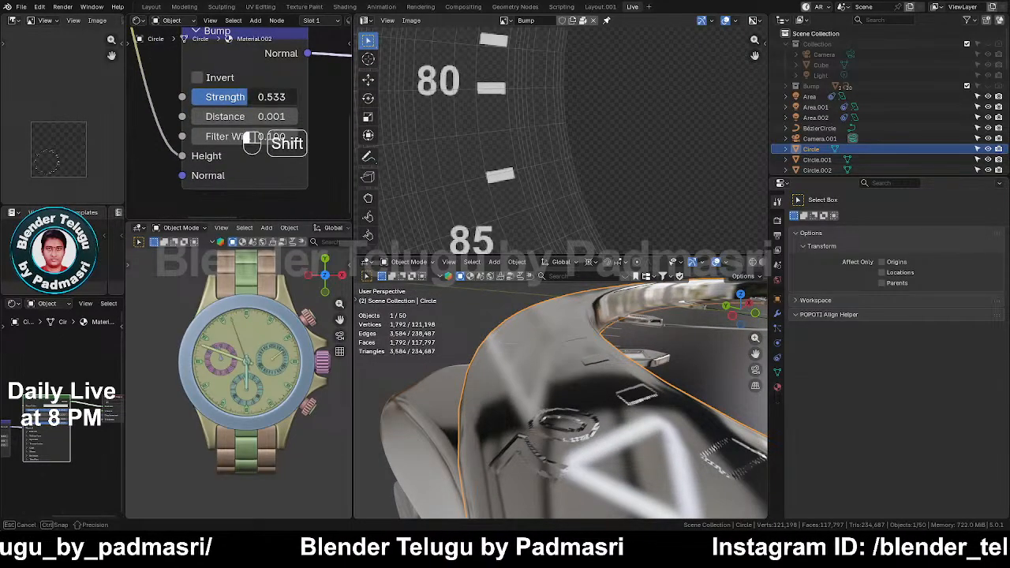
left_click_drag(266, 98, 235, 99, "shift")
left_click_drag(251, 141, 270, 135, "shift")
left_click(273, 97)
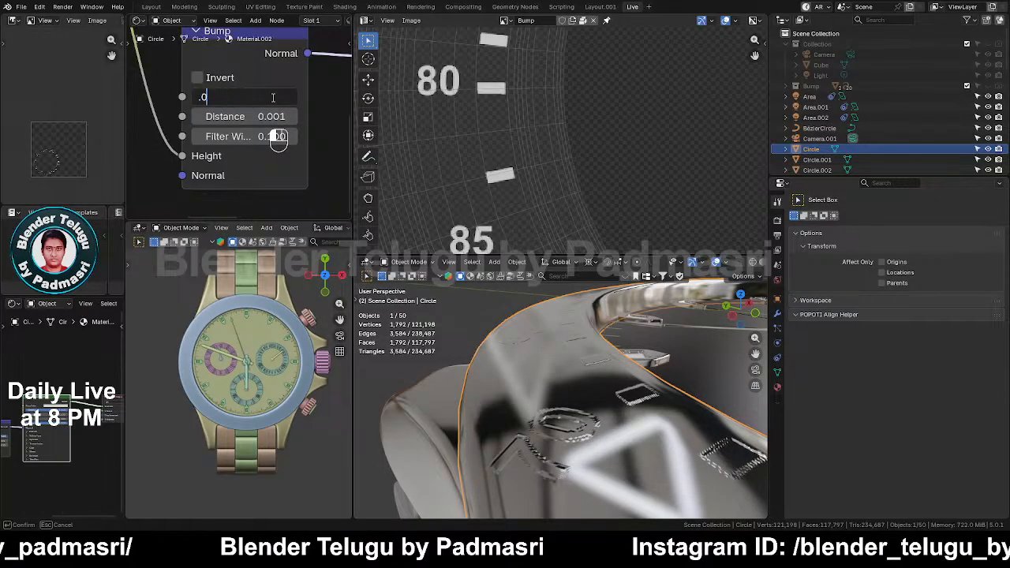
type(".01")
key("Return")
left_click(273, 97)
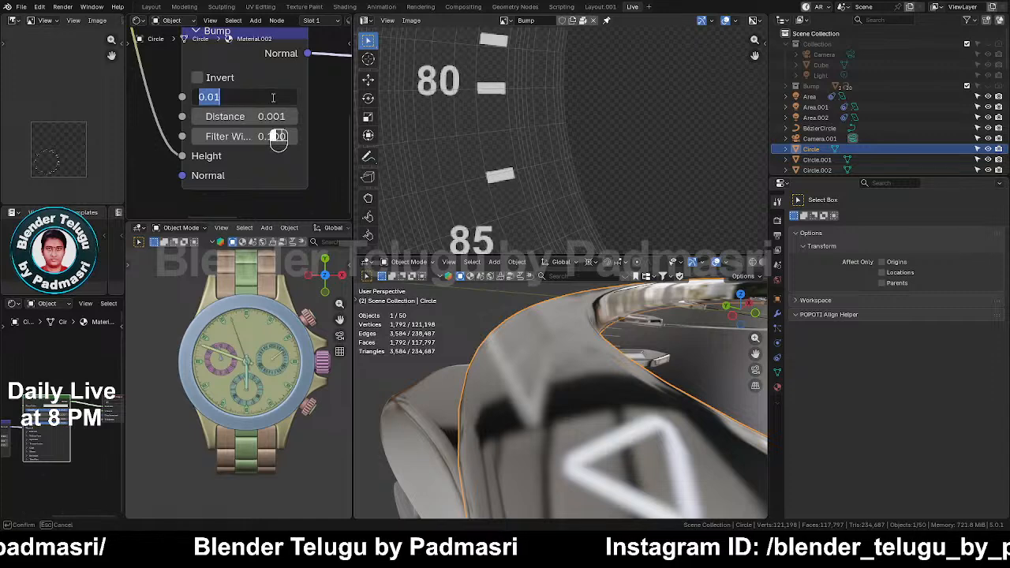
key("Return")
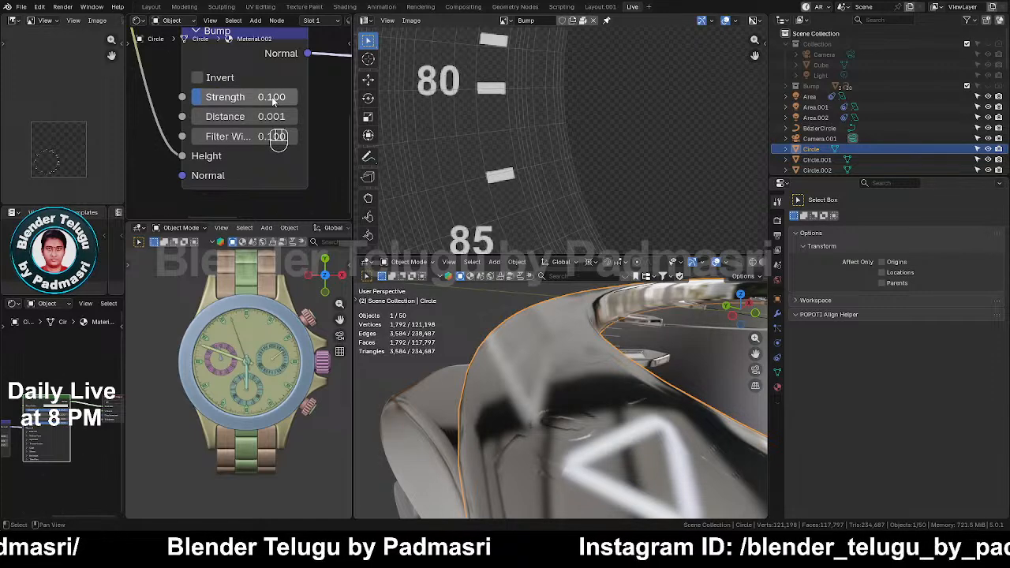
Step: Try different Bump distances and set the distance to 0.002
mouse_move(276, 116)
left_mouse_down()
mouse_move(331, 116)
mouse_move(273, 116)
mouse_move(332, 116)
mouse_move(273, 116)
mouse_move(282, 115)
left_mouse_up()
left_click(282, 115)
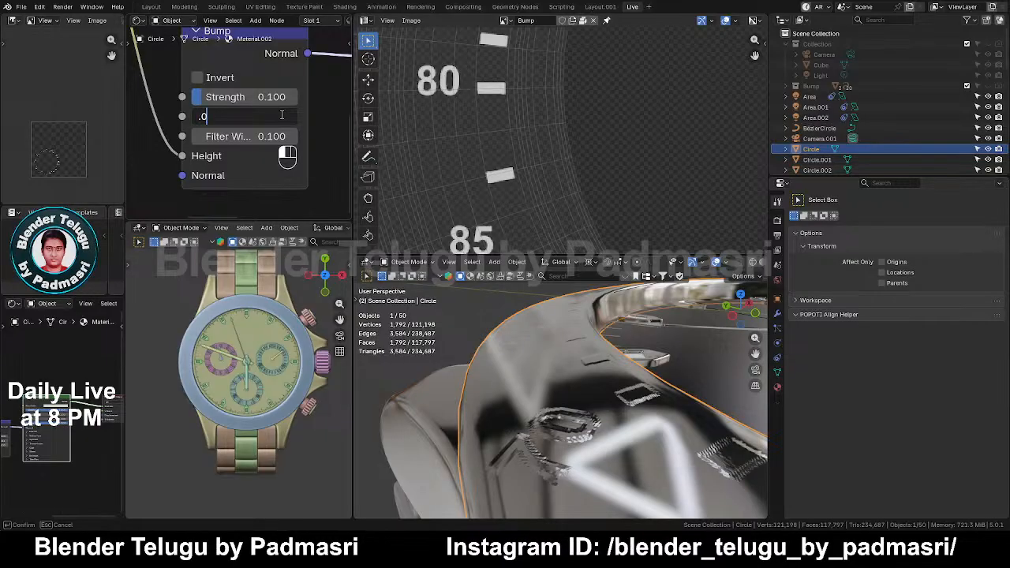
key("Return")
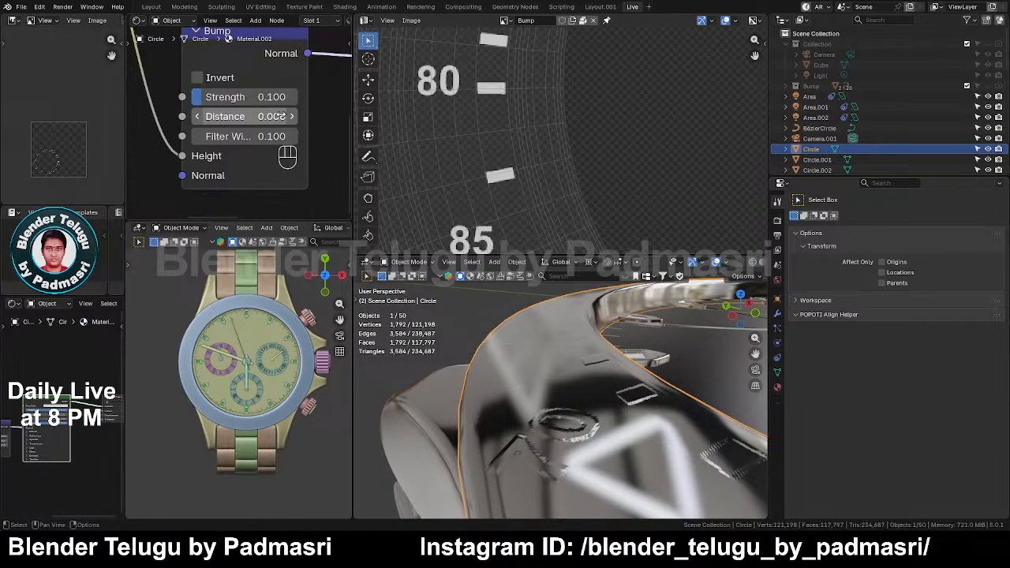
left_click(281, 116)
type("0")
key("Return")
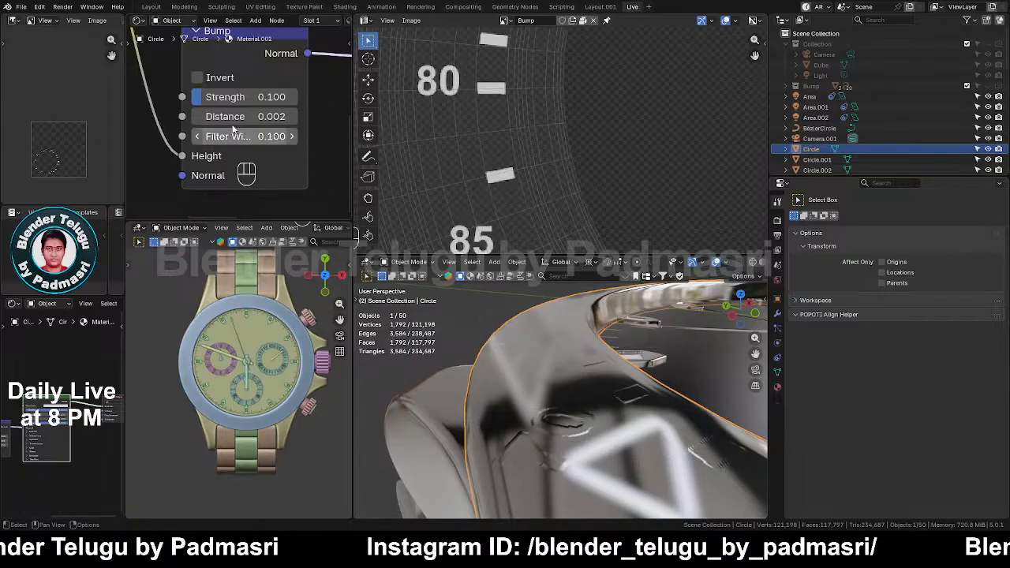
Step: Invert the Bump node's effect and set its strength to 0.06
left_click(197, 77)
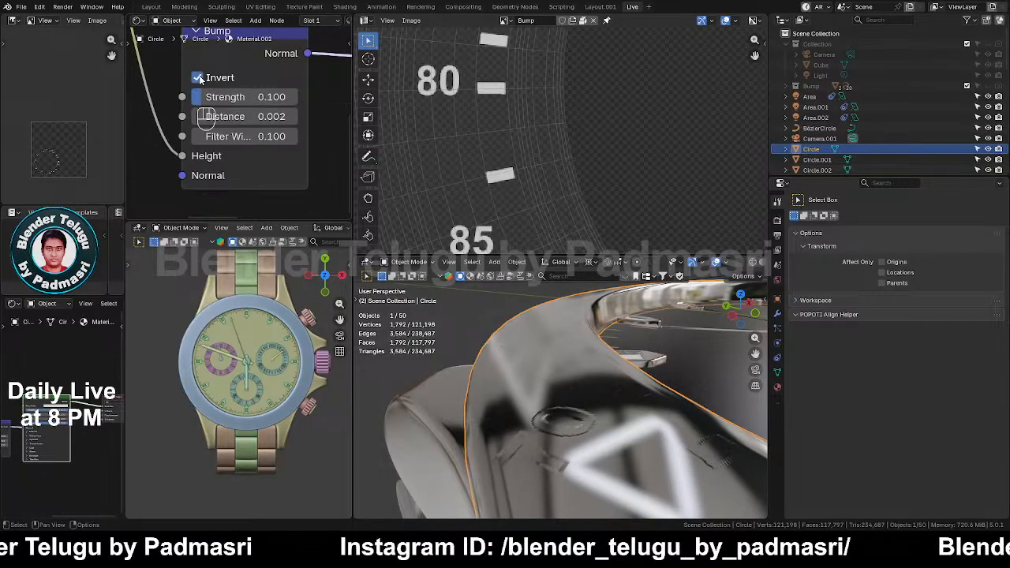
left_click(277, 96)
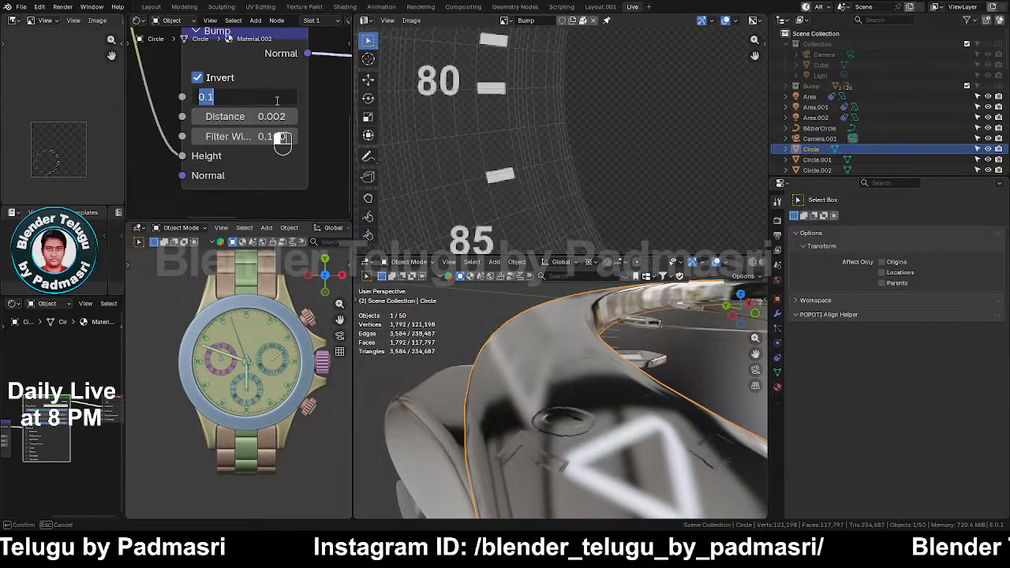
key("Return")
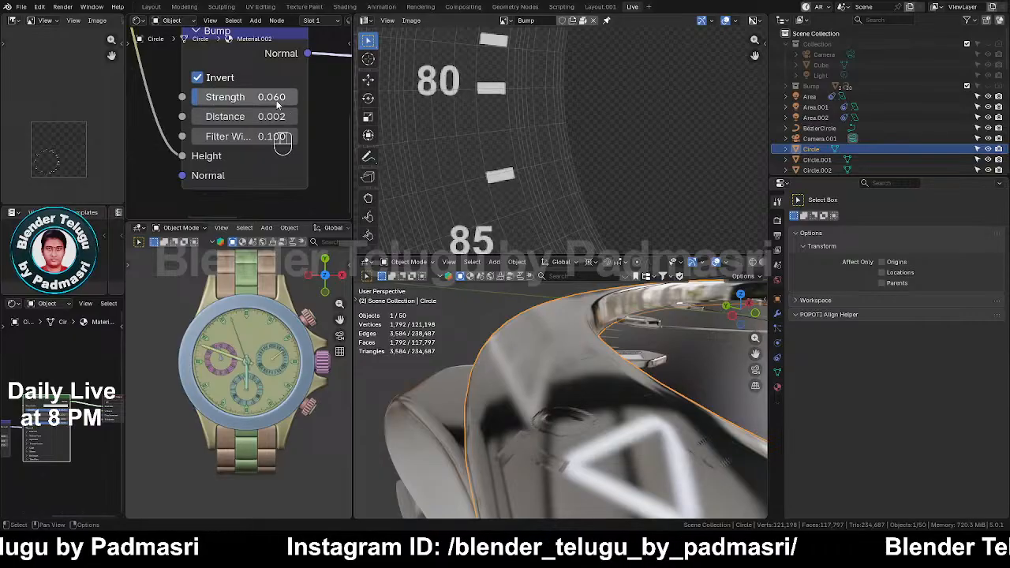
Step: Switch the viewport to Rendered shading and view the bezel's engraving beside the dial from a low angle
middle_click_drag(647, 370, 658, 371)
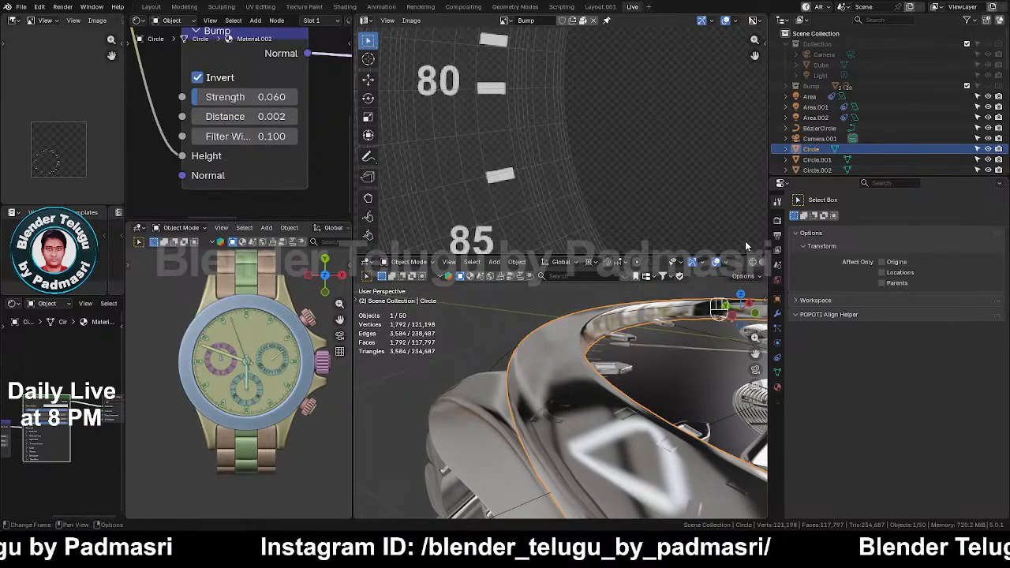
scroll(735, 259, "down", 2)
key("z")
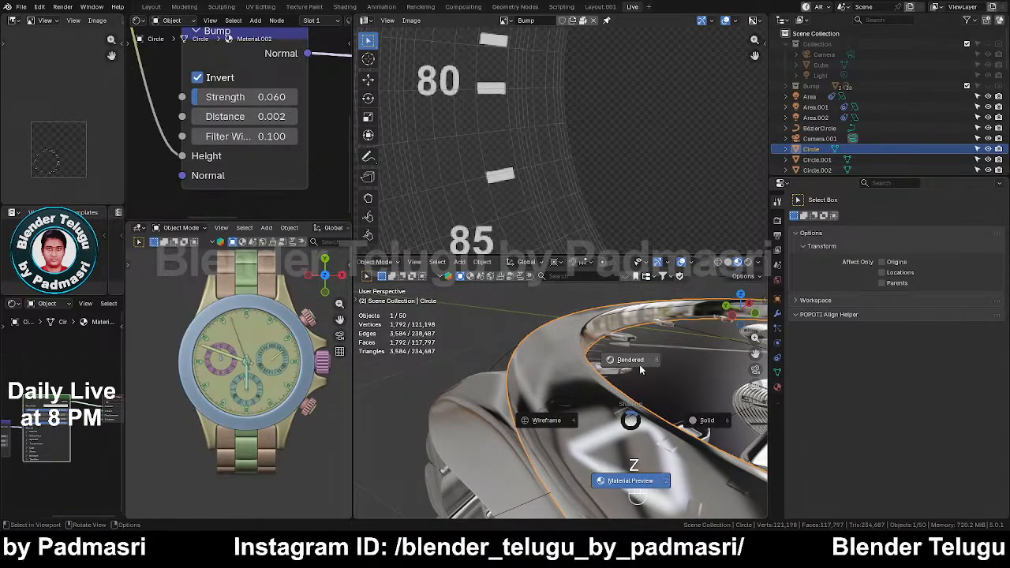
left_click(649, 327)
mouse_move(642, 402)
middle_mouse_down()
mouse_move(653, 456)
mouse_move(641, 397)
mouse_move(620, 392)
mouse_move(632, 415)
middle_mouse_up()
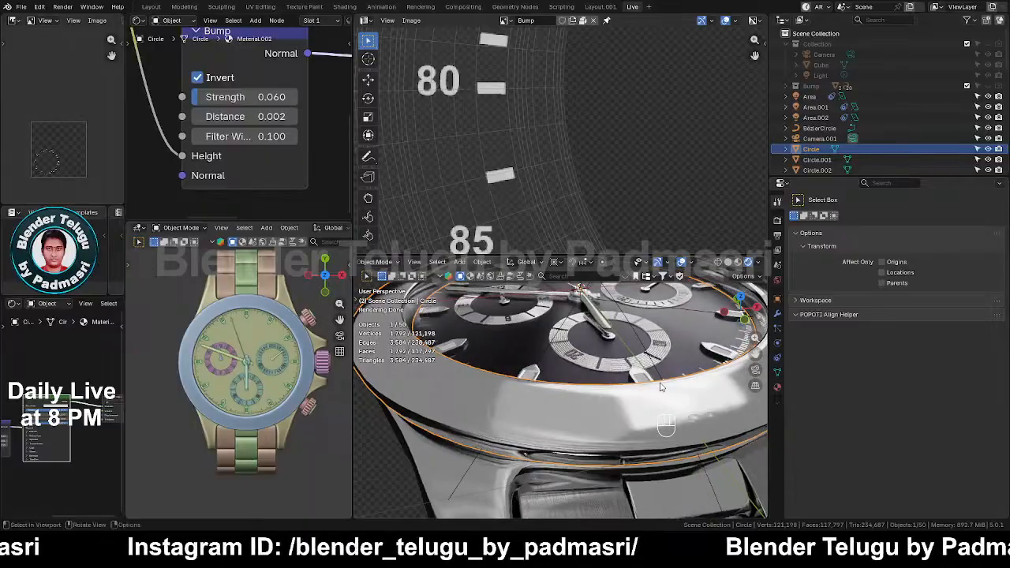
scroll(236, 120, "down", 4)
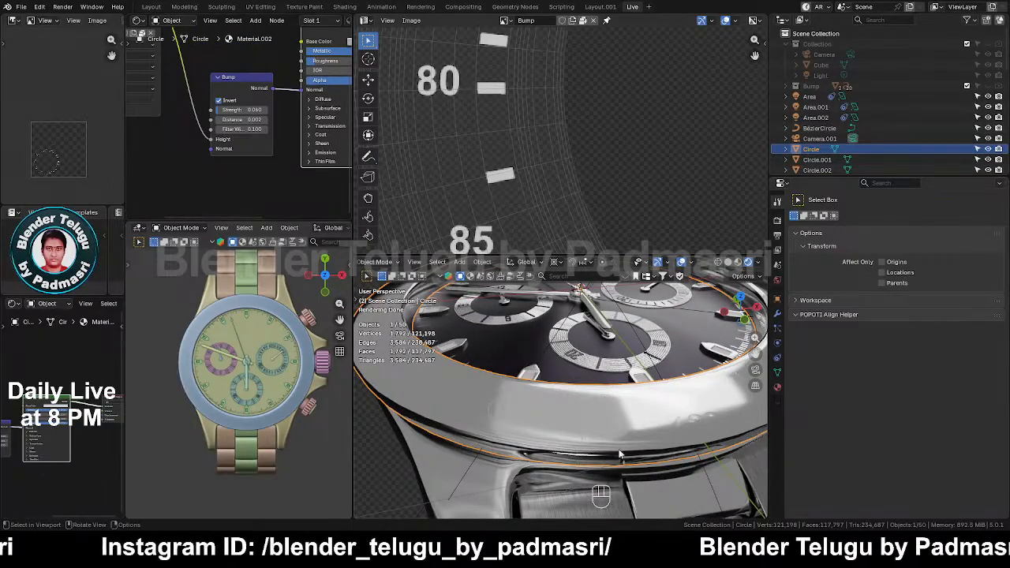
middle_click_drag(619, 455, 667, 453)
Step: Duplicate the Principled BSDF node above the original and move the Material Output node farther away from both
scroll(215, 96, "down", 3)
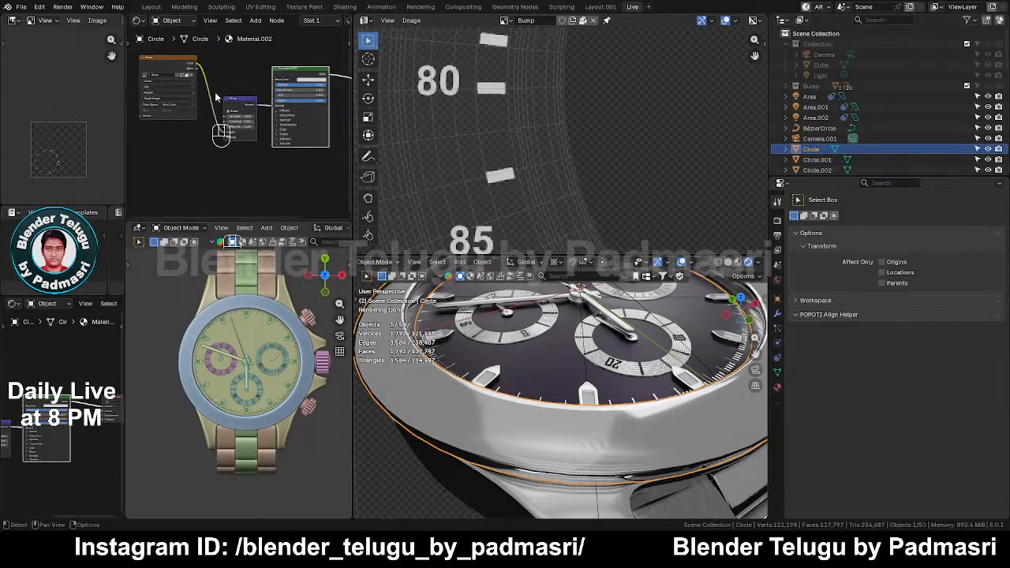
scroll(217, 96, "down", 2)
middle_click_drag(267, 99, 221, 144)
scroll(221, 144, "up", 1)
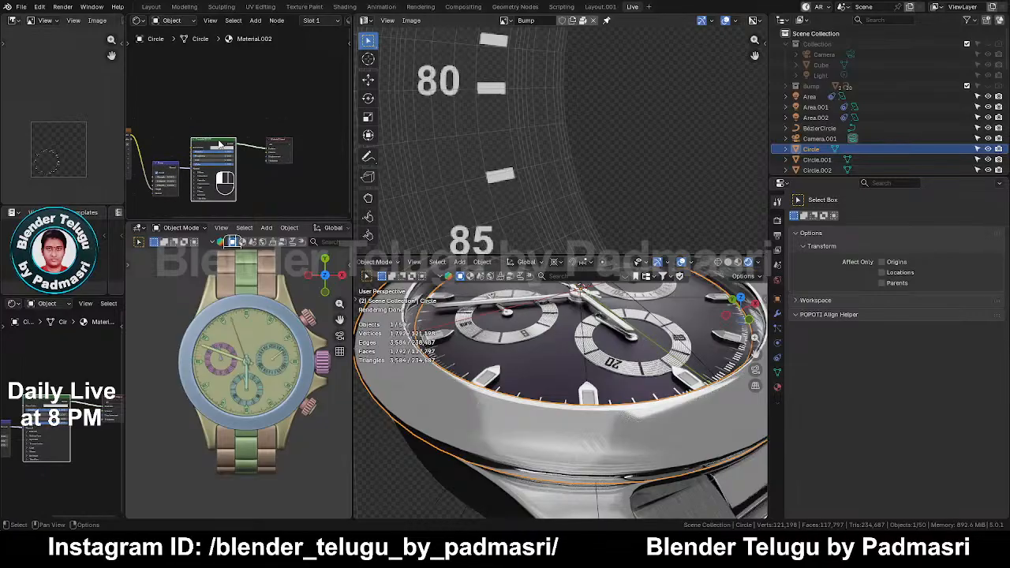
key("shift+d")
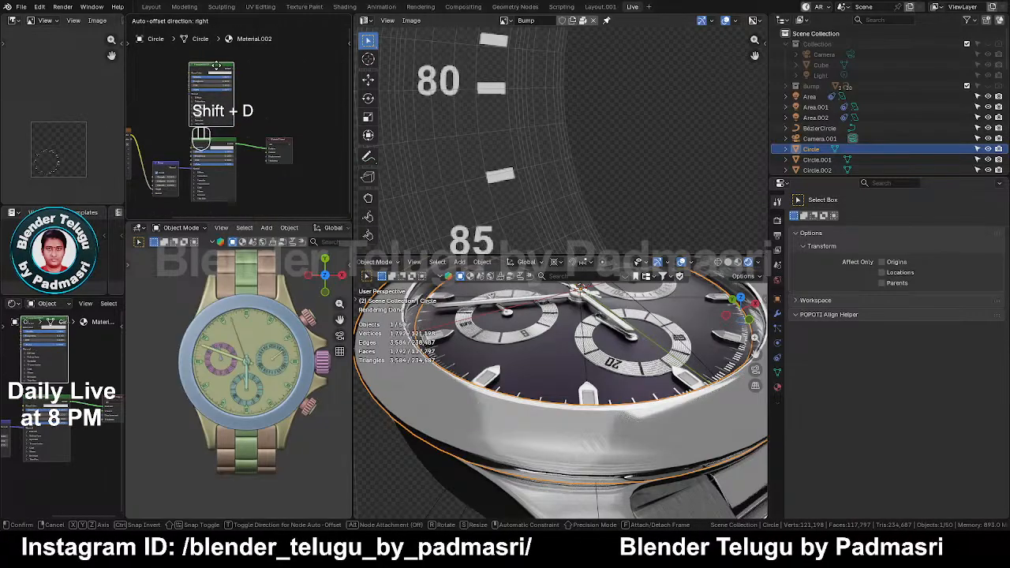
left_click(241, 87)
scroll(238, 118, "up", 1)
left_click_drag(269, 118, 305, 203)
key("g")
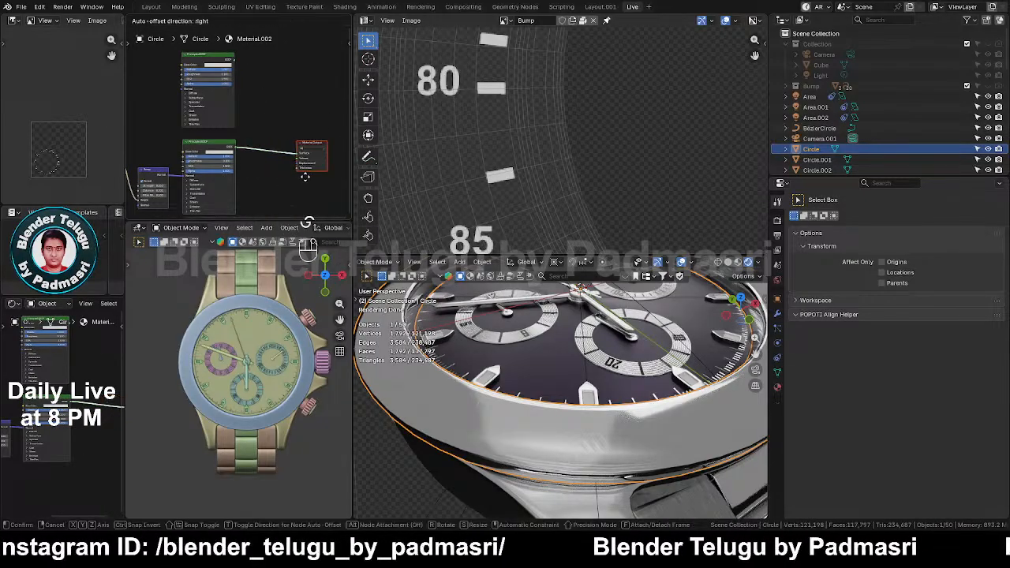
left_click(327, 171)
Step: Change the UV Editor area to the Shader Editor and show the whole bezel material's node tree
left_click(367, 20)
left_click(493, 137)
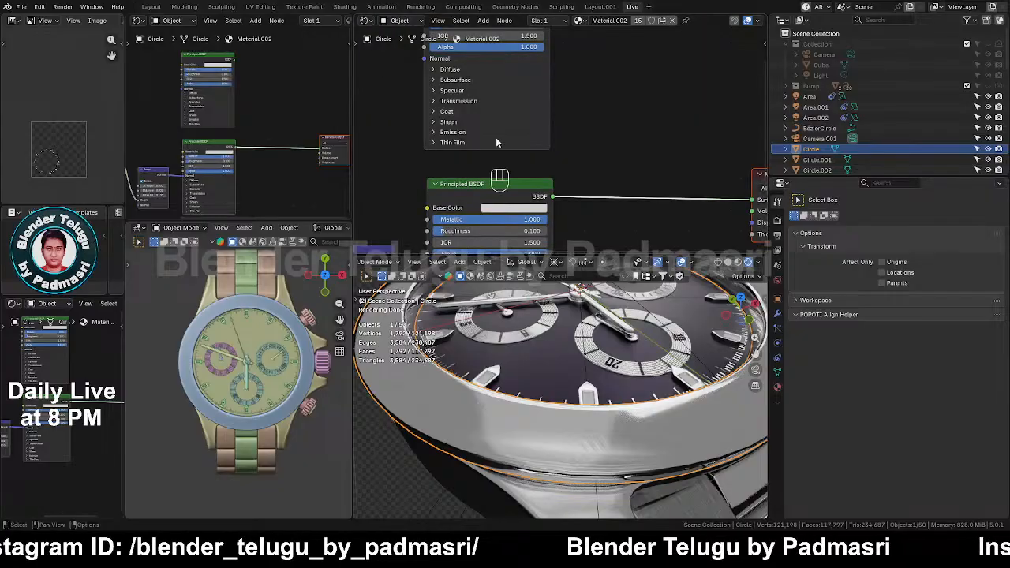
scroll(599, 118, "down", 3)
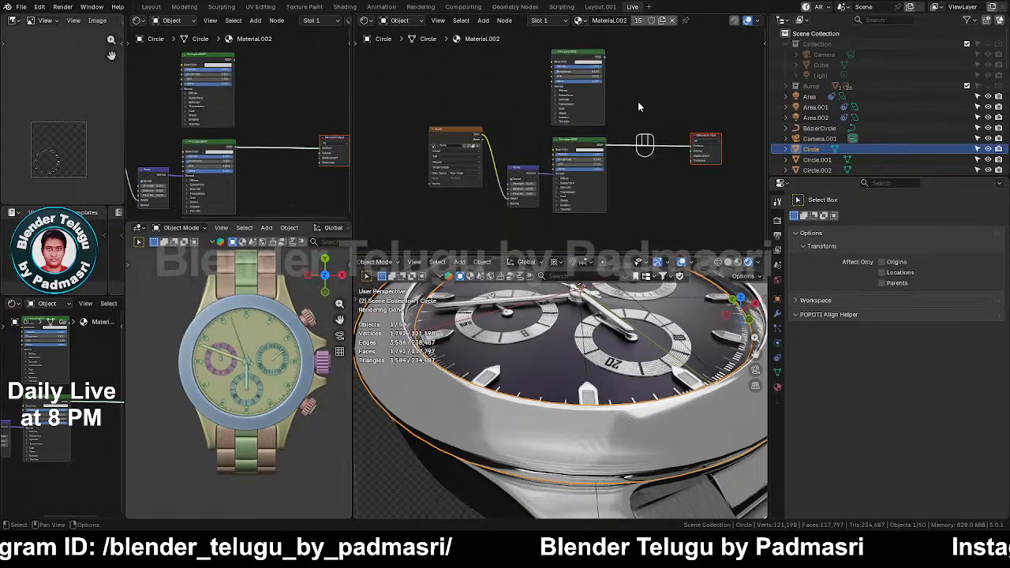
Step: Add a Color Ramp node beside the duplicated Principled BSDF in the bezel material
key("shift+a")
type("c")
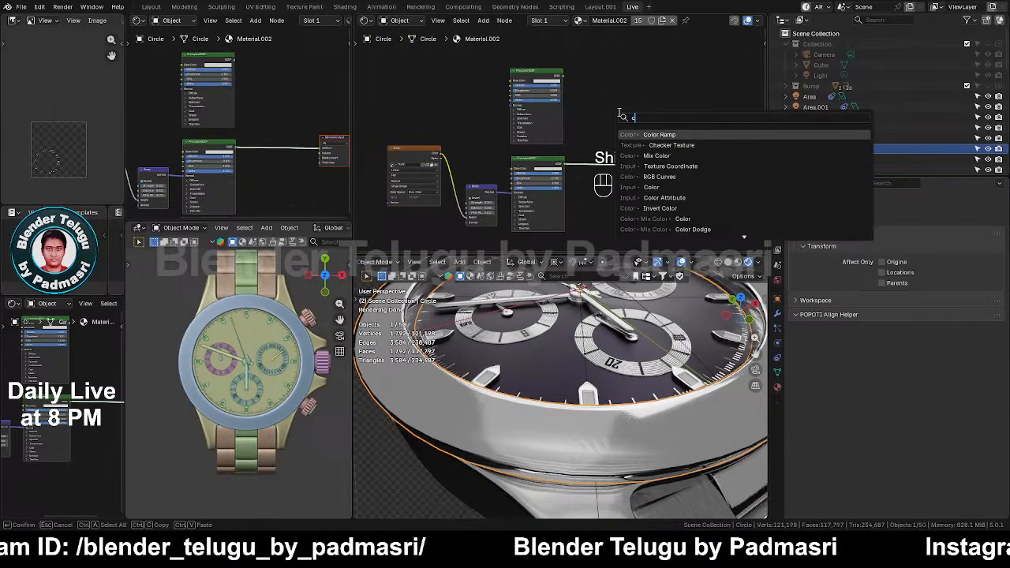
left_click(656, 134)
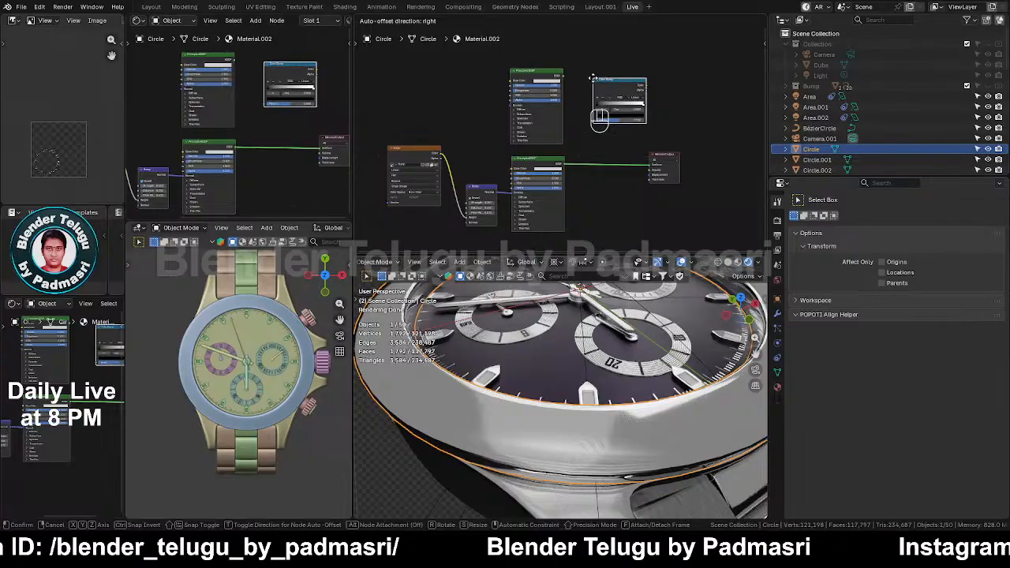
left_click(597, 89)
scroll(499, 93, "up", 2)
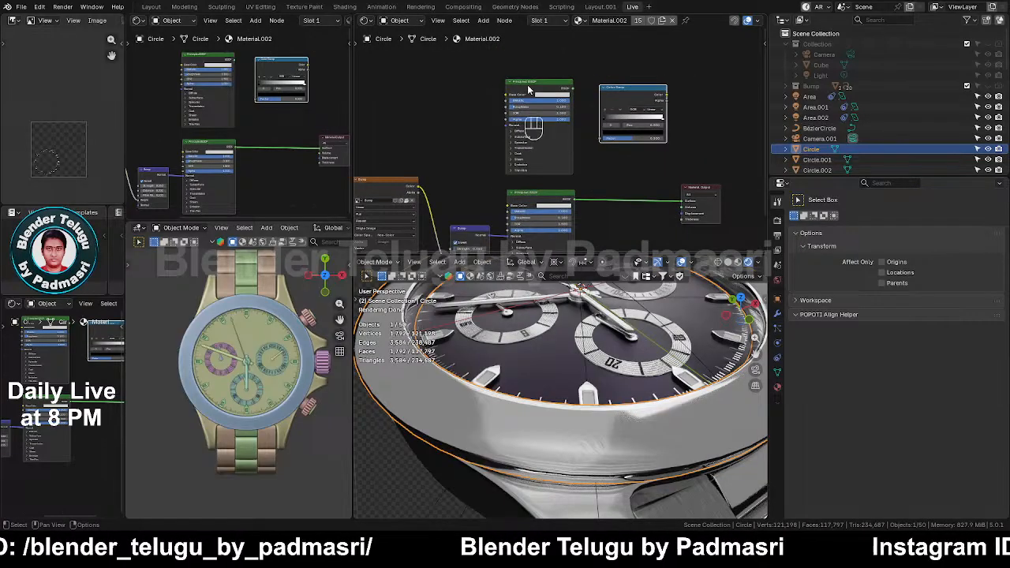
Step: Move the duplicated Principled BSDF and Color Ramp nodes farther up, and add a Mix Shader node near the Material Output
left_click_drag(529, 89, 508, 60)
left_click_drag(613, 126, 592, 93)
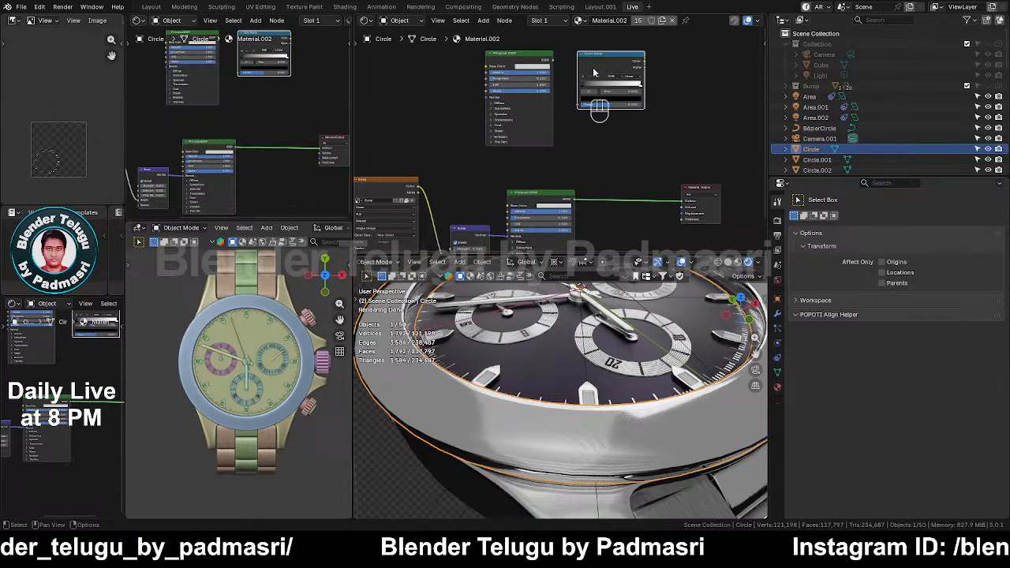
middle_click_drag(669, 114, 604, 123)
key("shift+a")
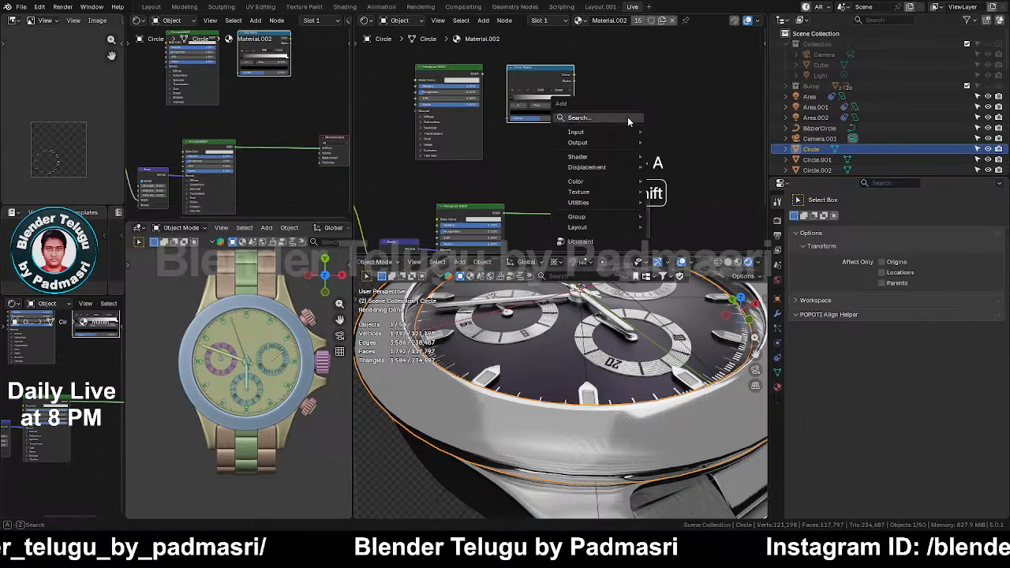
left_click(627, 117)
type("m")
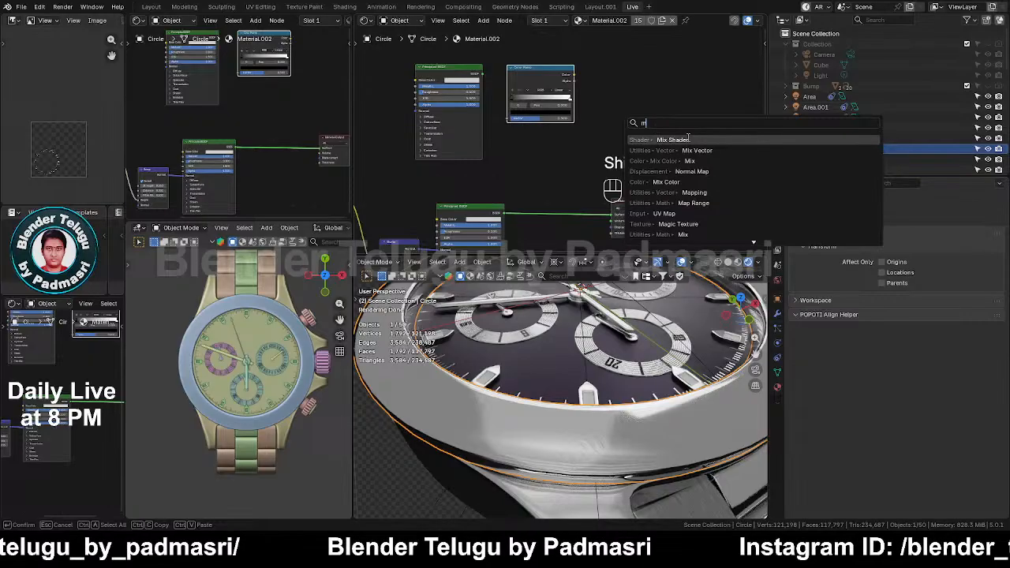
left_click(687, 138)
left_click(587, 167)
Step: Connect both Principled BSDF nodes to the Mix Shader's shader inputs and its output to the Material Output's Surface
middle_click_drag(603, 218, 654, 189)
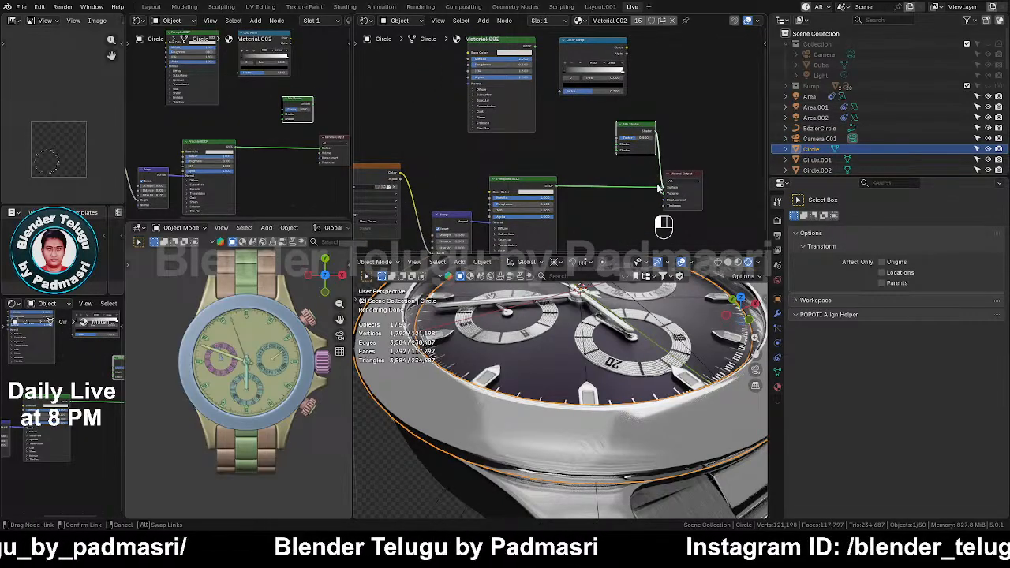
left_click_drag(662, 189, 572, 170)
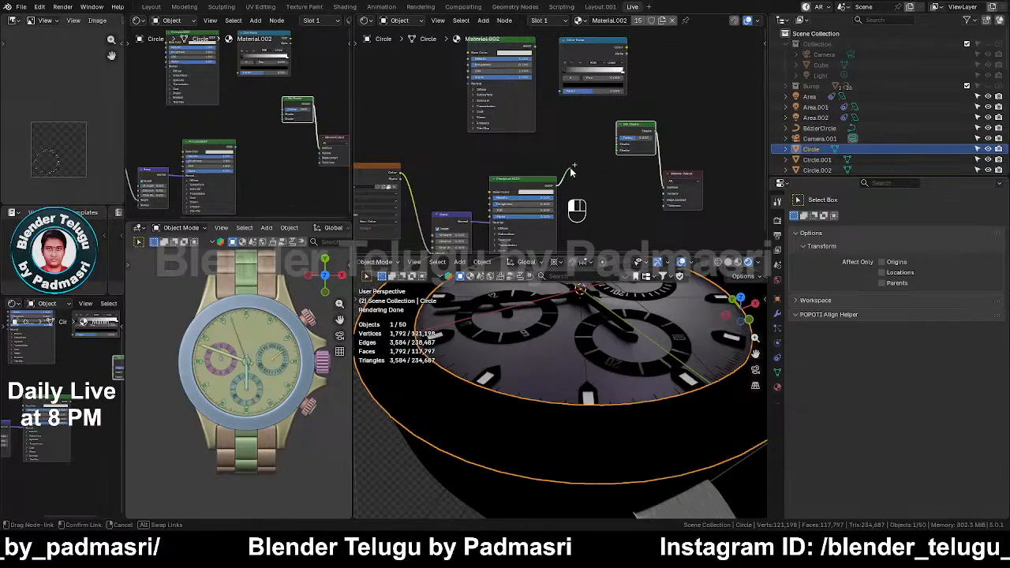
left_click_drag(621, 148, 621, 147)
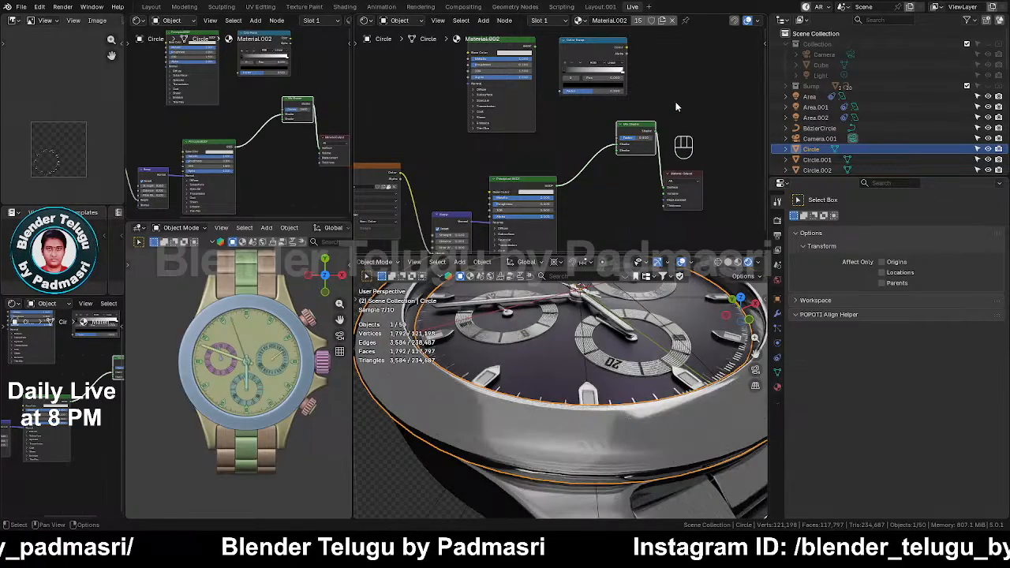
middle_click_drag(565, 86, 612, 97)
left_click_drag(541, 52, 541, 86)
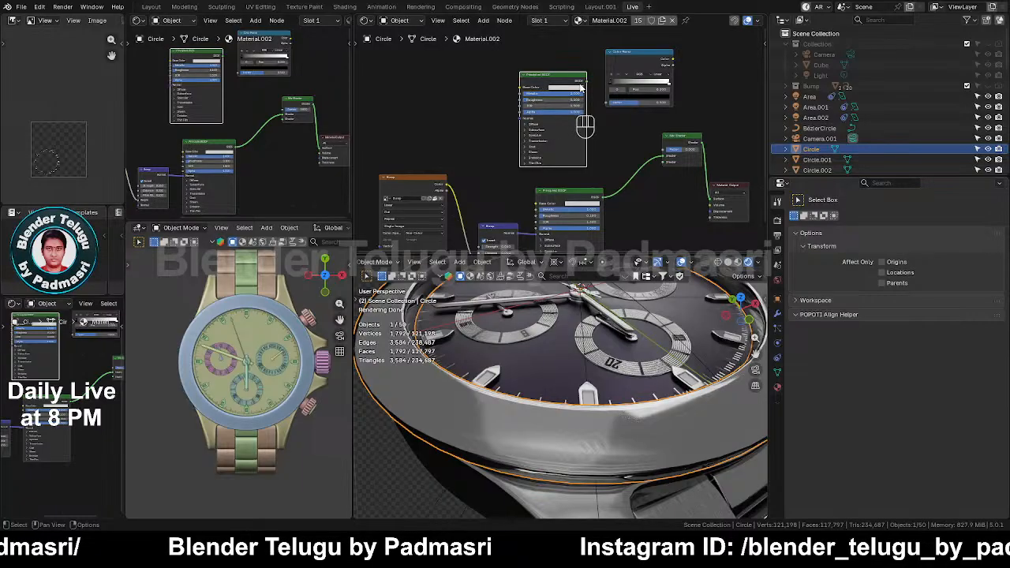
left_click_drag(656, 164, 663, 168)
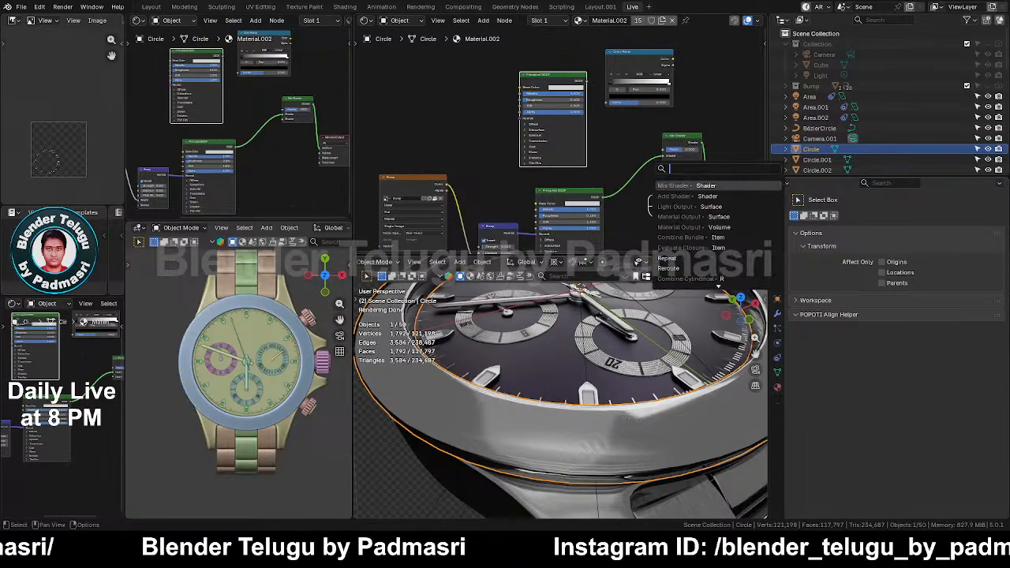
left_click(617, 156)
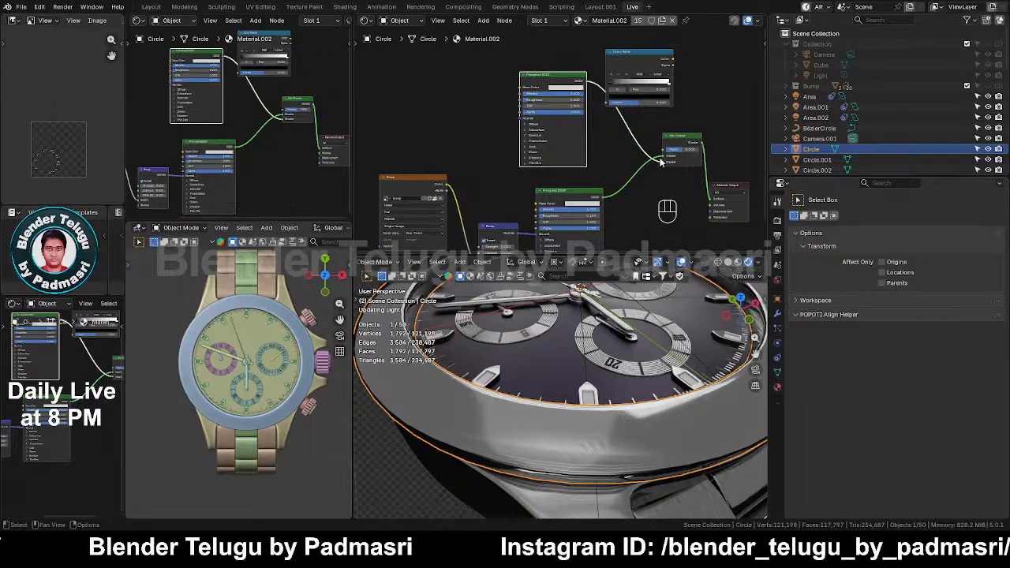
Step: Cut the Bump node's link to the lower Principled BSDF and move the Color Ramp, image texture and Bump nodes away from the shaders
left_click_drag(635, 54, 449, 49)
middle_click_drag(430, 158, 497, 158)
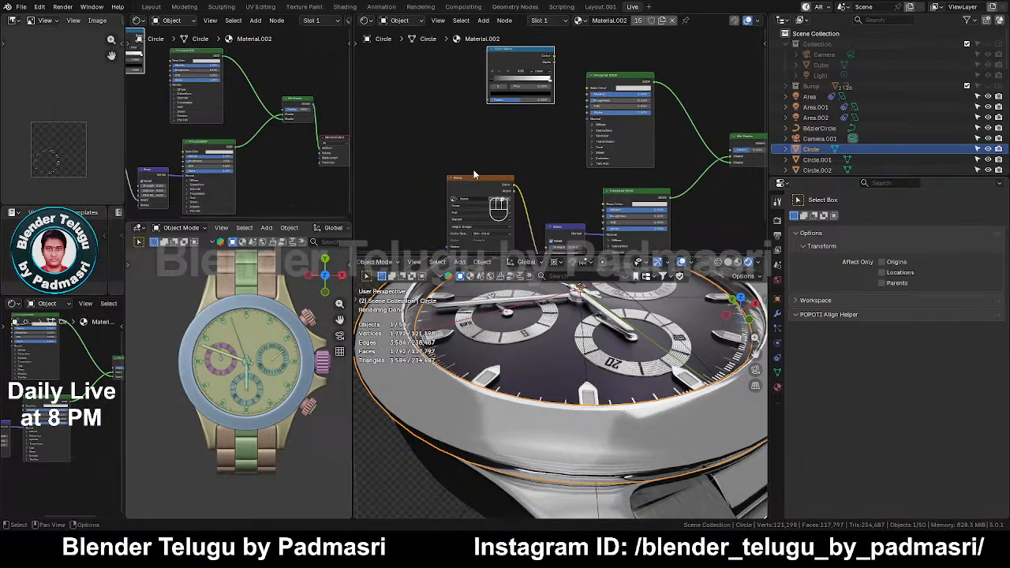
scroll(484, 175, "down", 3)
middle_click_drag(509, 196, 489, 156)
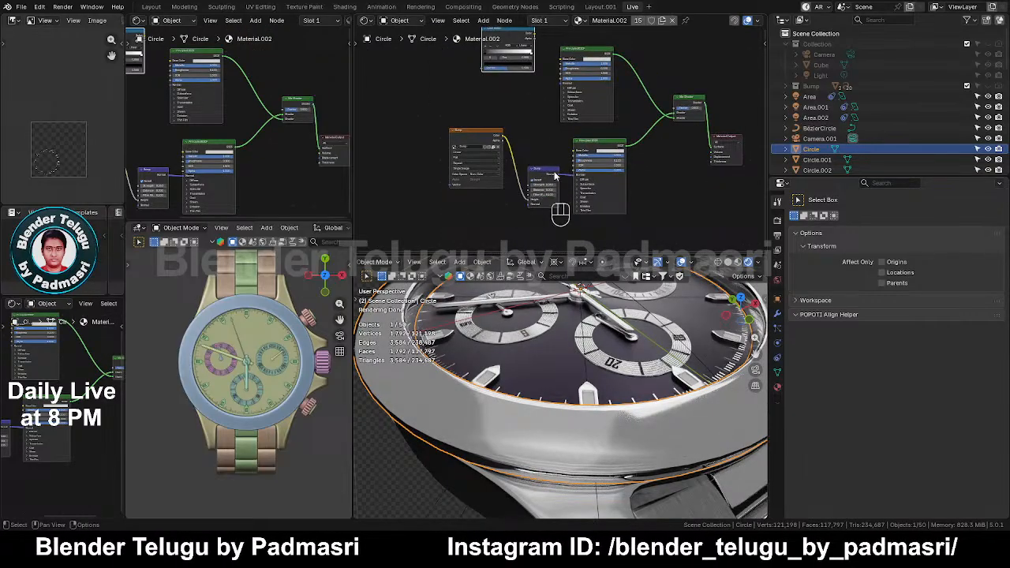
right_click_drag(564, 170, 570, 187, "ctrl")
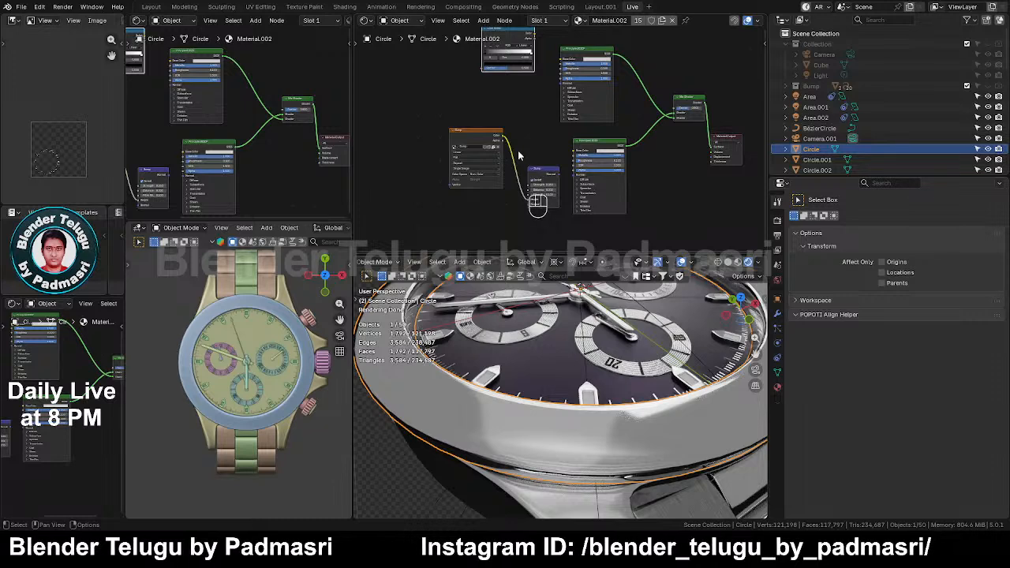
left_click_drag(462, 116, 529, 112)
left_click_drag(474, 136, 421, 119)
left_click_drag(530, 120, 478, 109)
Step: Reconnect the Bump node's Normal output to the Normal input of the lower Principled BSDF
scroll(512, 104, "up", 2)
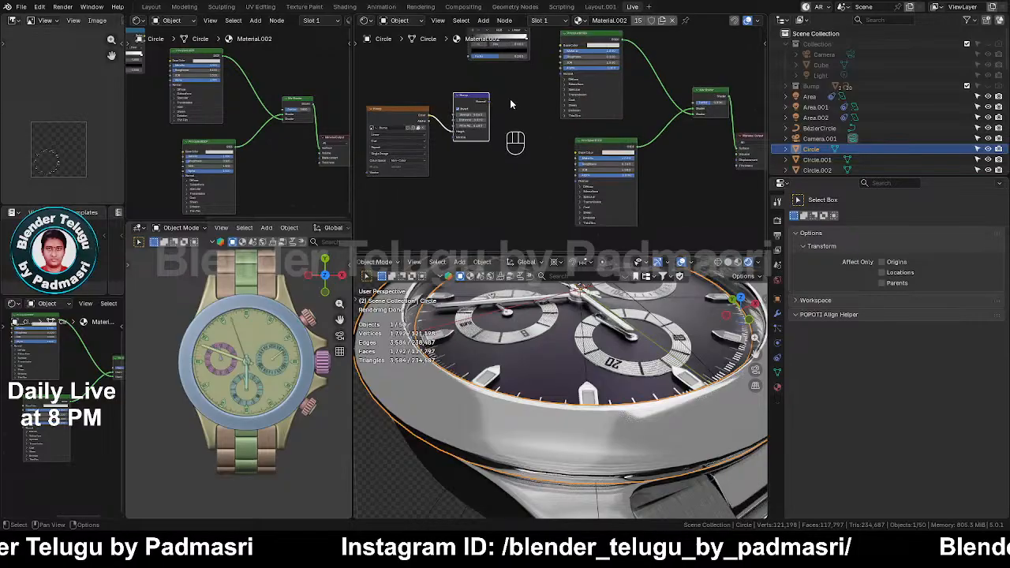
middle_click_drag(512, 103, 525, 154)
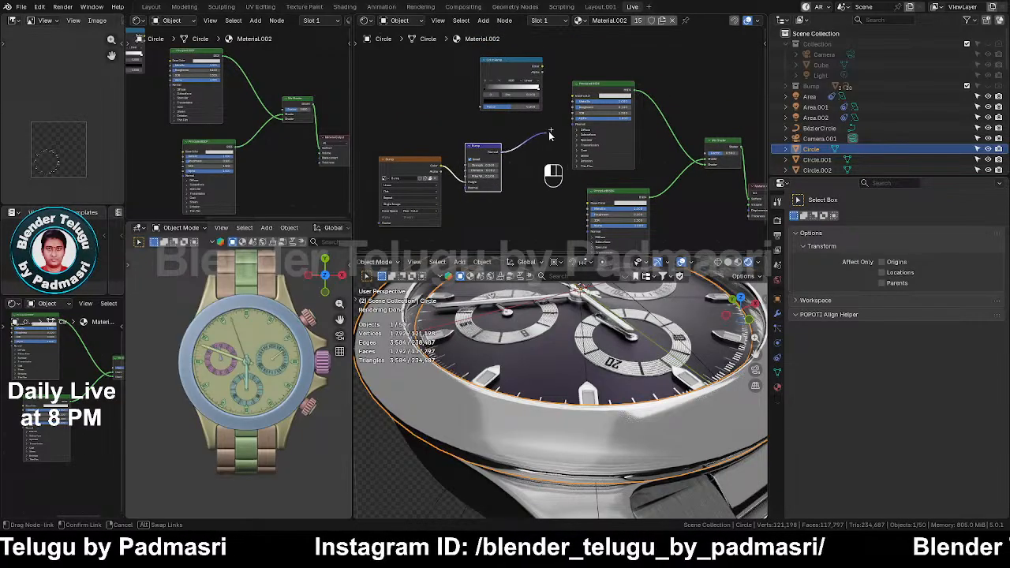
left_click_drag(567, 127, 568, 126)
mouse_move(521, 140)
middle_mouse_down()
mouse_move(515, 150)
mouse_move(515, 140)
middle_mouse_up()
mouse_move(589, 167)
left_mouse_down()
mouse_move(588, 55)
mouse_move(566, 148)
mouse_move(588, 155)
left_mouse_up()
middle_click_drag(552, 164, 552, 206)
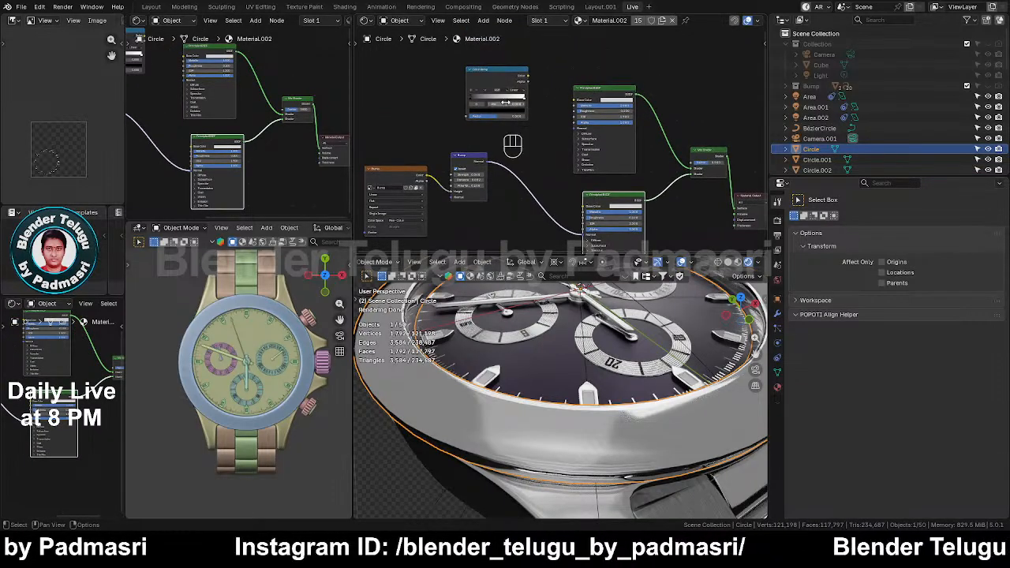
Step: Place the Color Ramp above the upper Principled BSDF and connect its Color output to the Mix Shader's Factor
left_click_drag(505, 114, 537, 88)
left_click_drag(531, 48, 597, 74)
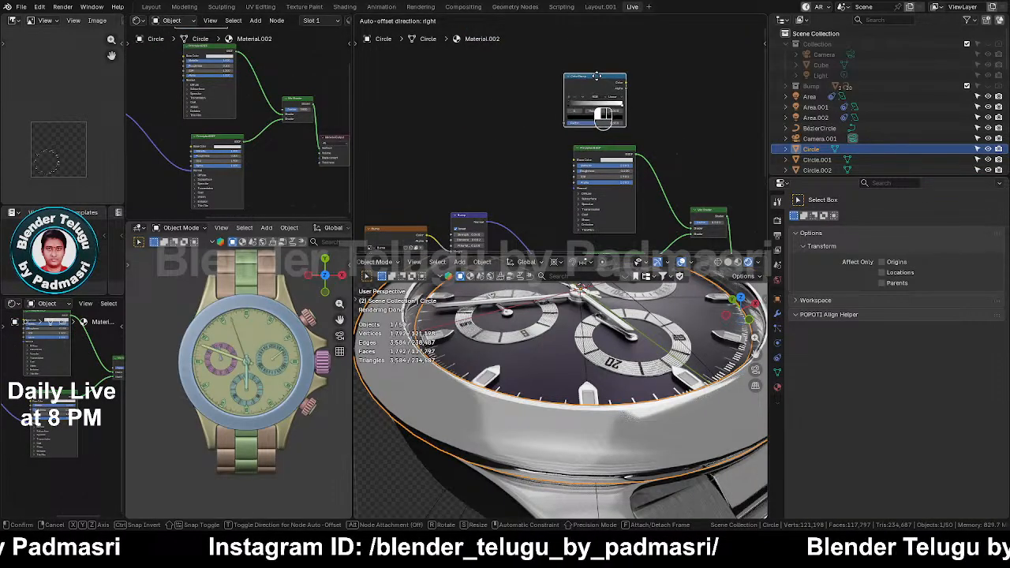
middle_click_drag(651, 121, 572, 81)
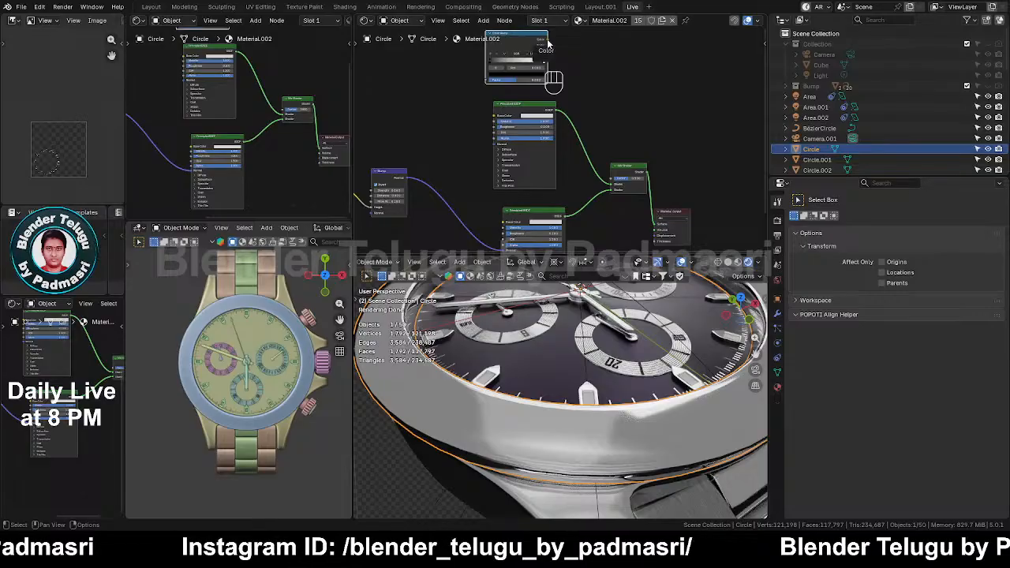
left_click_drag(595, 147, 623, 174)
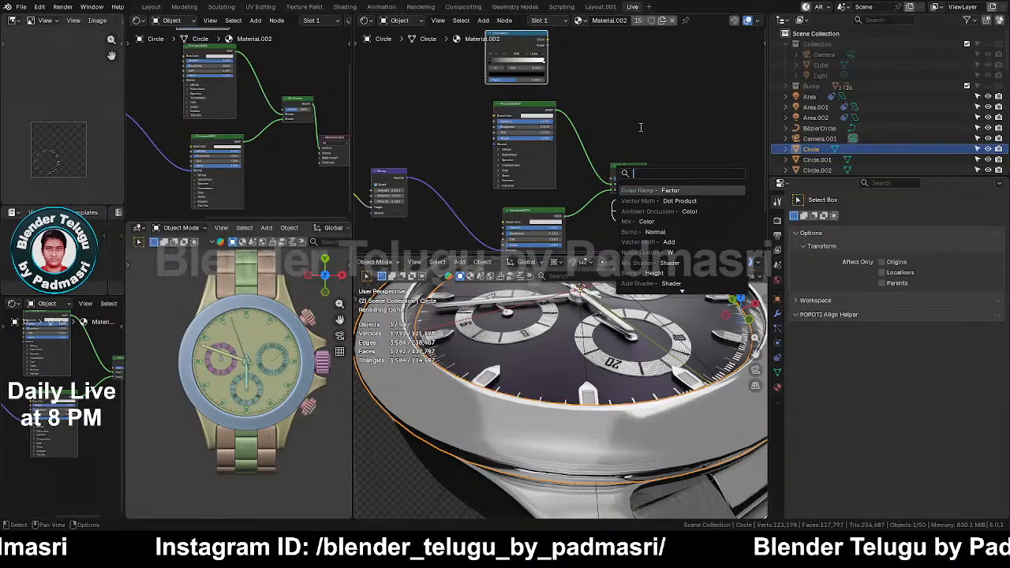
left_click(642, 105)
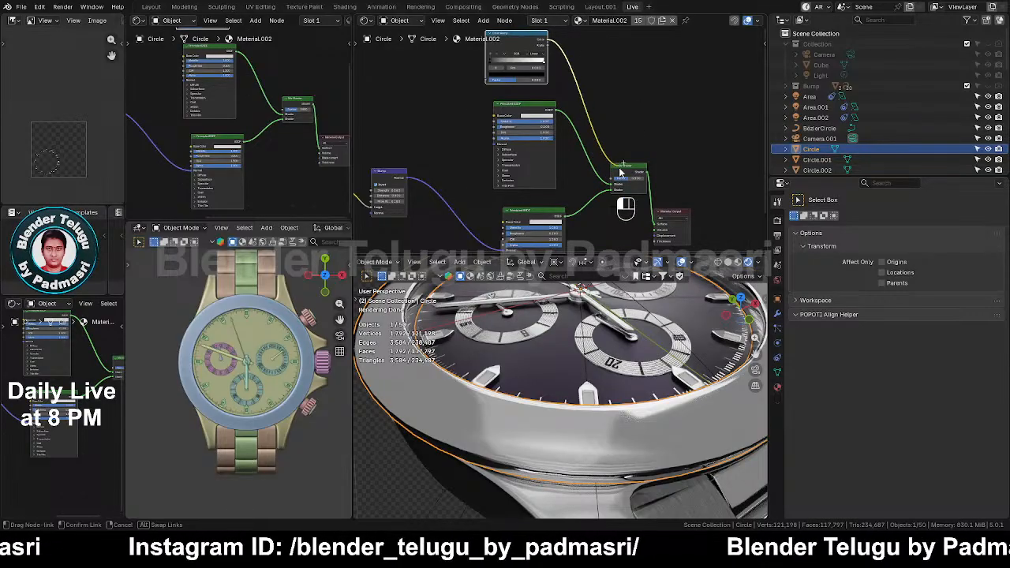
left_click_drag(615, 178, 616, 179)
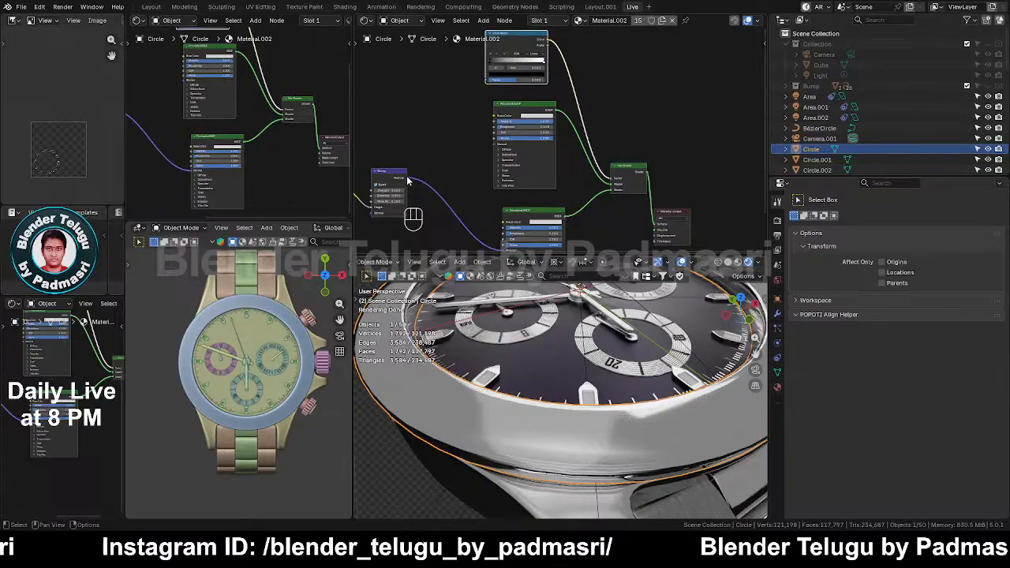
Step: Connect the bump image texture's Color output to the Color Ramp's Factor input
left_click_drag(407, 180, 439, 124)
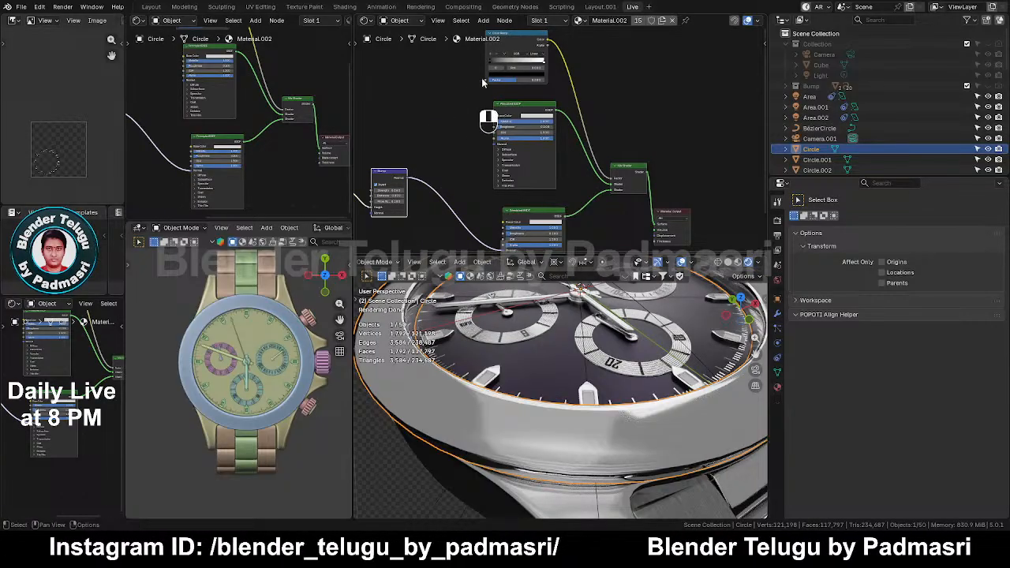
middle_click_drag(460, 93, 533, 103)
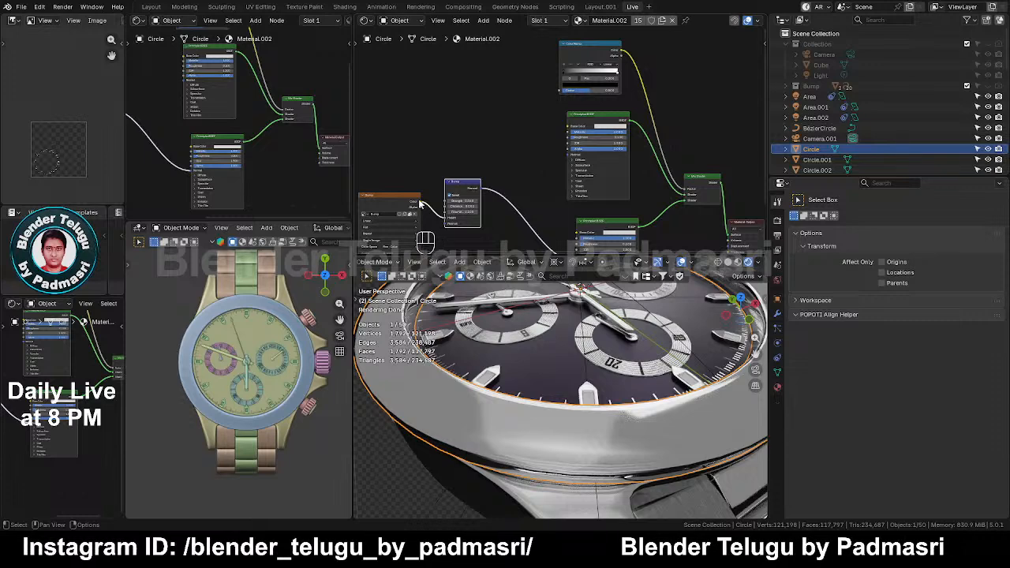
left_click_drag(420, 203, 557, 99)
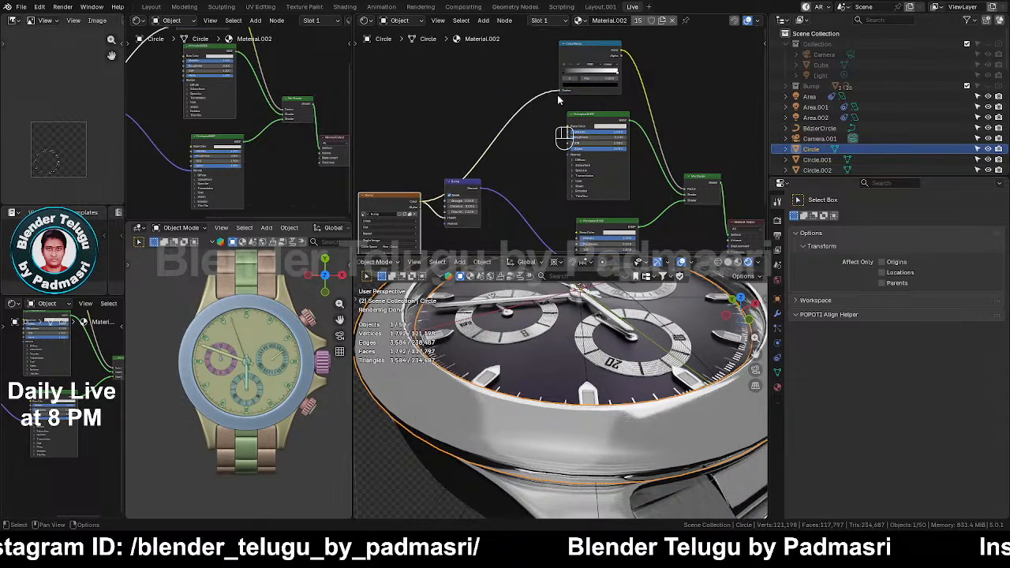
Step: Set the Base Color of the upper Principled BSDF to black
scroll(617, 104, "up", 1)
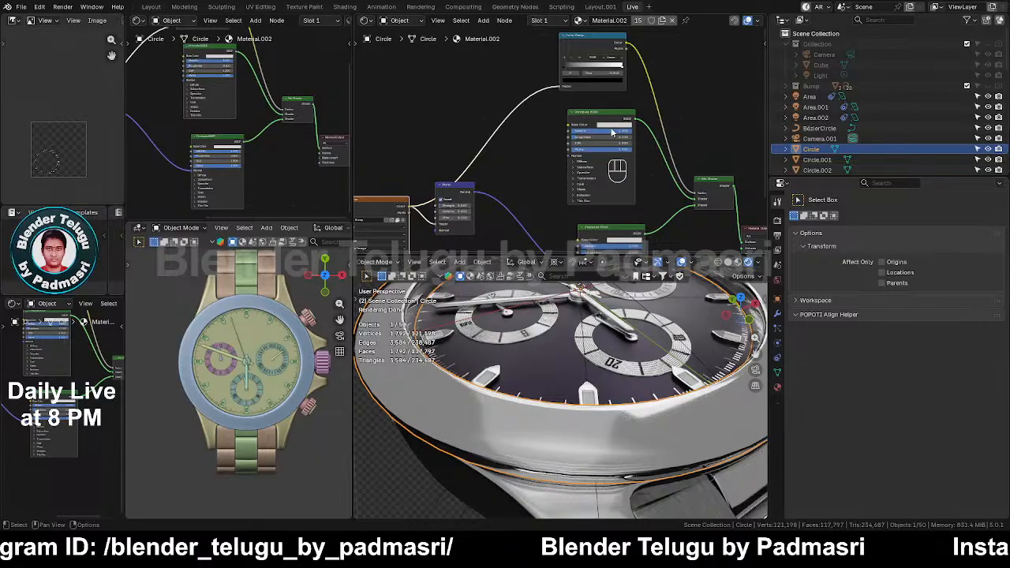
left_click(611, 127)
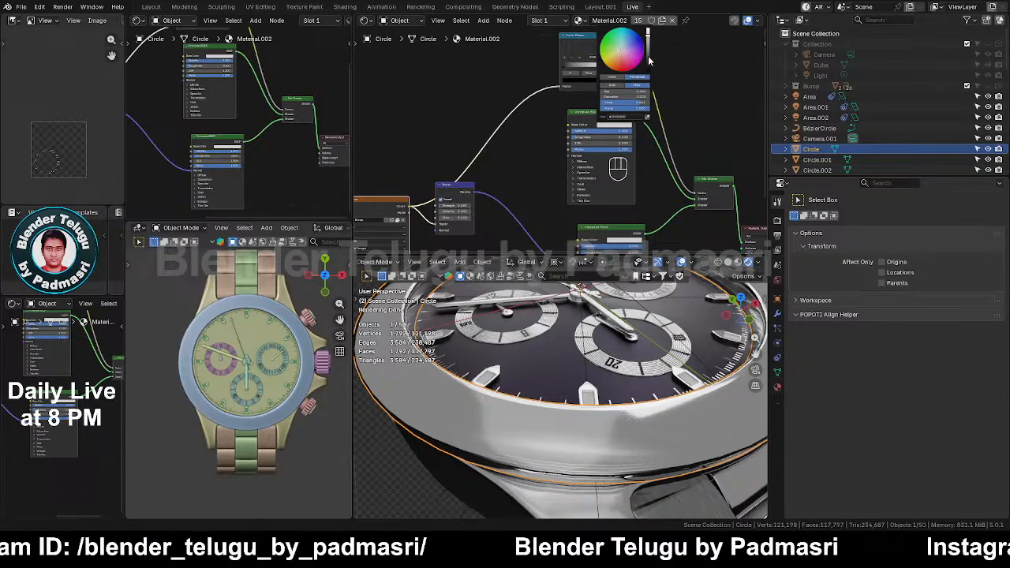
left_click_drag(649, 60, 647, 70)
left_click(450, 60)
Step: Reverse the Color Ramp so that it starts with white, and place the black stop near the middle
scroll(567, 67, "up", 3)
middle_click_drag(571, 63, 561, 103)
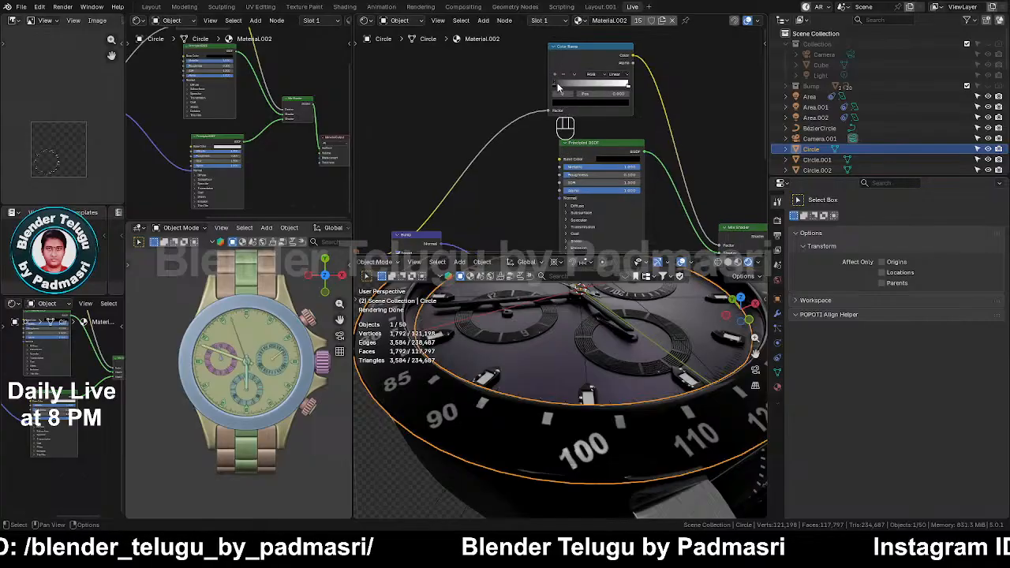
mouse_move(558, 86)
left_mouse_down()
mouse_move(621, 88)
mouse_move(543, 88)
left_mouse_up()
right_click(573, 86)
right_click(595, 86)
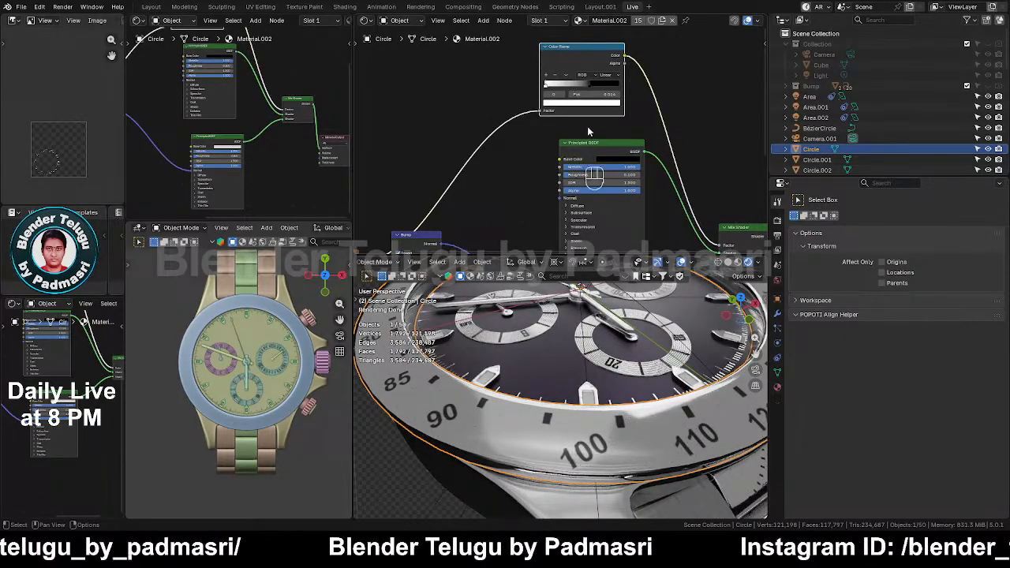
left_click_drag(589, 88, 586, 90)
Step: Try a higher Roughness on the black Principled BSDF
middle_click_drag(627, 192, 618, 119)
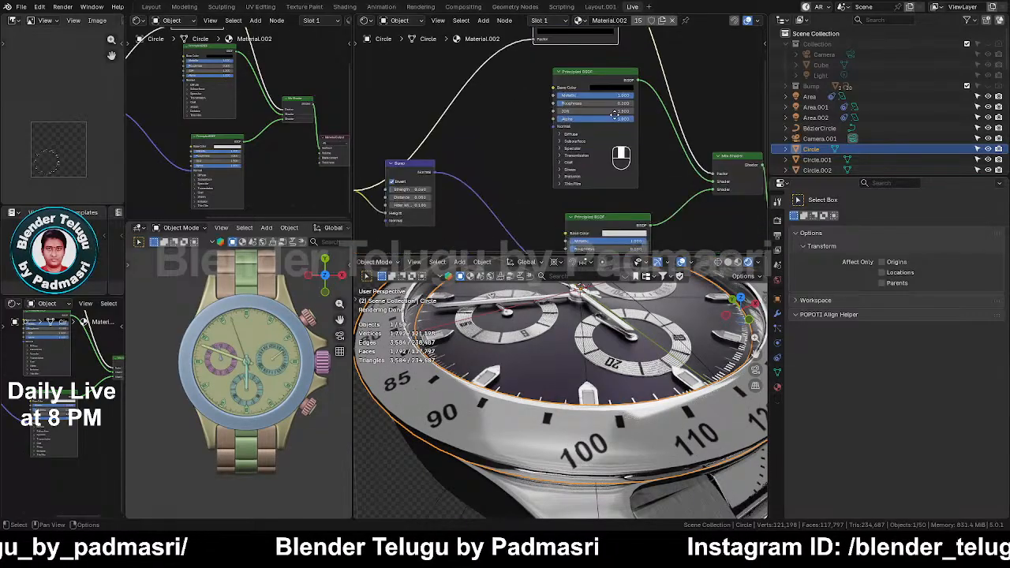
scroll(611, 142, "up", 3)
mouse_move(592, 86)
left_mouse_down()
mouse_move(552, 87)
mouse_move(592, 87)
left_mouse_up()
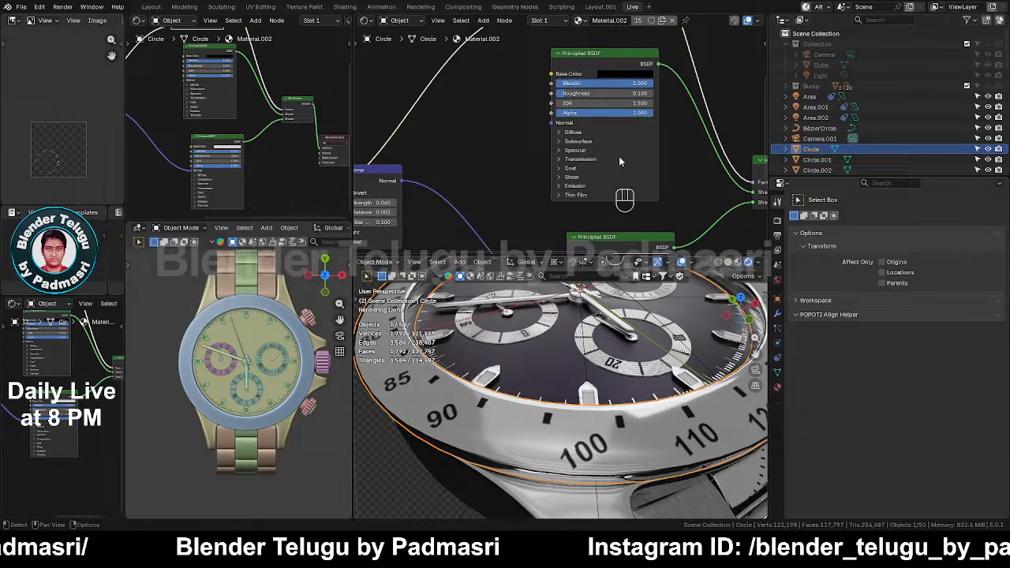
left_click_drag(574, 93, 653, 93)
right_click(564, 94)
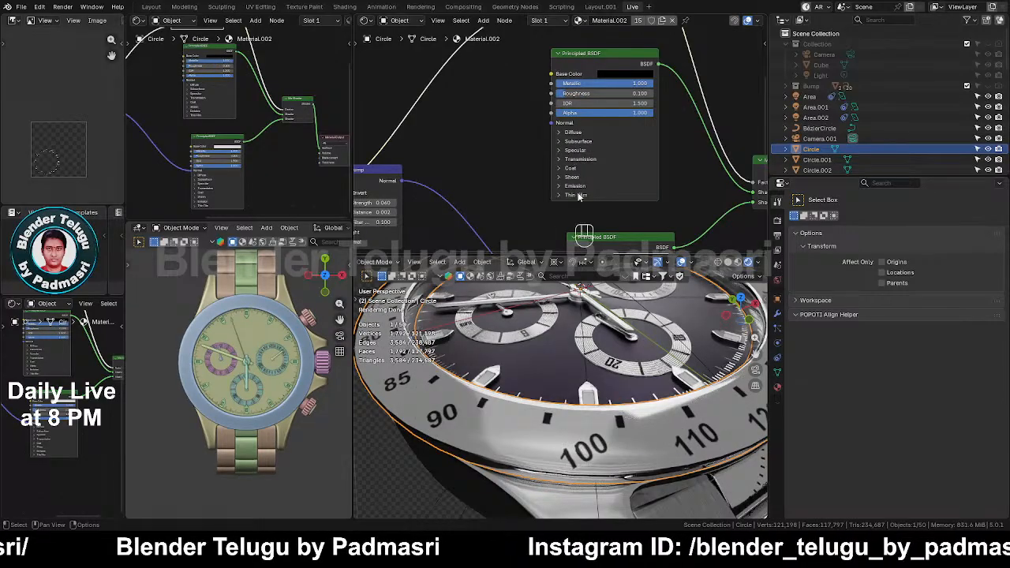
Step: Try fine adjustments to the Bump node's Distance while viewing the bezel markings from a low angle
middle_click_drag(579, 332, 556, 424)
middle_click_drag(618, 427, 511, 276)
middle_click_drag(444, 122, 554, 85)
scroll(505, 162, "up", 3)
middle_click_drag(506, 182, 525, 155)
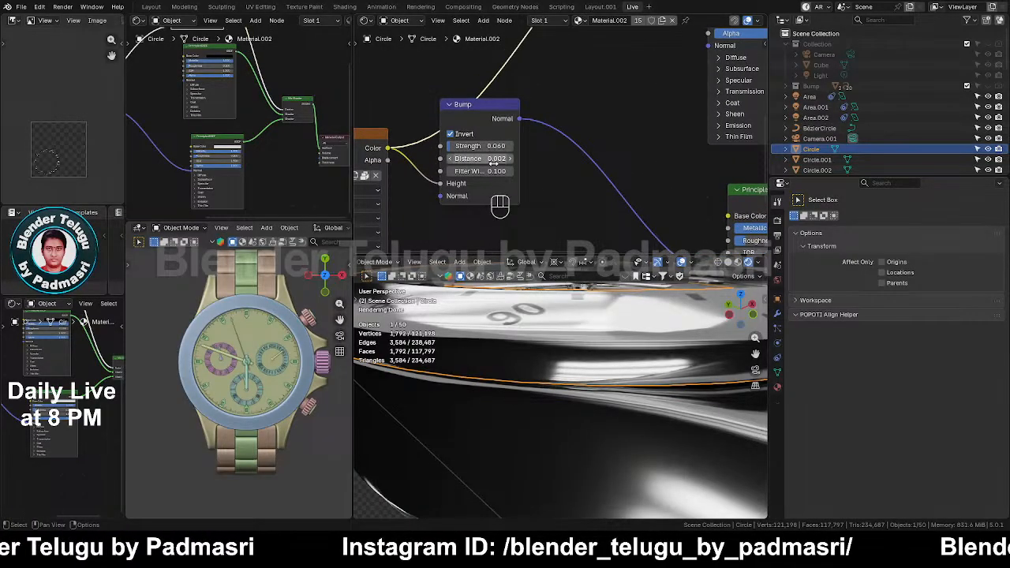
mouse_move(482, 158)
left_mouse_down("shift")
mouse_move(504, 158)
mouse_move(465, 157)
left_mouse_up("shift")
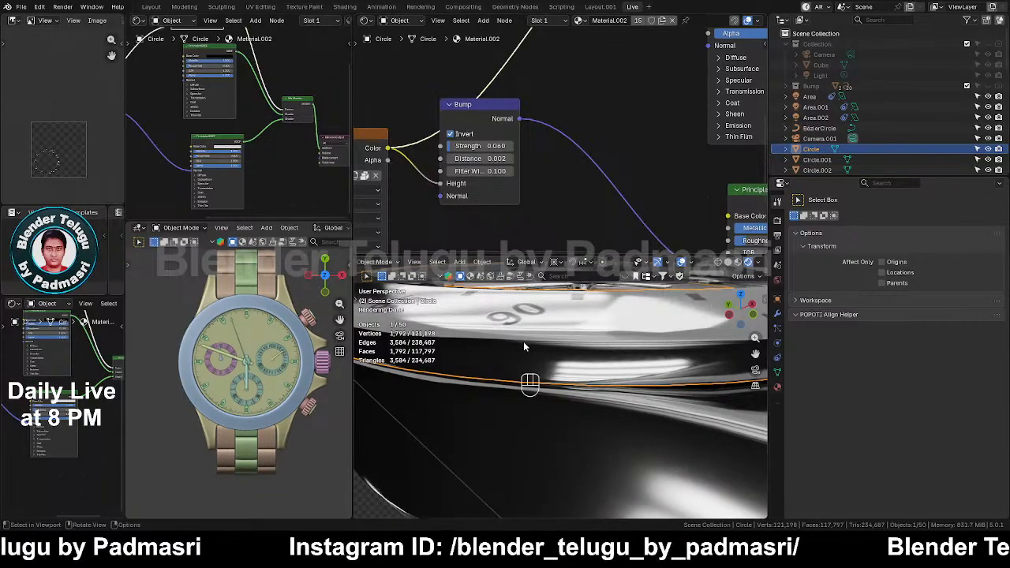
Step: Set the Bump node's Distance to 0.102 and its Filter Width to 2, and view the bezel numerals close up
middle_click_drag(523, 340, 541, 353)
scroll(477, 188, "up", 2)
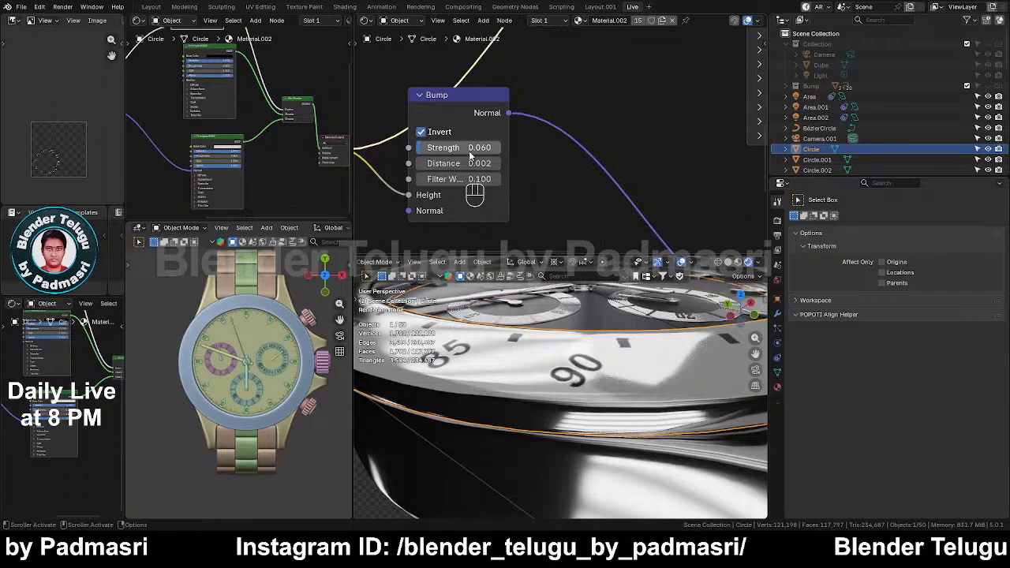
left_click_drag(466, 162, 507, 182)
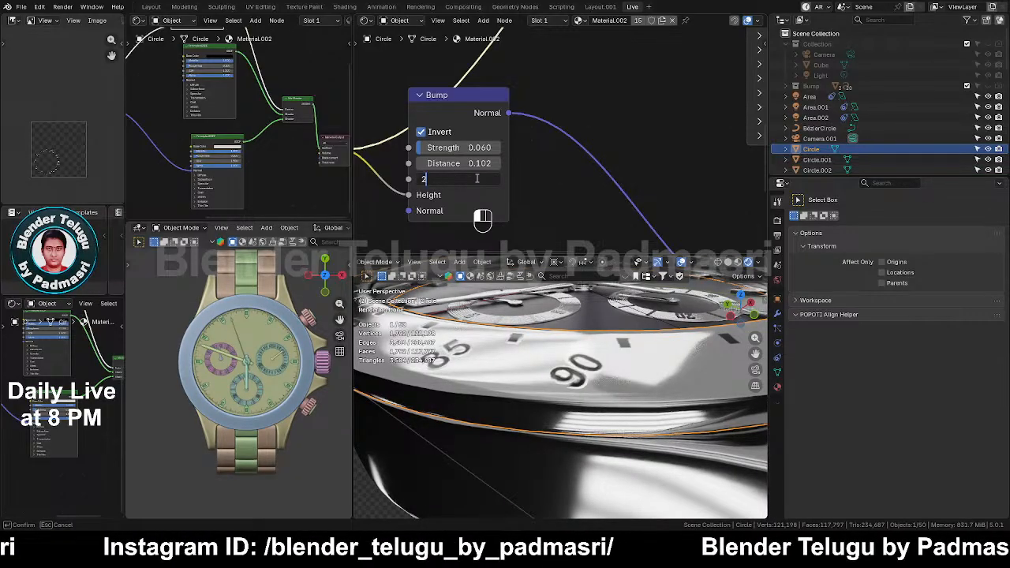
key("Return")
middle_click_drag(561, 317, 604, 374)
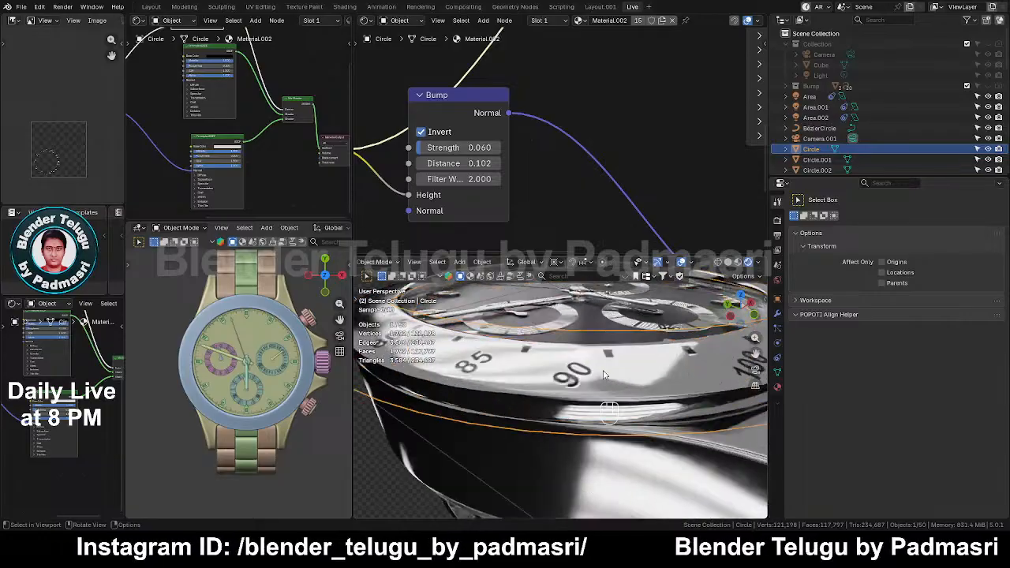
Step: Try the default Filter Width and a Distance of 0.06 on the Bump node
scroll(603, 374, "up", 5)
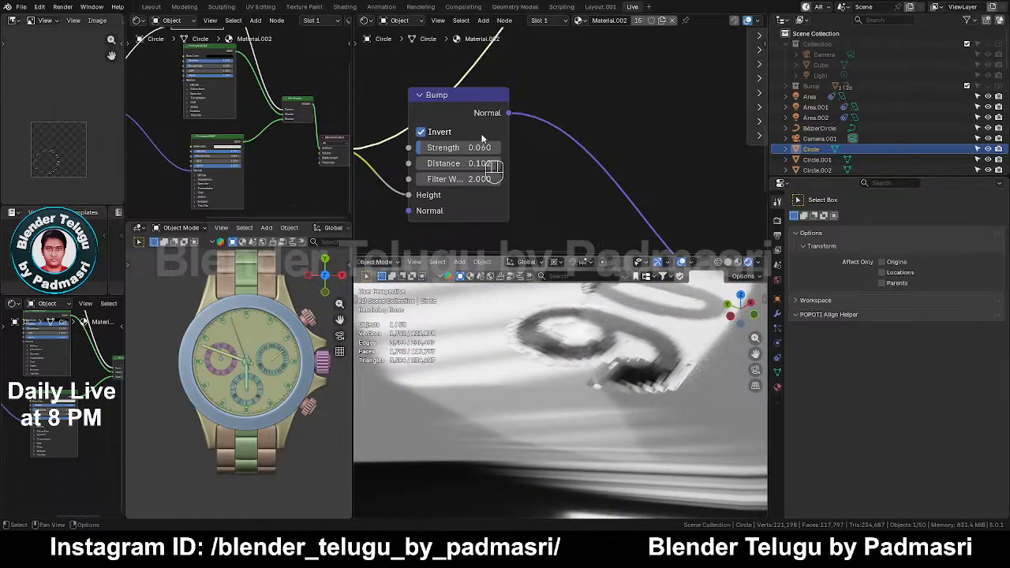
mouse_move(477, 180)
left_mouse_down()
mouse_move(463, 180)
mouse_move(478, 180)
left_mouse_up()
right_click(479, 180)
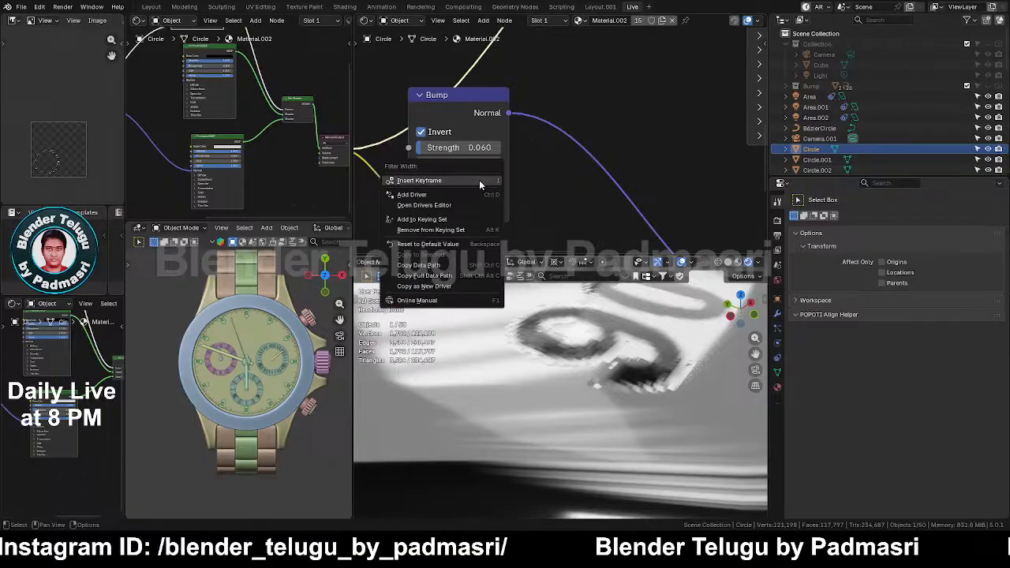
left_click(425, 246)
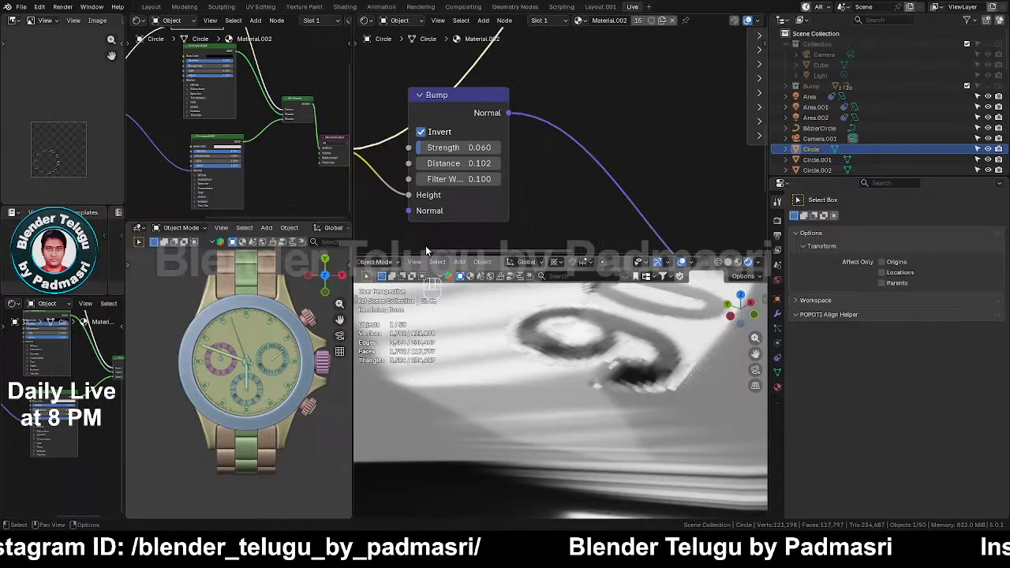
left_click_drag(496, 164, 496, 164)
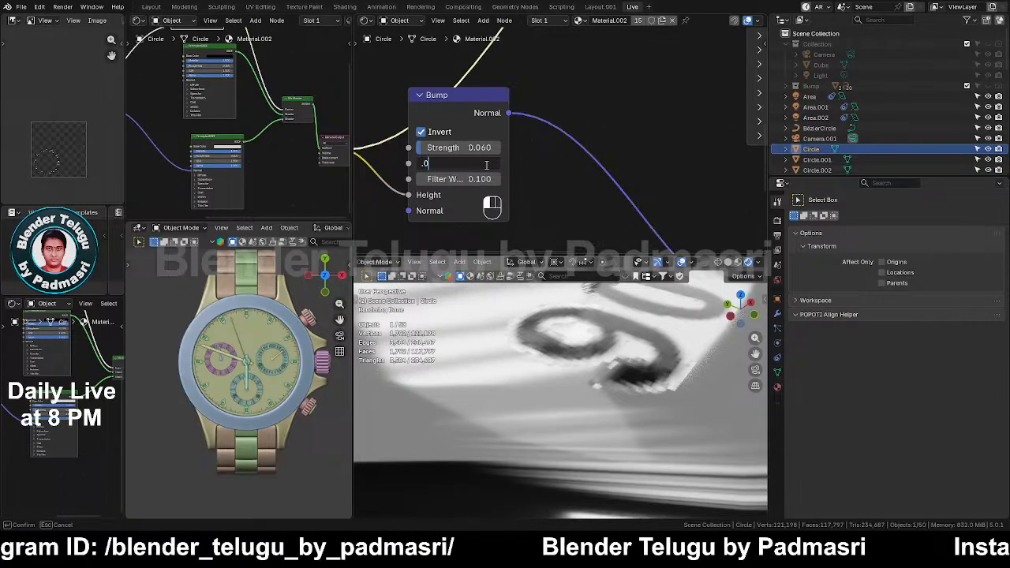
type(".02")
key("Return")
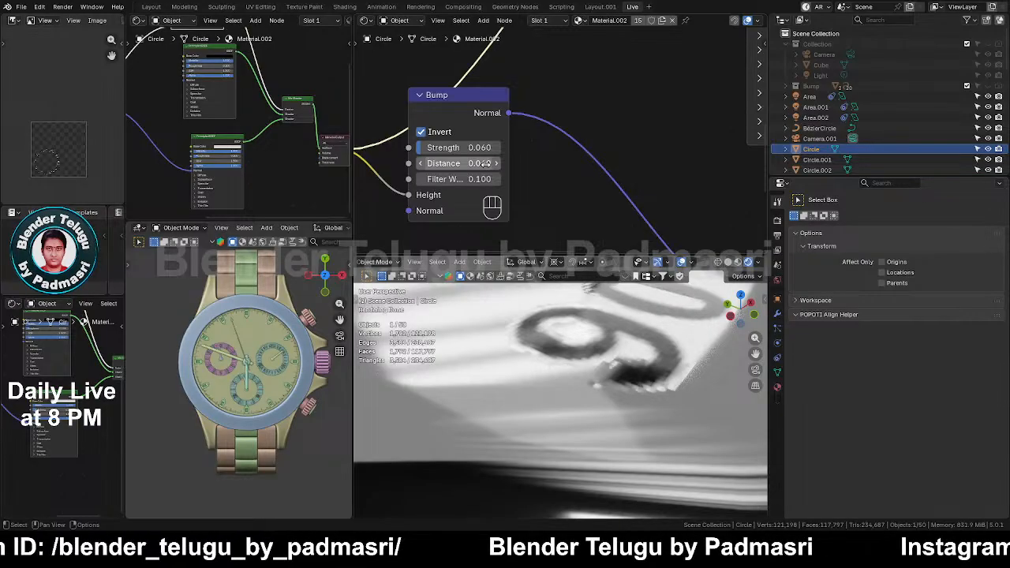
Step: Try a Strength of 0.02 on the Bump node for the bezel markings
left_click(489, 149)
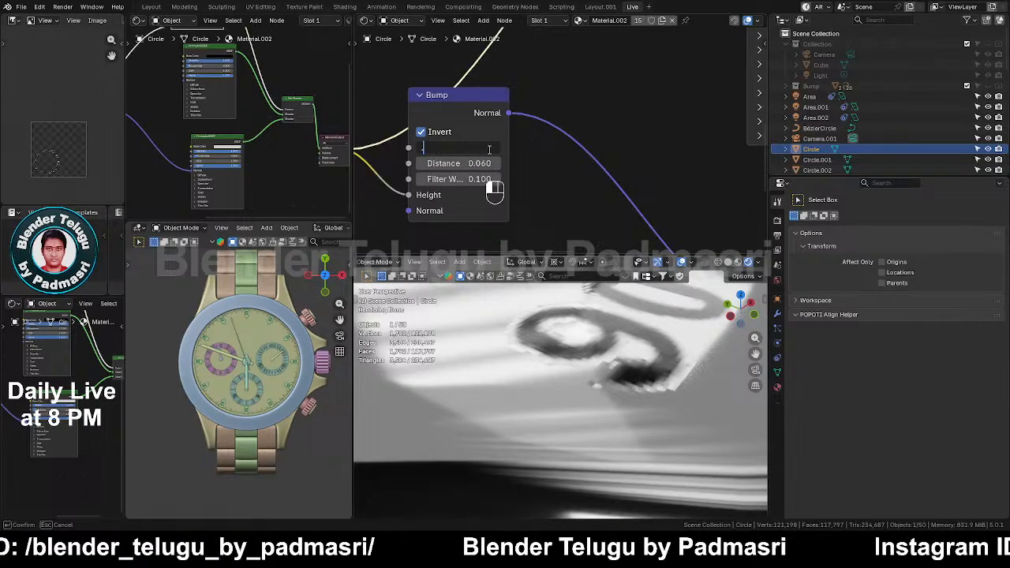
type(".02")
key("Return")
left_click_drag(478, 163, 568, 164)
mouse_move(473, 164)
left_mouse_down()
mouse_move(442, 164)
mouse_move(536, 149)
mouse_move(483, 150)
left_mouse_up()
right_click(473, 163)
mouse_move(481, 189)
left_mouse_down()
mouse_move(493, 190)
mouse_move(457, 189)
mouse_move(481, 187)
left_mouse_up()
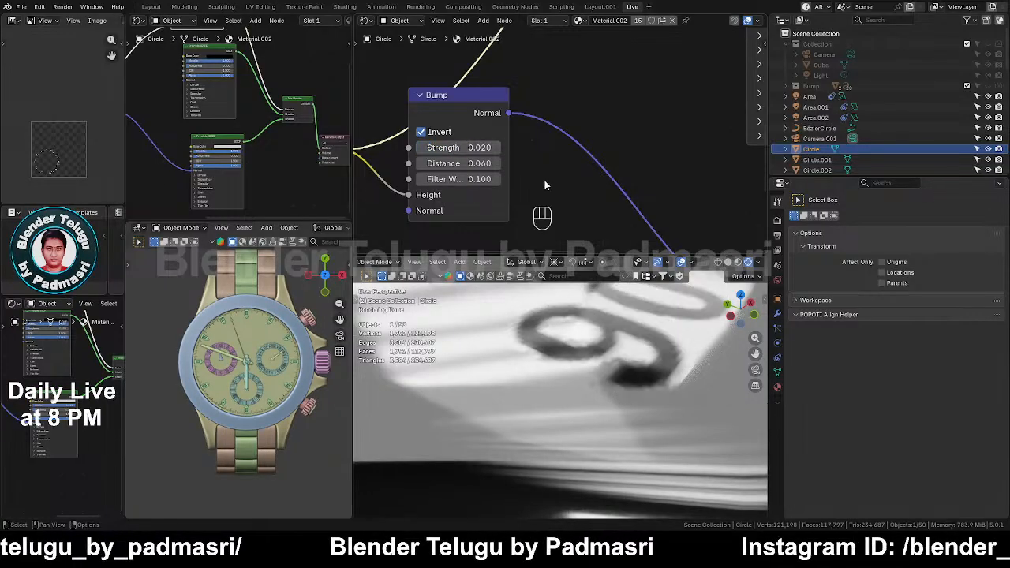
Step: Undo the recent Strength, Distance and Filter Width changes on the Bump node
key("ctrl+z")
key("ctrl+z")
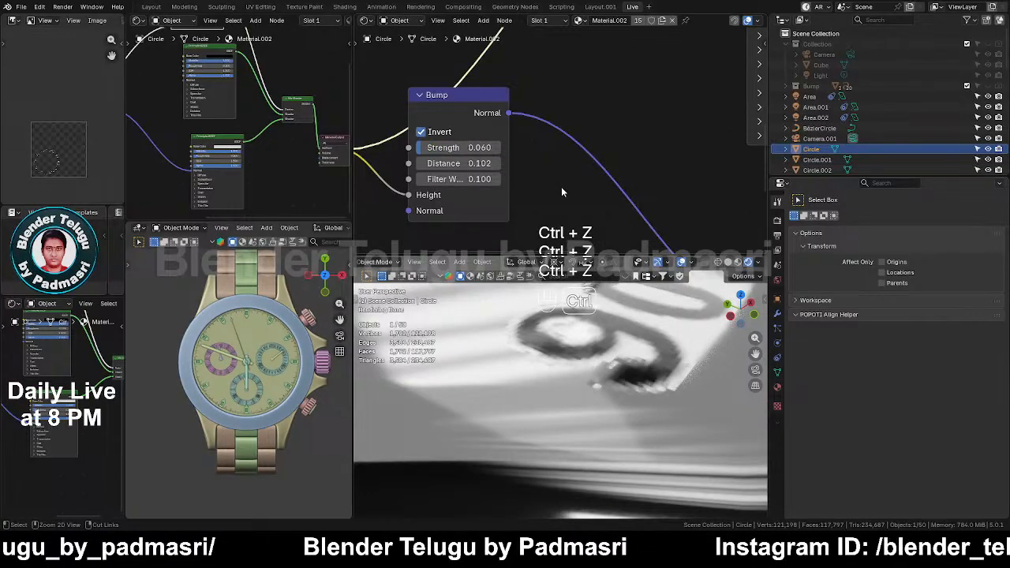
key("ctrl+z")
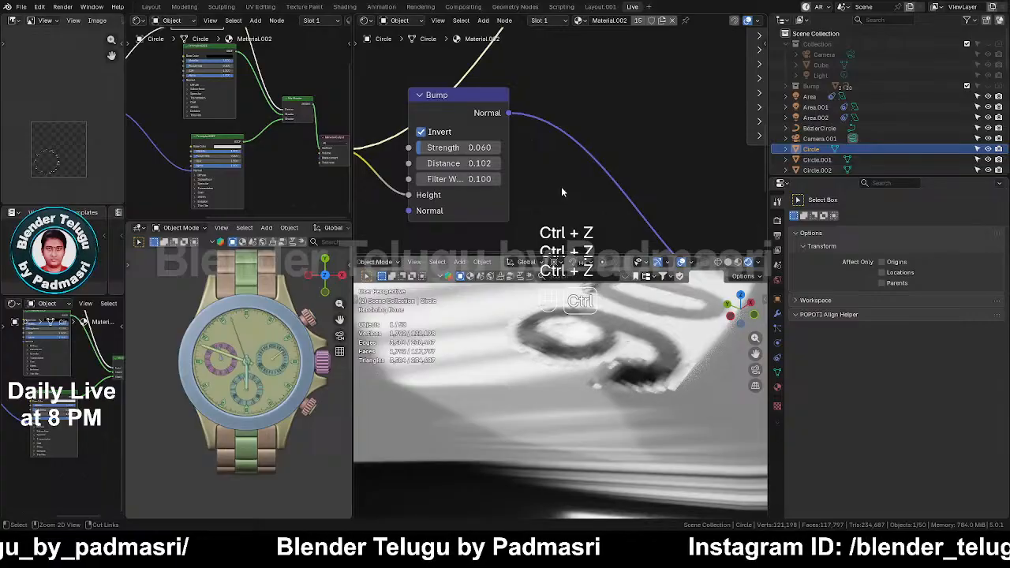
key("ctrl+z")
key("ctrl+z")
Step: Raise the Bump node's Strength to 0.227 for the bezel markings and save the file
scroll(559, 428, "down", 10)
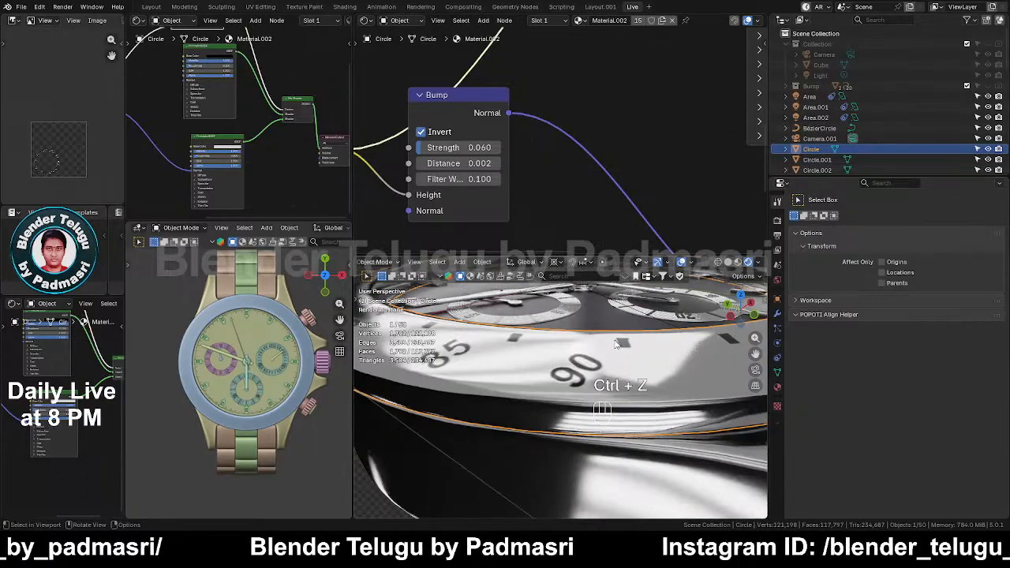
scroll(653, 411, "up", 10)
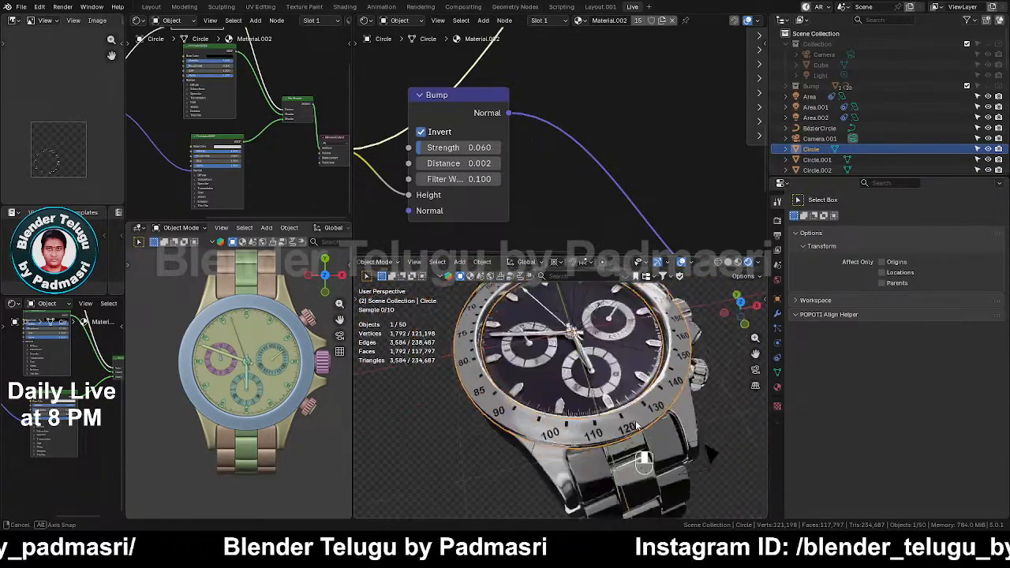
mouse_move(644, 419)
middle_mouse_down()
mouse_move(642, 429)
mouse_move(649, 423)
middle_mouse_up()
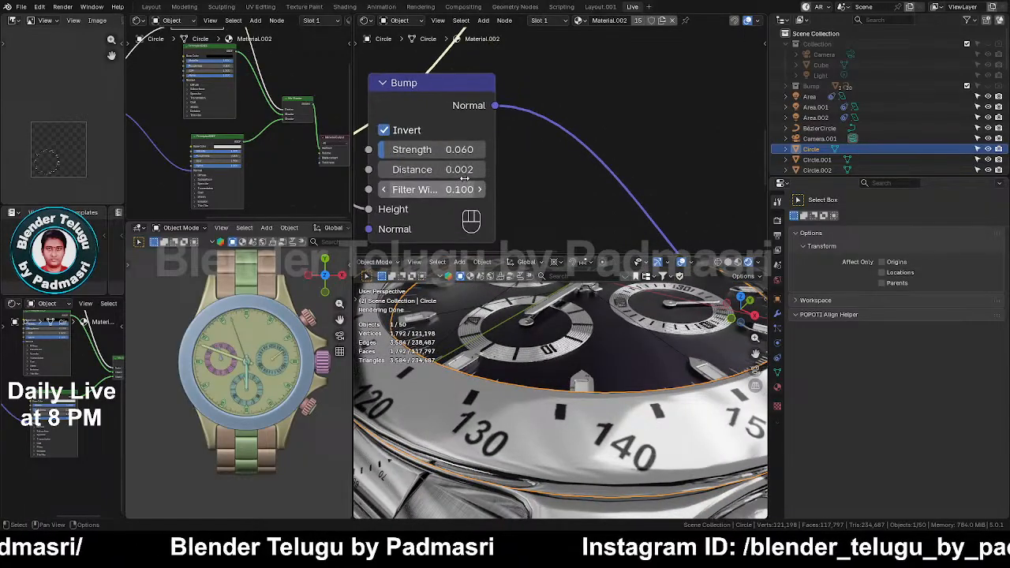
scroll(513, 158, "up", 2)
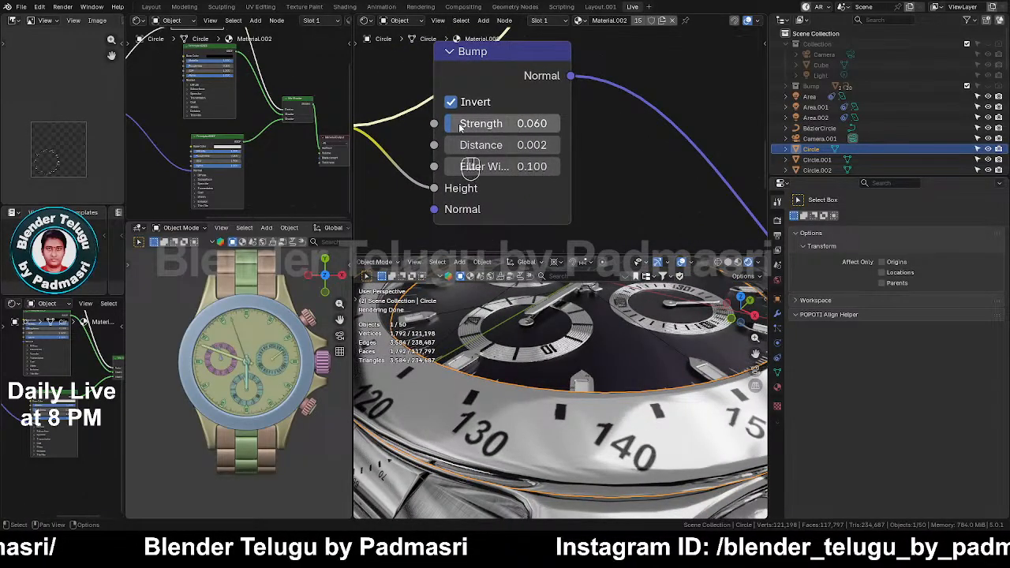
left_click_drag(460, 128, 478, 128)
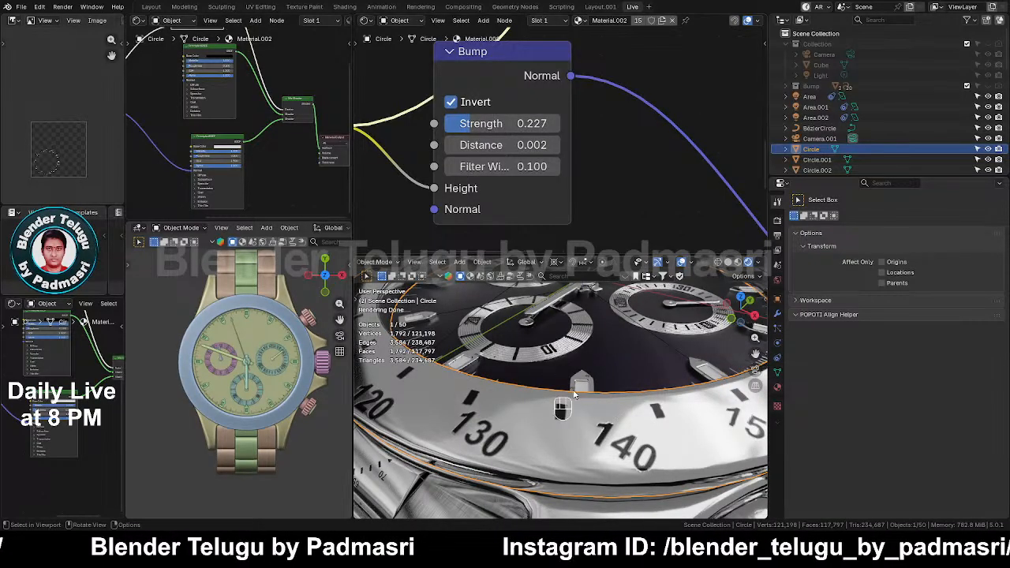
scroll(601, 400, "down", 2)
middle_click_drag(601, 401, 601, 421)
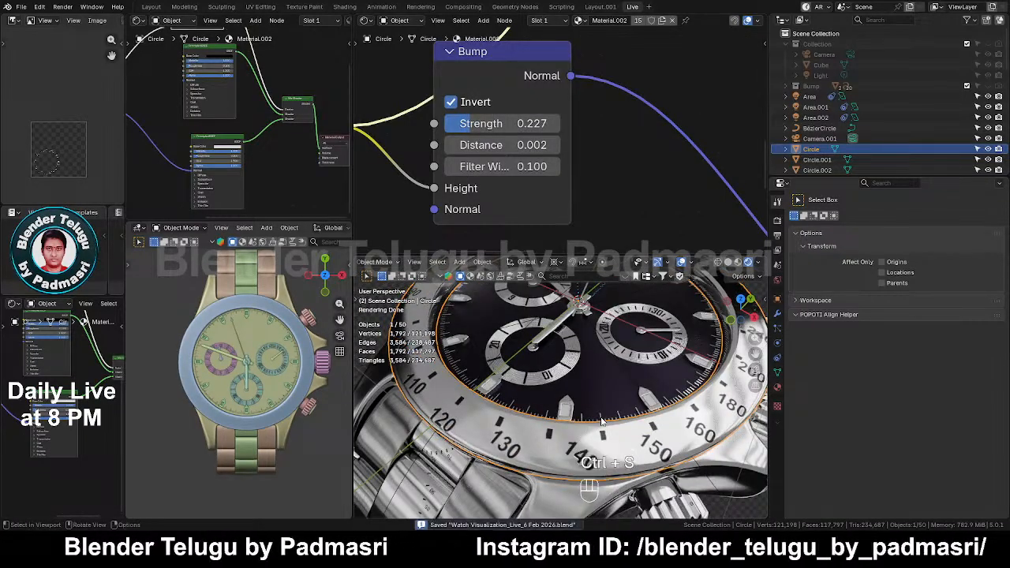
Step: Examine the engraved bezel numerals up close and the whole watch from above, saving the file again
scroll(623, 402, "up", 5)
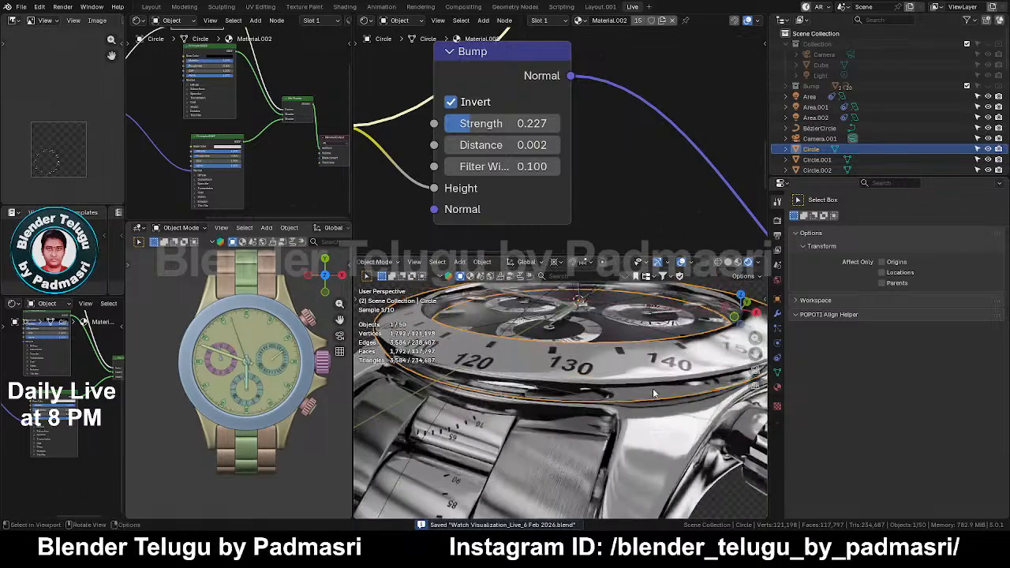
middle_click_drag(628, 369, 642, 417)
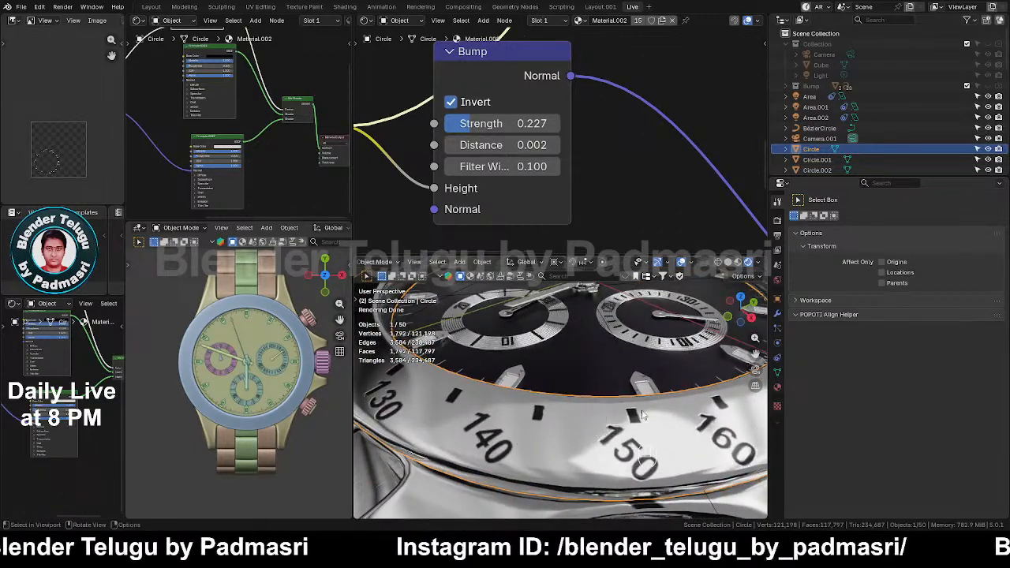
scroll(643, 410, "down", 2)
key("ctrl+s")
scroll(643, 406, "down", 3)
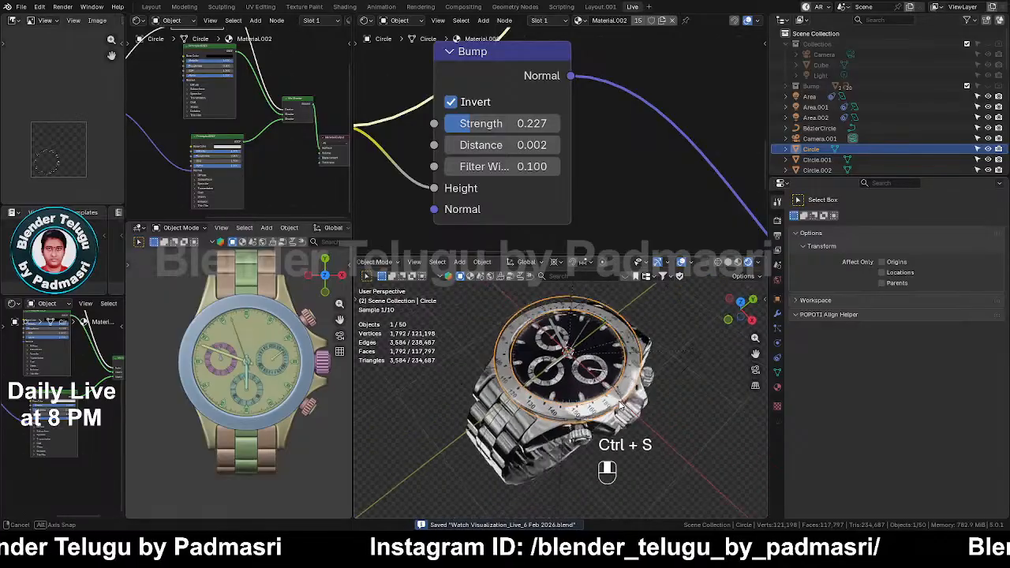
middle_click_drag(643, 406, 581, 450)
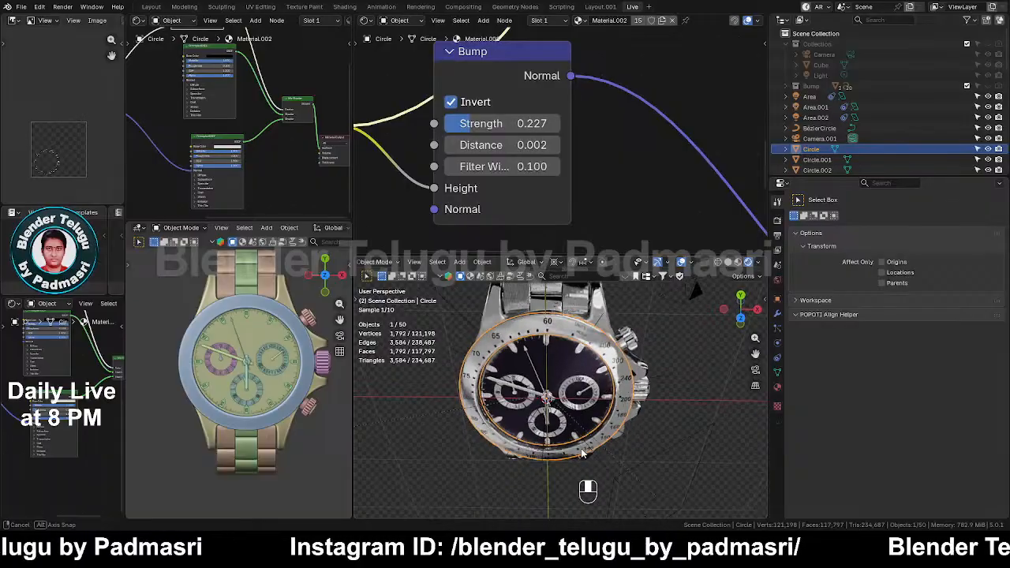
scroll(576, 360, "up", 1)
middle_click_drag(586, 401, 562, 365)
key("ctrl+s")
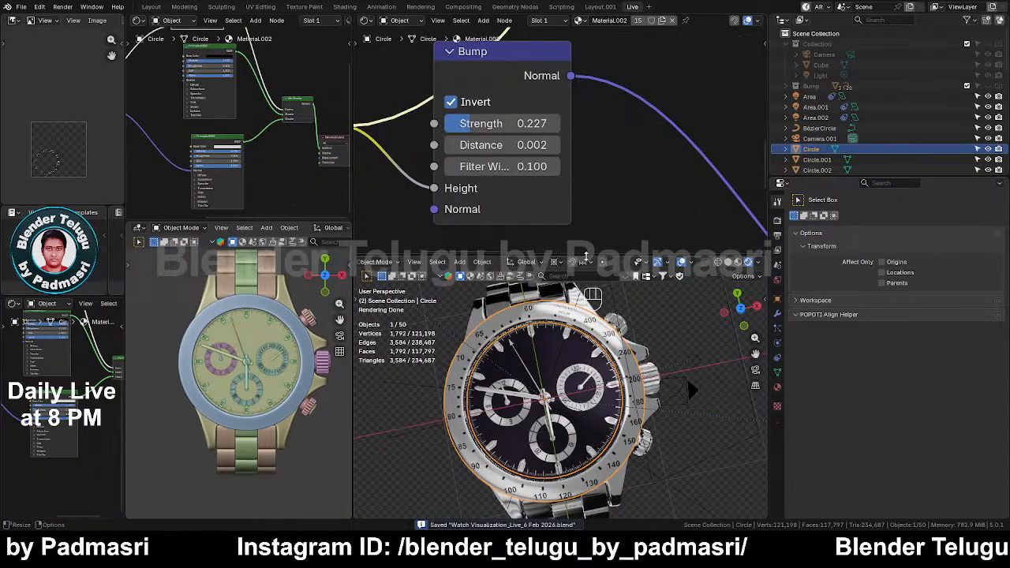
Step: Enlarge the rendered 3D viewport by shrinking the shader editor above it, and save the file
left_click_drag(585, 255, 585, 109)
middle_click_drag(588, 347, 617, 345)
key("ctrl+s")
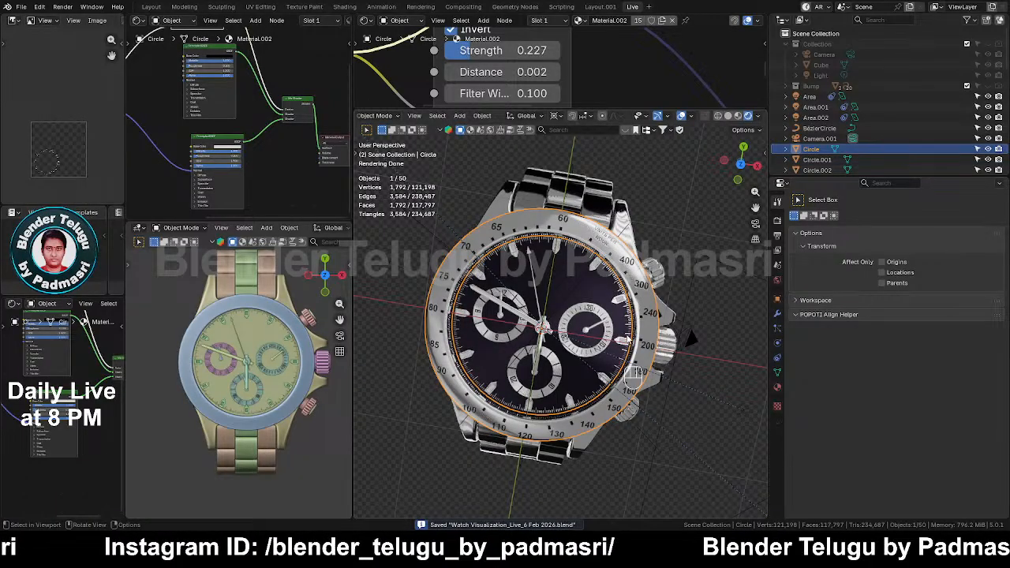
key("ctrl+s")
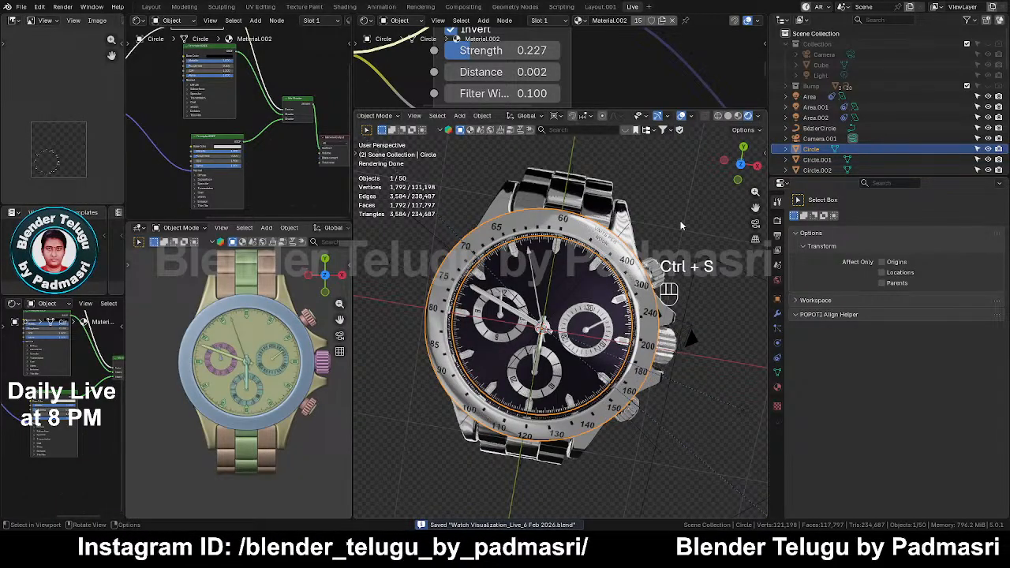
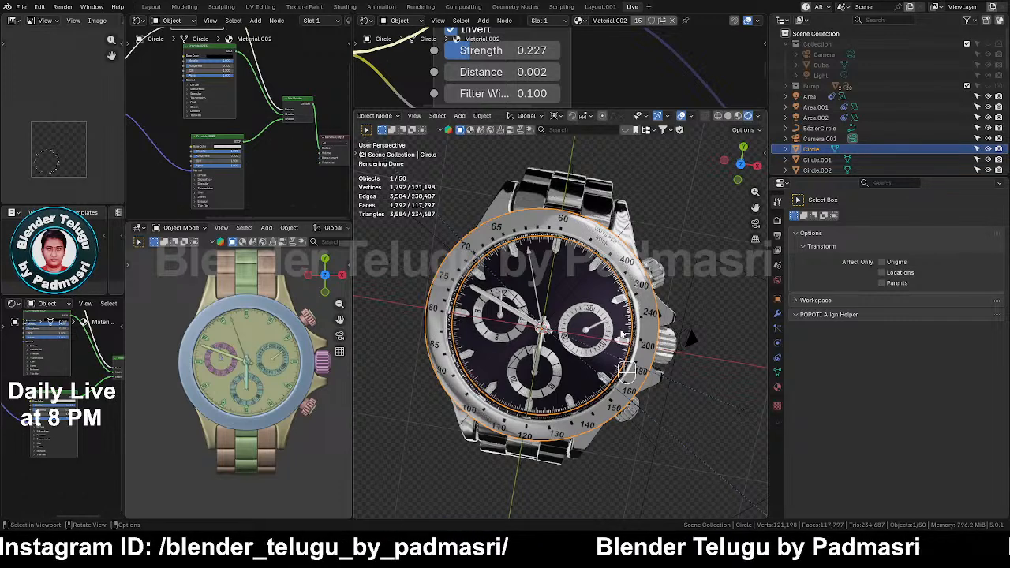
key("ctrl+s")
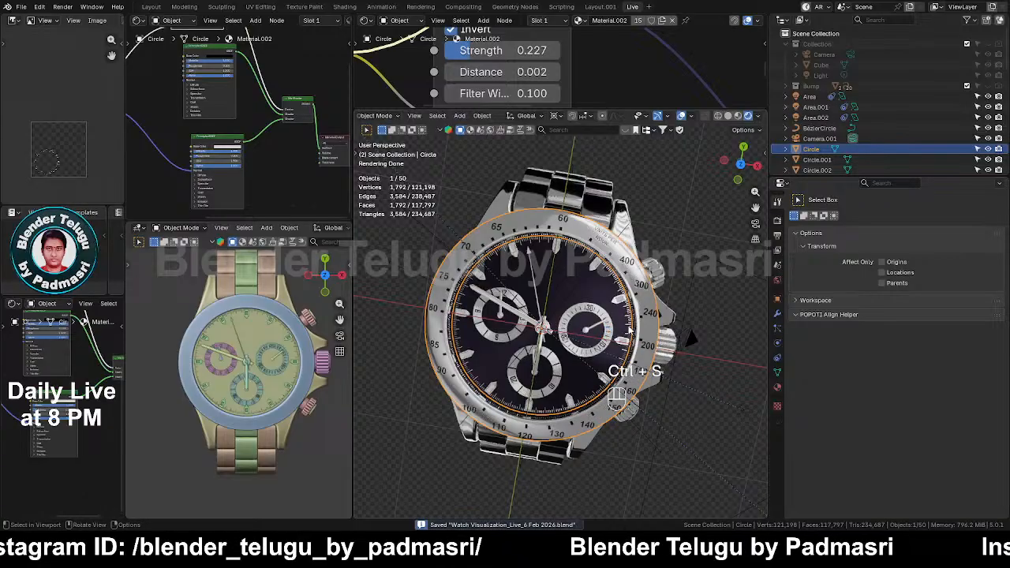
Step: Examine the rendered watch's bezel, dial and bracelet from several angles and distances, keeping the file saved
middle_click_drag(631, 335, 620, 319)
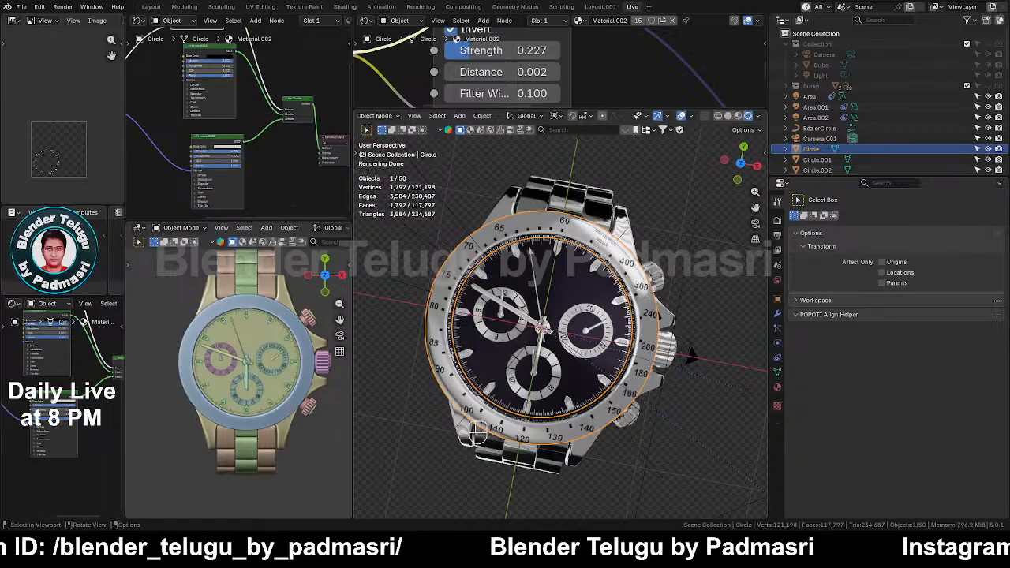
middle_click_drag(477, 432, 578, 309)
scroll(588, 397, "up", 2)
middle_click_drag(608, 444, 590, 396, "shift")
key("ctrl+s")
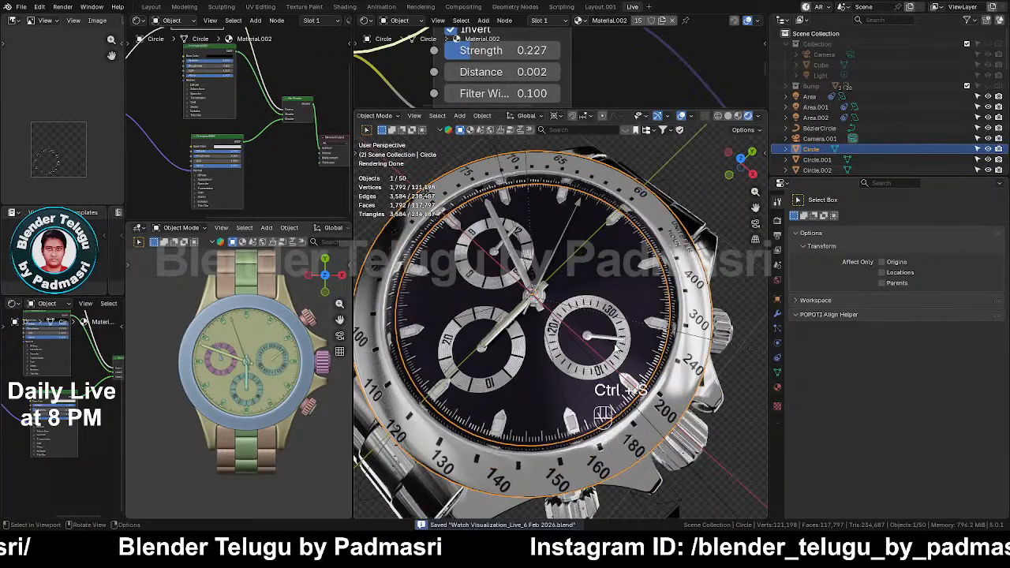
middle_click_drag(618, 344, 644, 376)
middle_click_drag(628, 331, 630, 347, "shift")
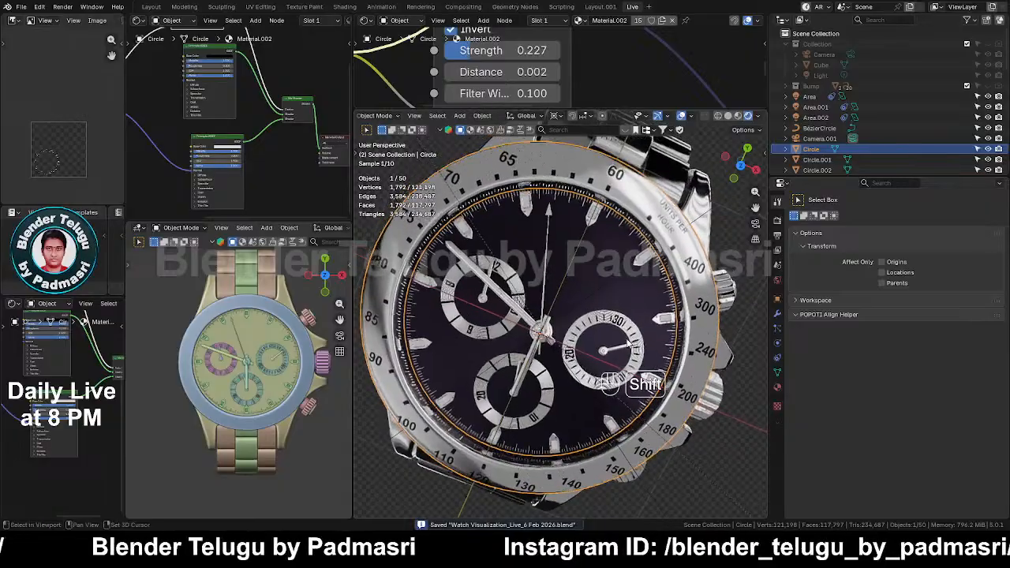
middle_click_drag(645, 282, 607, 349)
key("ctrl+s")
scroll(614, 328, "down", 2)
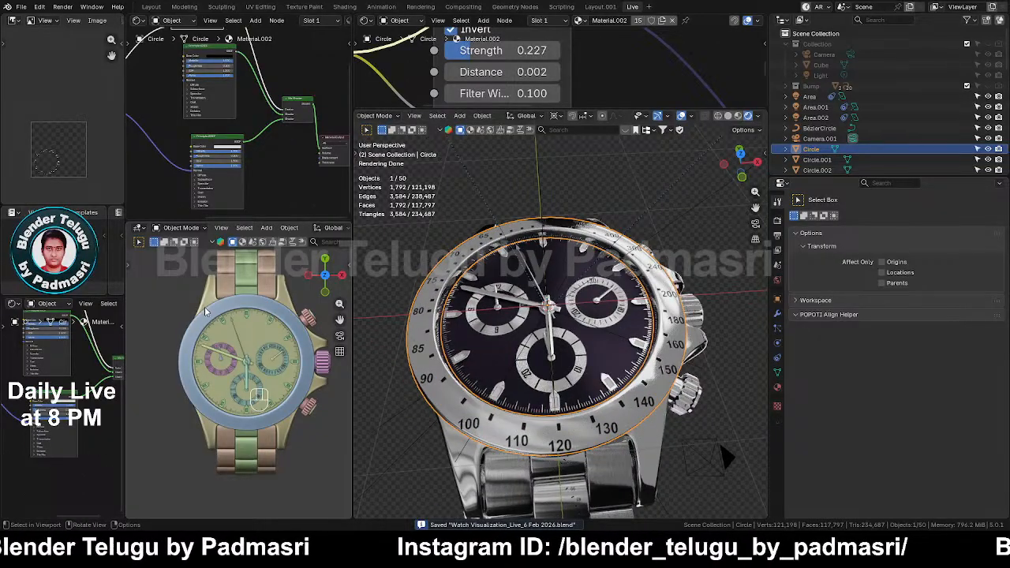
middle_click_drag(536, 347, 655, 371)
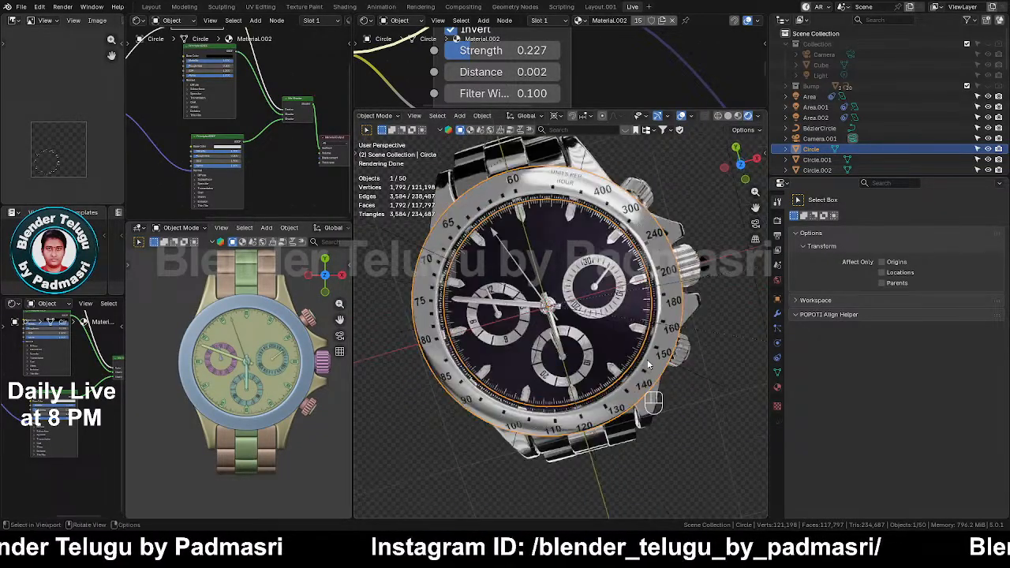
key("ctrl+s")
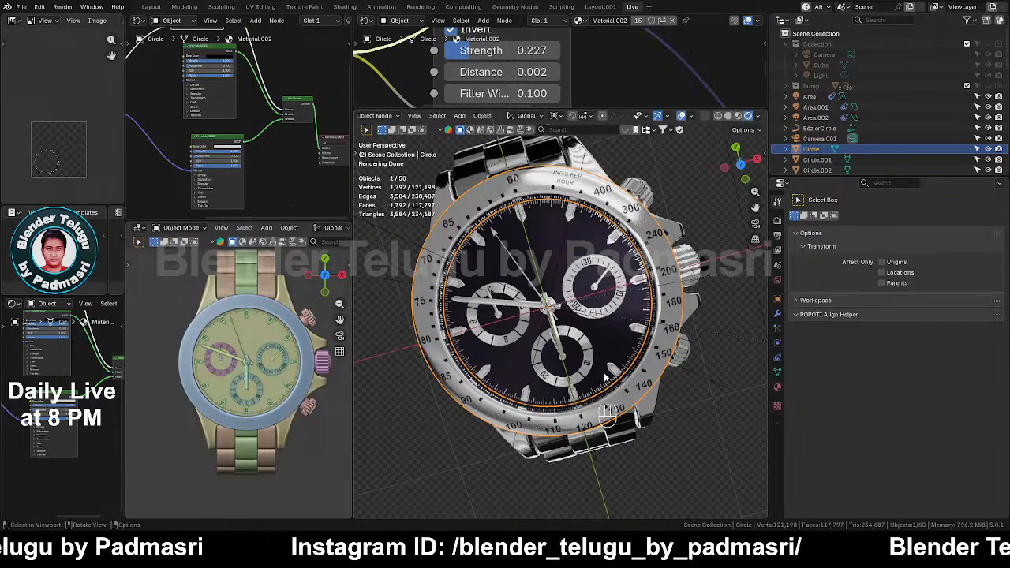
mouse_move(612, 393)
middle_mouse_down()
mouse_move(623, 386)
mouse_move(612, 393)
mouse_move(613, 340)
mouse_move(661, 267)
mouse_move(620, 254)
mouse_move(605, 301)
mouse_move(676, 361)
mouse_move(661, 398)
mouse_move(623, 390)
mouse_move(583, 364)
mouse_move(579, 343)
mouse_move(610, 395)
middle_mouse_up()
key("ctrl+s")
scroll(577, 342, "down", 2)
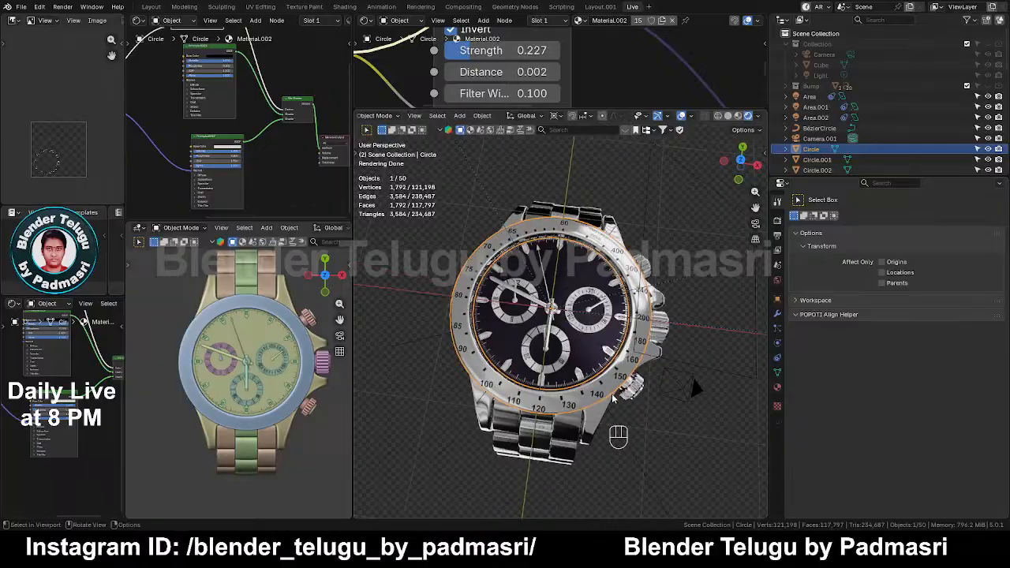
Step: Switch the rendered viewport to the camera view and lock the camera to the view
key("KP_0")
key("KP_0")
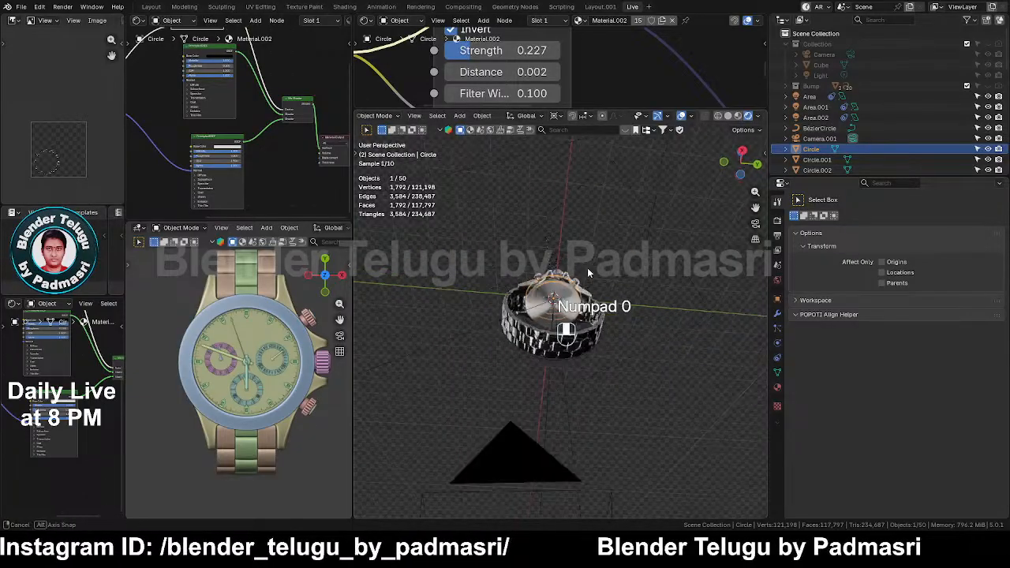
key("KP_0")
key("q")
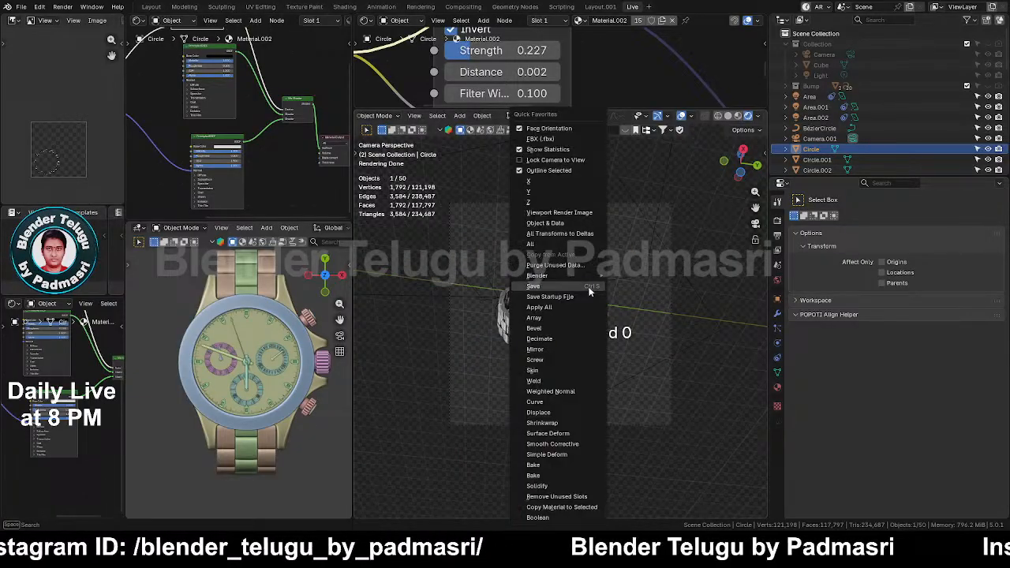
key("n")
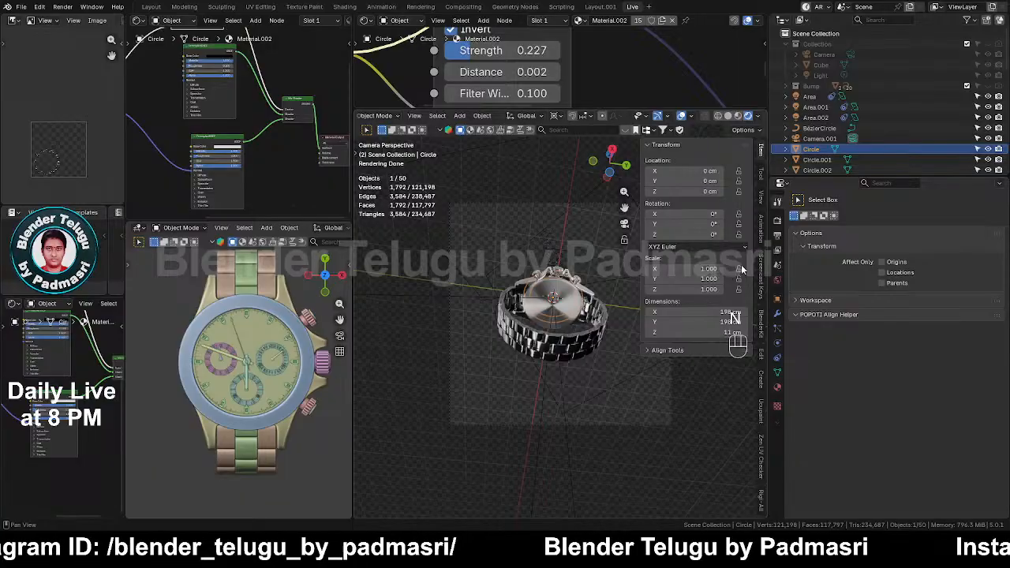
left_click(760, 197)
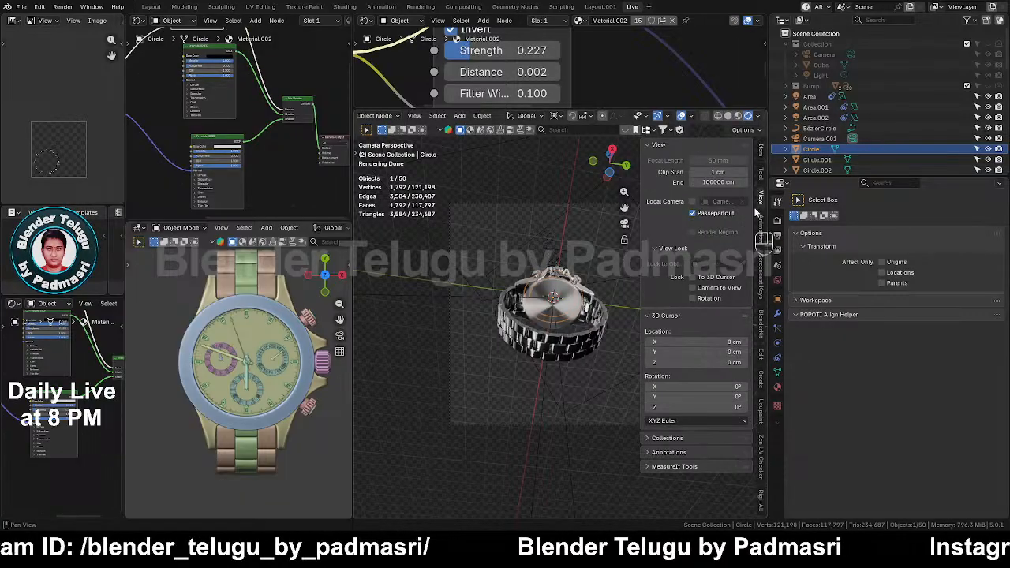
left_click(693, 288)
key("n")
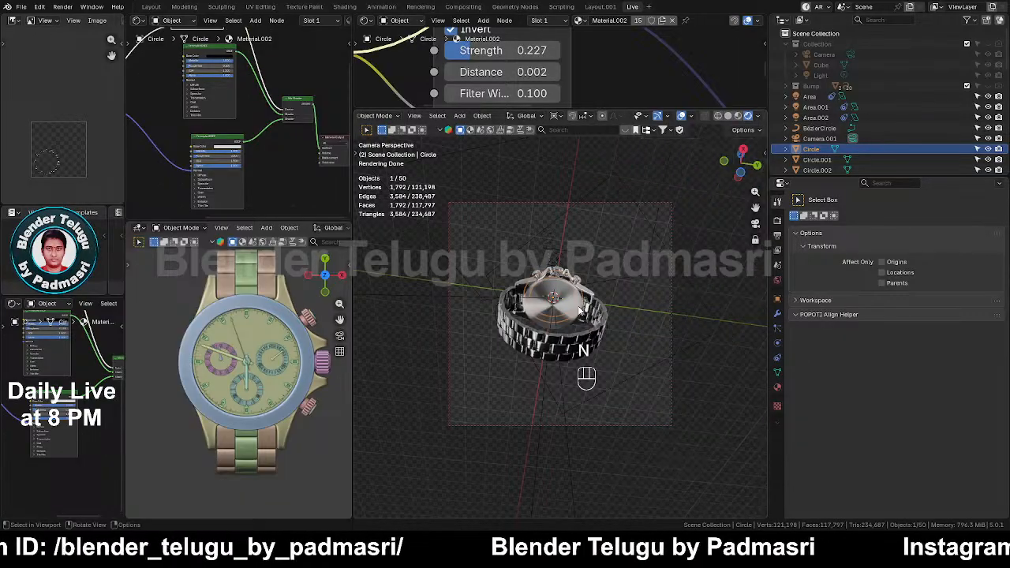
Step: Frame the watch larger and centred from an oblique angle above the dial, and unlock the camera from the view
middle_click_drag(577, 379, 565, 340)
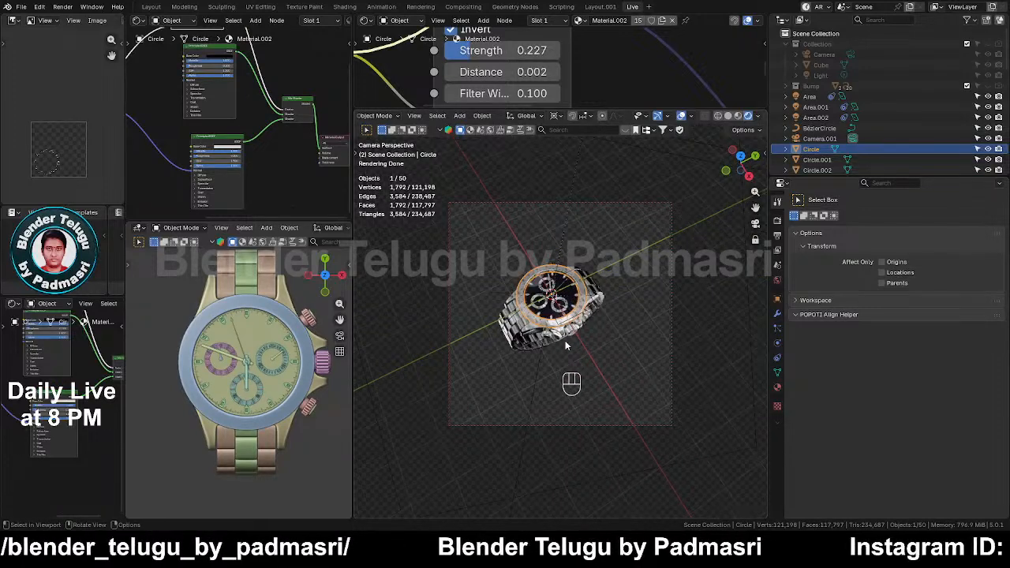
scroll(565, 342, "up", 2)
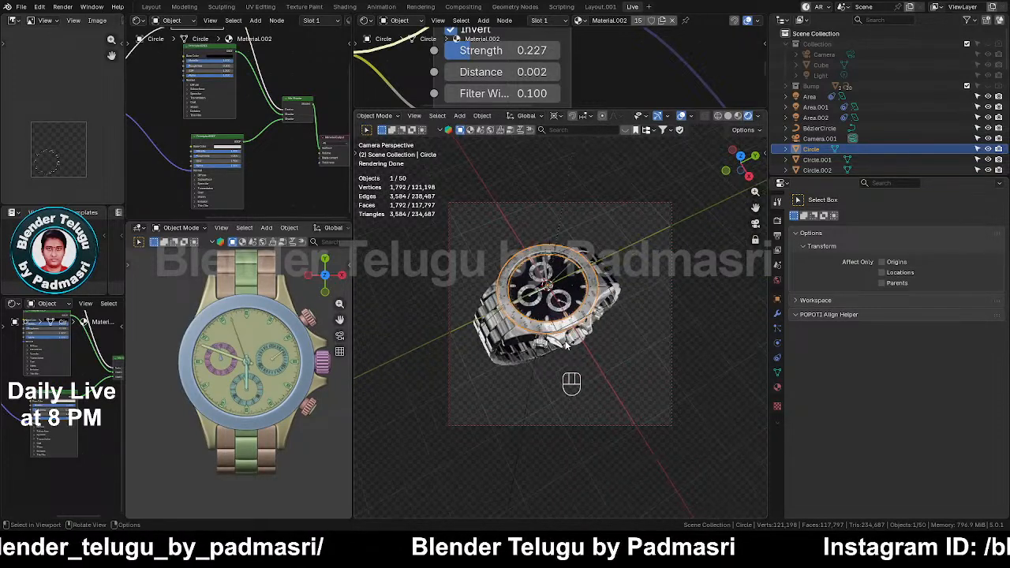
middle_click_drag(565, 333, 573, 306, "shift")
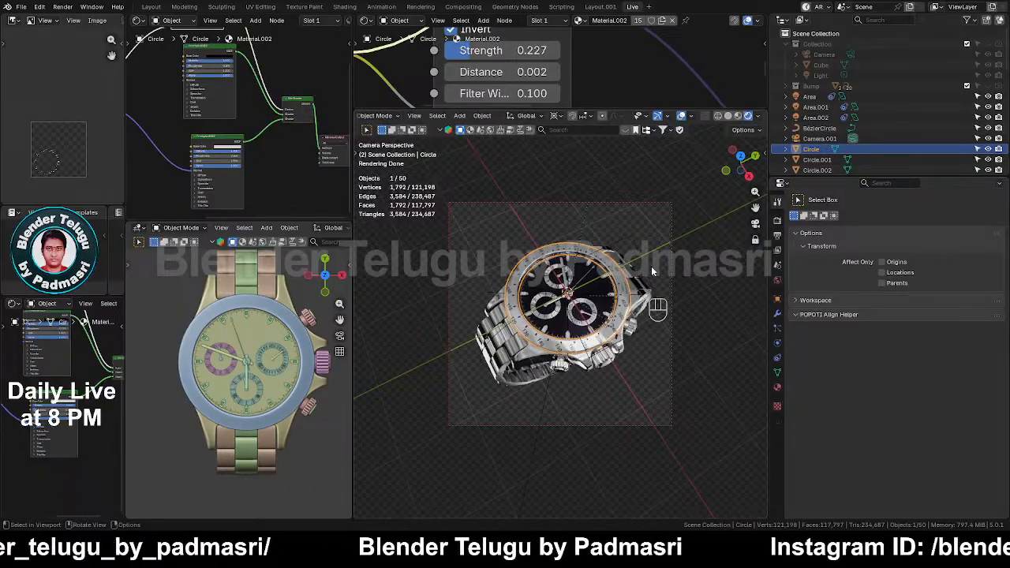
key("m")
key("n")
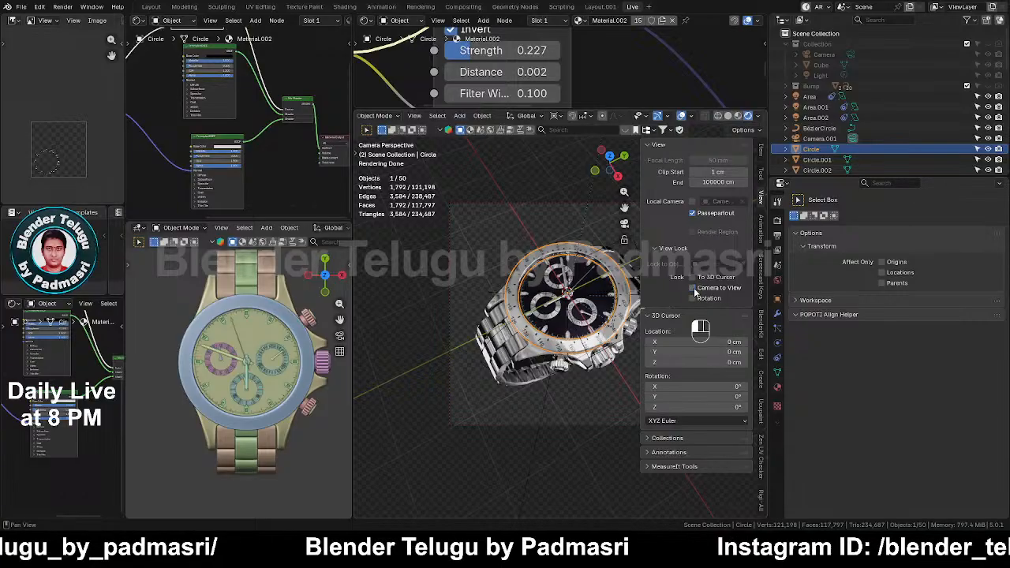
key("n")
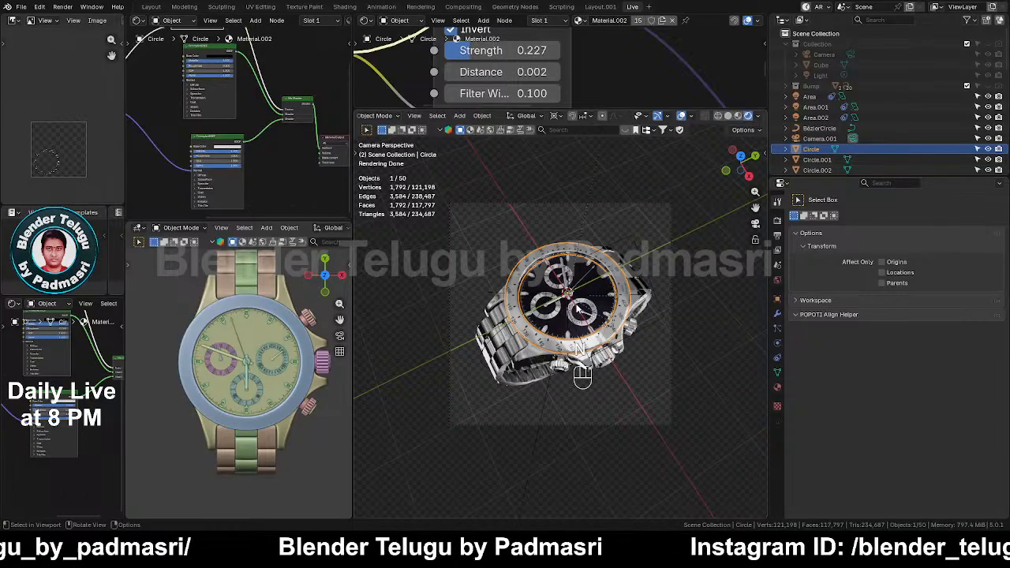
Step: Render the camera view of the watch and bring the whole watch into view in the render result
key("F12")
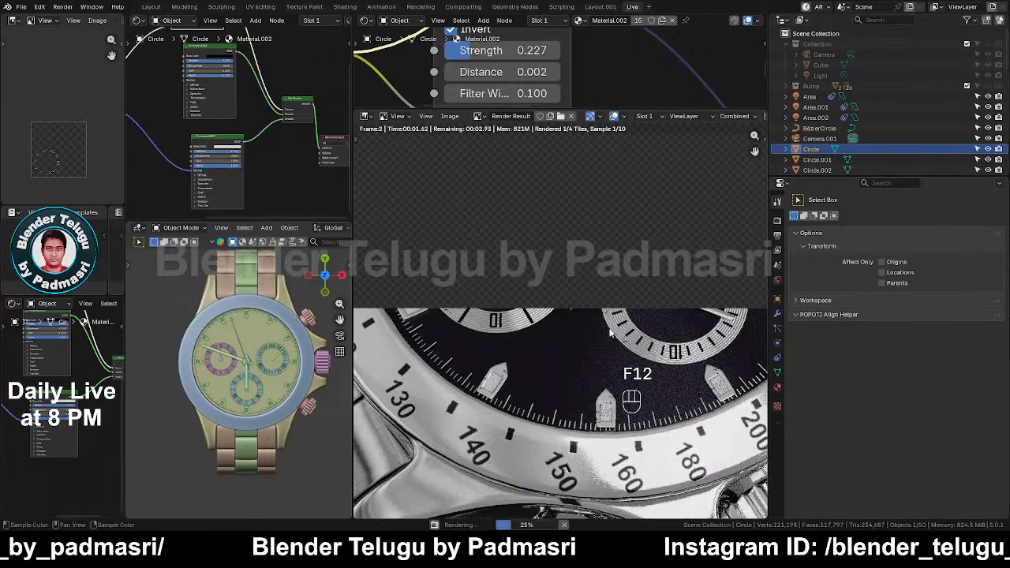
scroll(559, 313, "down", 2)
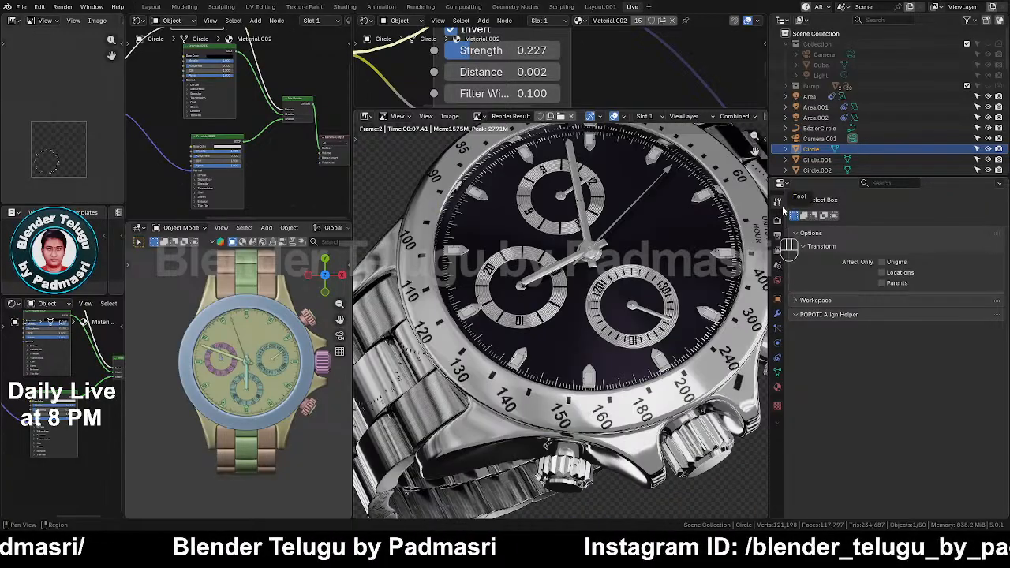
scroll(485, 375, "down", 2)
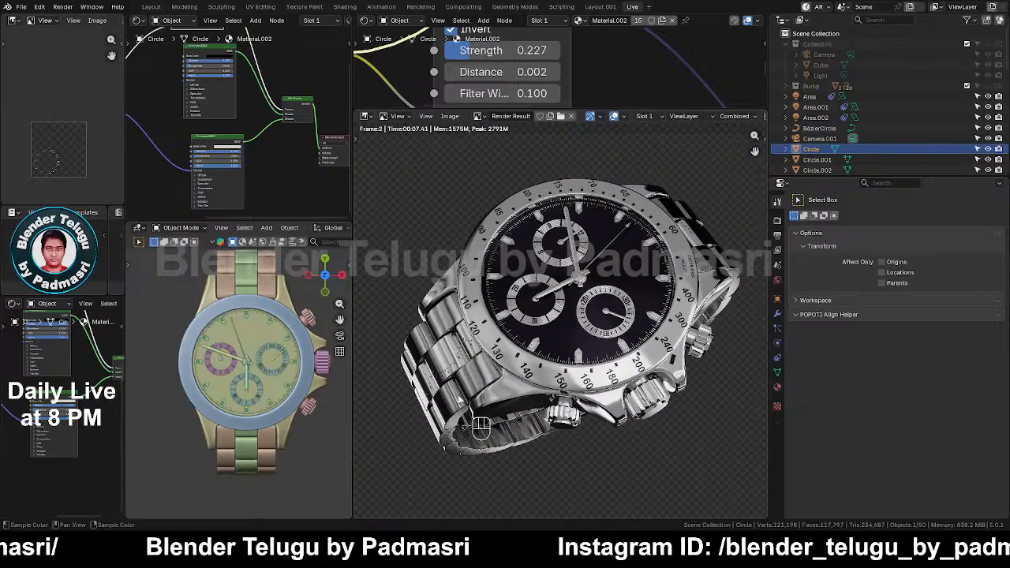
Step: Examine the rendered bracelet links, bezel numerals and crown up close for stray tachymeter markings
scroll(430, 404, "up", 2)
scroll(422, 398, "up", 2)
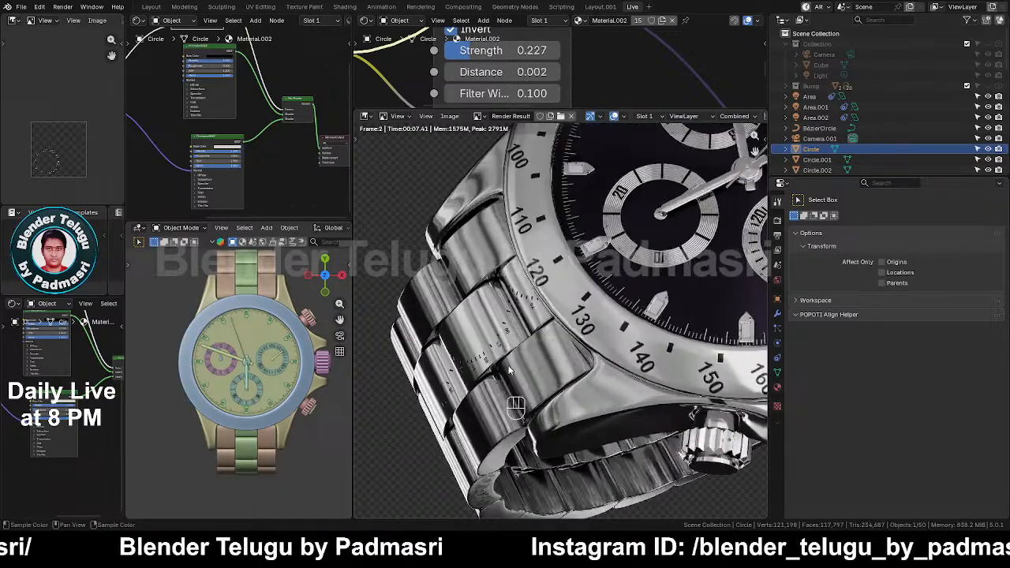
middle_click_drag(452, 377, 469, 396)
middle_click_drag(507, 330, 508, 287)
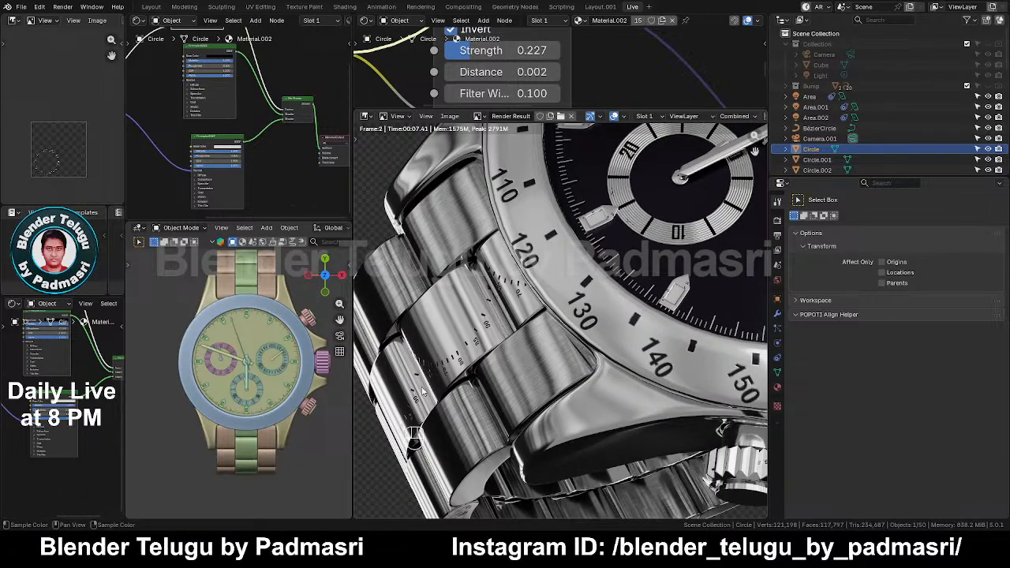
scroll(515, 357, "down", 2)
middle_click_drag(582, 306, 412, 407)
middle_click_drag(662, 266, 606, 273)
middle_click_drag(456, 404, 533, 305)
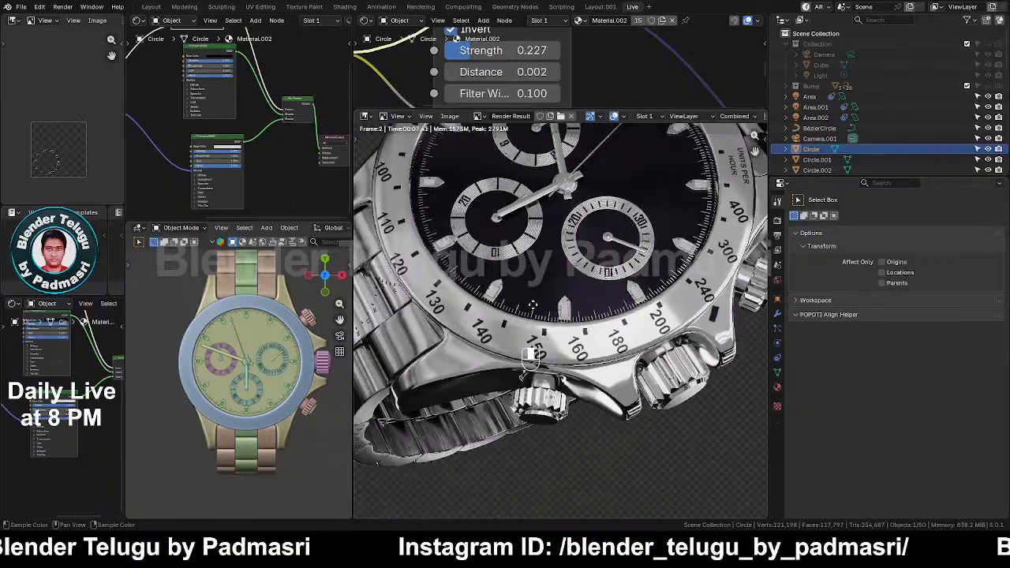
middle_click_drag(532, 357, 621, 341)
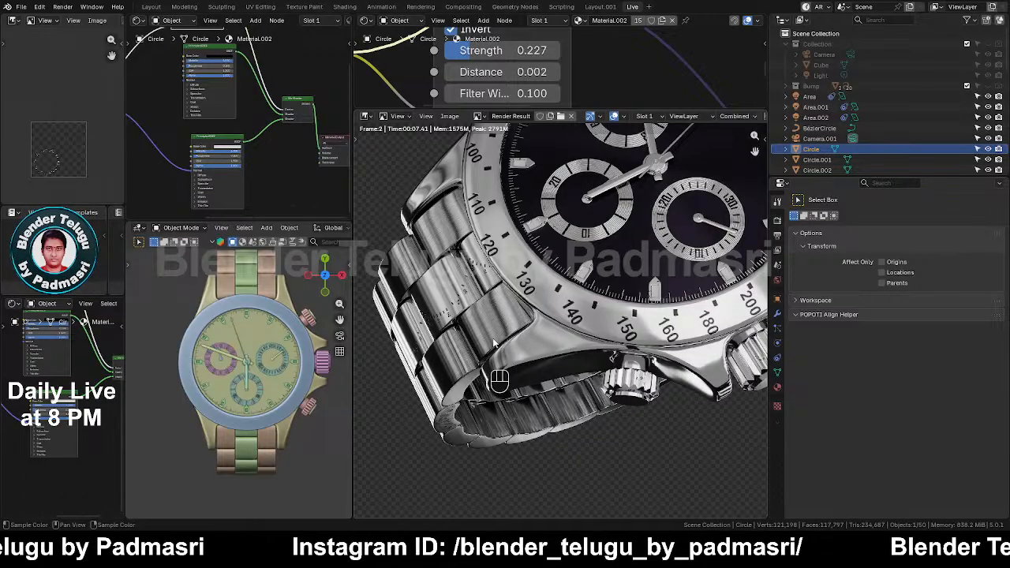
scroll(564, 281, "down", 1)
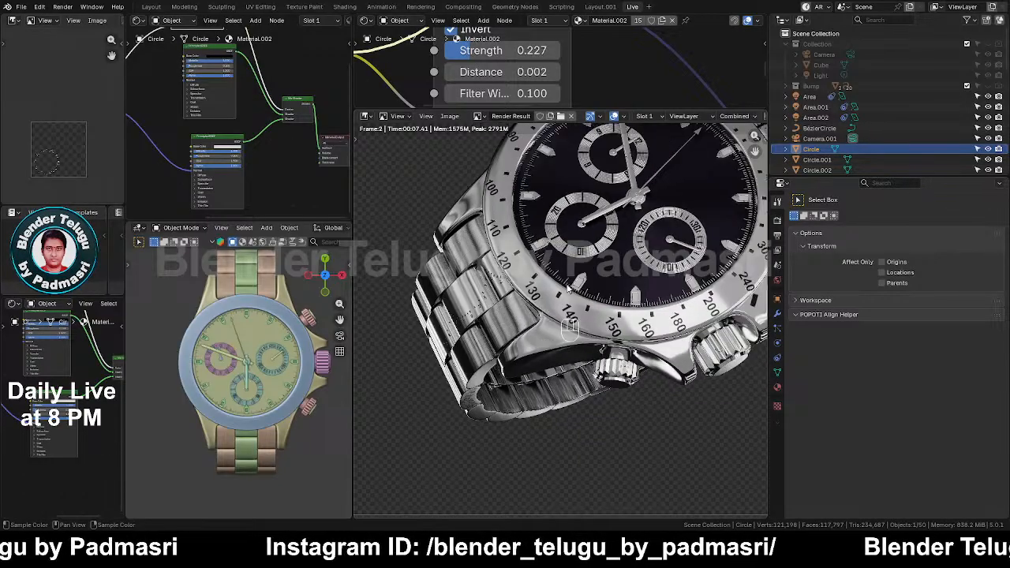
middle_click_drag(566, 281, 542, 319)
Step: Save the file and turn the render result area back into the 3D viewport
key("ctrl+s")
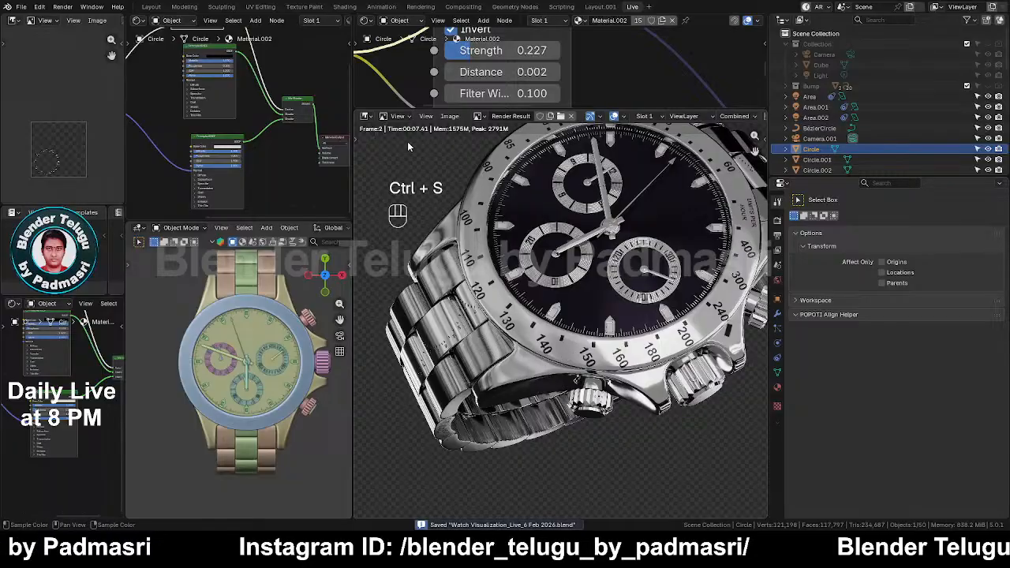
scroll(544, 300, "down", 3)
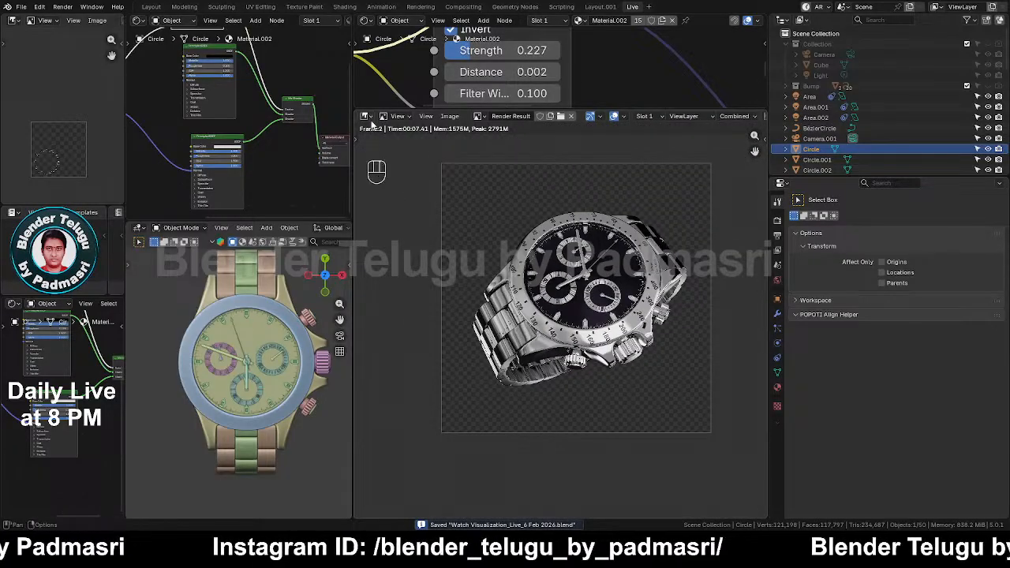
left_click(366, 117)
left_click(391, 144)
scroll(509, 317, "up", 1)
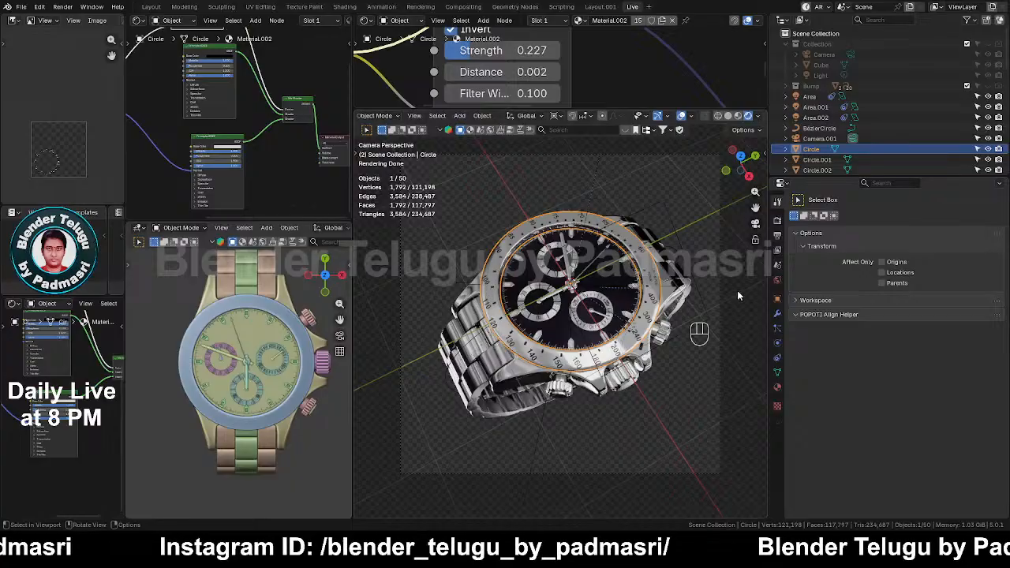
Step: Make the bezel's Material.002 a single-user copy, rename it "watch case bump", and save the file
left_click(777, 387)
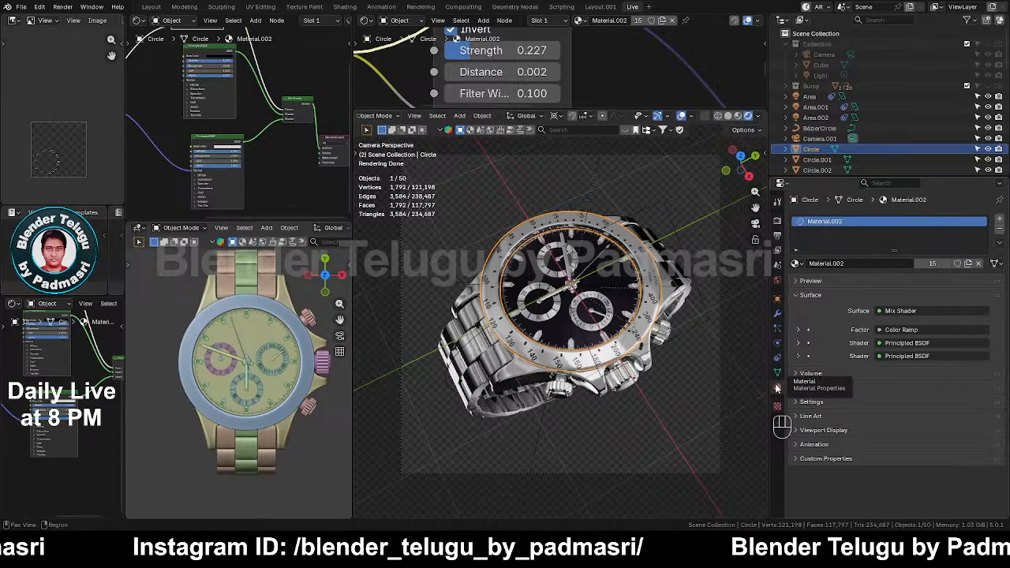
left_click(968, 263)
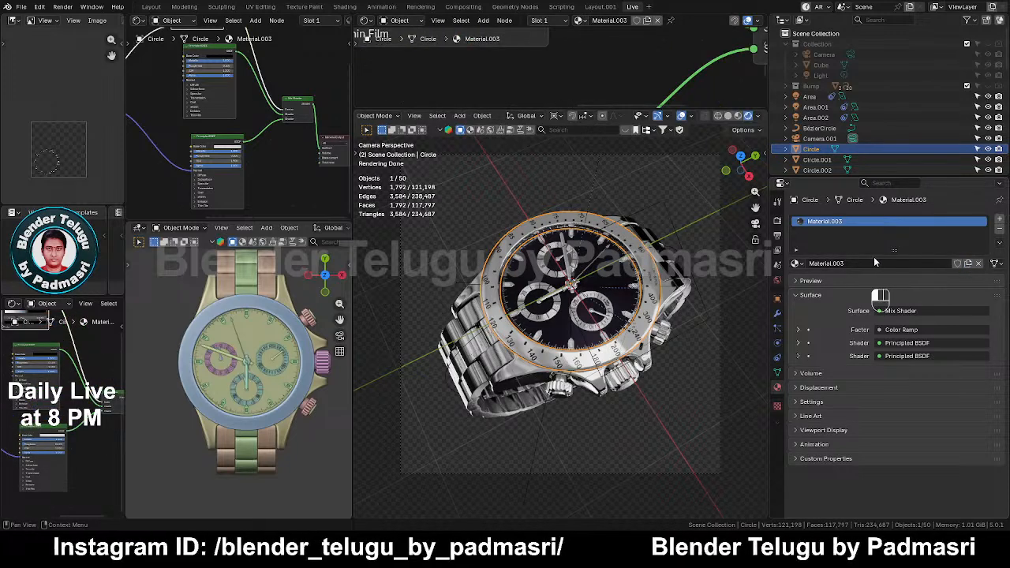
left_click(873, 263)
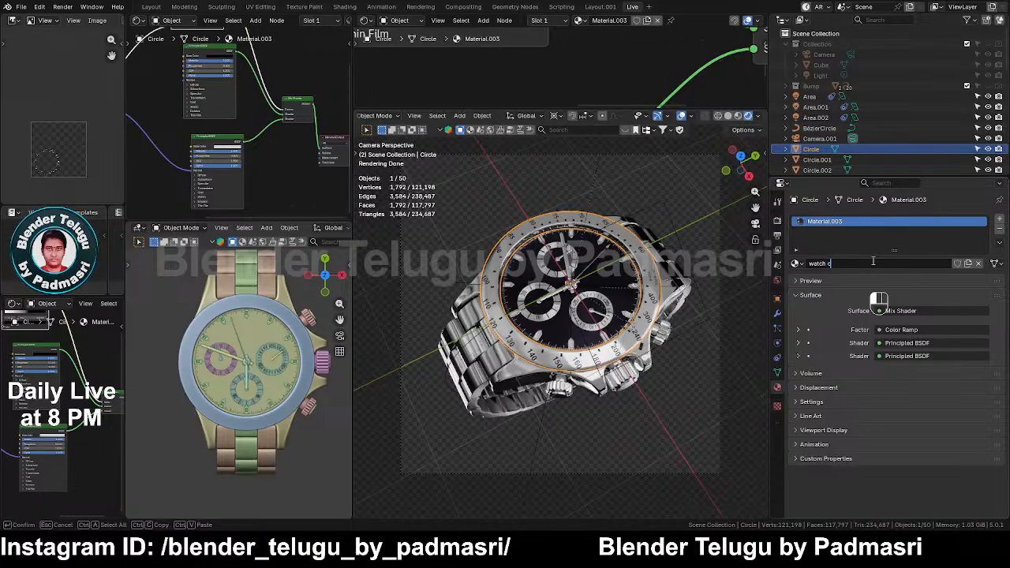
key("Return")
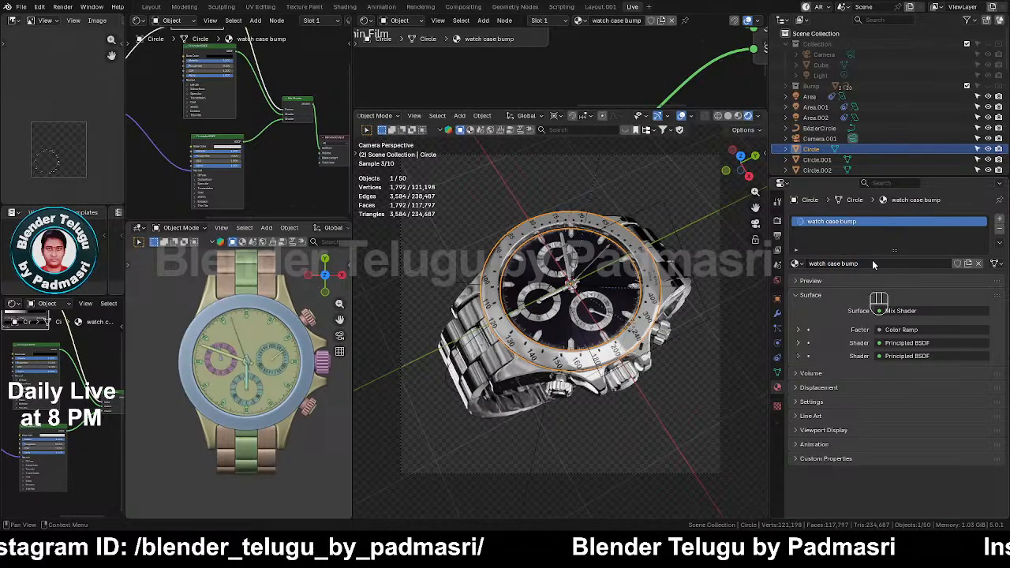
key("ctrl+s")
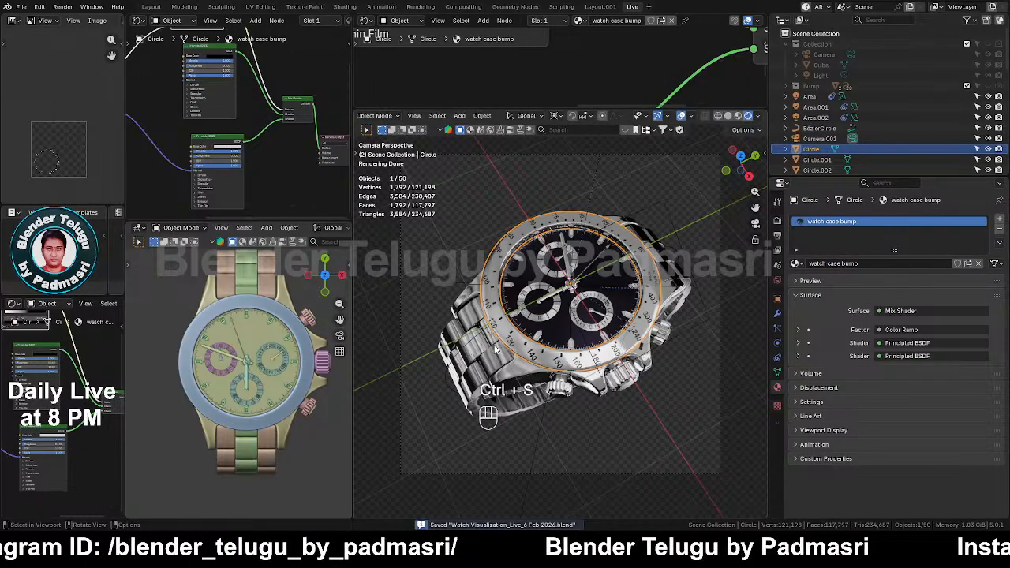
Step: Select the bracelet and delete the marking colour nodes and the Mix Shader from its Material.002
left_click(464, 377)
scroll(529, 46, "down", 6)
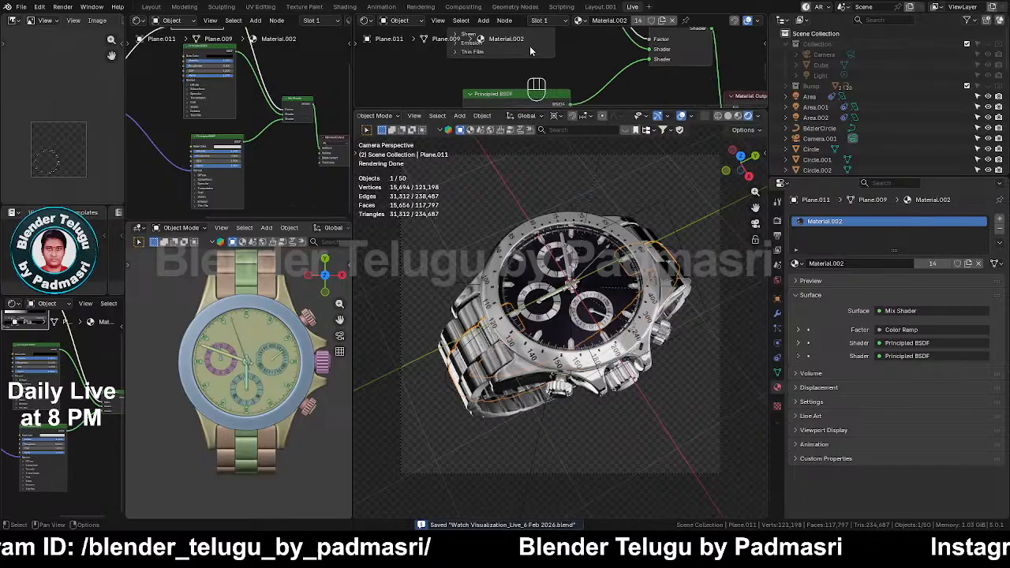
scroll(567, 67, "up", 4)
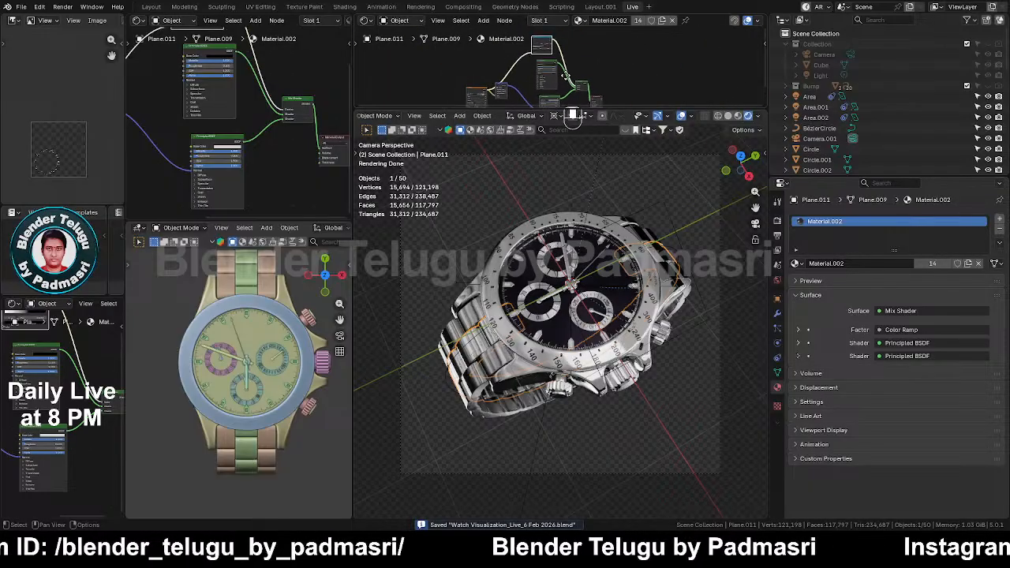
key("x")
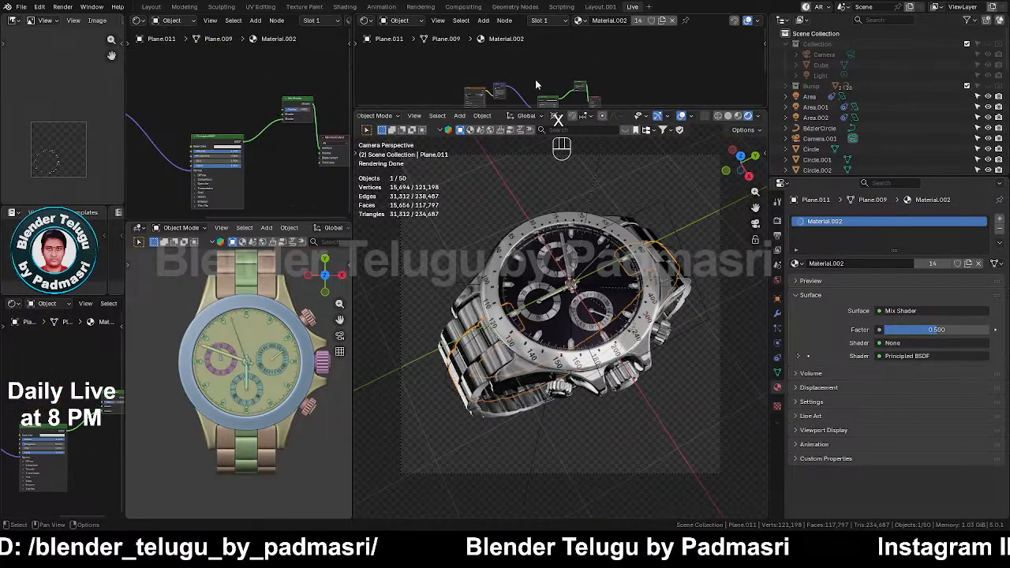
left_click(593, 61)
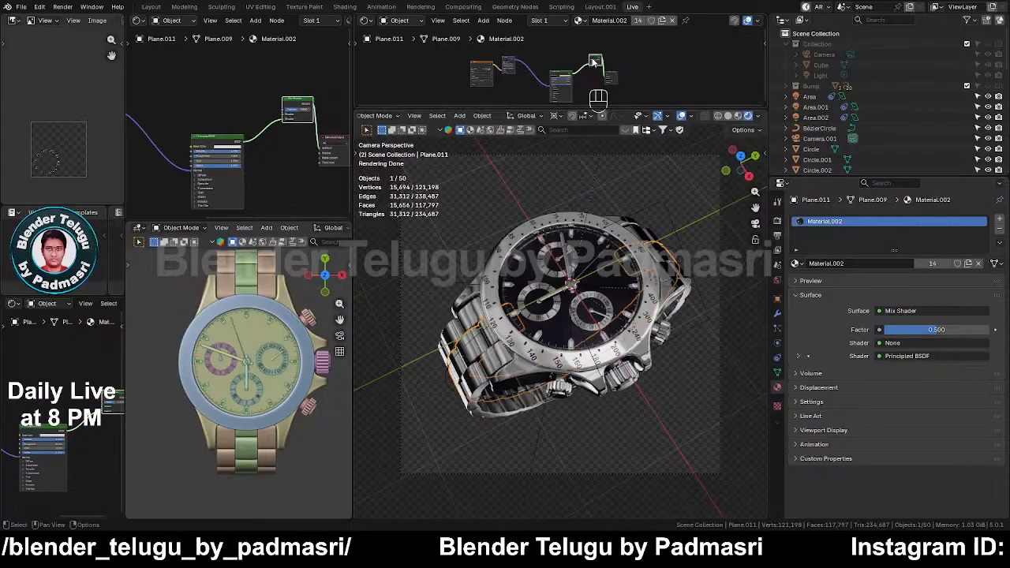
key("x")
Step: Connect the remaining Principled BSDF to Material.002's Material Output and delete the leftover texture and Bump nodes
scroll(575, 74, "up", 2)
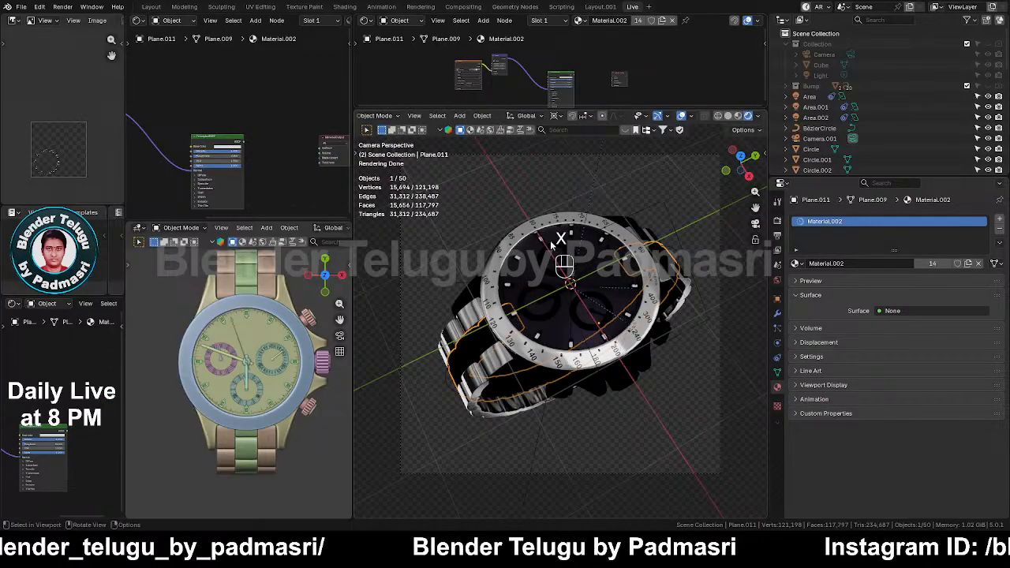
scroll(580, 175, "up", 6)
scroll(582, 92, "up", 1)
scroll(581, 91, "up", 1)
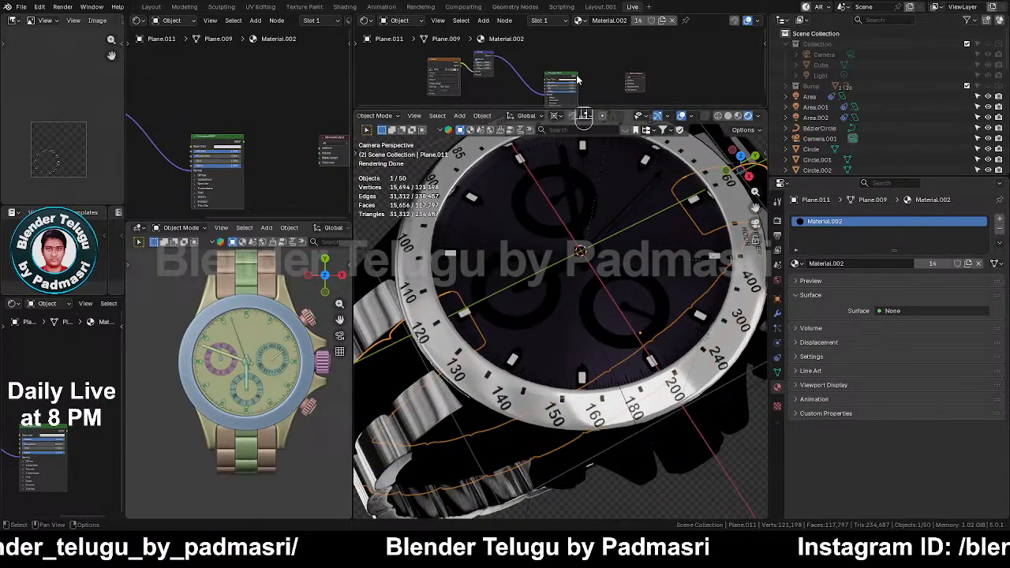
left_click_drag(577, 77, 630, 80)
left_click_drag(422, 49, 500, 78)
key("x")
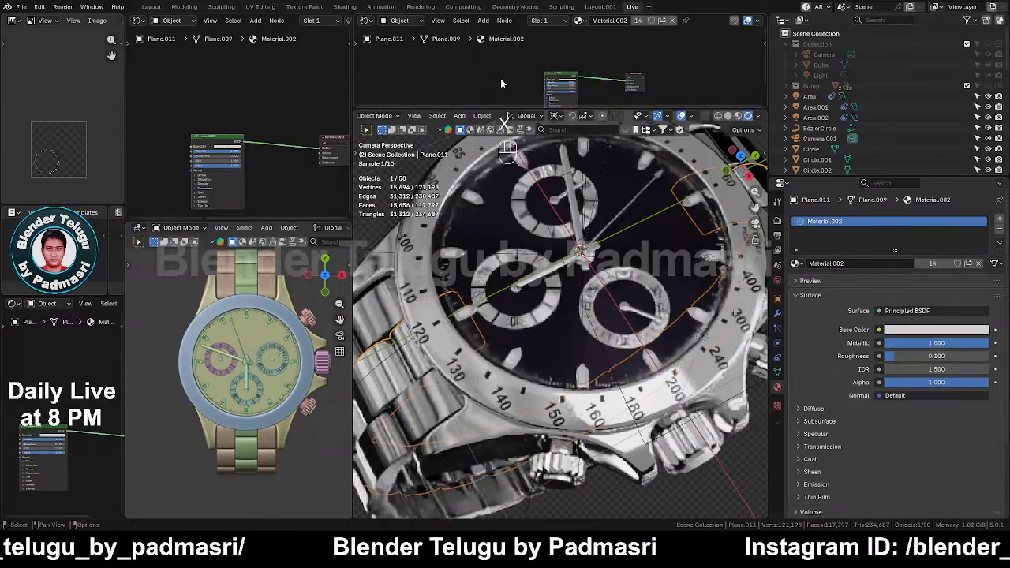
Step: Check the bracelet, dial and bezel in the rendered viewport from other angles and save the file
middle_click_drag(493, 339, 517, 362)
scroll(516, 339, "up", 6)
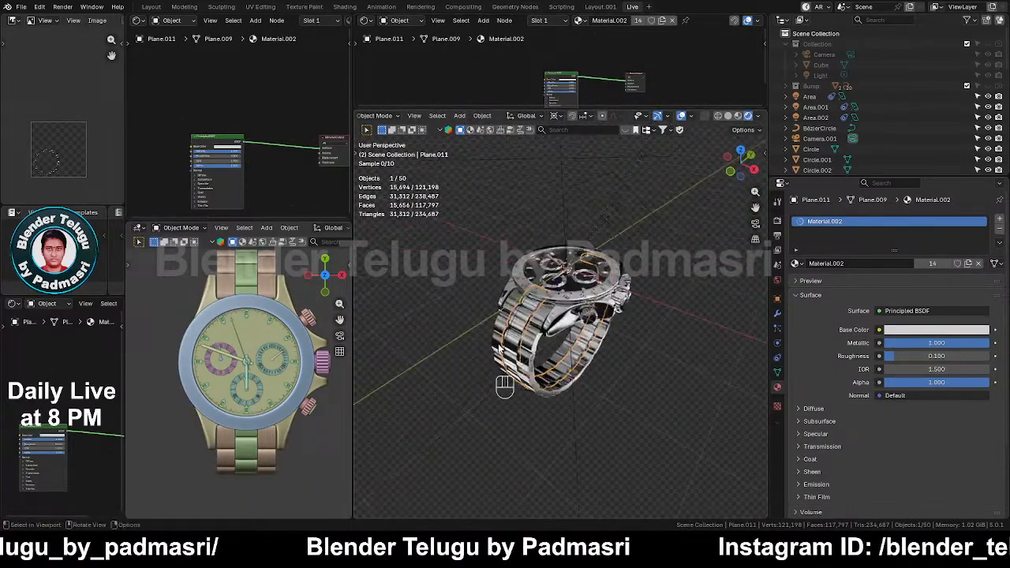
middle_click_drag(539, 306, 608, 347)
key("ctrl+s")
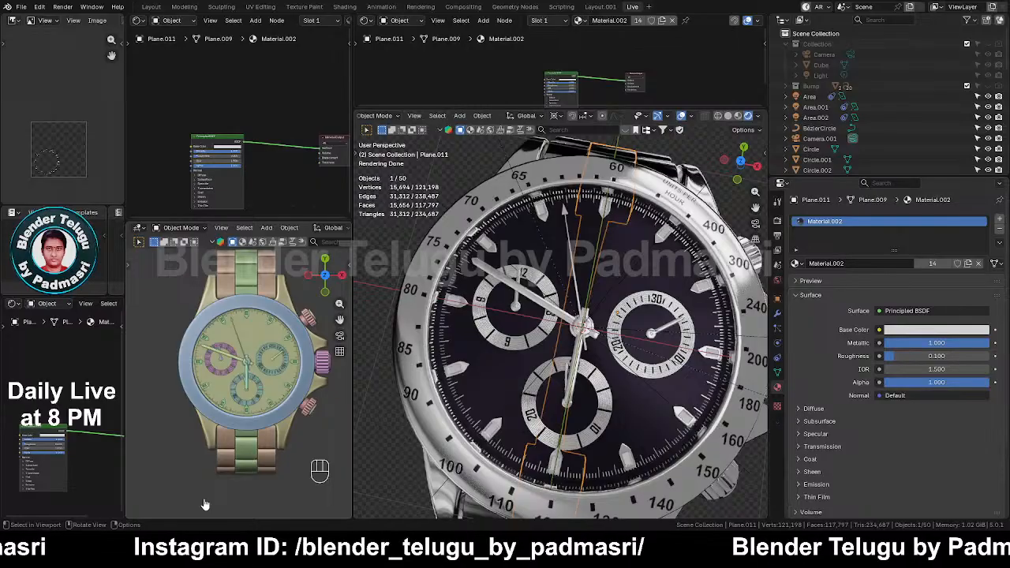
Step: Check the rendered watch's bezel, dial and bracelet from several angles and save the file
scroll(657, 401, "down", 4)
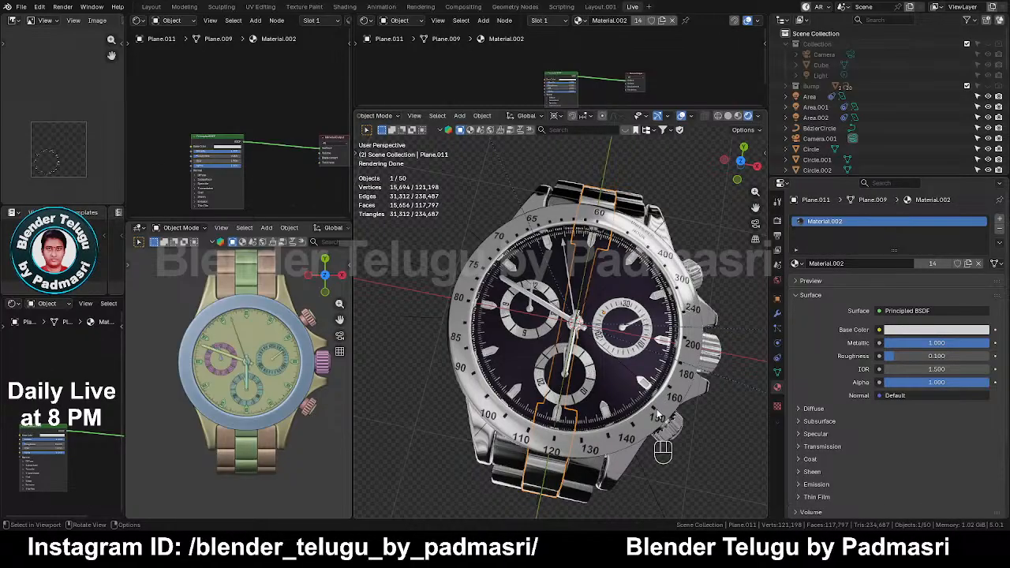
middle_click_drag(653, 442, 649, 418)
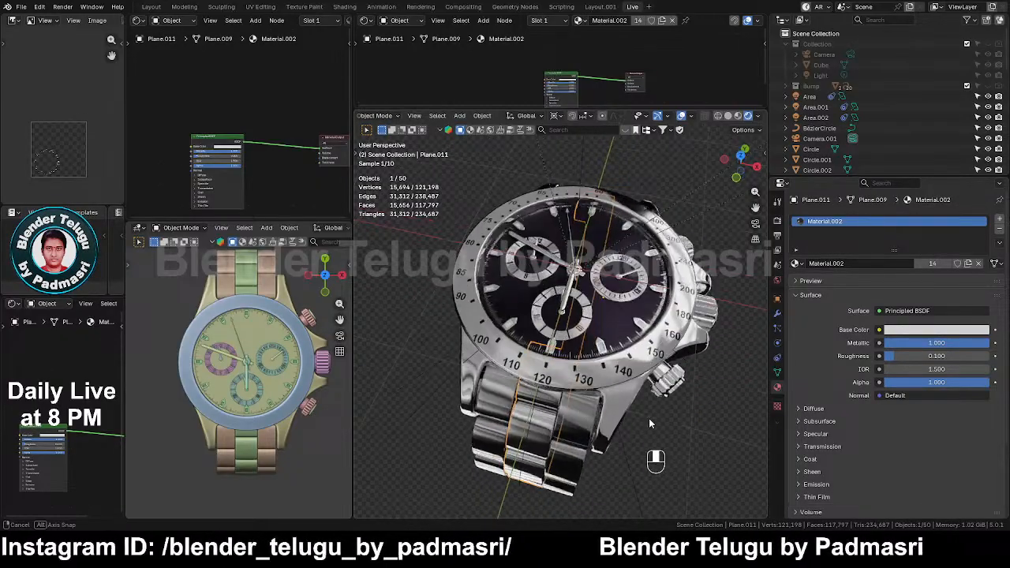
key("ctrl+s")
middle_click_drag(647, 377, 613, 351)
scroll(615, 314, "up", 3)
key("ctrl+s")
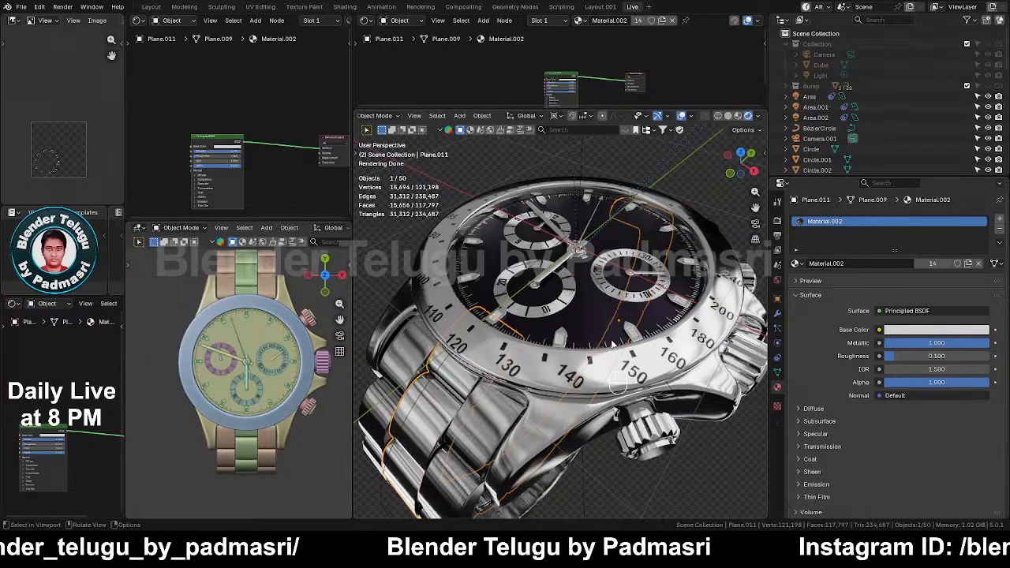
middle_click_drag(608, 339, 630, 354)
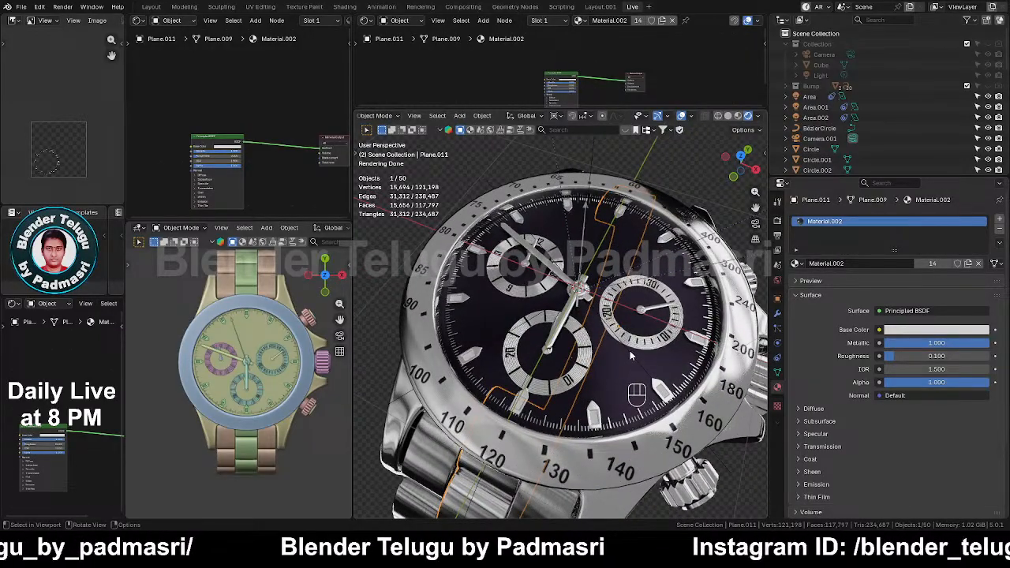
Step: Switch the large 3D viewport to Material Preview shading and save the file
key("z")
left_click(631, 406)
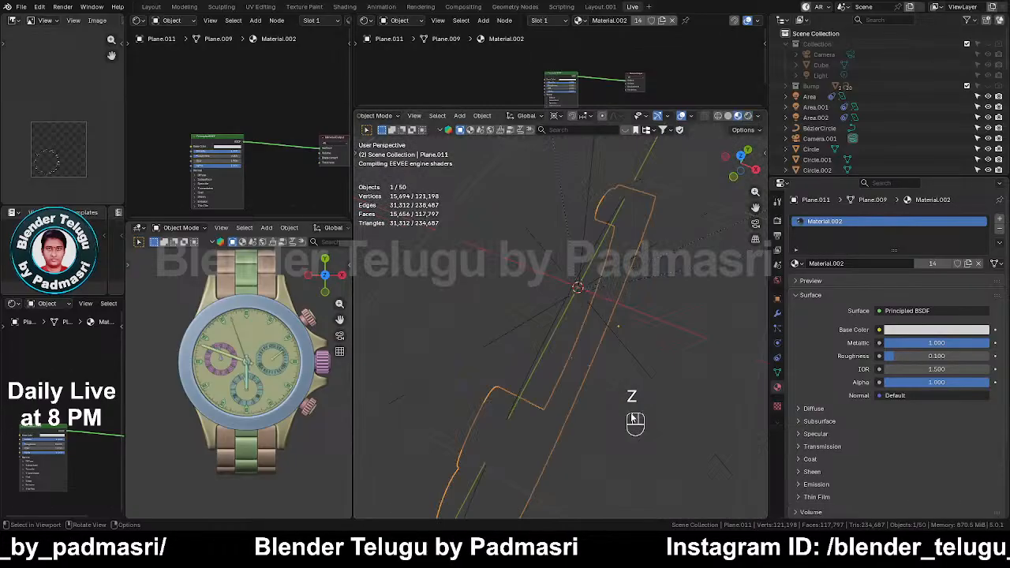
key("ctrl+s")
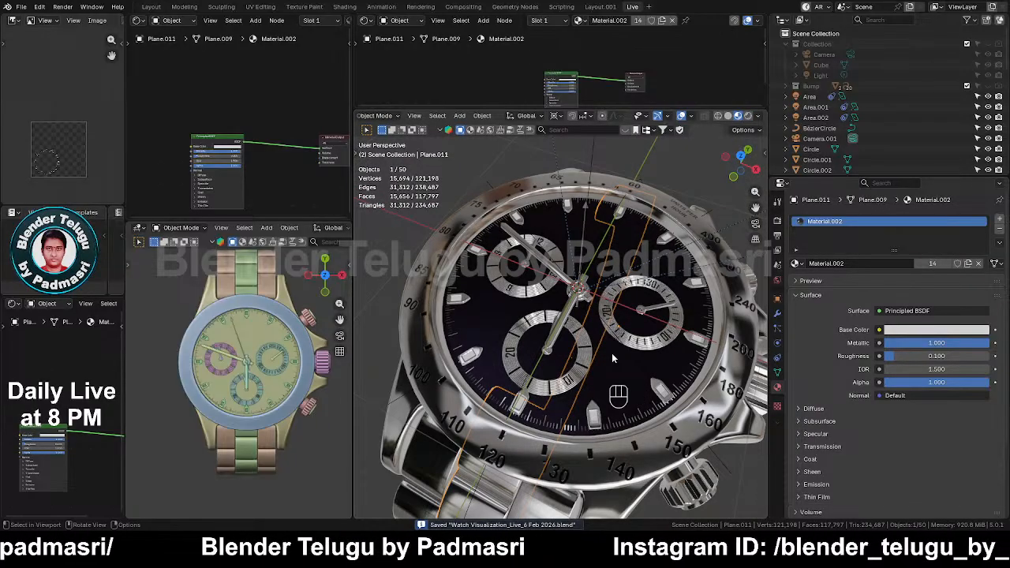
Step: Turn the node editor above the large 3D viewport into an Image Editor in View mode showing the Render Result
left_click(364, 21)
left_click(392, 60)
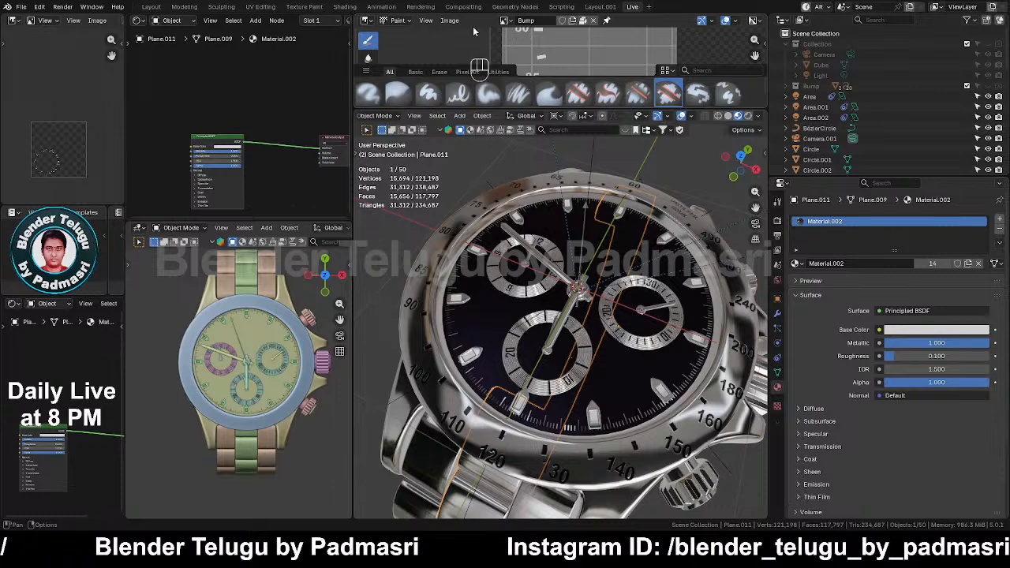
left_click(398, 21)
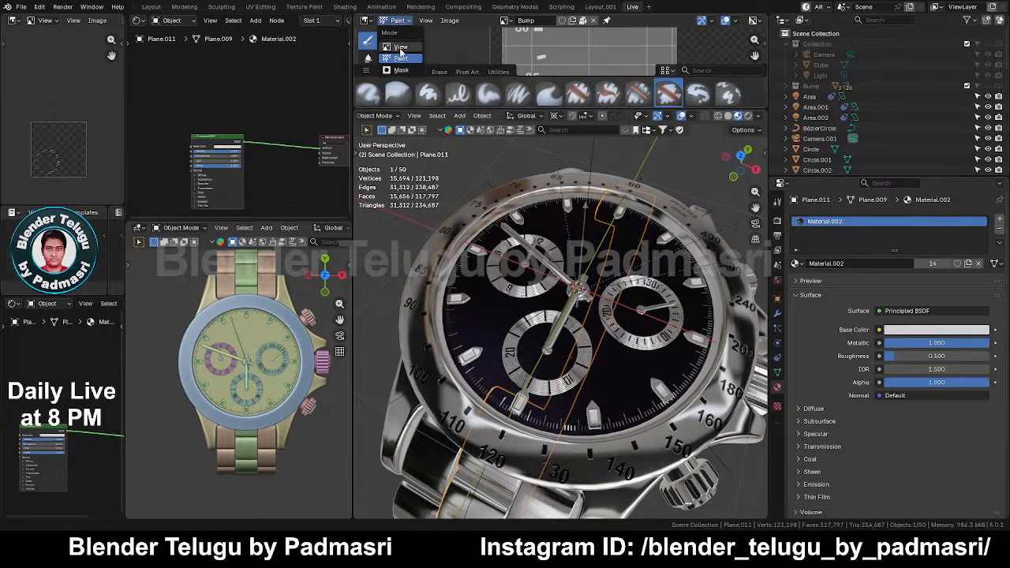
left_click(401, 48)
left_click(503, 20)
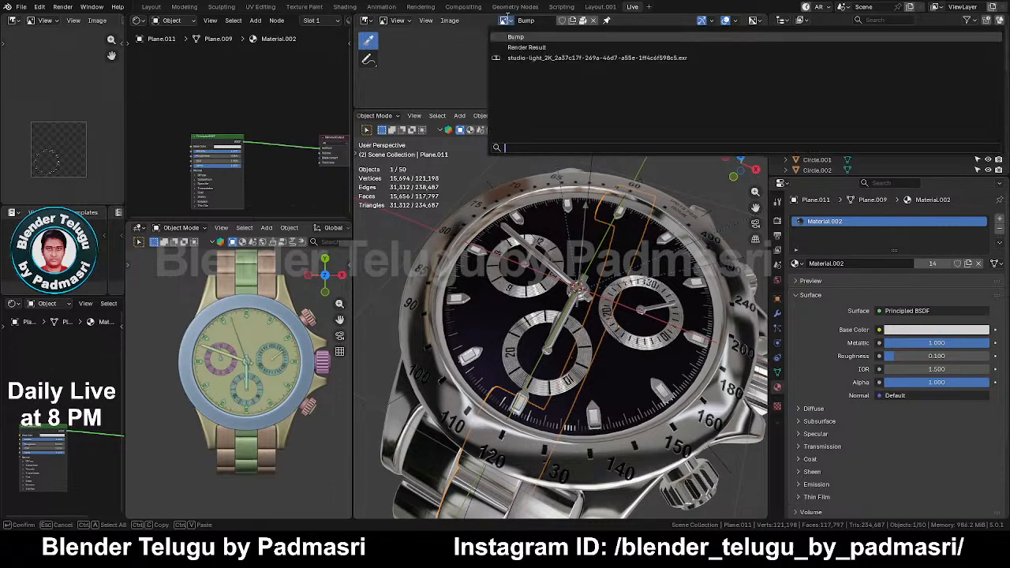
left_click(507, 47)
scroll(469, 51, "down", 4)
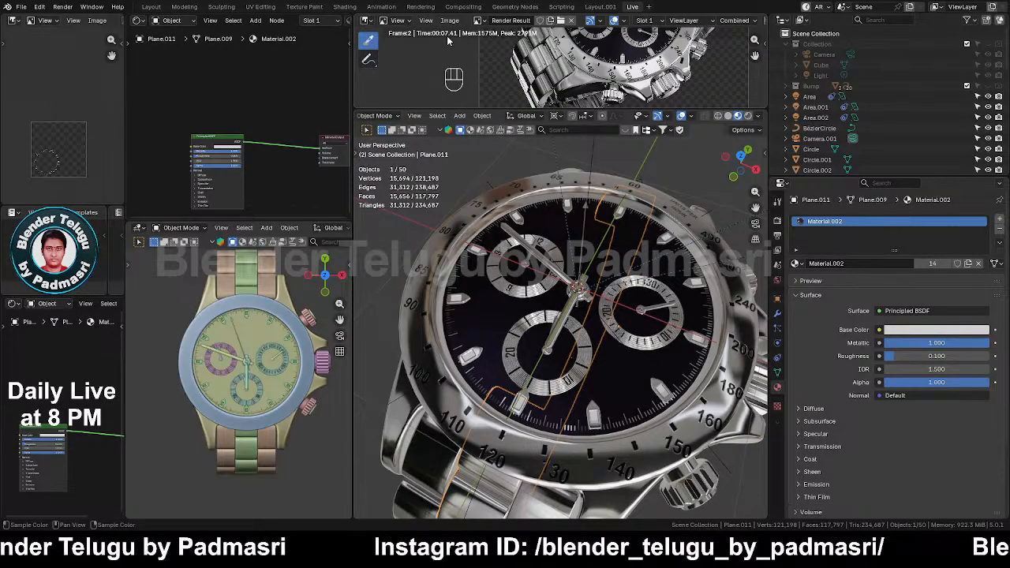
middle_click_drag(447, 41, 503, 53)
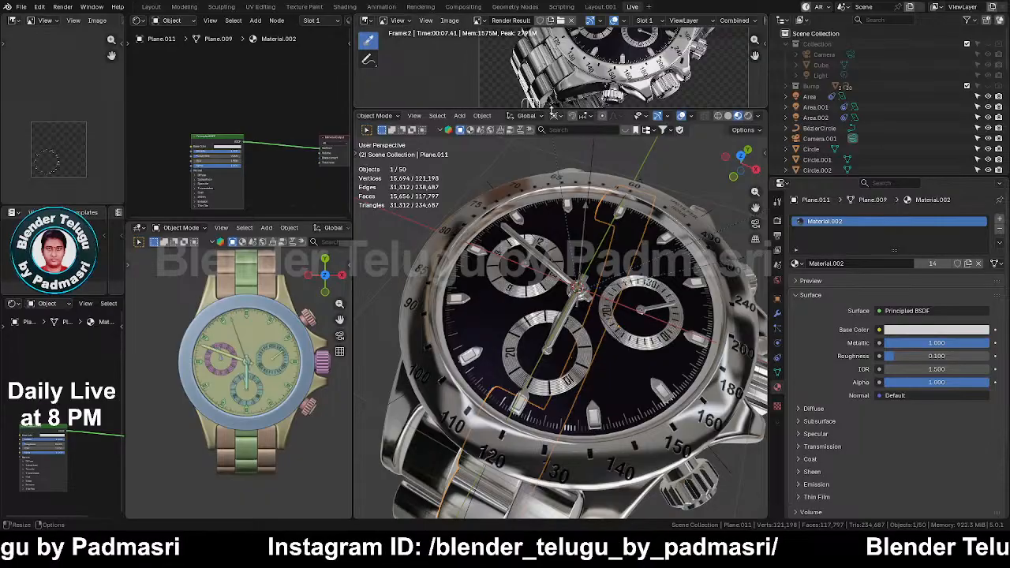
Step: Switch the 3D viewport to the camera view and render the current frame of the watch
scroll(594, 238, "down", 4)
key("KP_0")
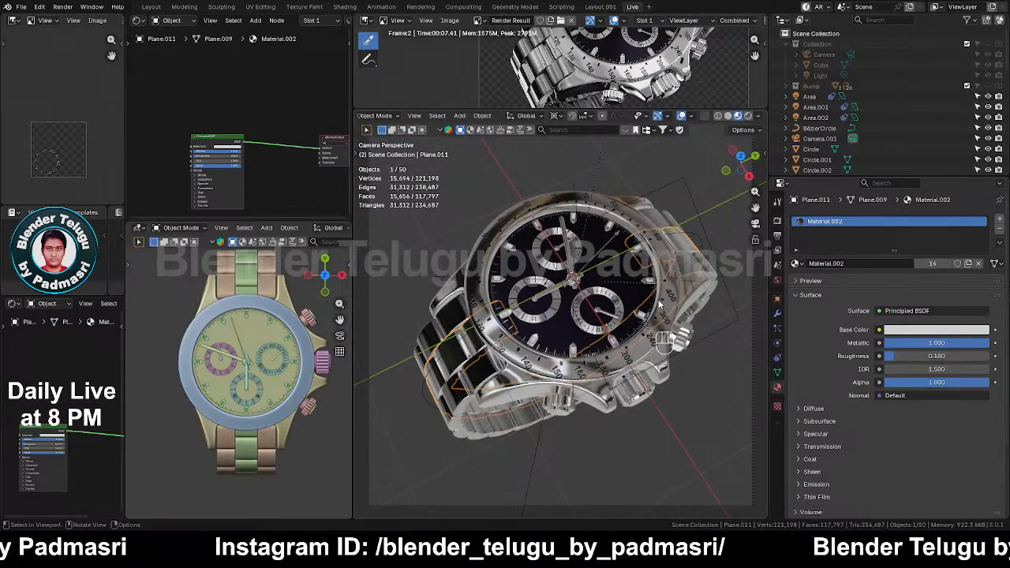
key("F12")
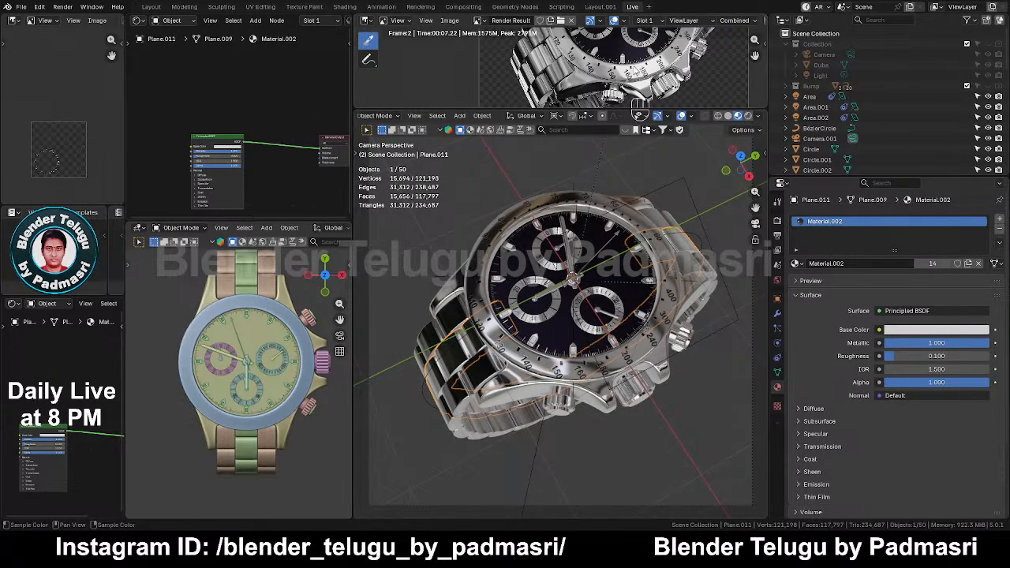
scroll(618, 59, "down", 3)
scroll(607, 81, "up", 2)
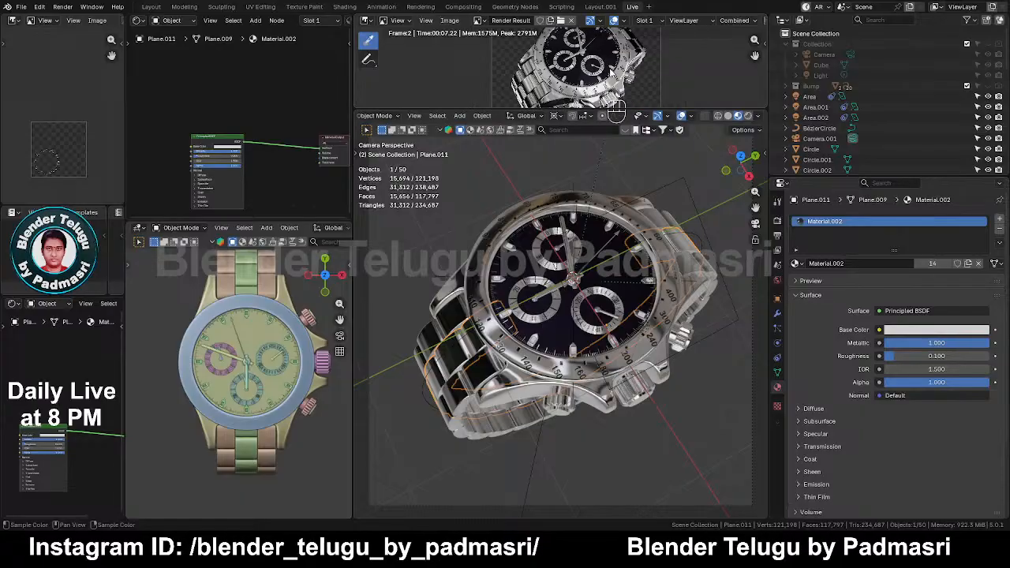
scroll(607, 82, "up", 2)
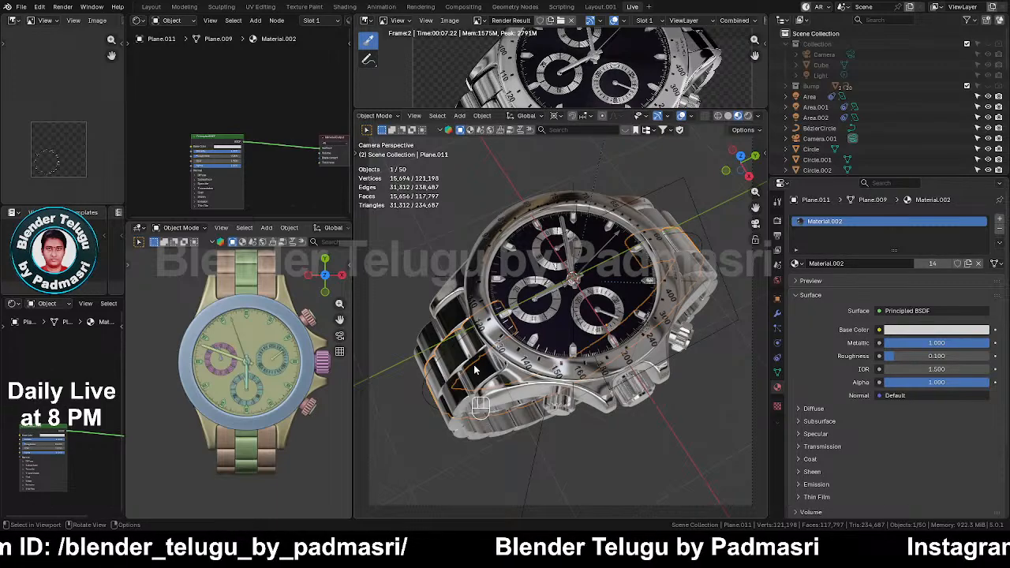
Step: Check the watch's metal and bezel markings in Material Preview from front and angled views, and save the file
middle_click_drag(474, 369, 639, 317)
scroll(604, 338, "up", 6)
key("ctrl+s")
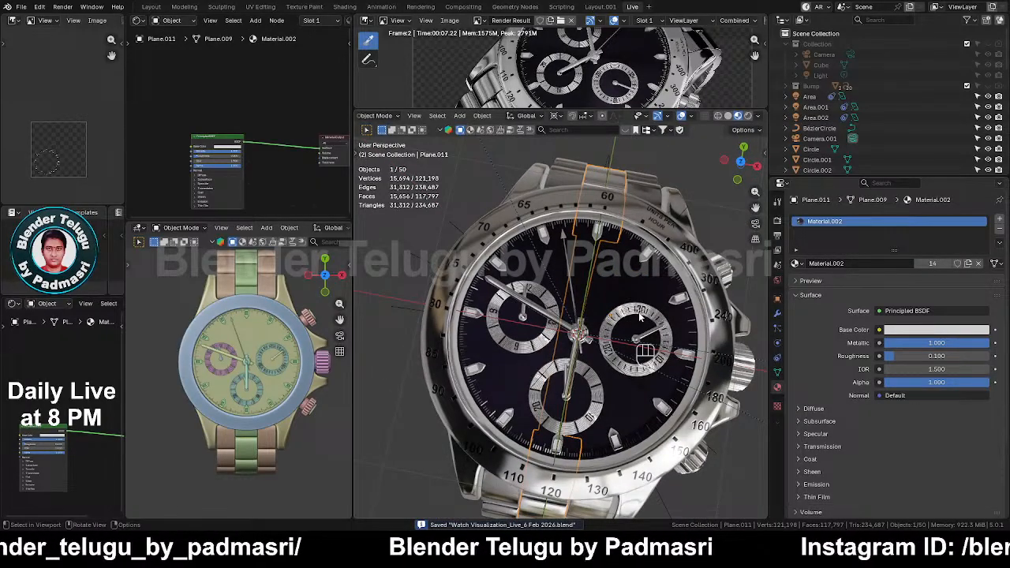
scroll(633, 306, "down", 2)
scroll(633, 306, "down", 1)
key("ctrl+s")
mouse_move(633, 306)
middle_mouse_down()
mouse_move(644, 301)
mouse_move(620, 270)
mouse_move(631, 323)
middle_mouse_up()
scroll(644, 301, "up", 2)
key("ctrl+s")
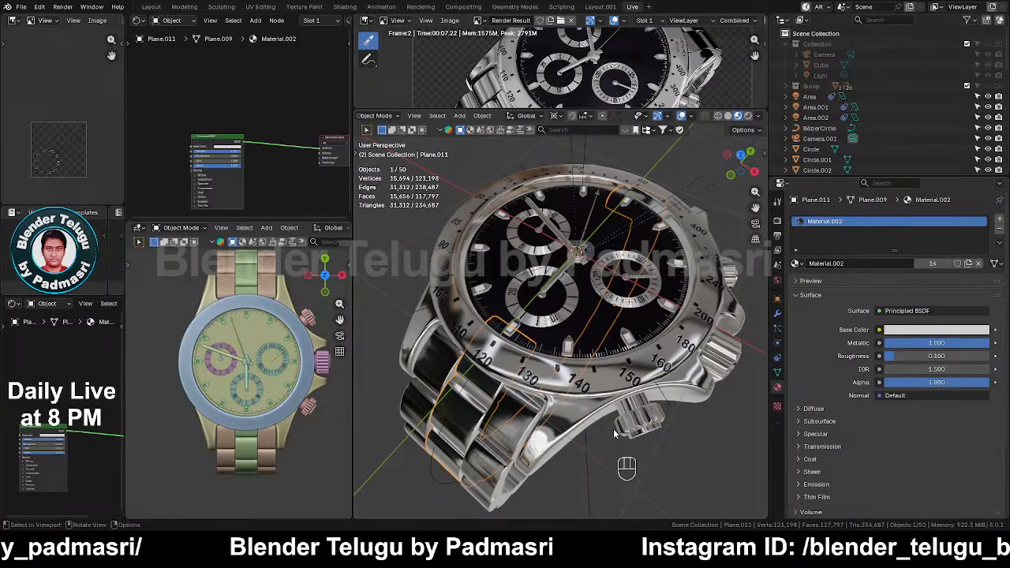
Step: Switch the 3D viewport to Solid shading and save the file
key("z")
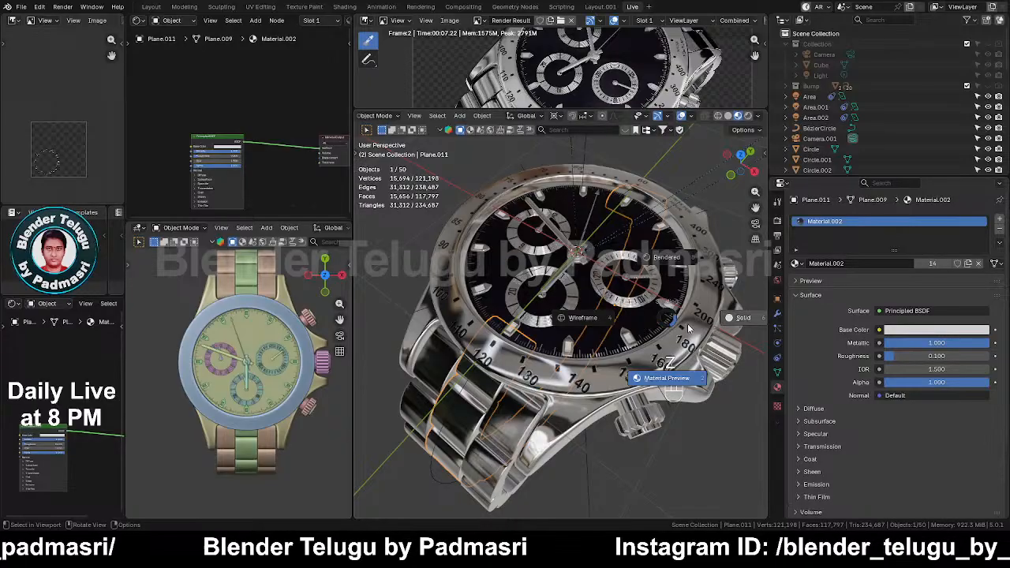
left_click(734, 317)
key("ctrl+s")
middle_click_drag(570, 207, 588, 235)
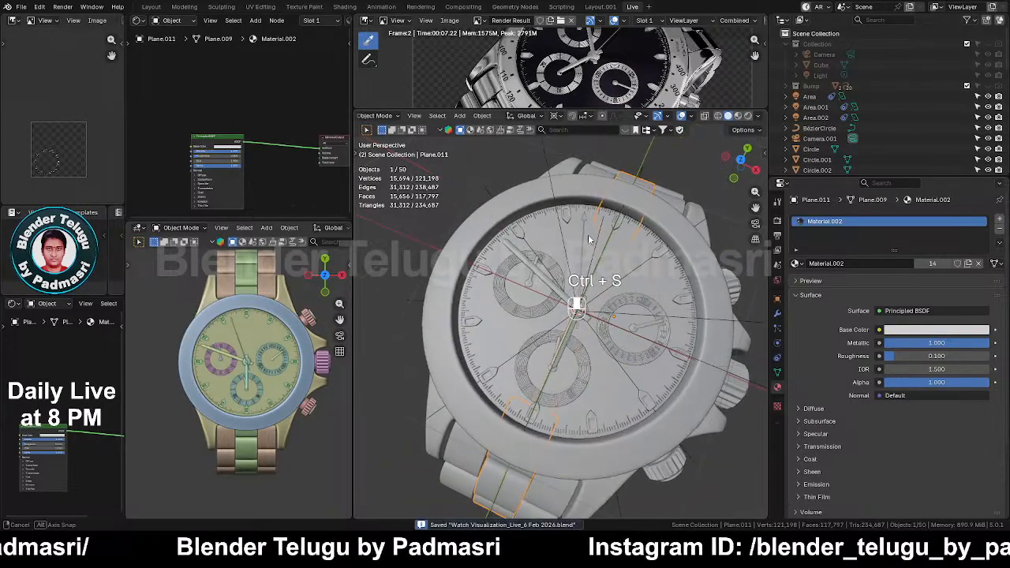
Step: Enlarge the Image Editor and examine the rendered watch's bezel markings, dial, crown and bracelet up close
scroll(604, 86, "down", 2)
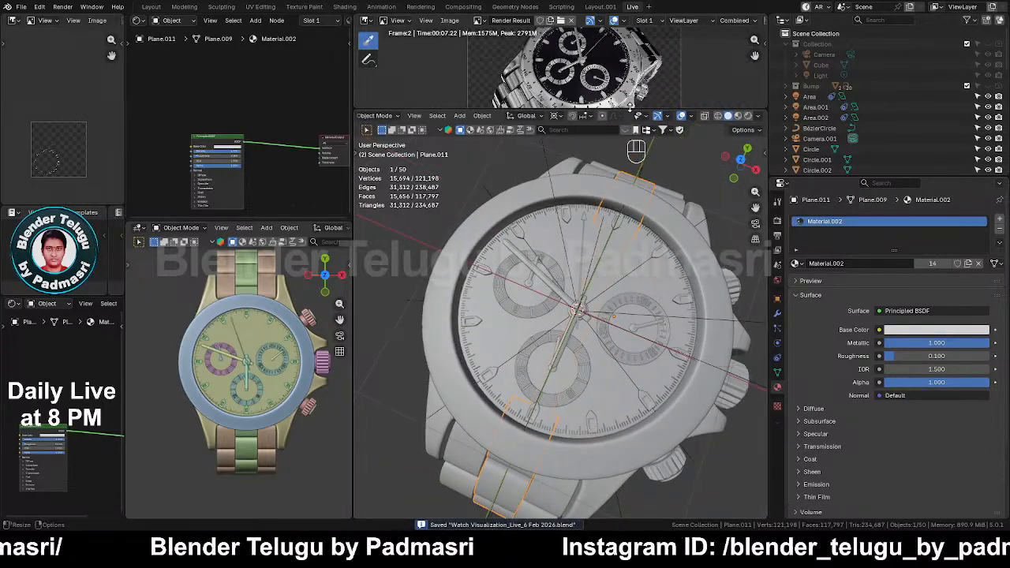
left_click_drag(628, 111, 629, 223)
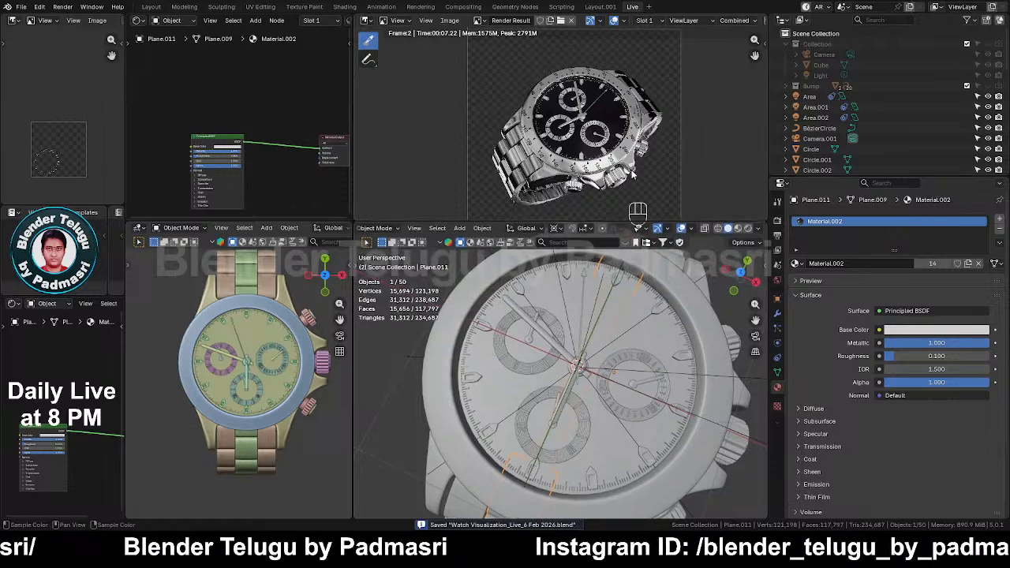
scroll(630, 173, "up", 2)
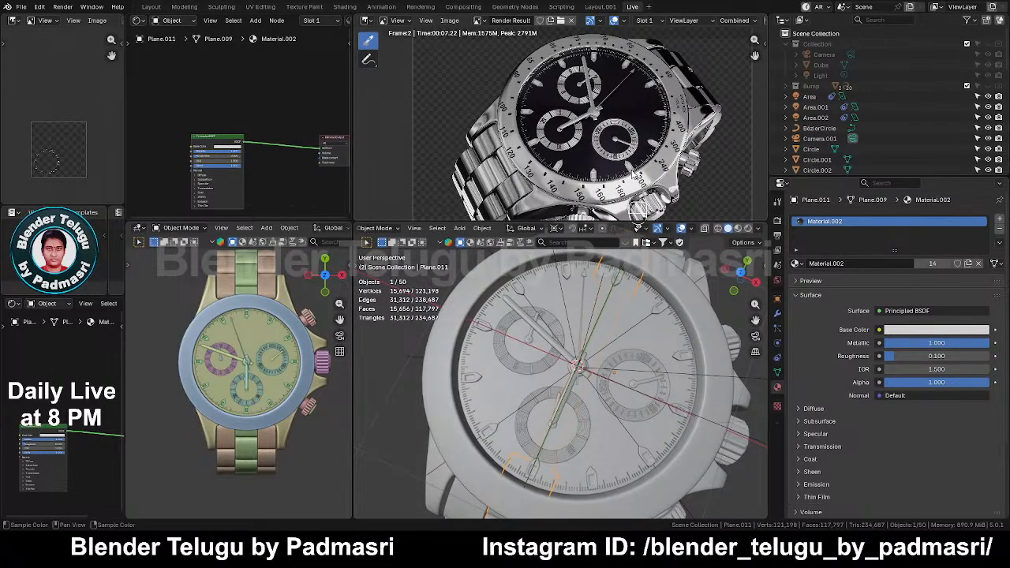
scroll(638, 208, "up", 1)
scroll(642, 163, "up", 1)
scroll(681, 145, "down", 2)
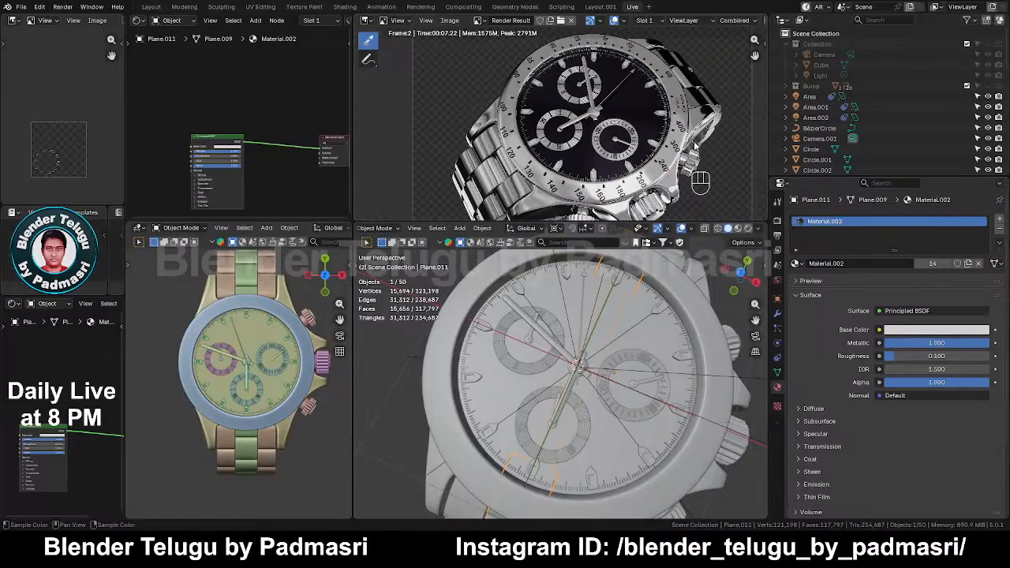
middle_click_drag(686, 149, 684, 128)
scroll(653, 149, "up", 1)
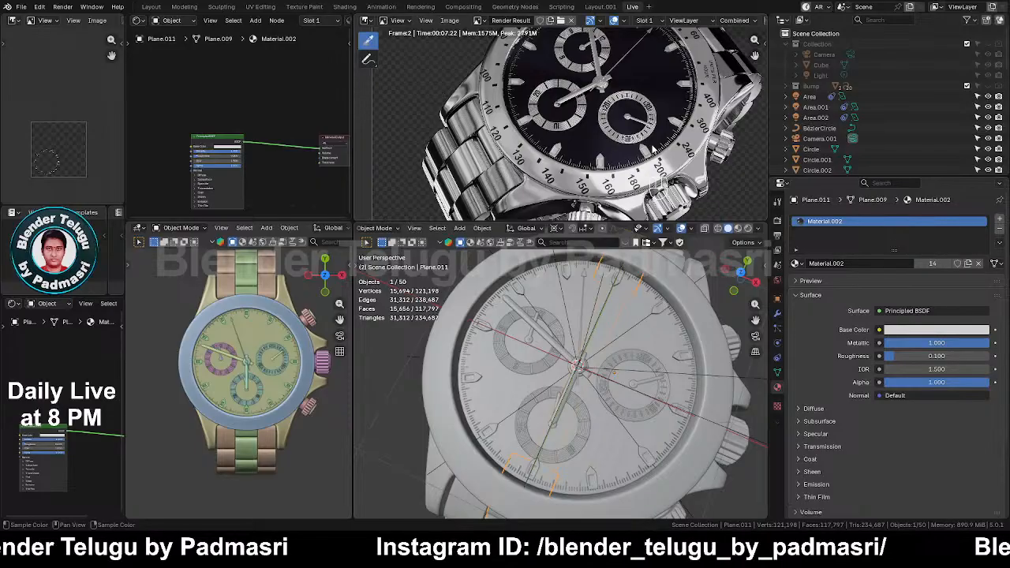
scroll(653, 150, "up", 1)
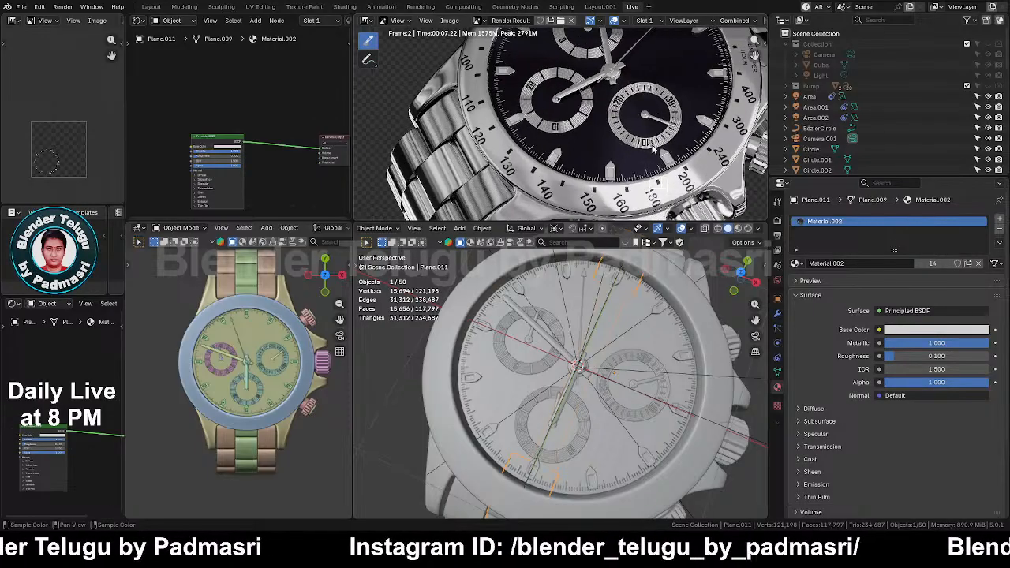
scroll(634, 161, "down", 1)
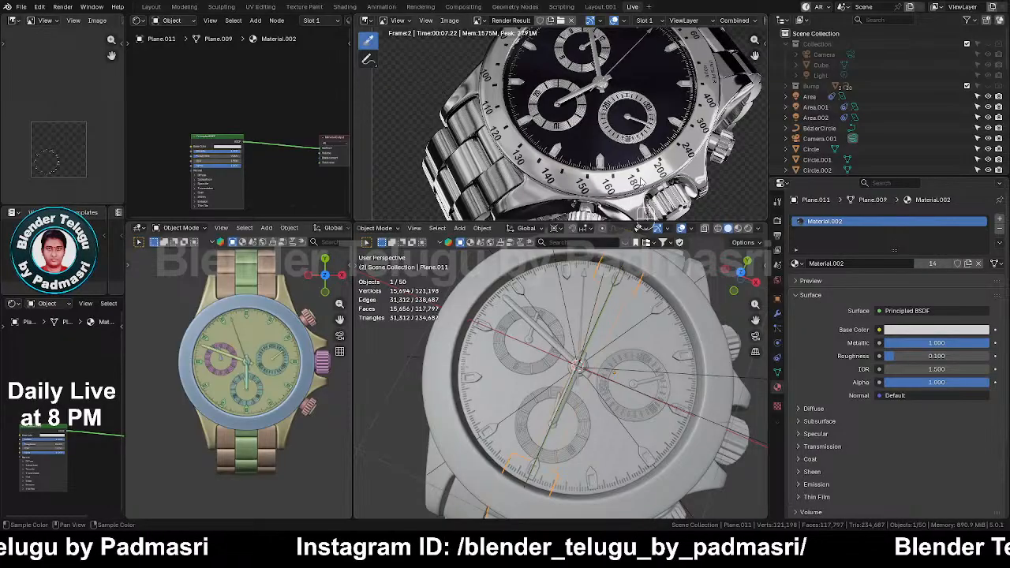
scroll(639, 177, "up", 1)
middle_click_drag(646, 207, 610, 242)
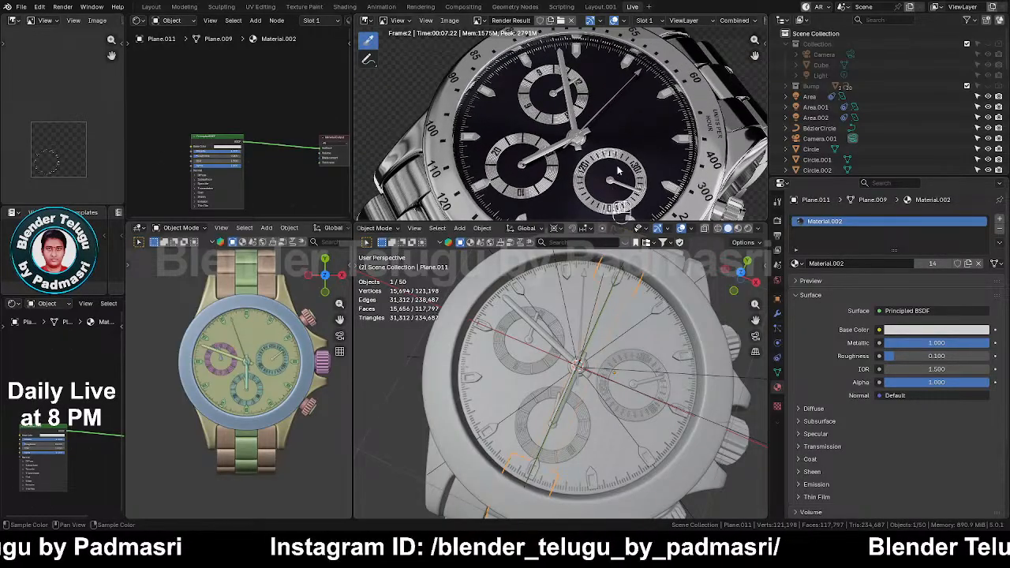
scroll(619, 182, "down", 1)
scroll(552, 154, "down", 3)
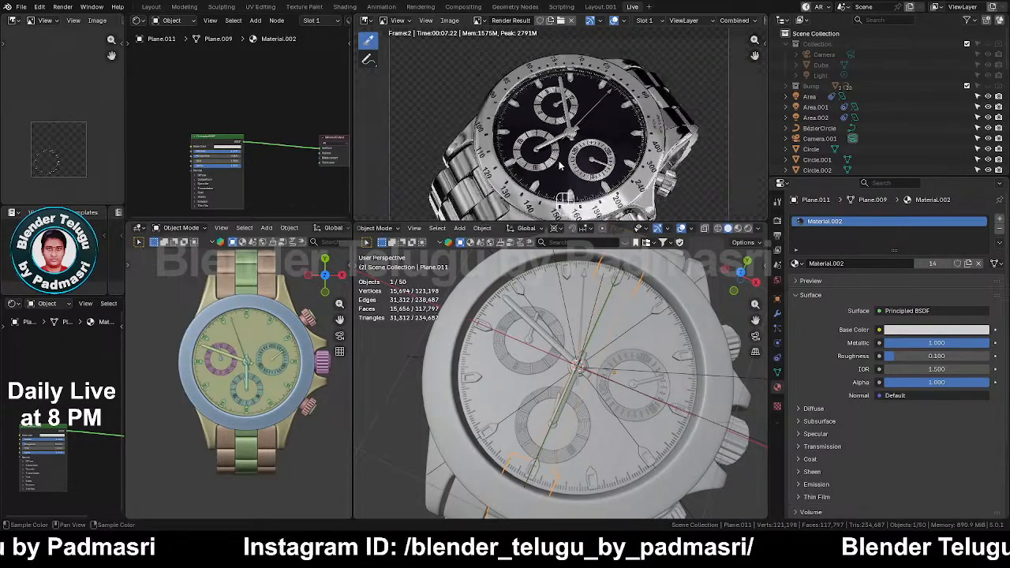
scroll(586, 337, "down", 1)
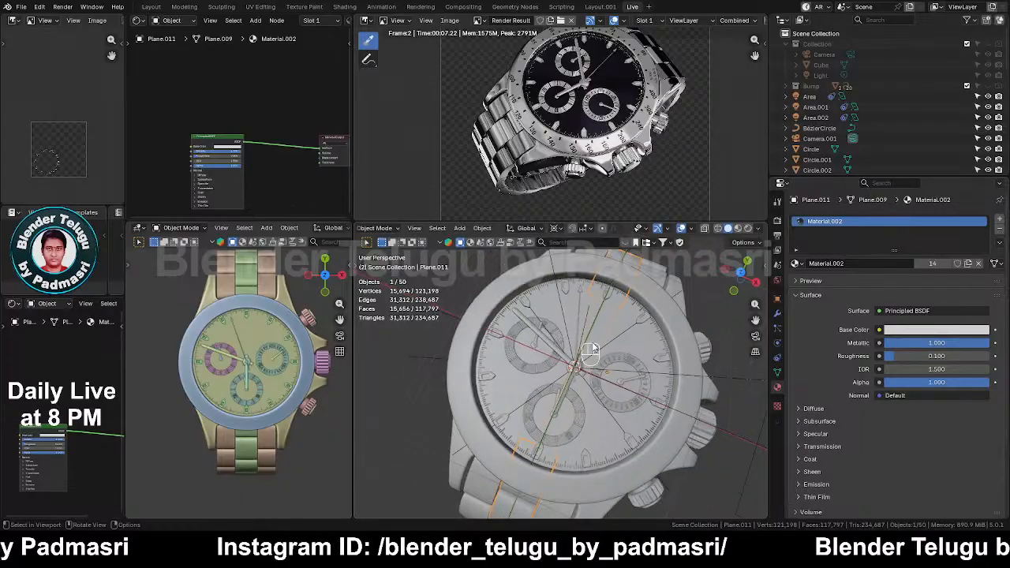
Step: Shrink the Image Editor to give the 3D viewport more room, save the file and view the watch from the front
middle_click_drag(635, 428, 628, 352)
key("ctrl+s")
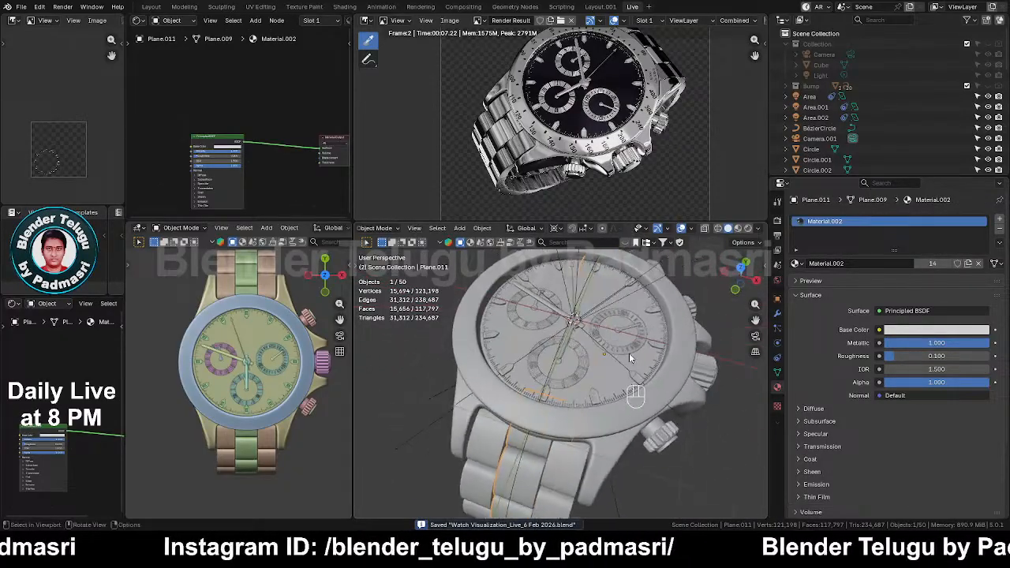
left_click_drag(631, 227, 635, 148)
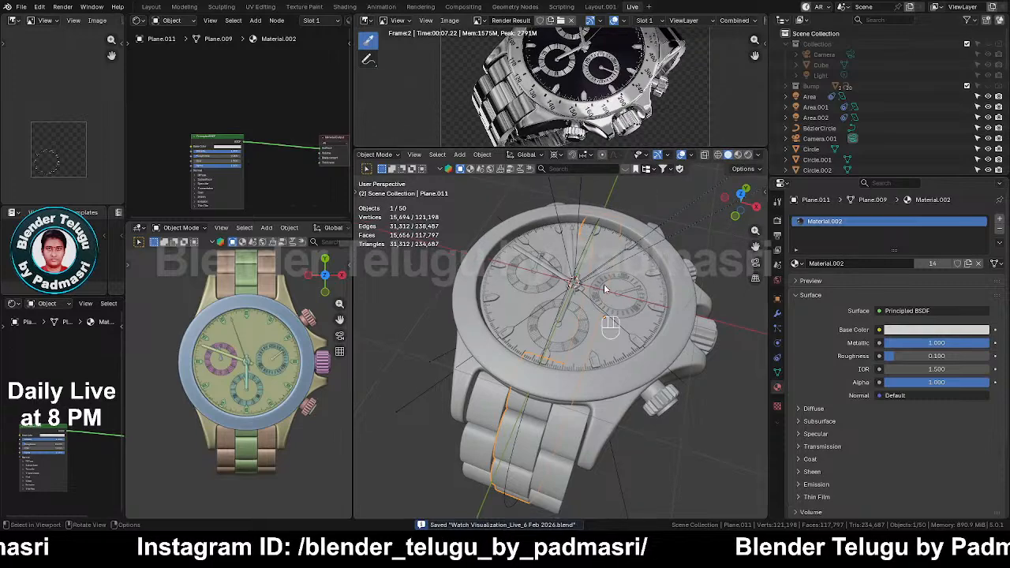
middle_click_drag(604, 284, 634, 358)
key("ctrl+s")
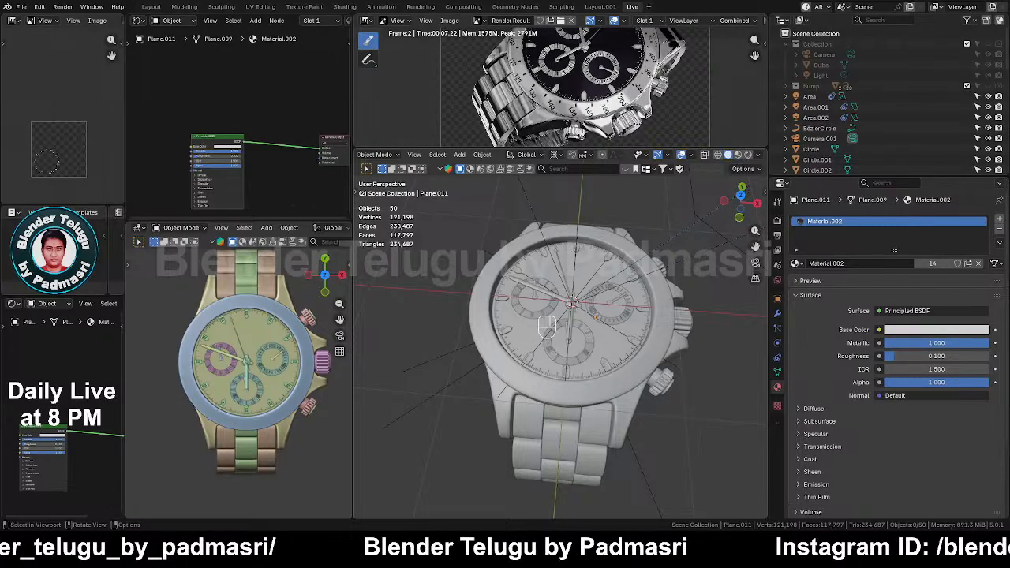
middle_click_drag(560, 323, 575, 313)
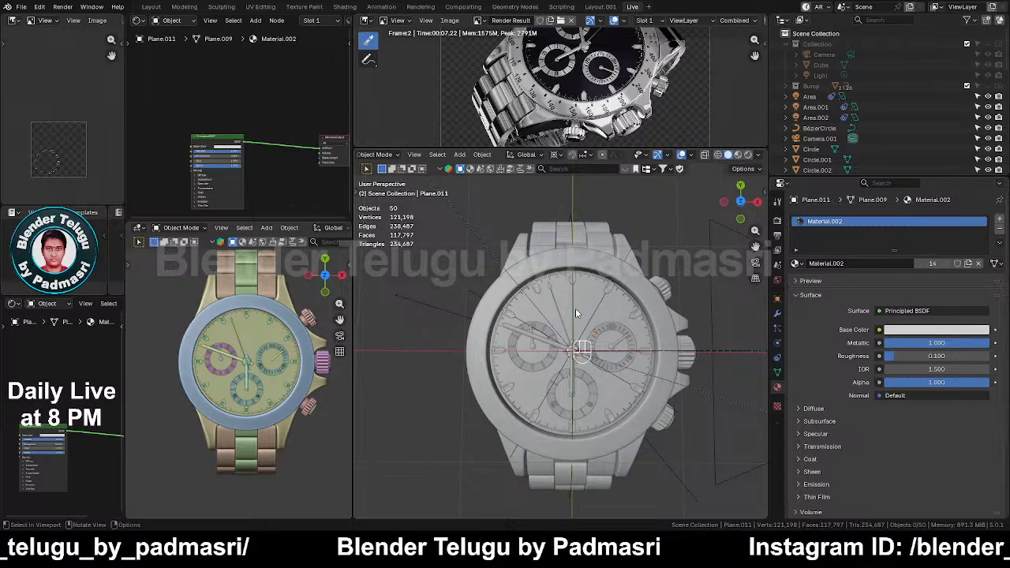